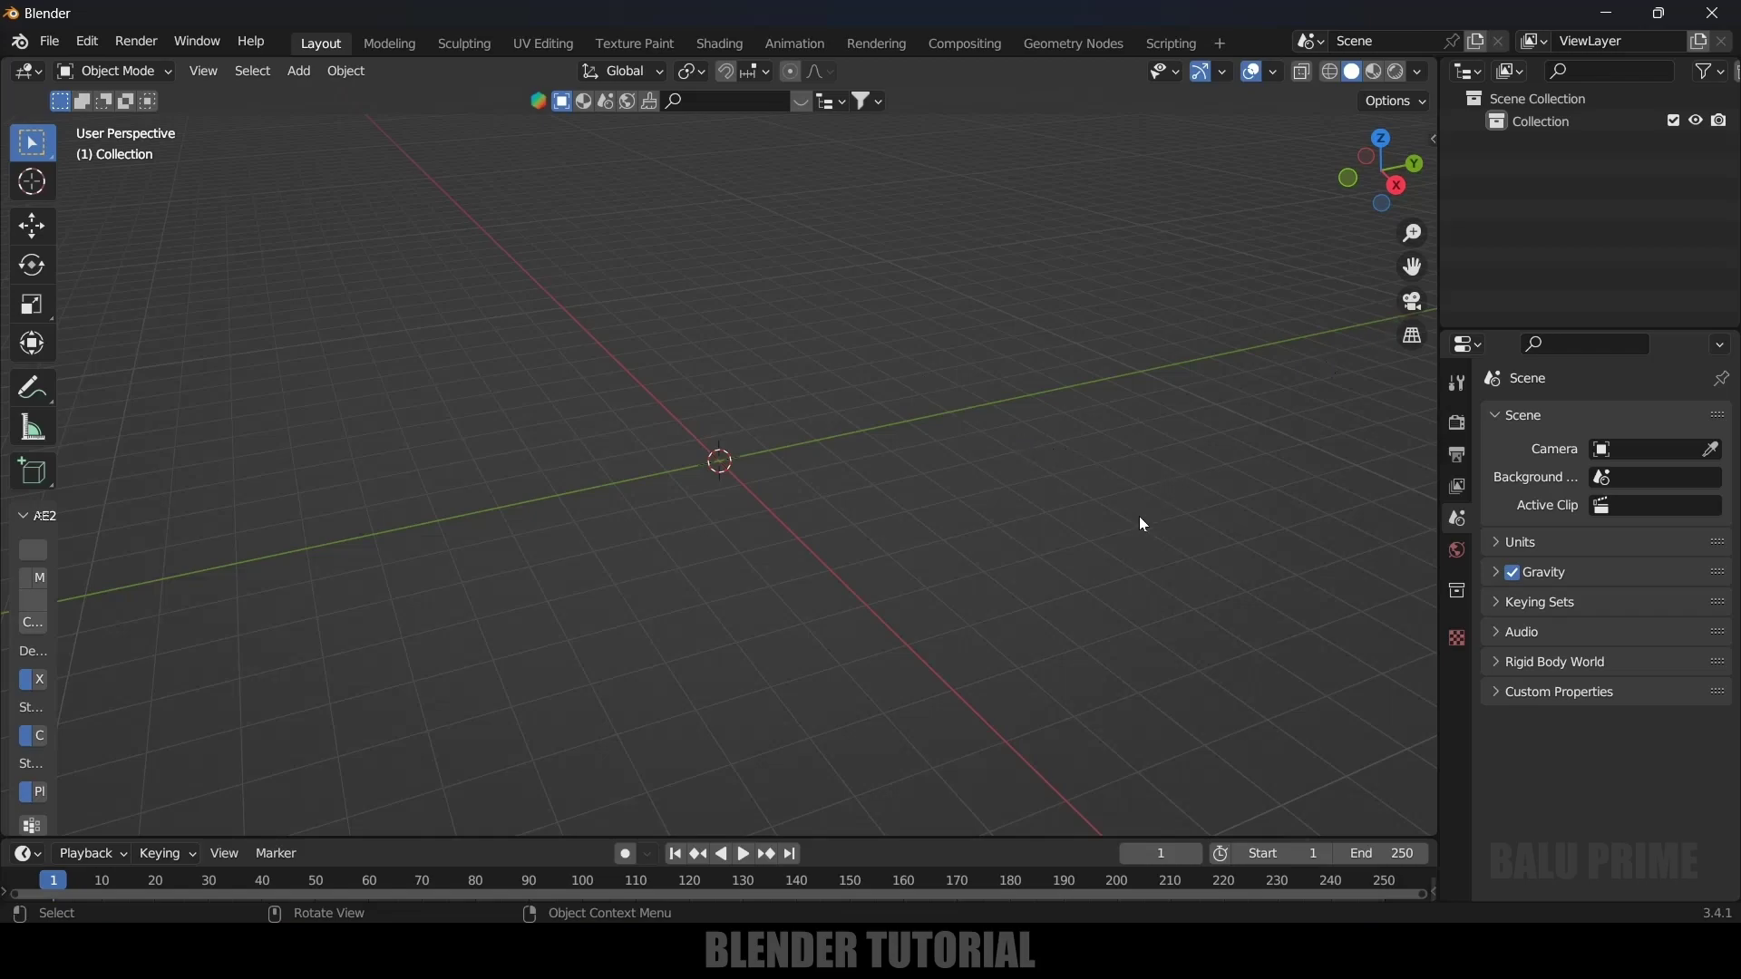
# Search the BlenderKit models for "car" and place the Lamborghini Terzo Millennio near the world origin
pyautogui.press('n')
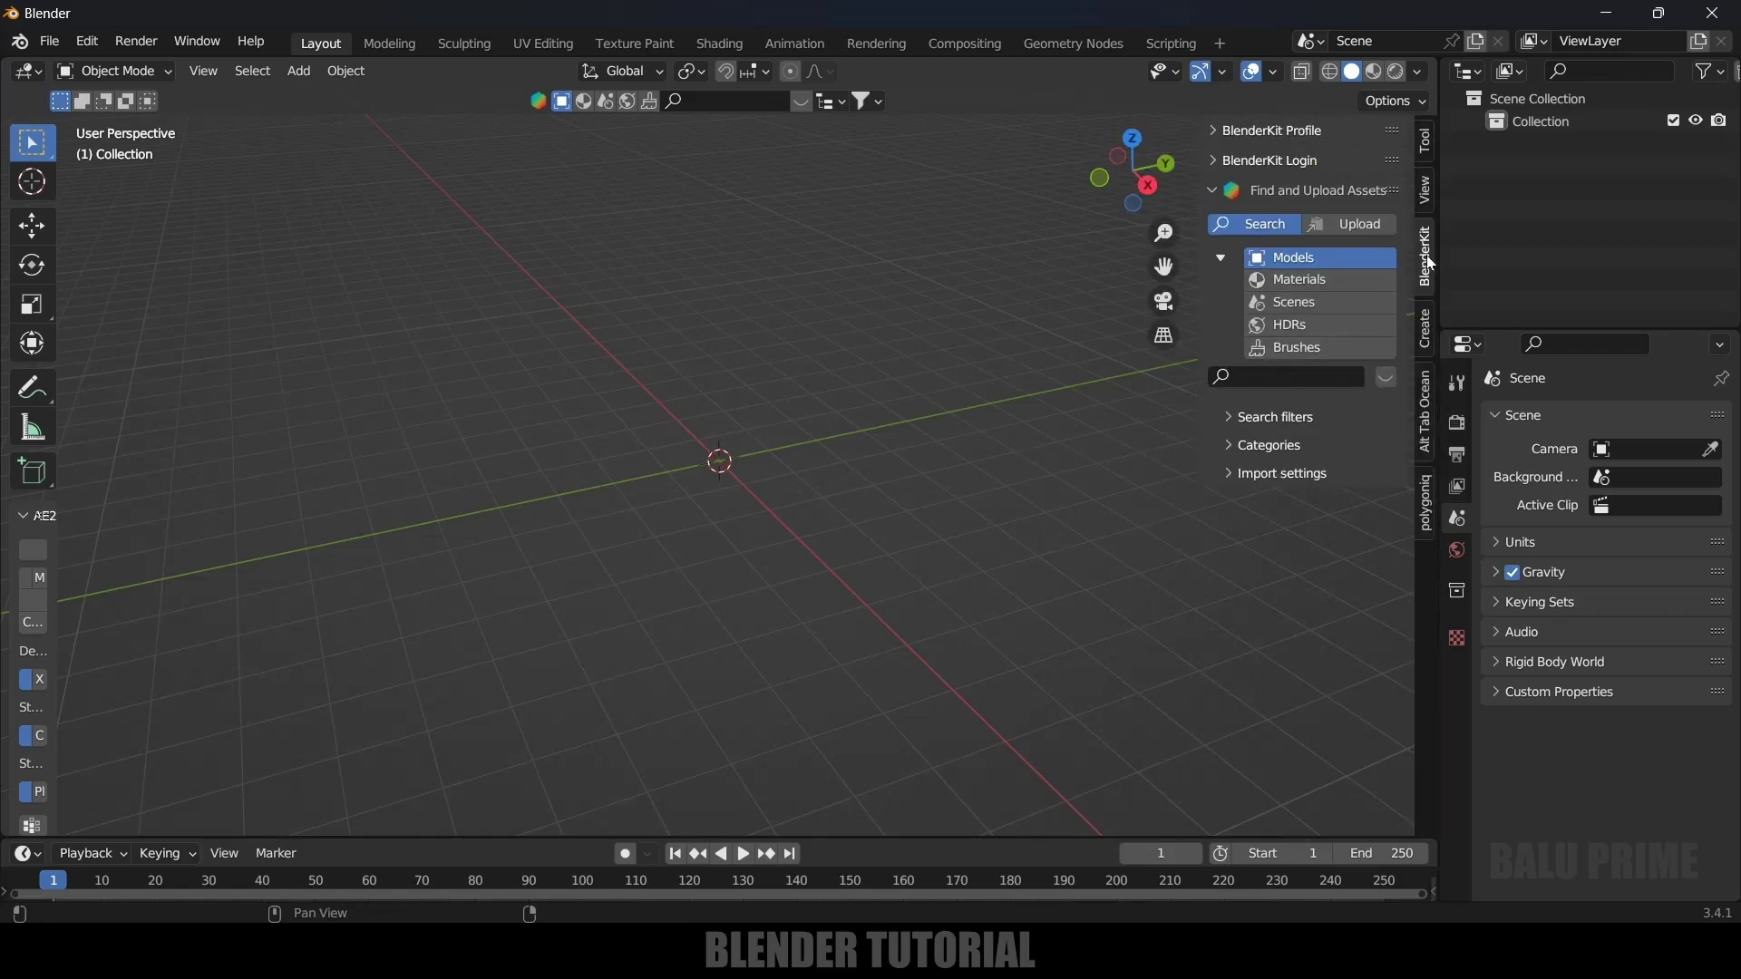
pyautogui.click(742, 101)
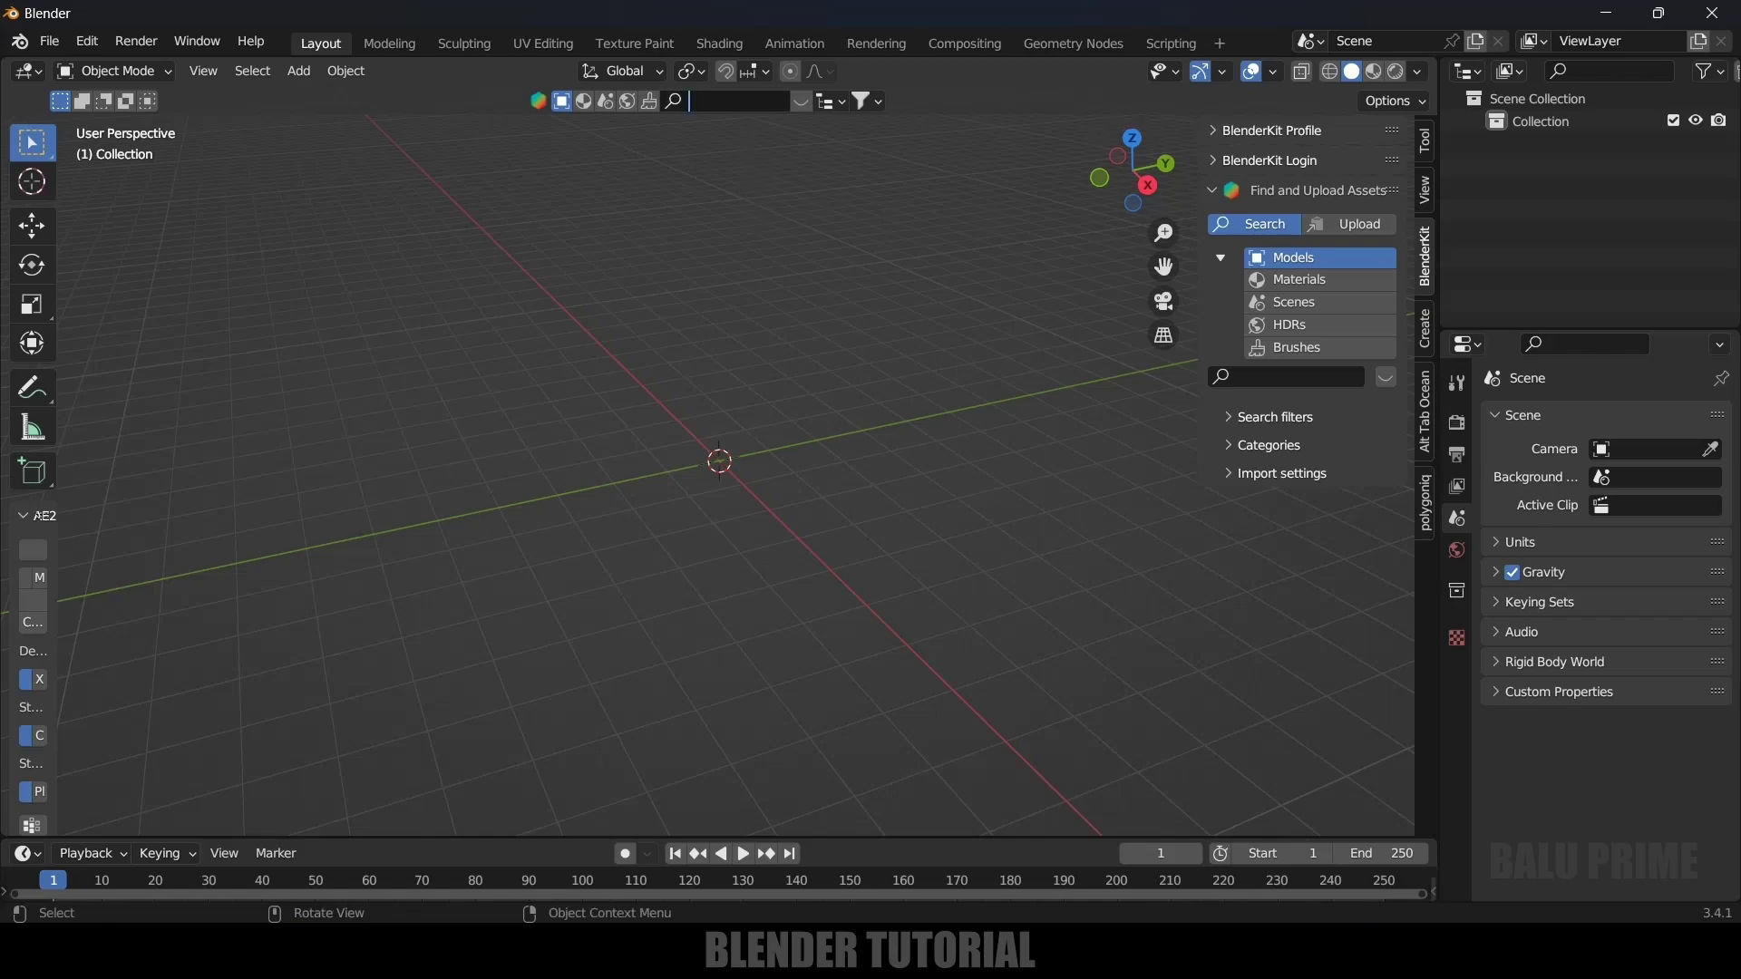
pyautogui.press('Return')
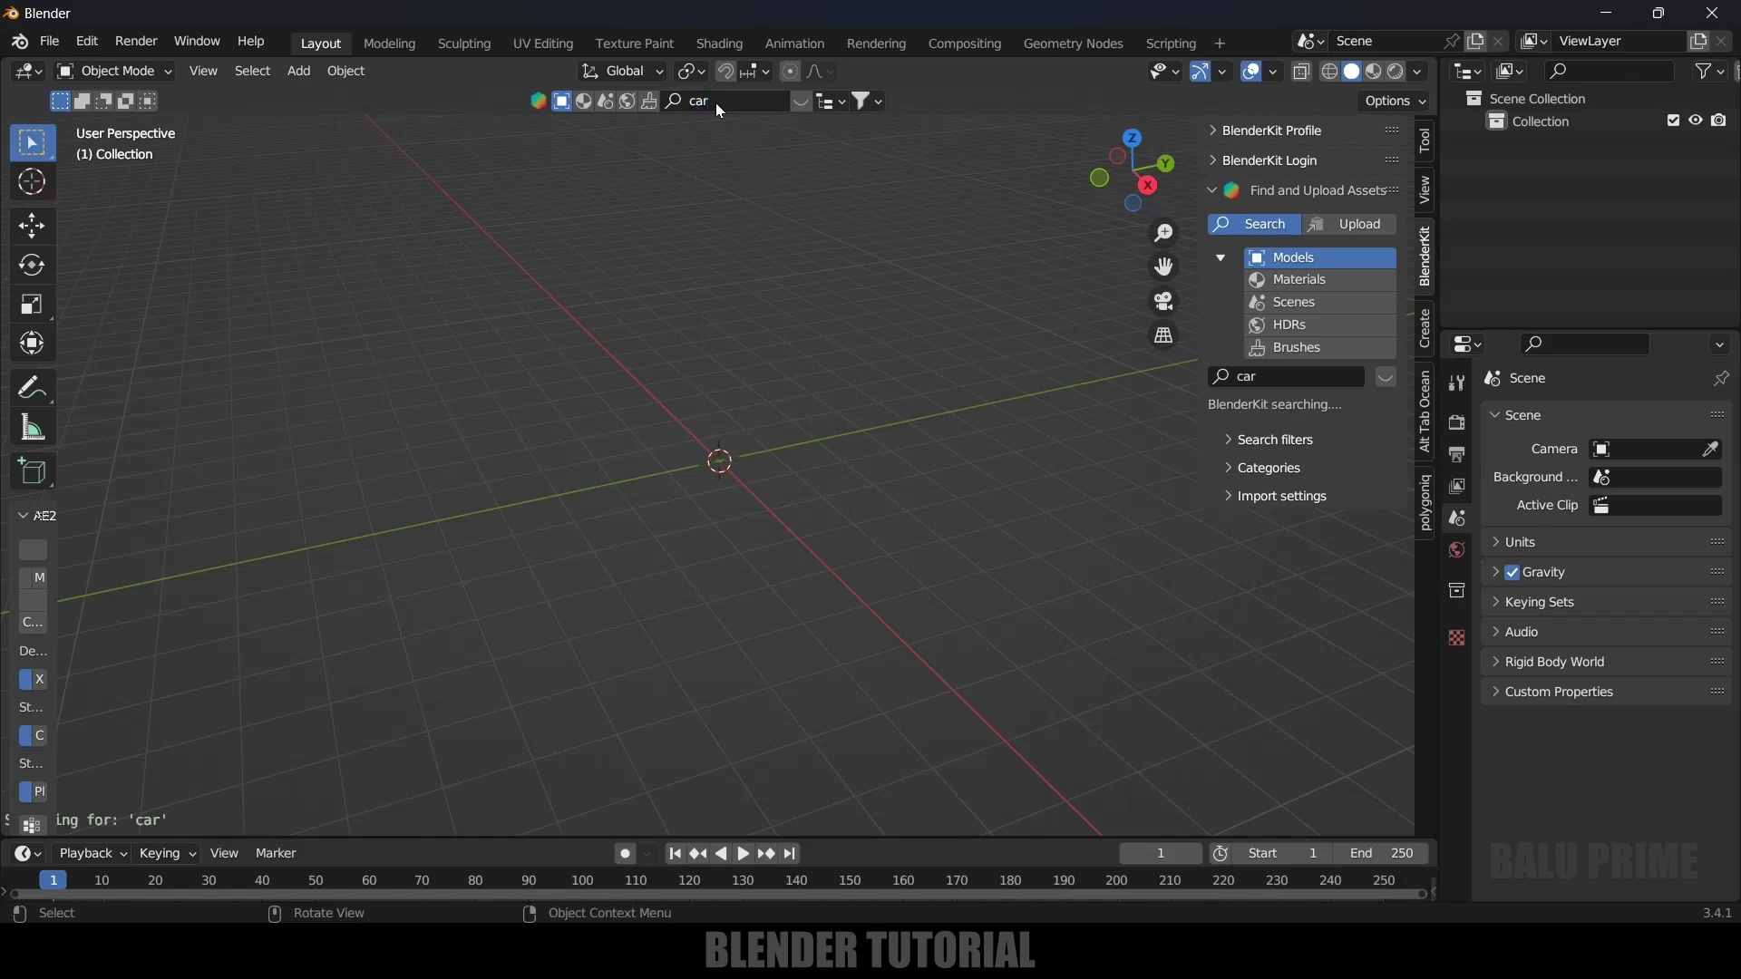
pyautogui.moveTo(322, 210)
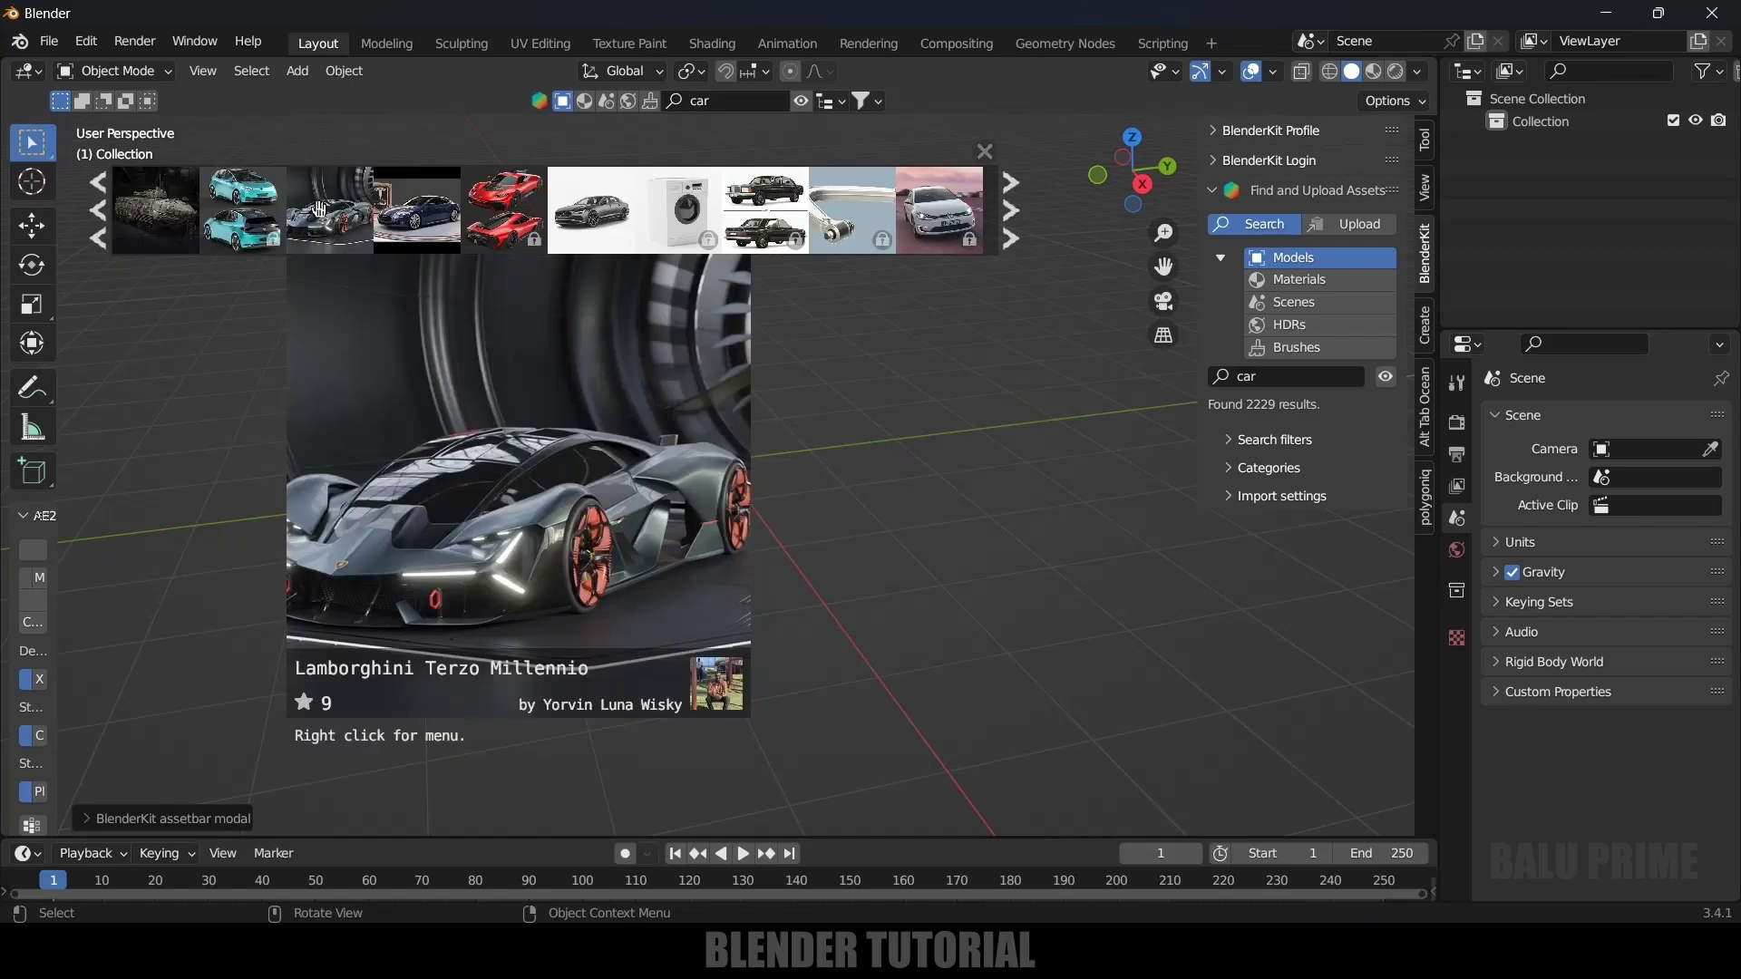
pyautogui.moveTo(318, 224); pyautogui.dragTo(817, 435)
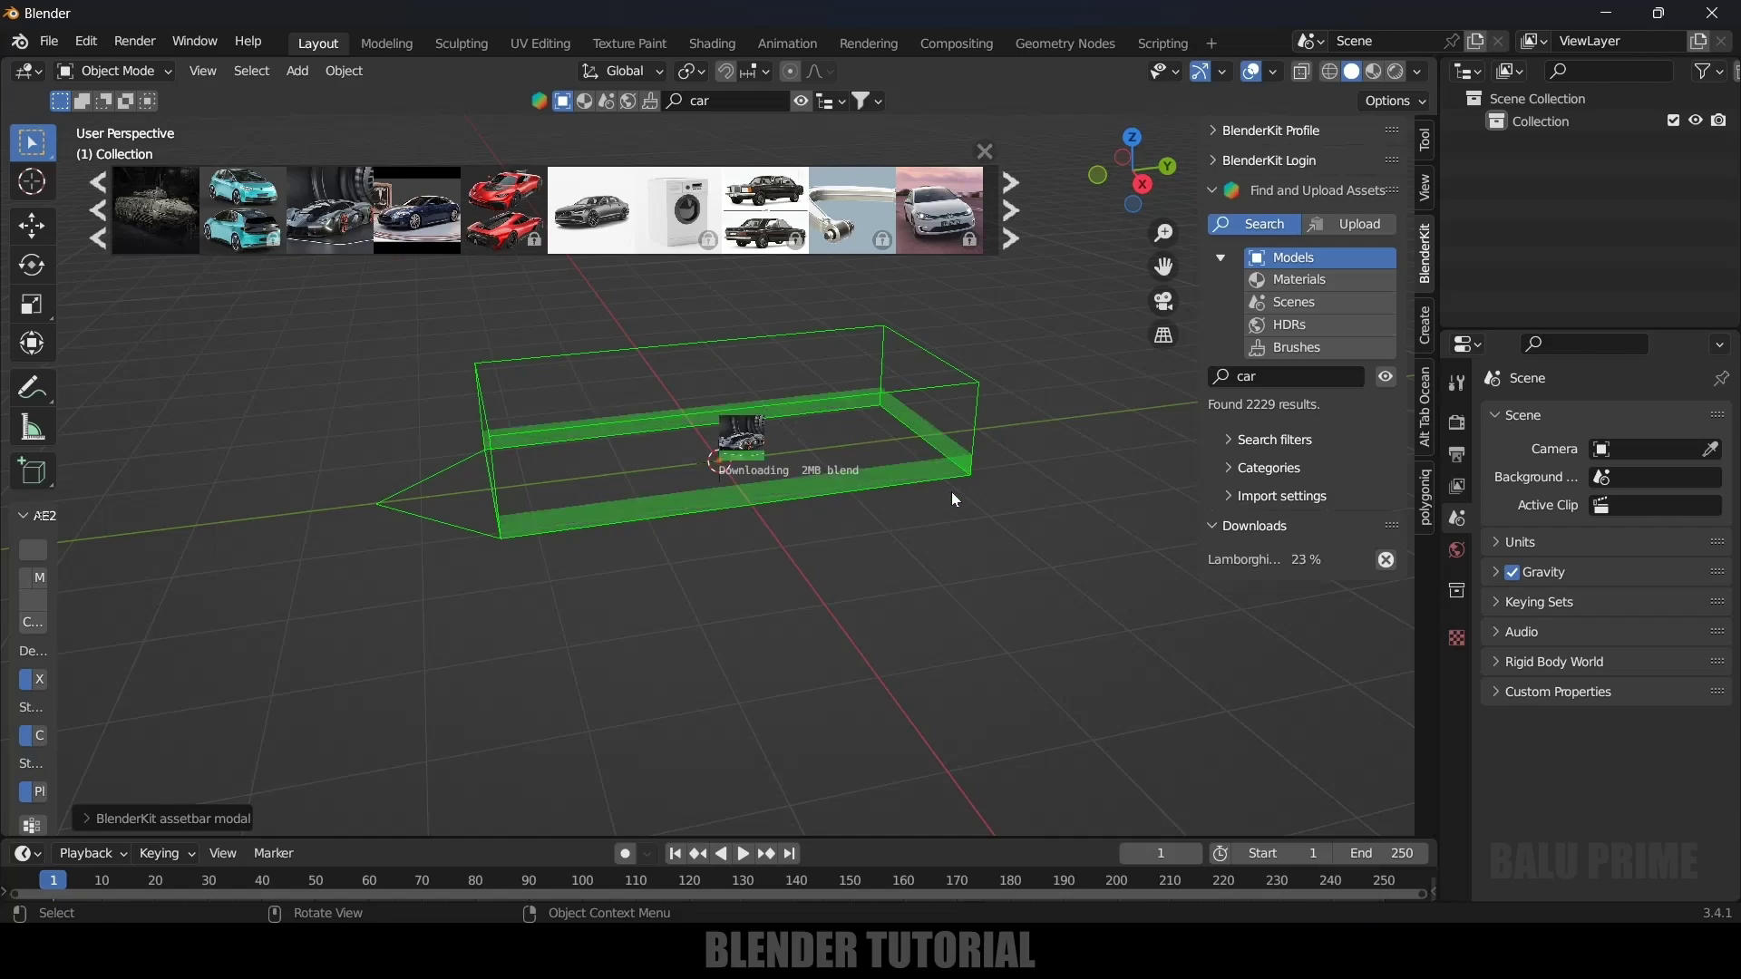
pyautogui.moveTo(927, 557); pyautogui.dragTo(823, 542, button='middle')
pyautogui.click(800, 495)
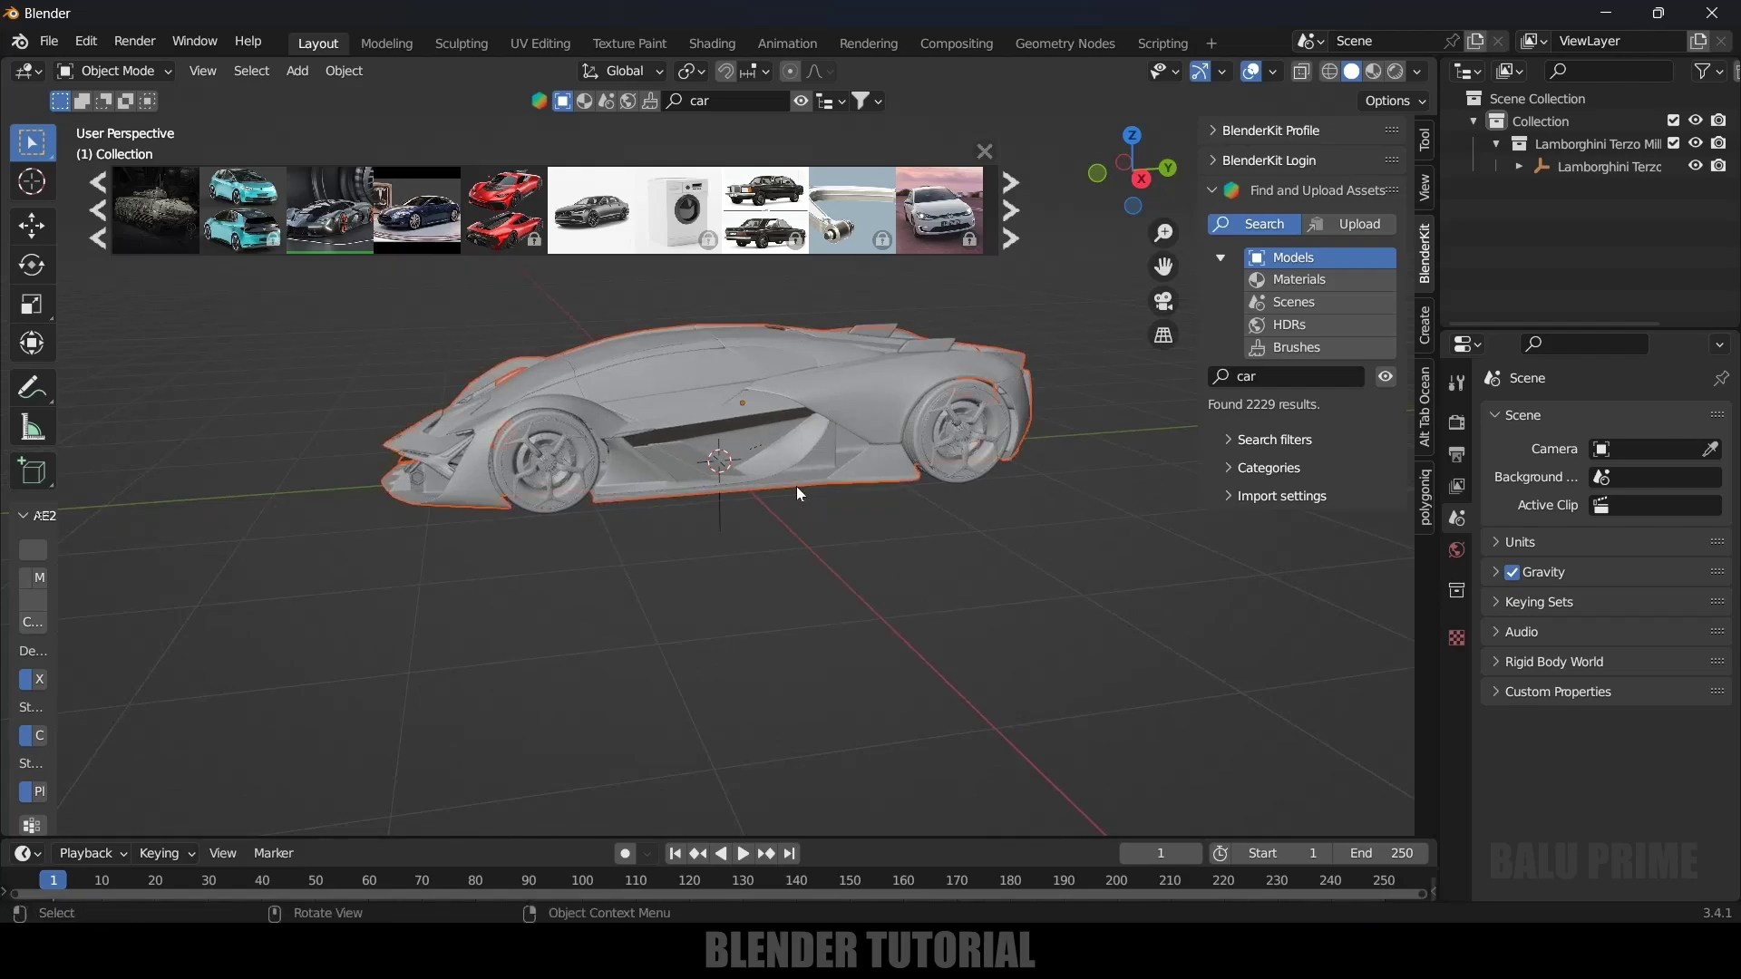
# Check which parts of the car are separate objects by selecting a front wheel and the main body
pyautogui.click(524, 473)
pyautogui.scroll(3, 602, 542)
pyautogui.moveTo(602, 631); pyautogui.dragTo(966, 612, button='middle')
pyautogui.click(809, 432)
pyautogui.moveTo(804, 543); pyautogui.dragTo(727, 597, button='middle')
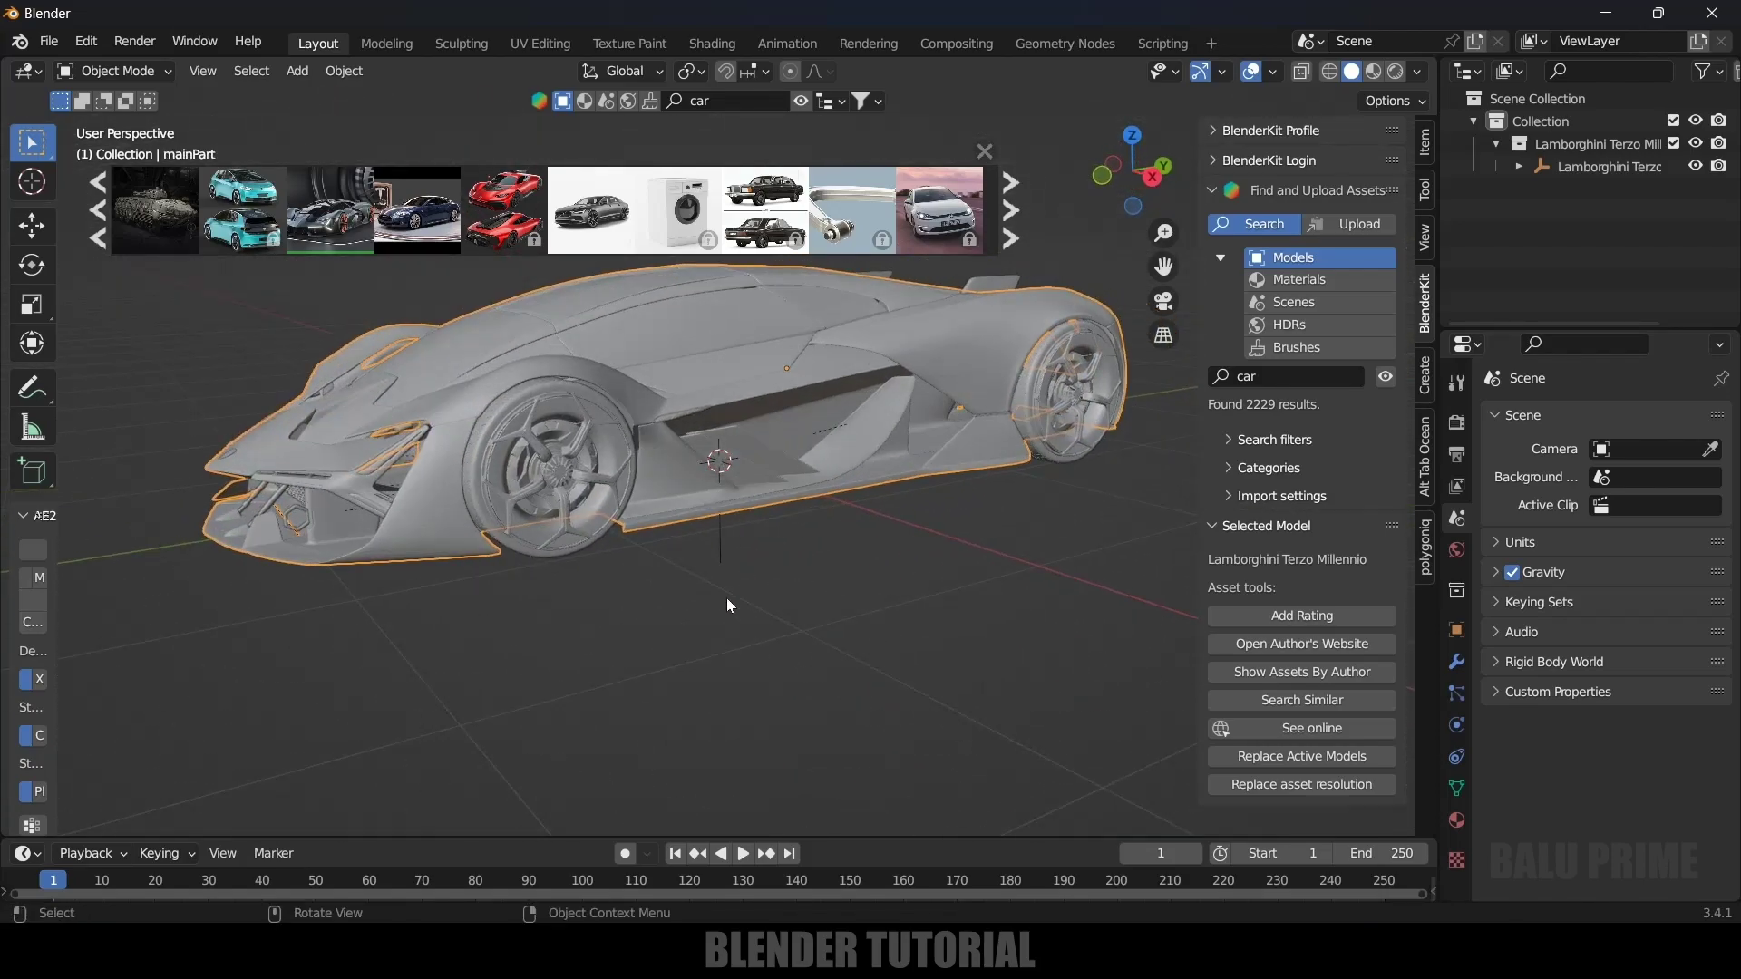
# Enter Edit Mode on the tires object, close the asset results and select the whole tires mesh
pyautogui.click(570, 497)
pyautogui.moveTo(732, 689); pyautogui.dragTo(758, 682, button='middle')
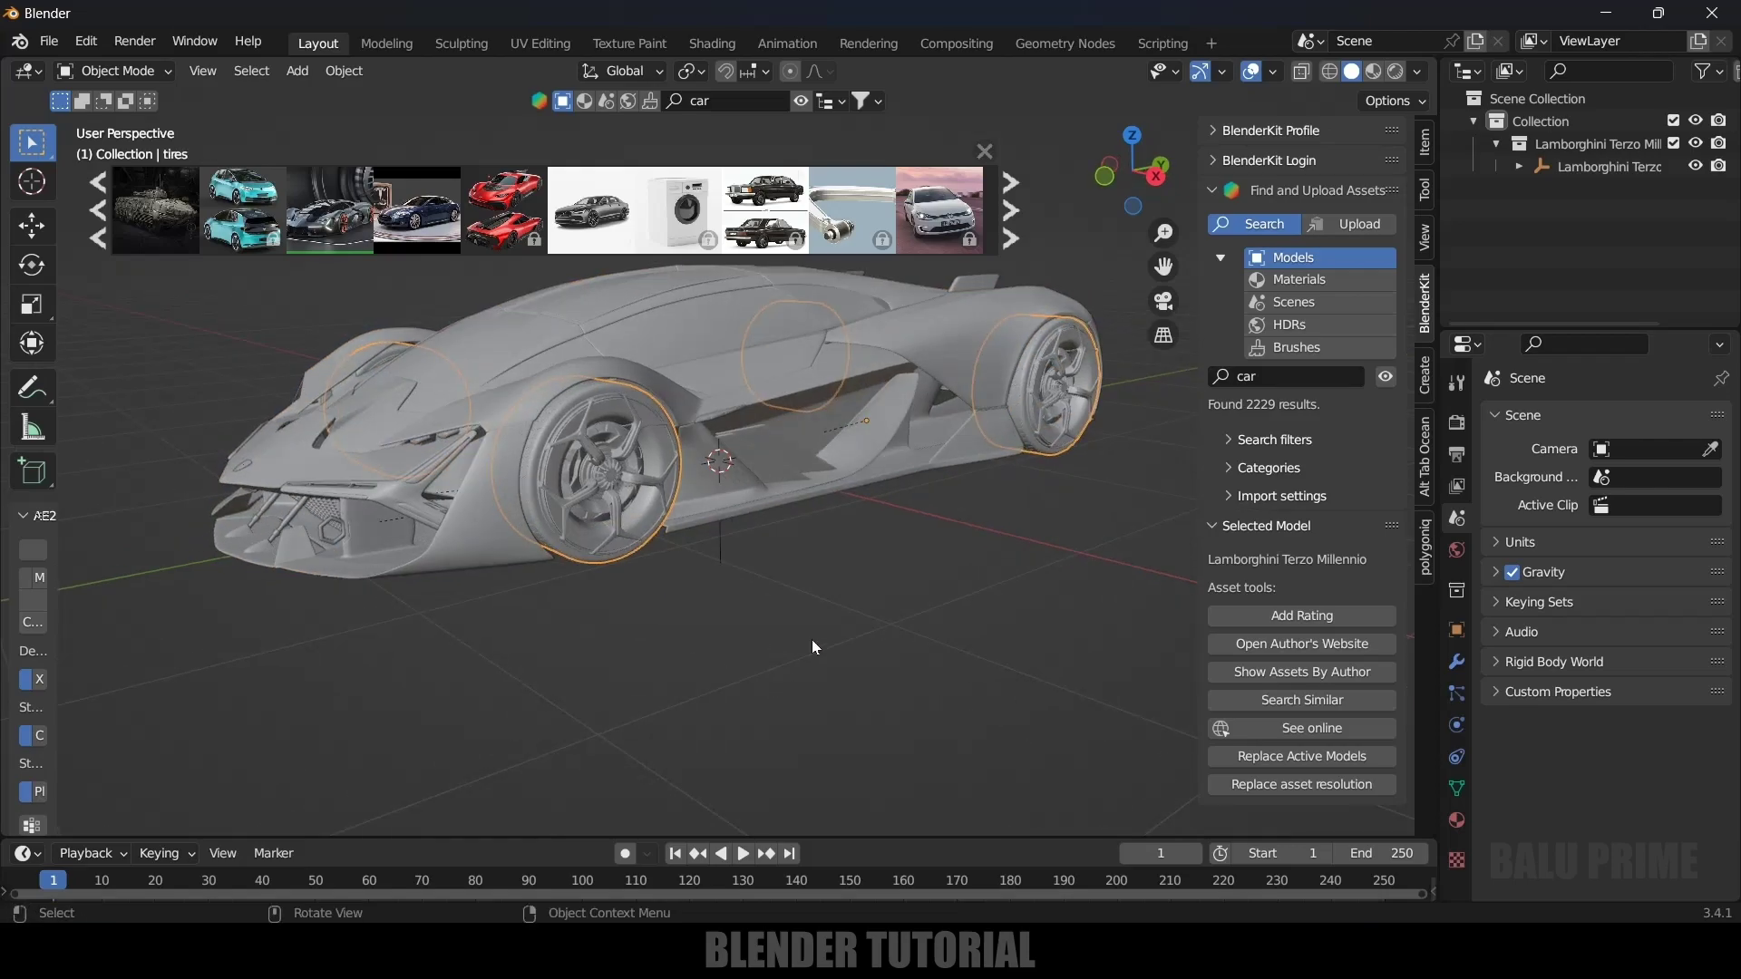
pyautogui.press('Tab')
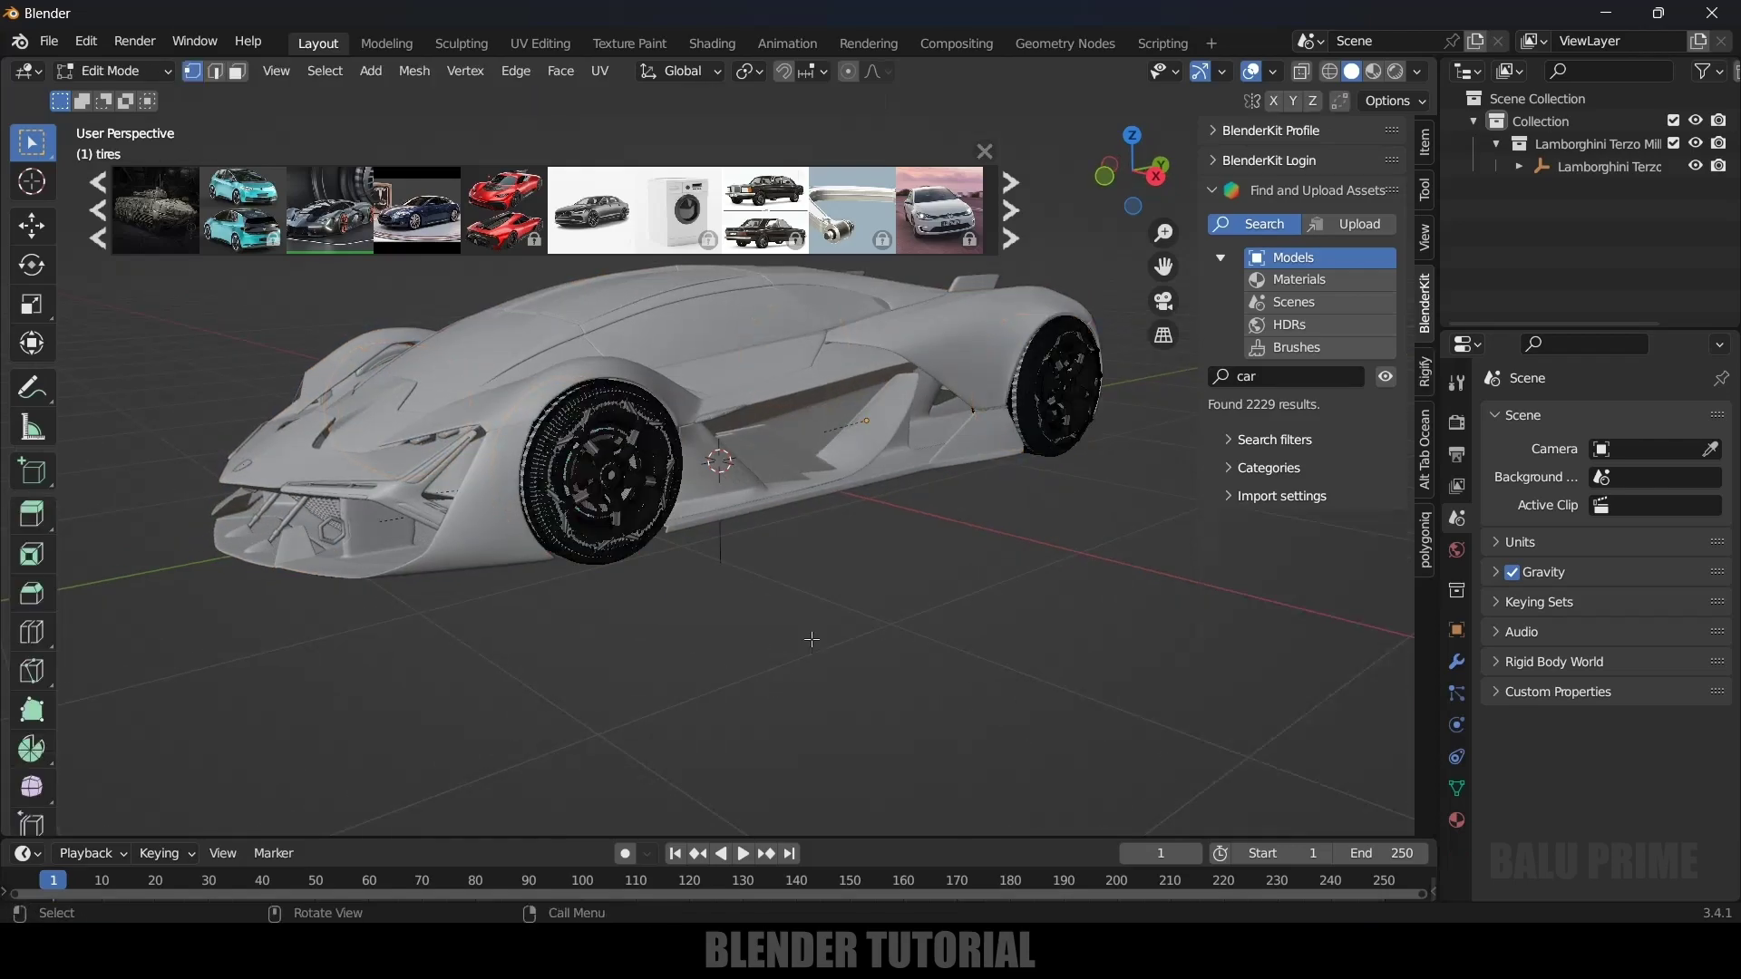
pyautogui.click(986, 151)
pyautogui.press('a')
pyautogui.moveTo(807, 678); pyautogui.dragTo(701, 536, button='middle')
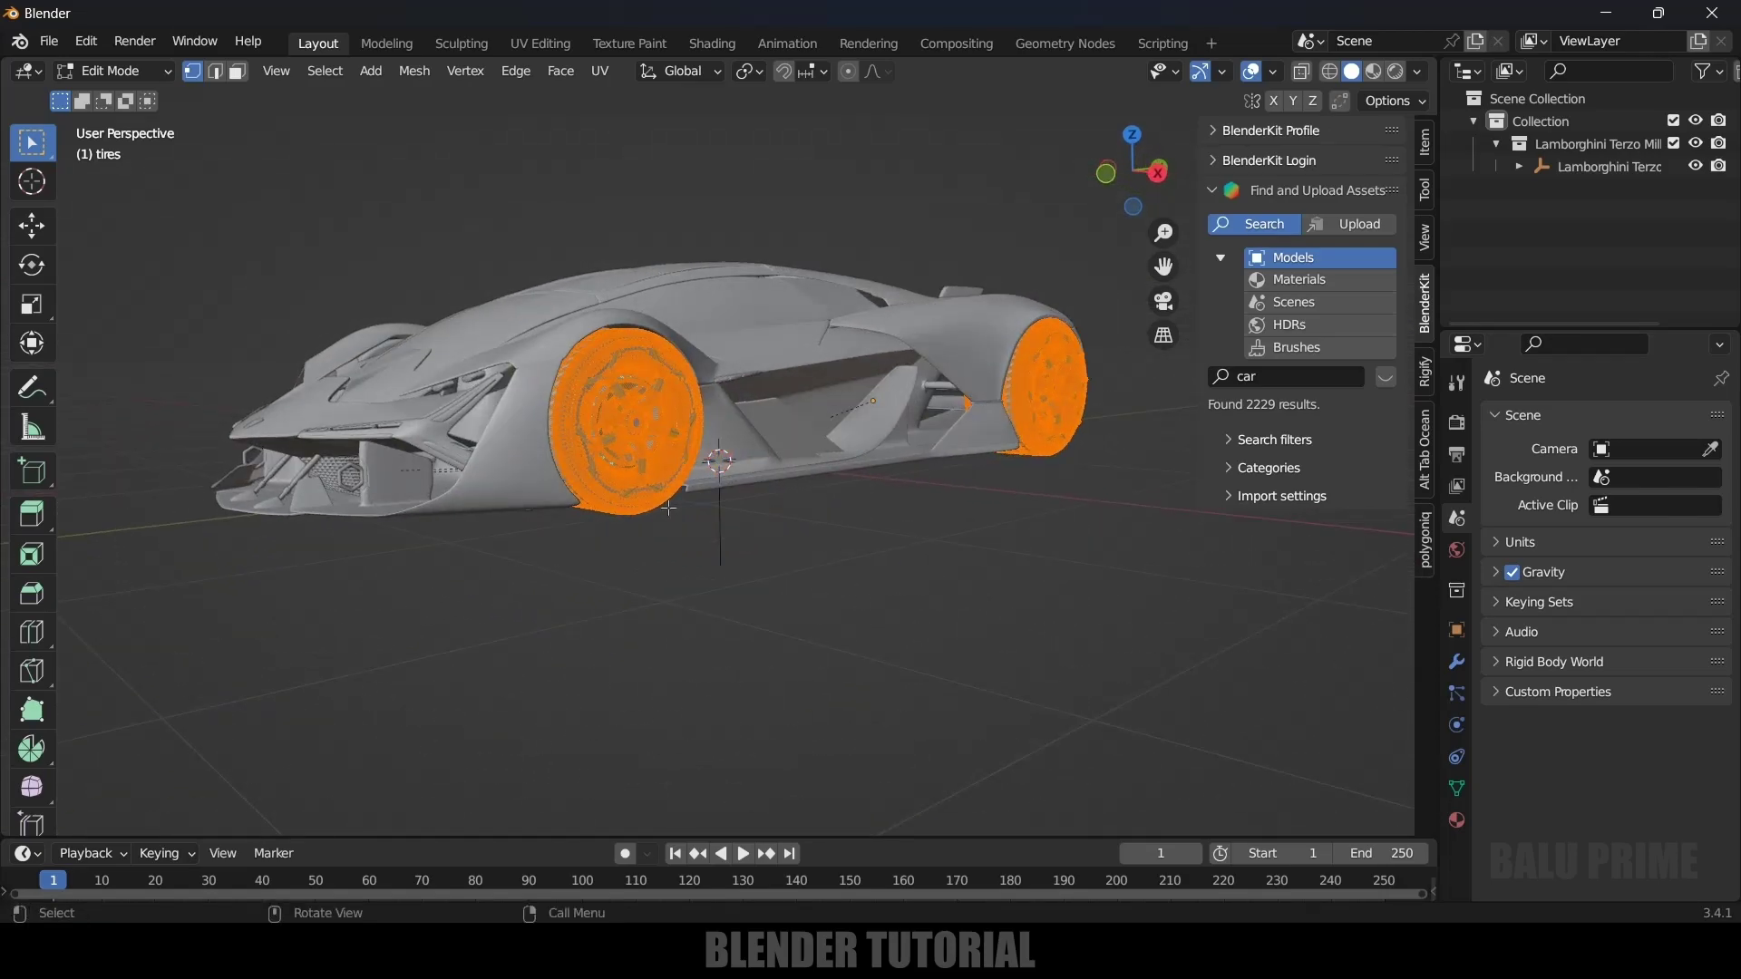
pyautogui.moveTo(619, 443); pyautogui.dragTo(1197, 118, button='middle')
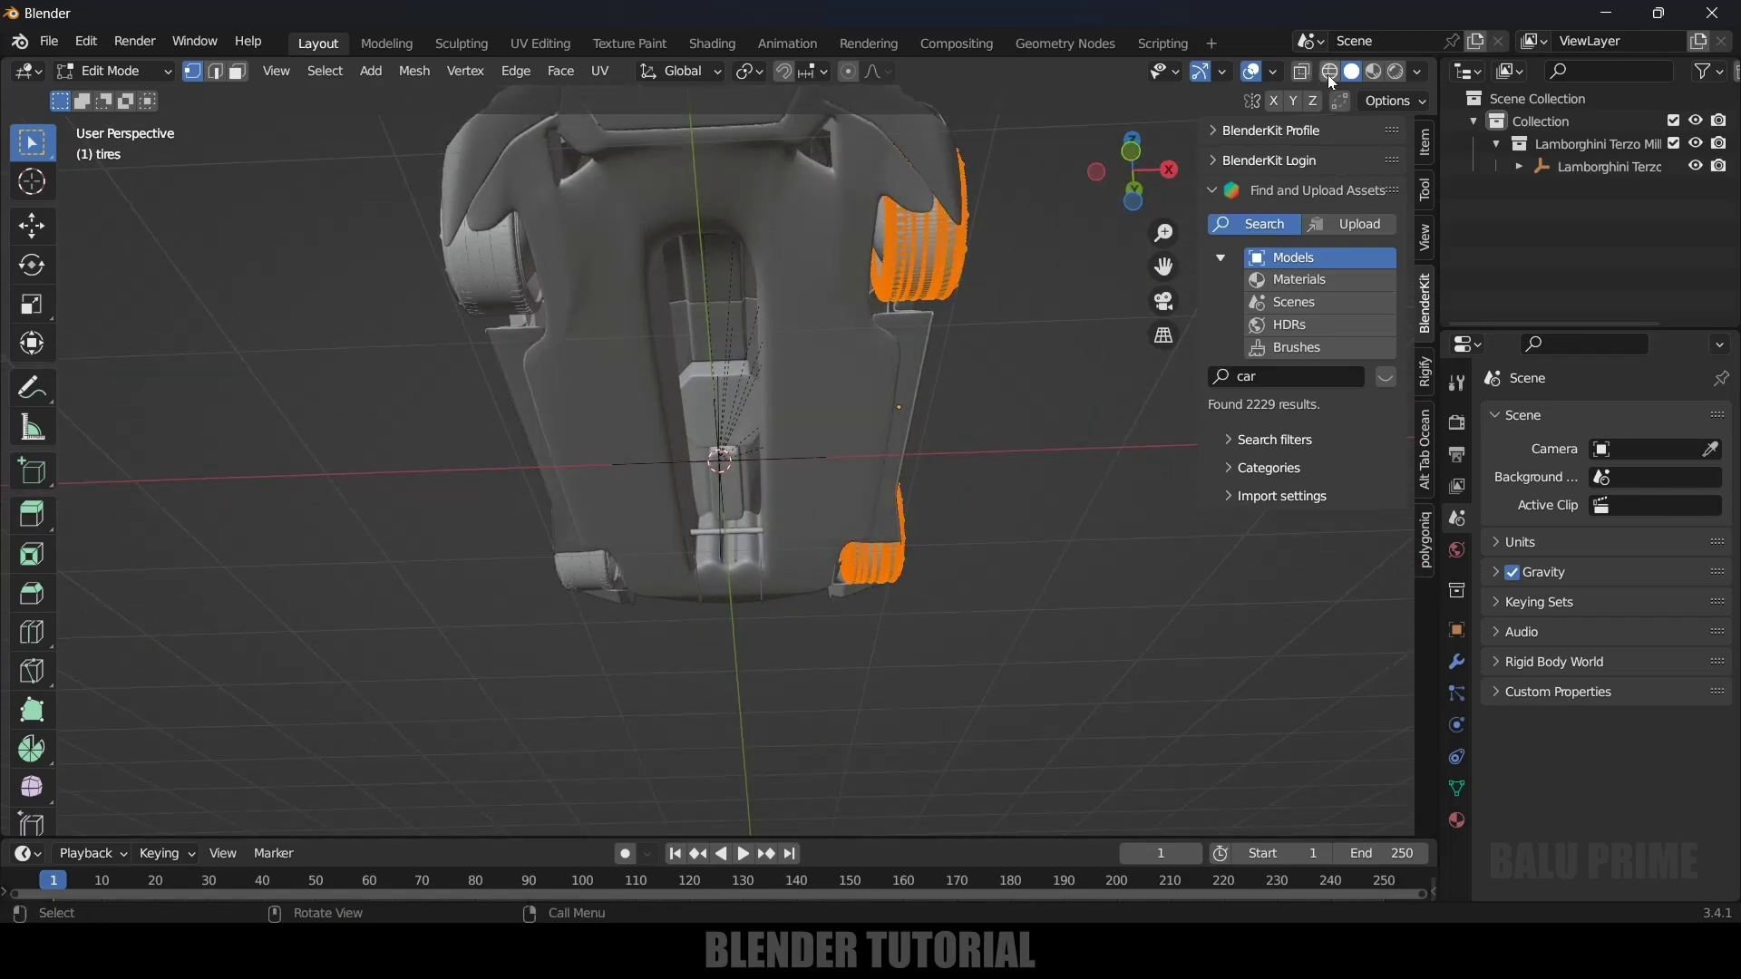
# Select only the front wheels' geometry in wireframe shading, separate the selection into its own object and return to Object Mode
pyautogui.click(1330, 72)
pyautogui.press('capslock')
pyautogui.moveTo(970, 344)
pyautogui.mouseDown(button='middle')
pyautogui.moveTo(952, 319)
pyautogui.moveTo(990, 394)
pyautogui.moveTo(816, 272)
pyautogui.mouseUp(button='middle')
pyautogui.moveTo(786, 237); pyautogui.dragTo(952, 527)
pyautogui.moveTo(952, 528); pyautogui.dragTo(848, 573, button='middle')
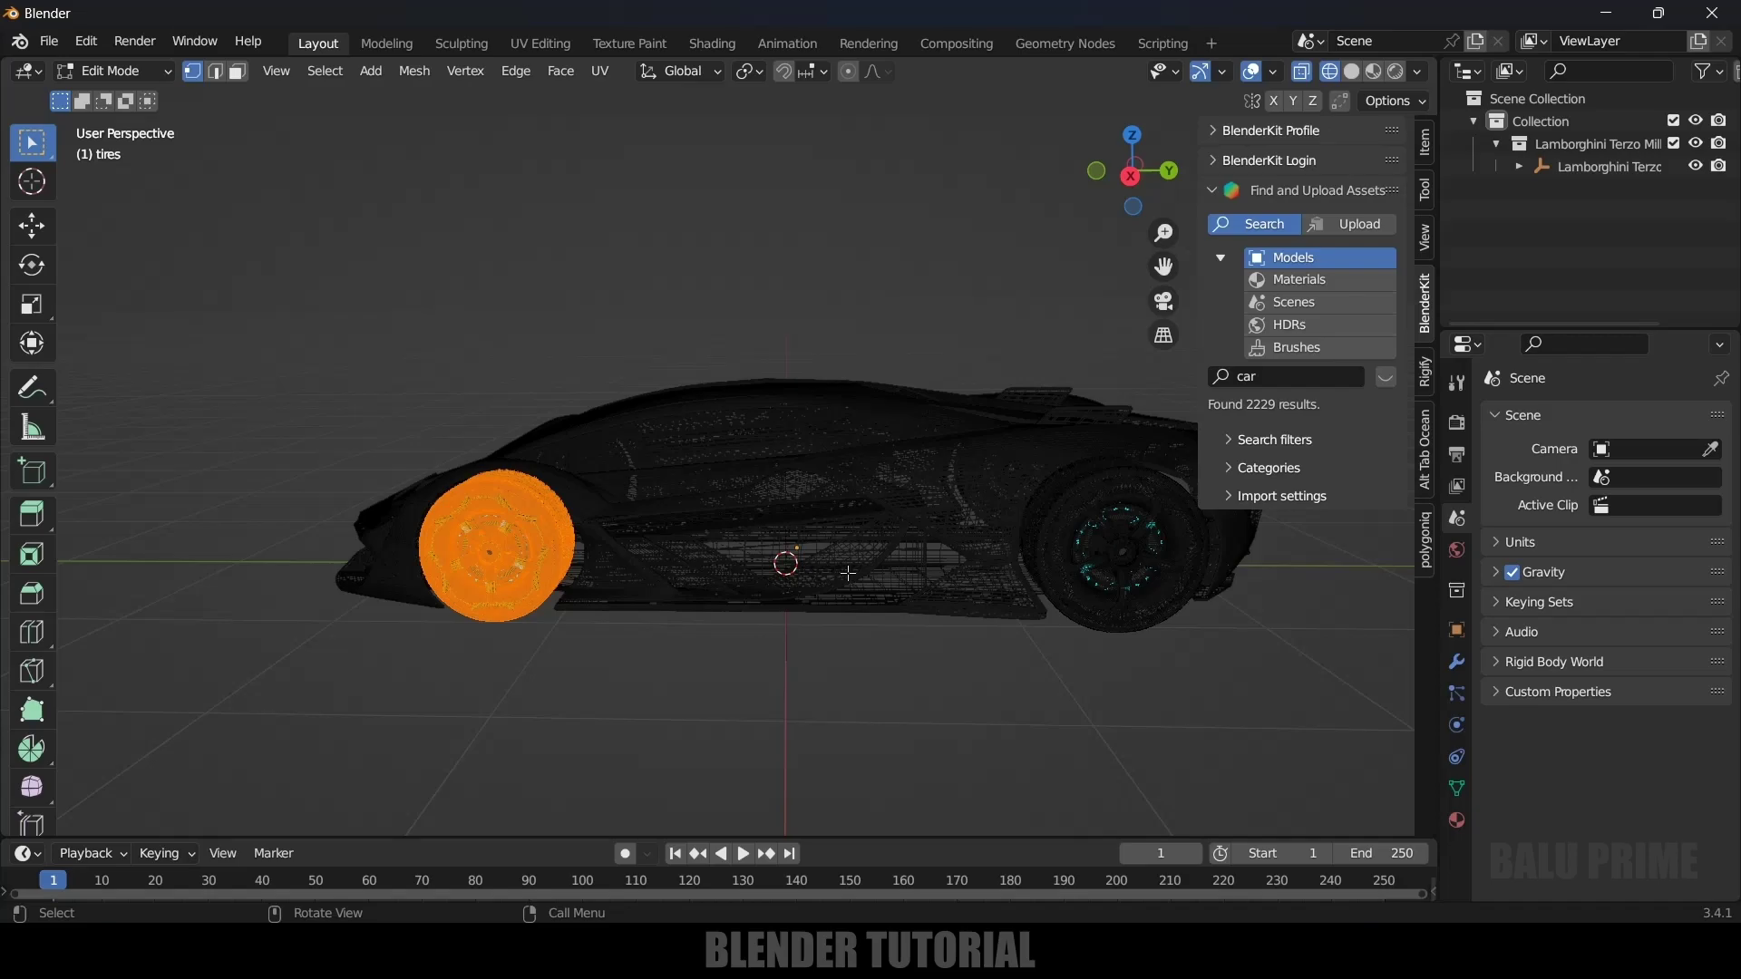
pyautogui.press('p')
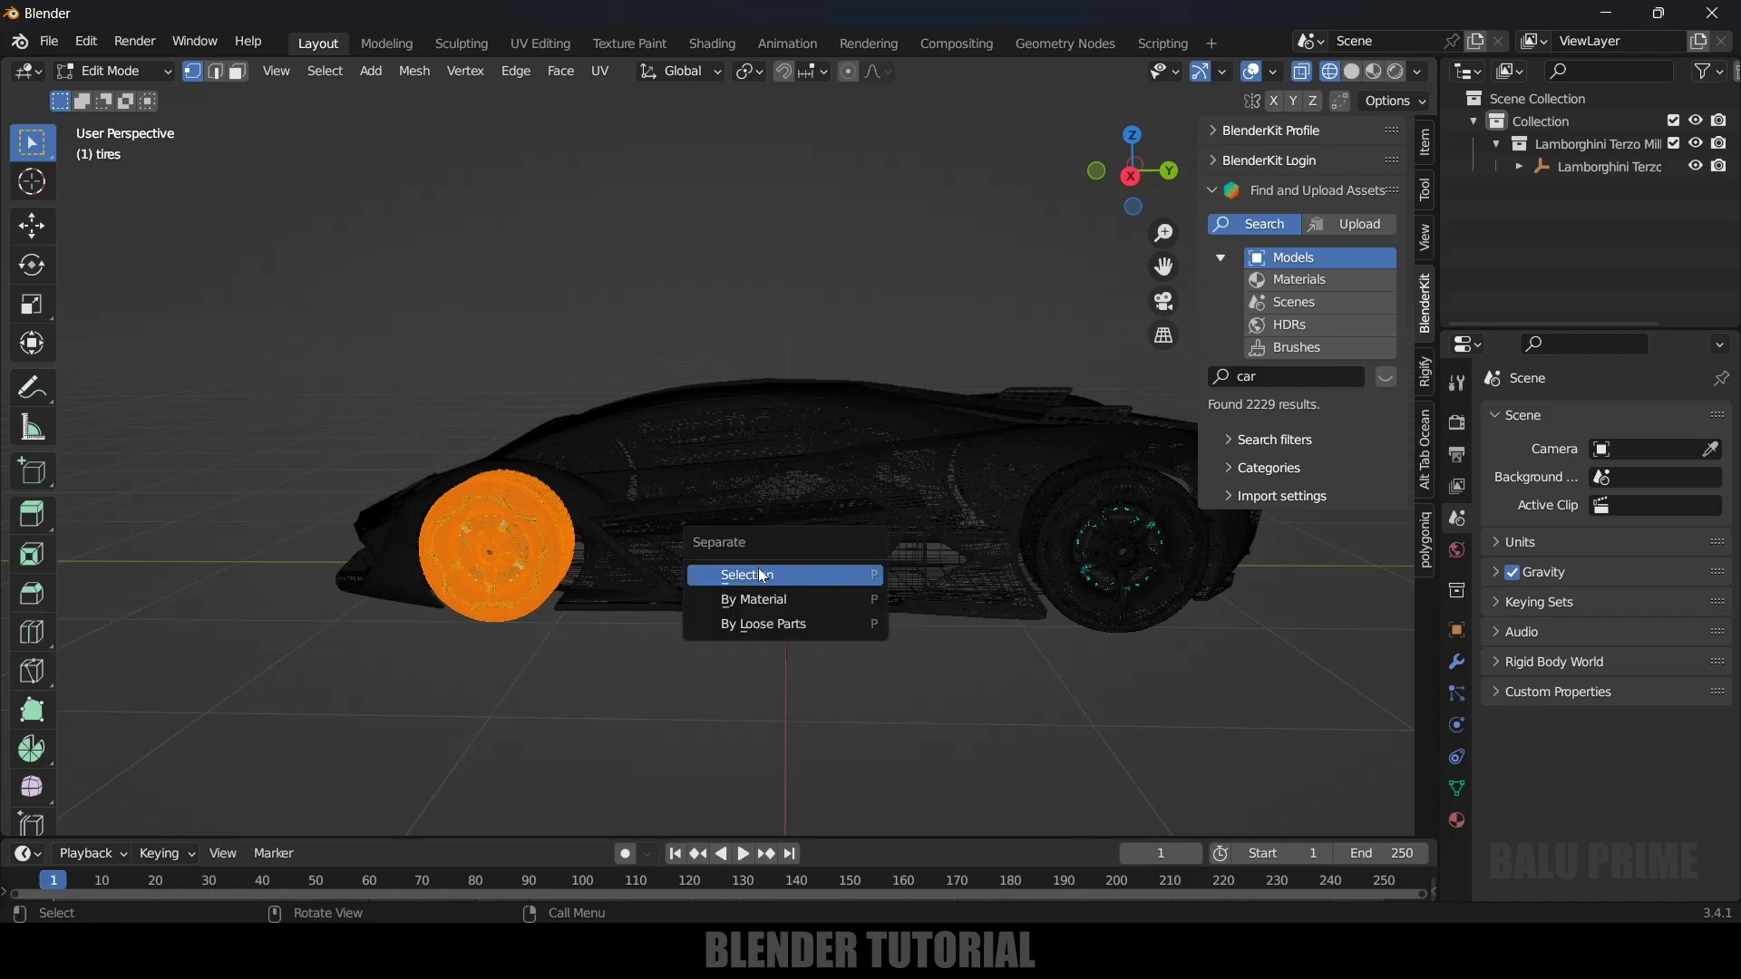
pyautogui.click(807, 575)
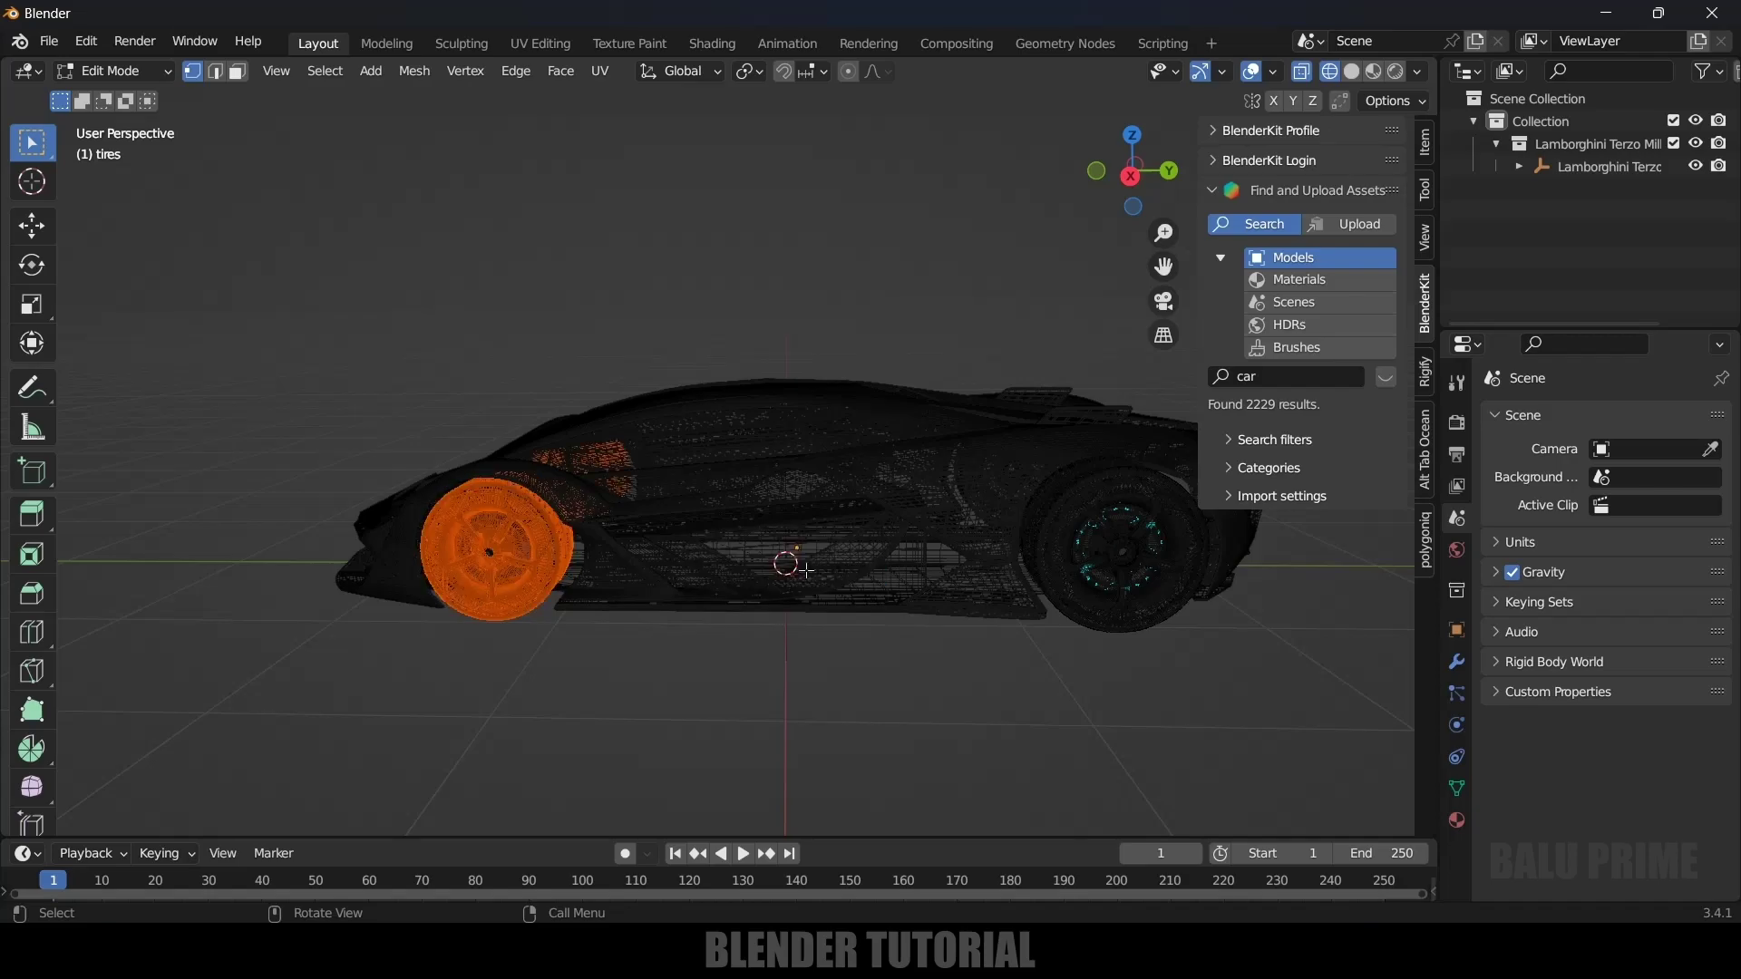
pyautogui.press('Tab')
# Check the separation by selecting the front wheels and the car body individually
pyautogui.moveTo(764, 678); pyautogui.dragTo(629, 617, button='middle')
pyautogui.hotkey('alt', 'a')
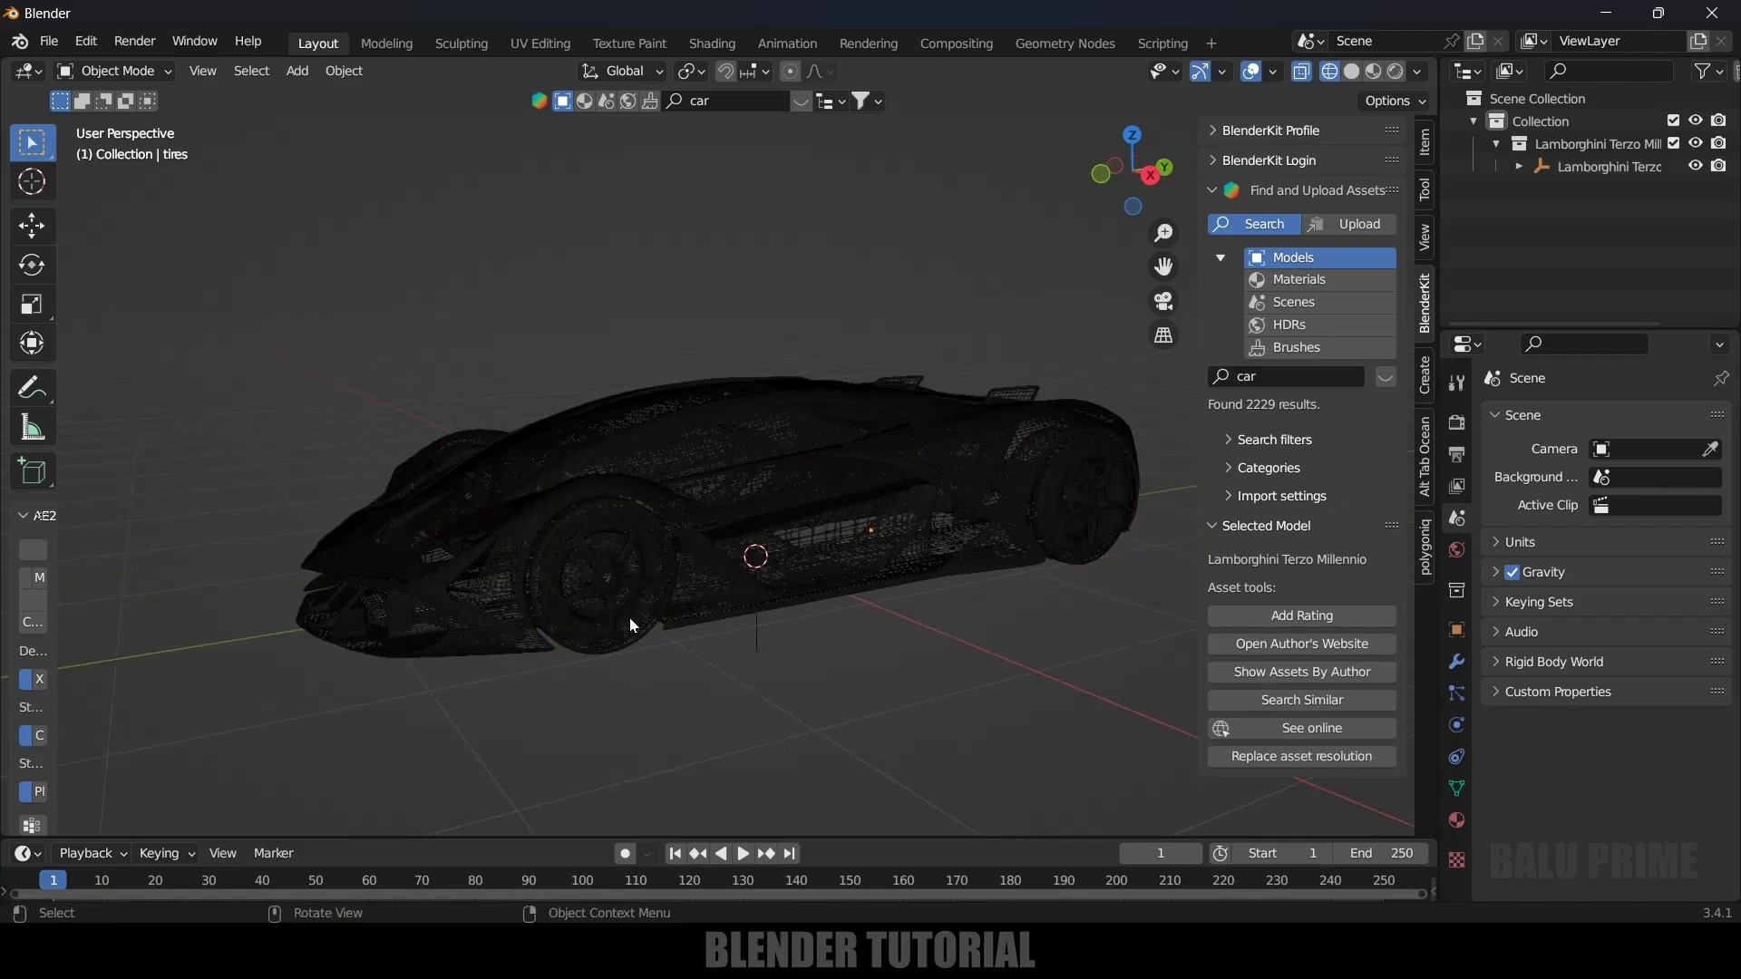
pyautogui.click(632, 625)
pyautogui.moveTo(733, 709); pyautogui.dragTo(411, 503, button='middle')
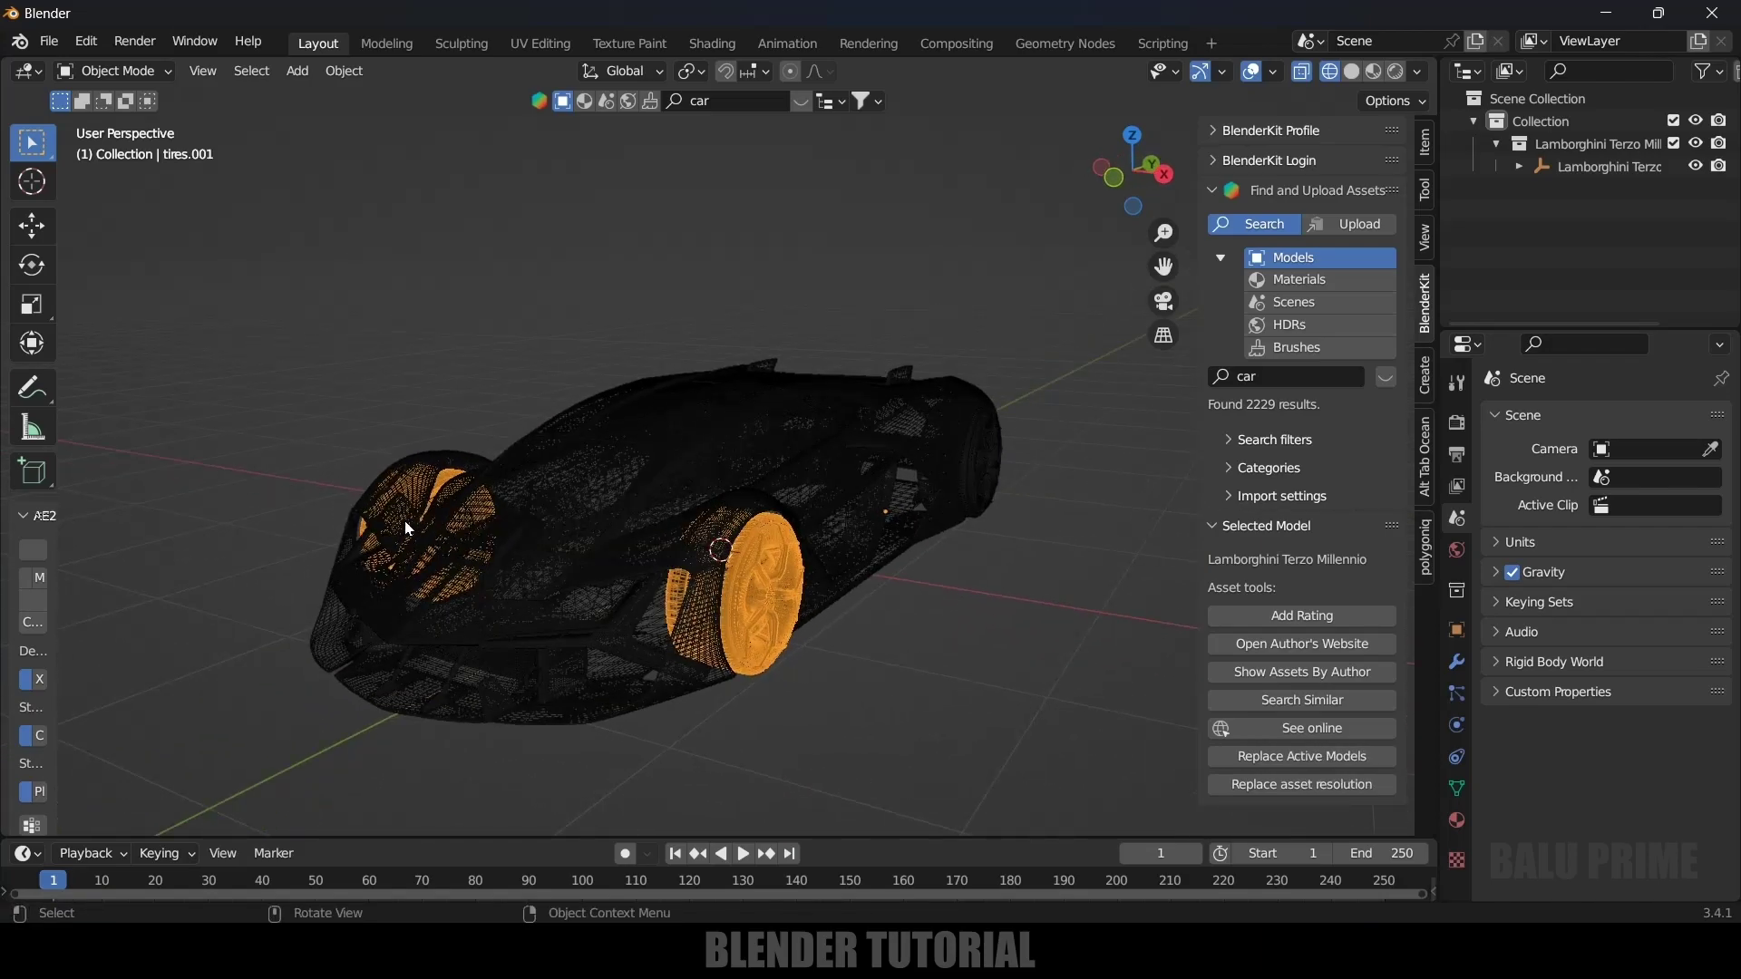
pyautogui.moveTo(947, 678); pyautogui.dragTo(873, 602, button='middle')
pyautogui.click(872, 602)
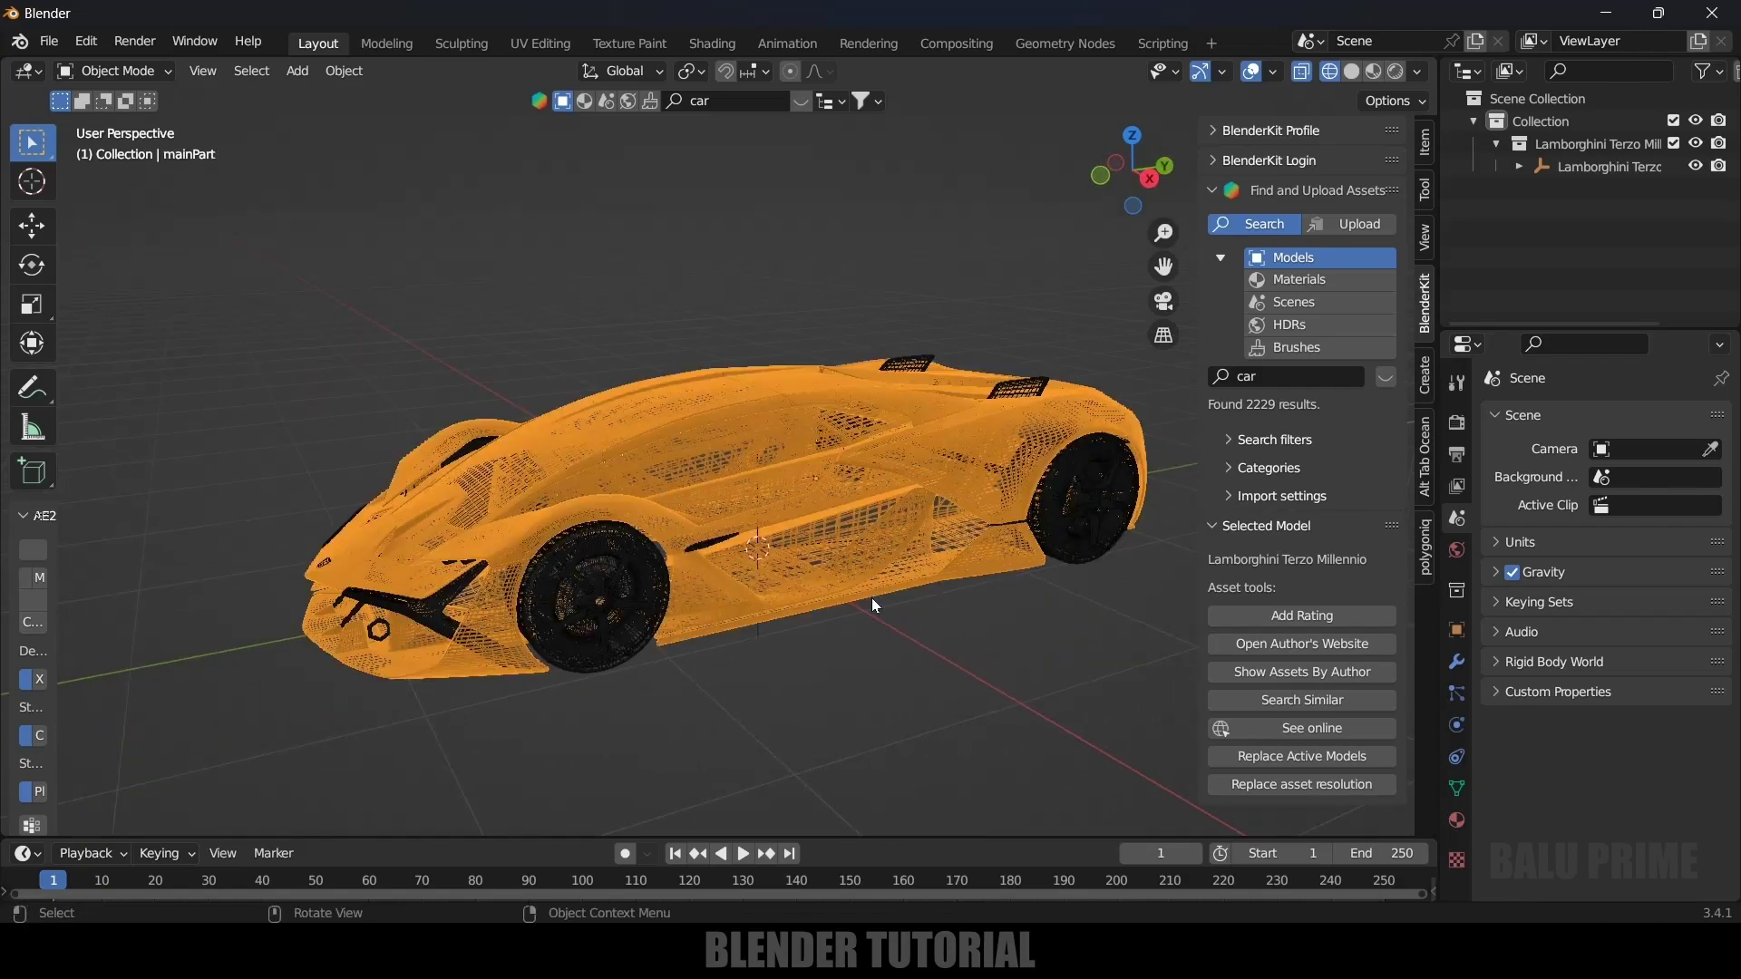
# Try moving the whole car by its Lamborghini Terzo Millennio parent empty
pyautogui.moveTo(879, 685); pyautogui.dragTo(833, 660, button='middle')
pyautogui.click(778, 635)
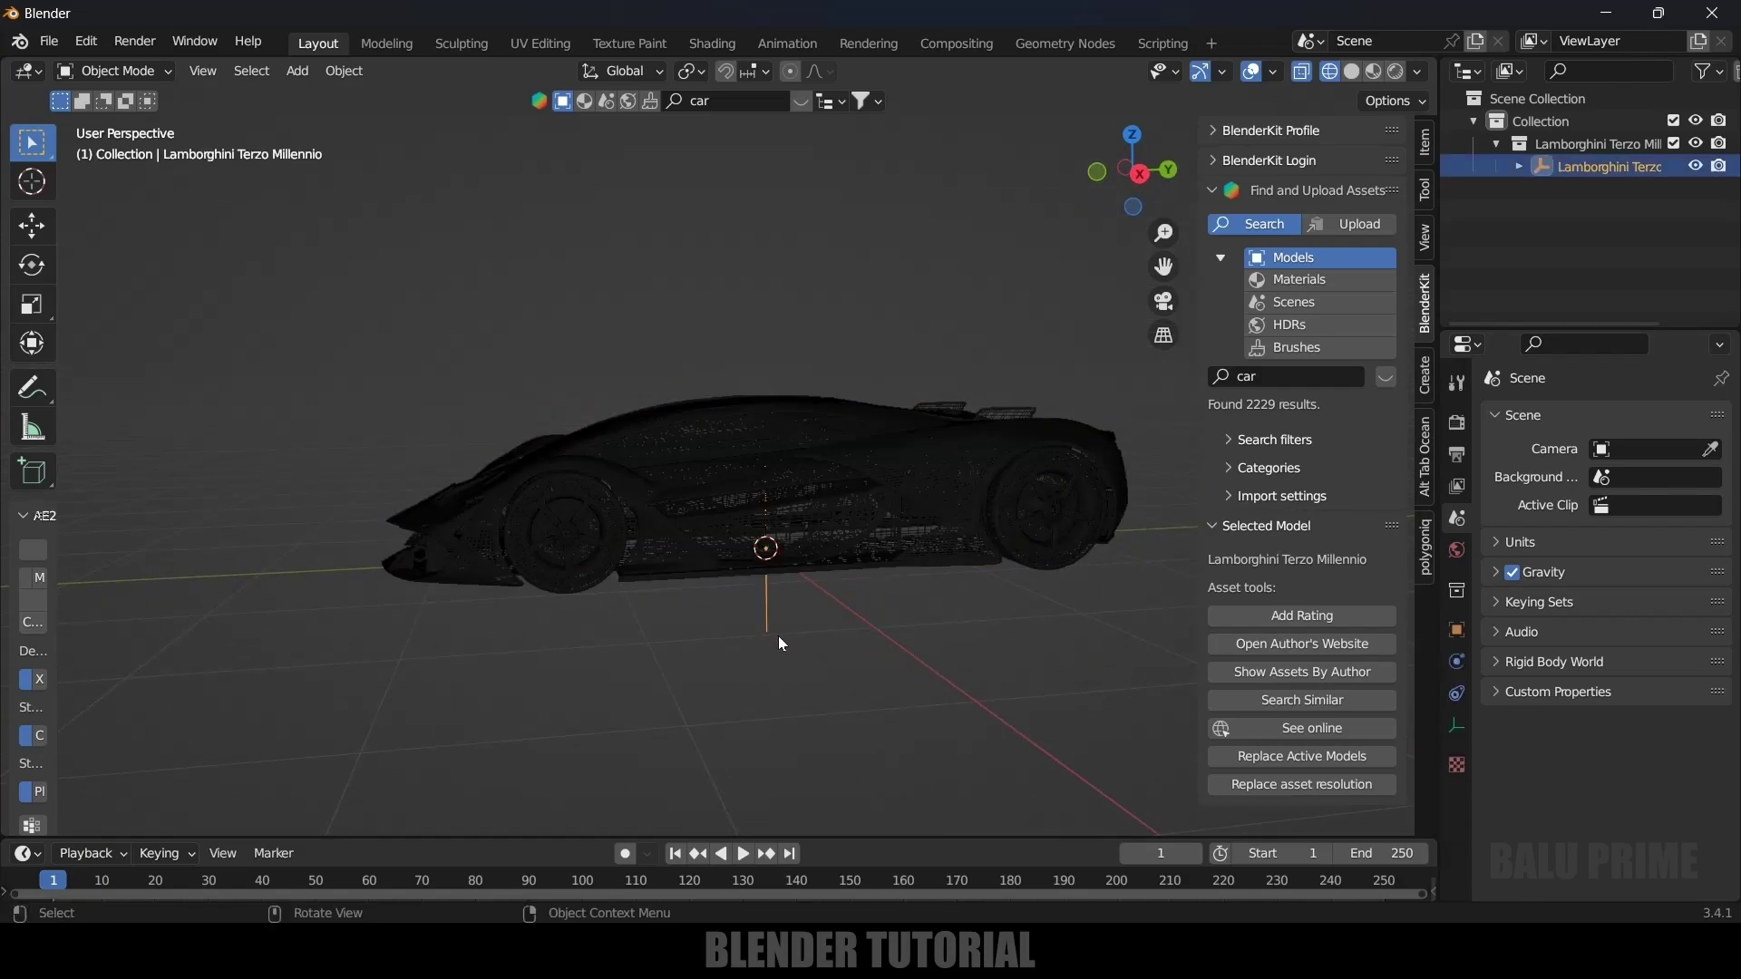
pyautogui.press('g')
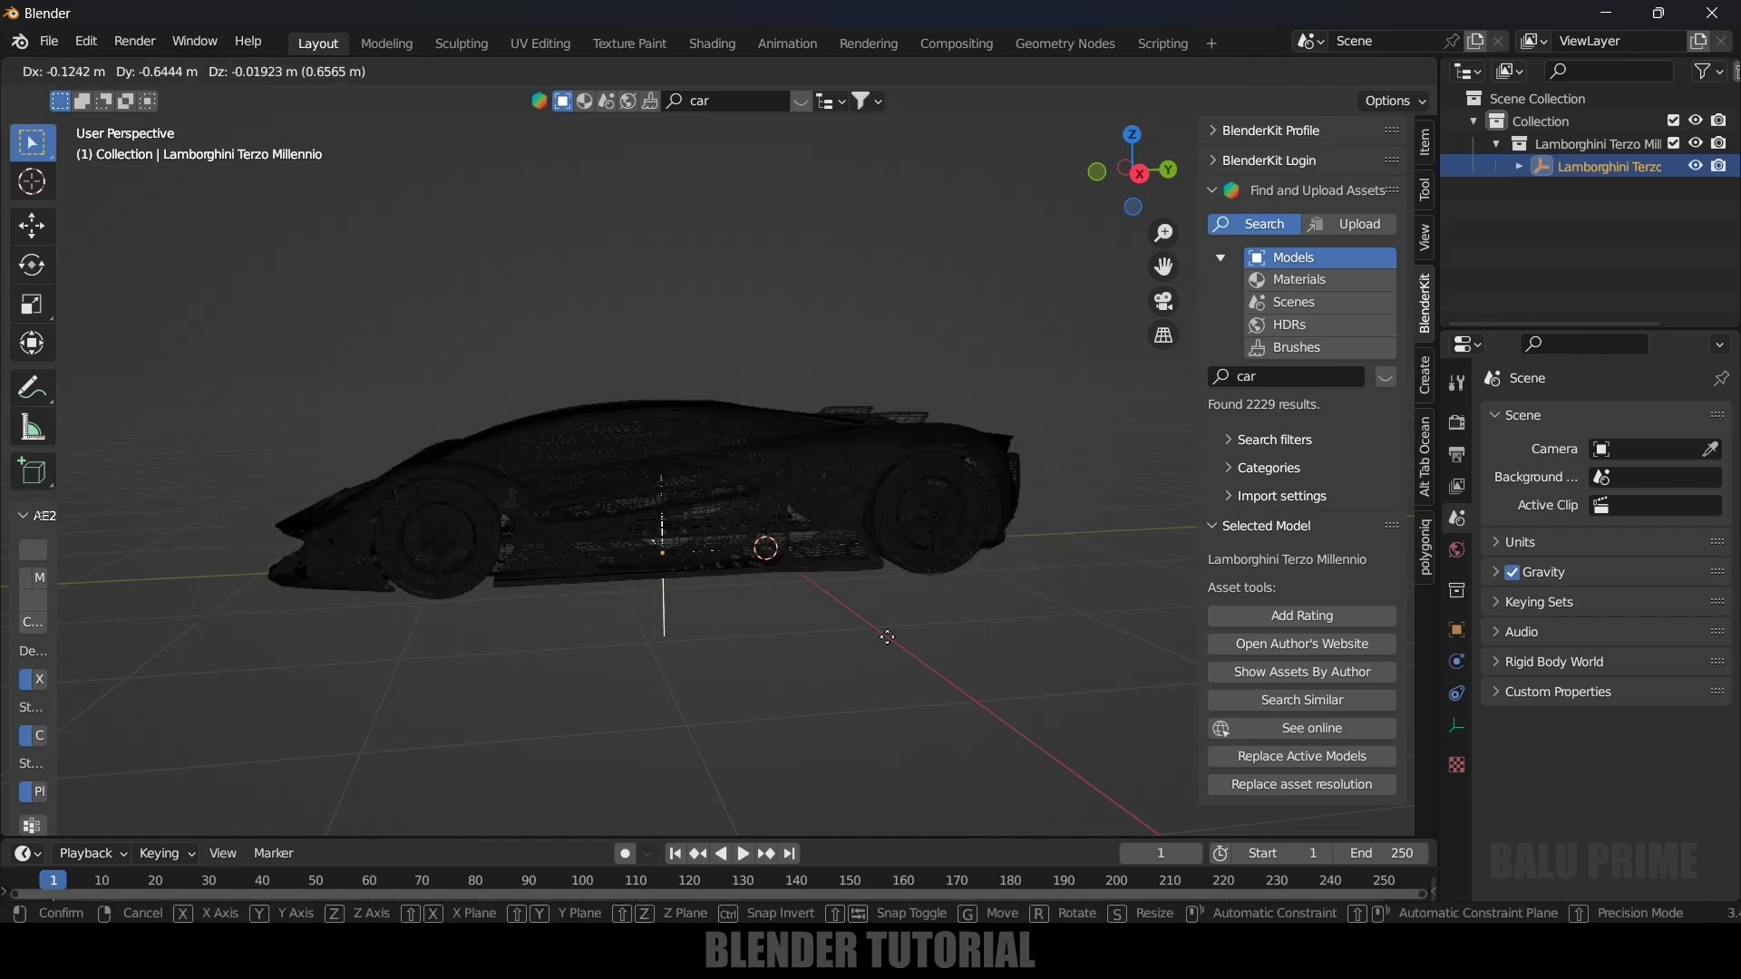
pyautogui.click(875, 681)
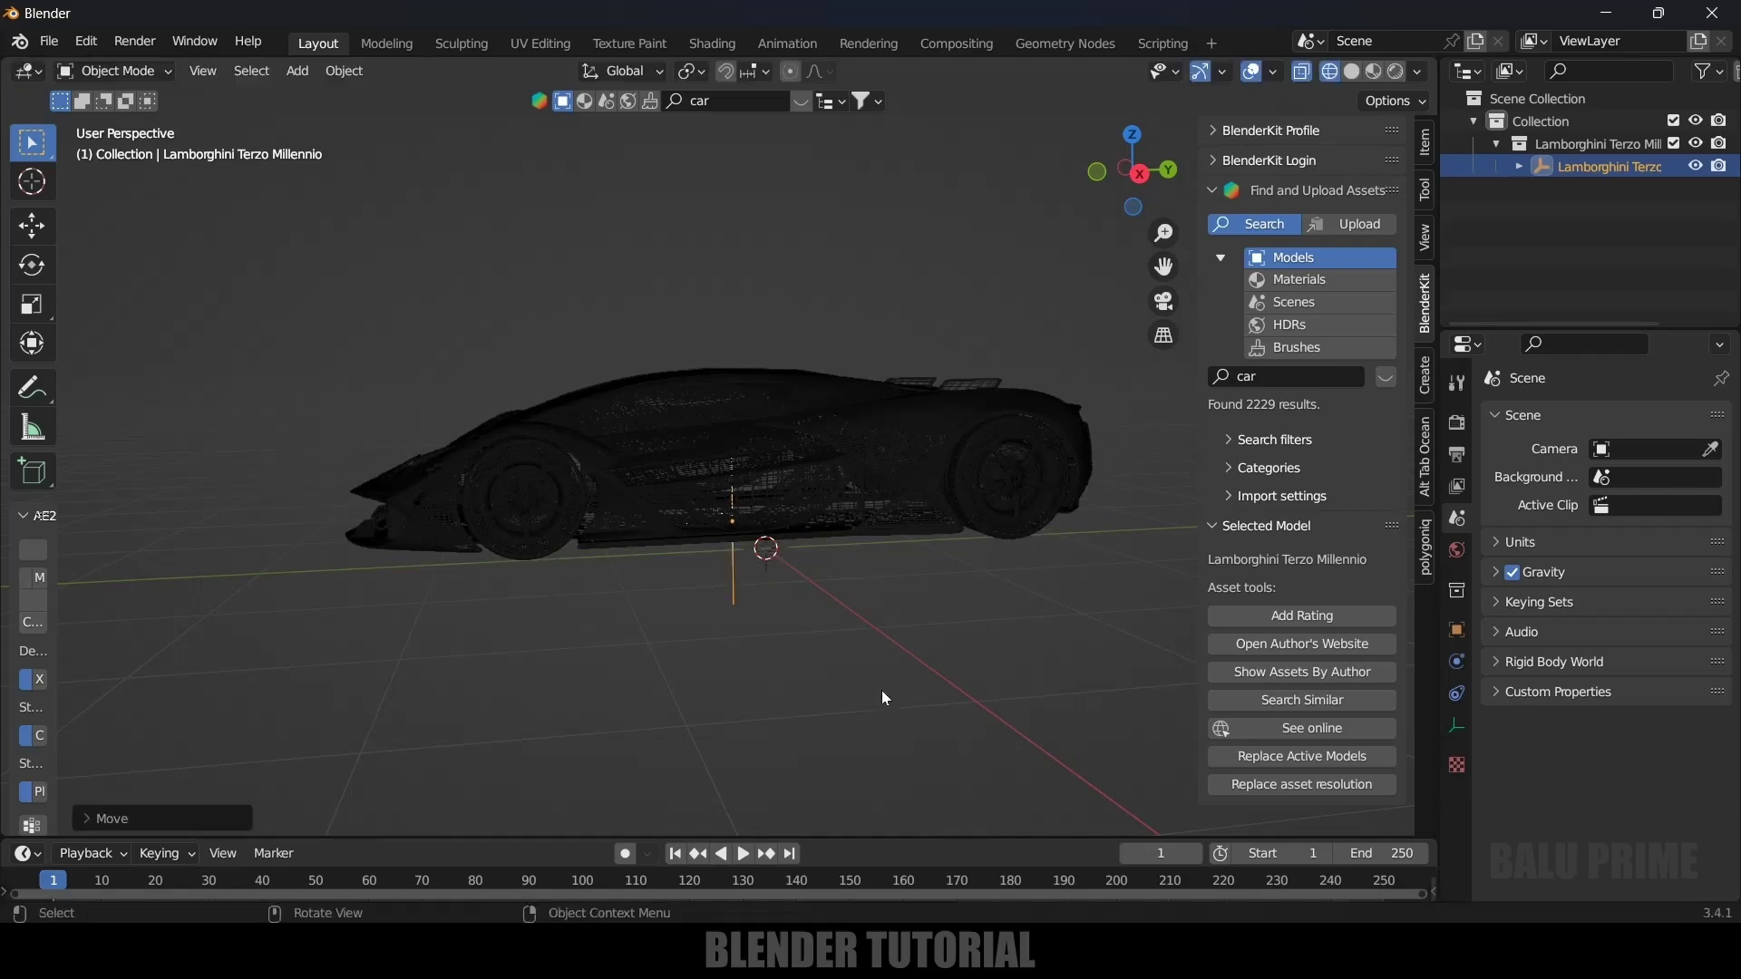
# Return to solid shading, activate the Move tool and set the front wheels' origin to their geometry
pyautogui.hotkey('shift', 'z')
pyautogui.moveTo(863, 673); pyautogui.dragTo(670, 649, button='middle')
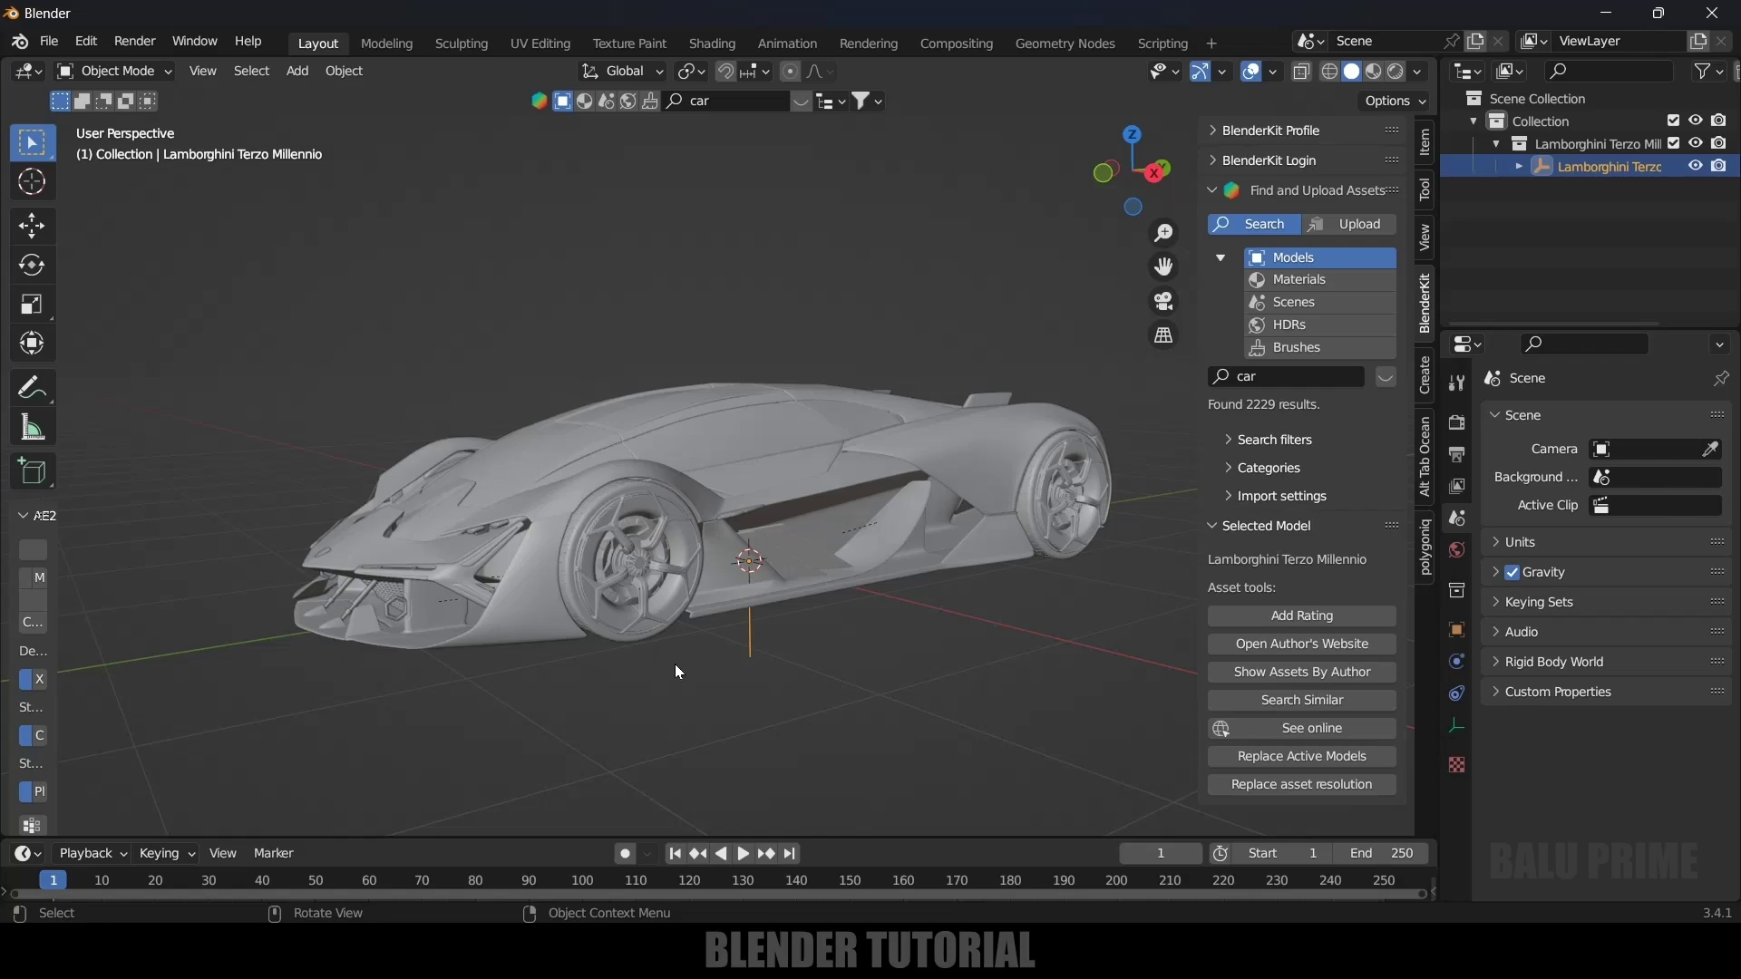
pyautogui.click(649, 566)
pyautogui.moveTo(845, 694); pyautogui.dragTo(793, 704, button='middle')
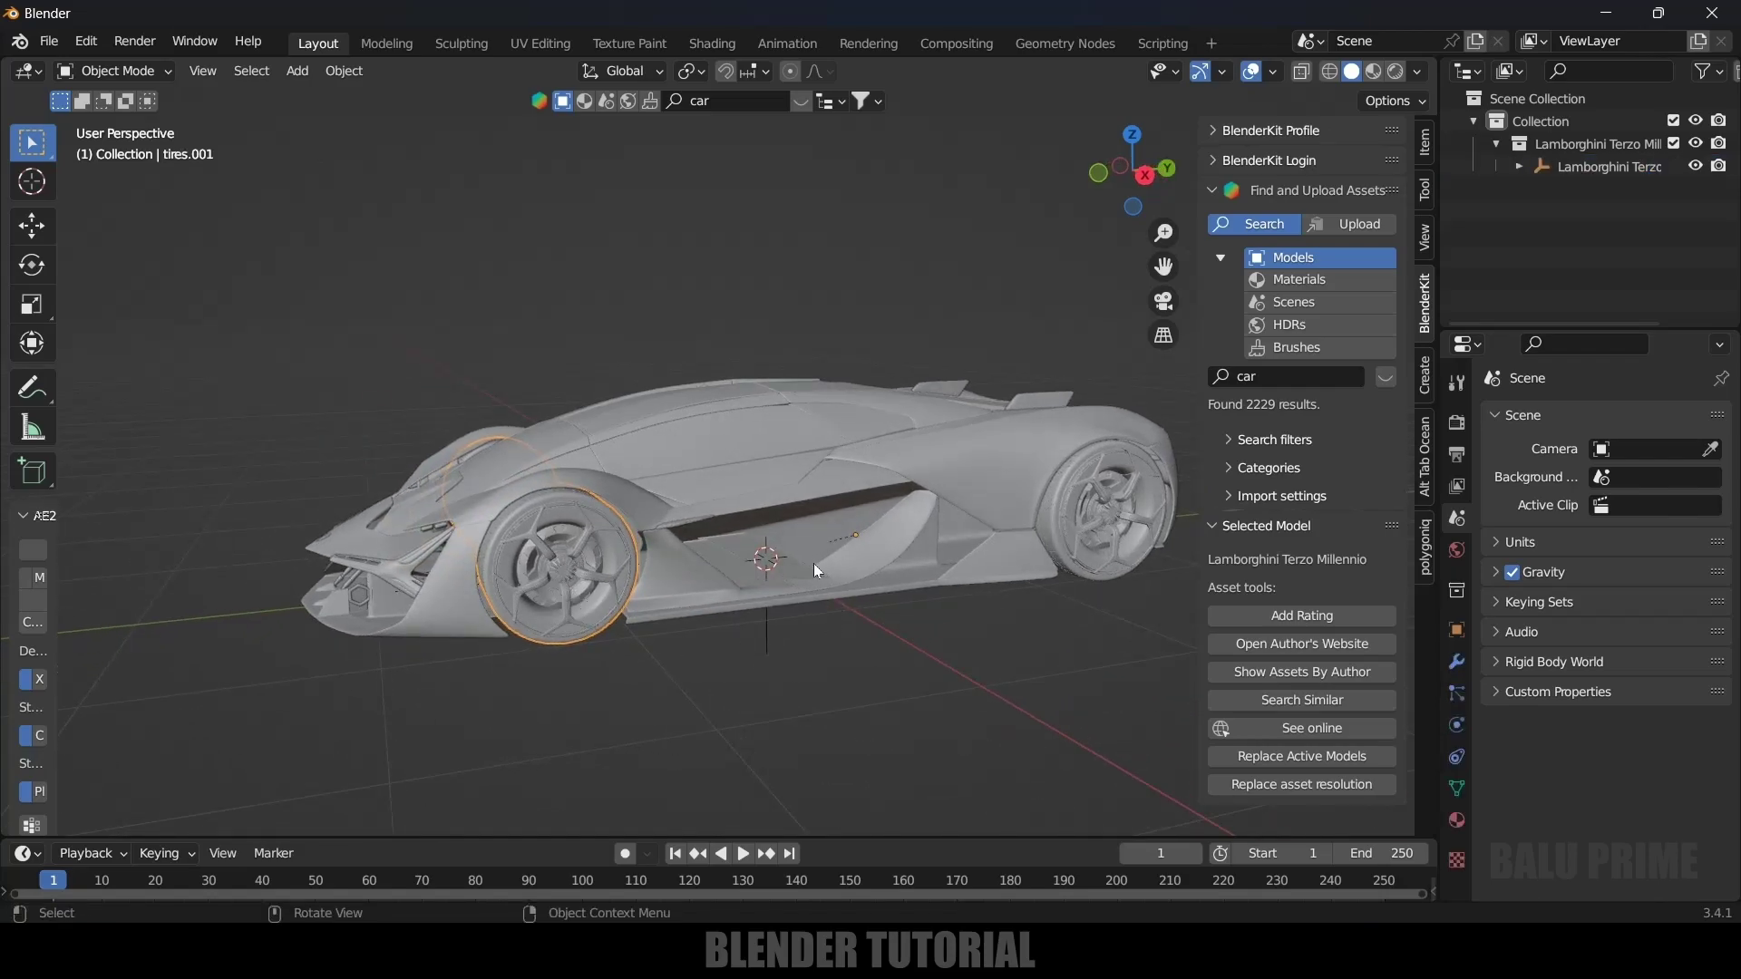
pyautogui.click(32, 225)
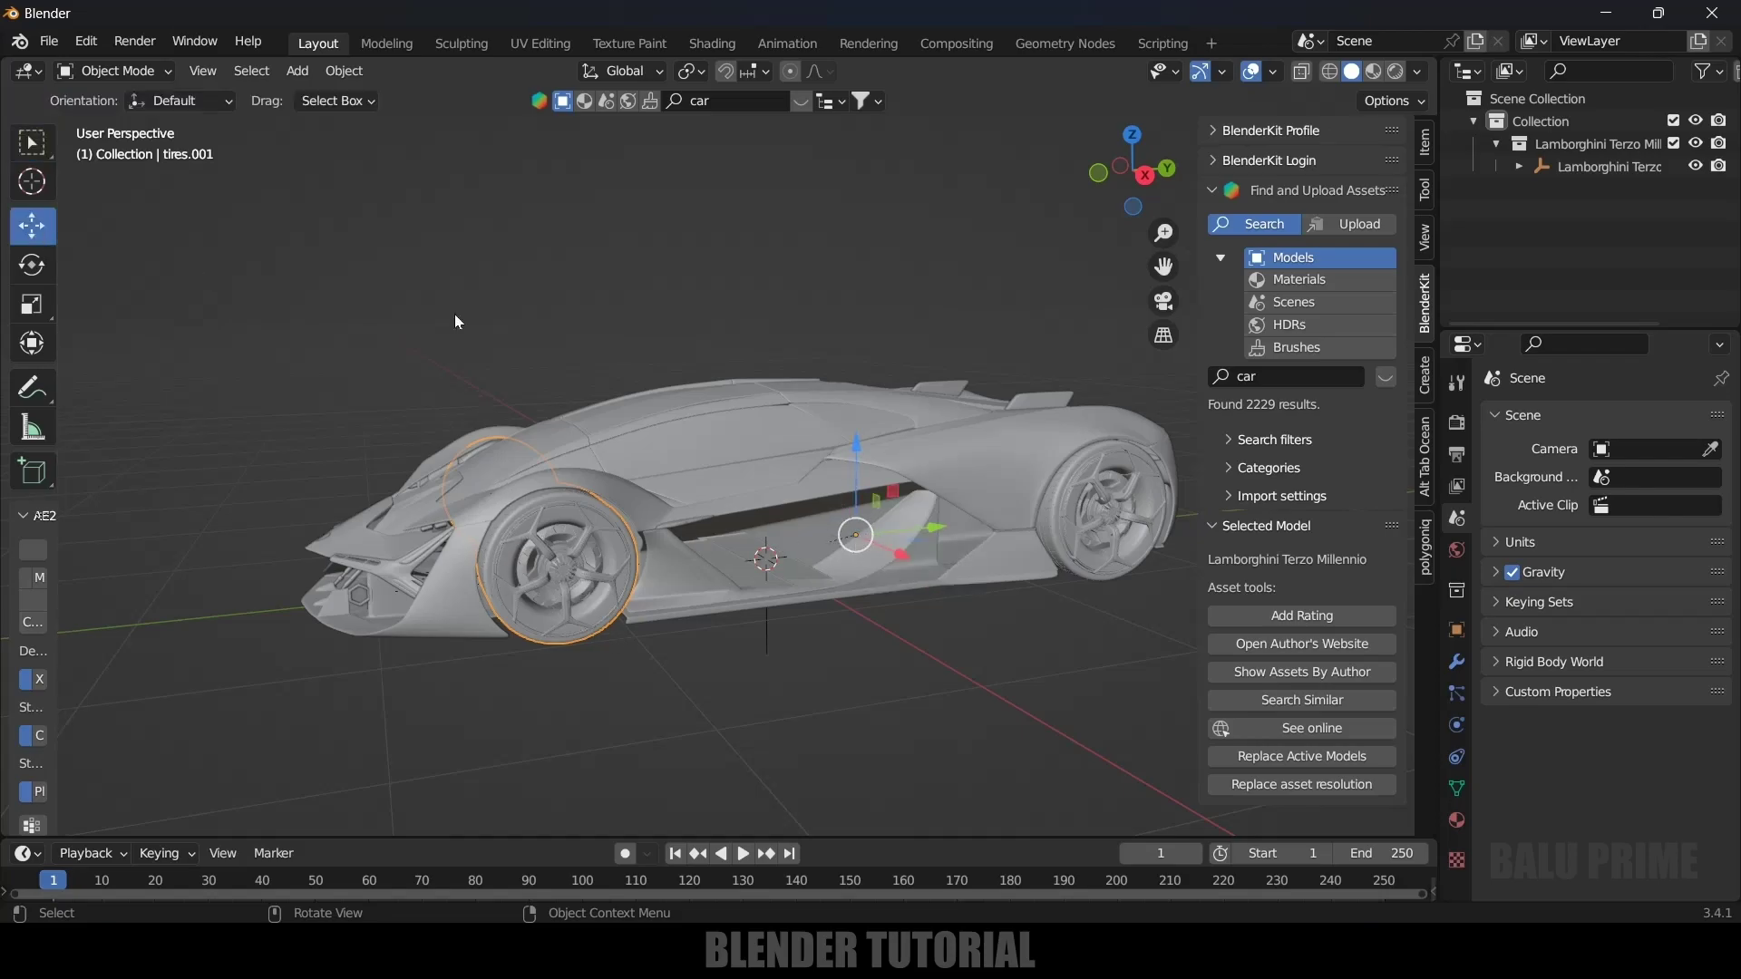
pyautogui.click(363, 76)
pyautogui.moveTo(417, 118)
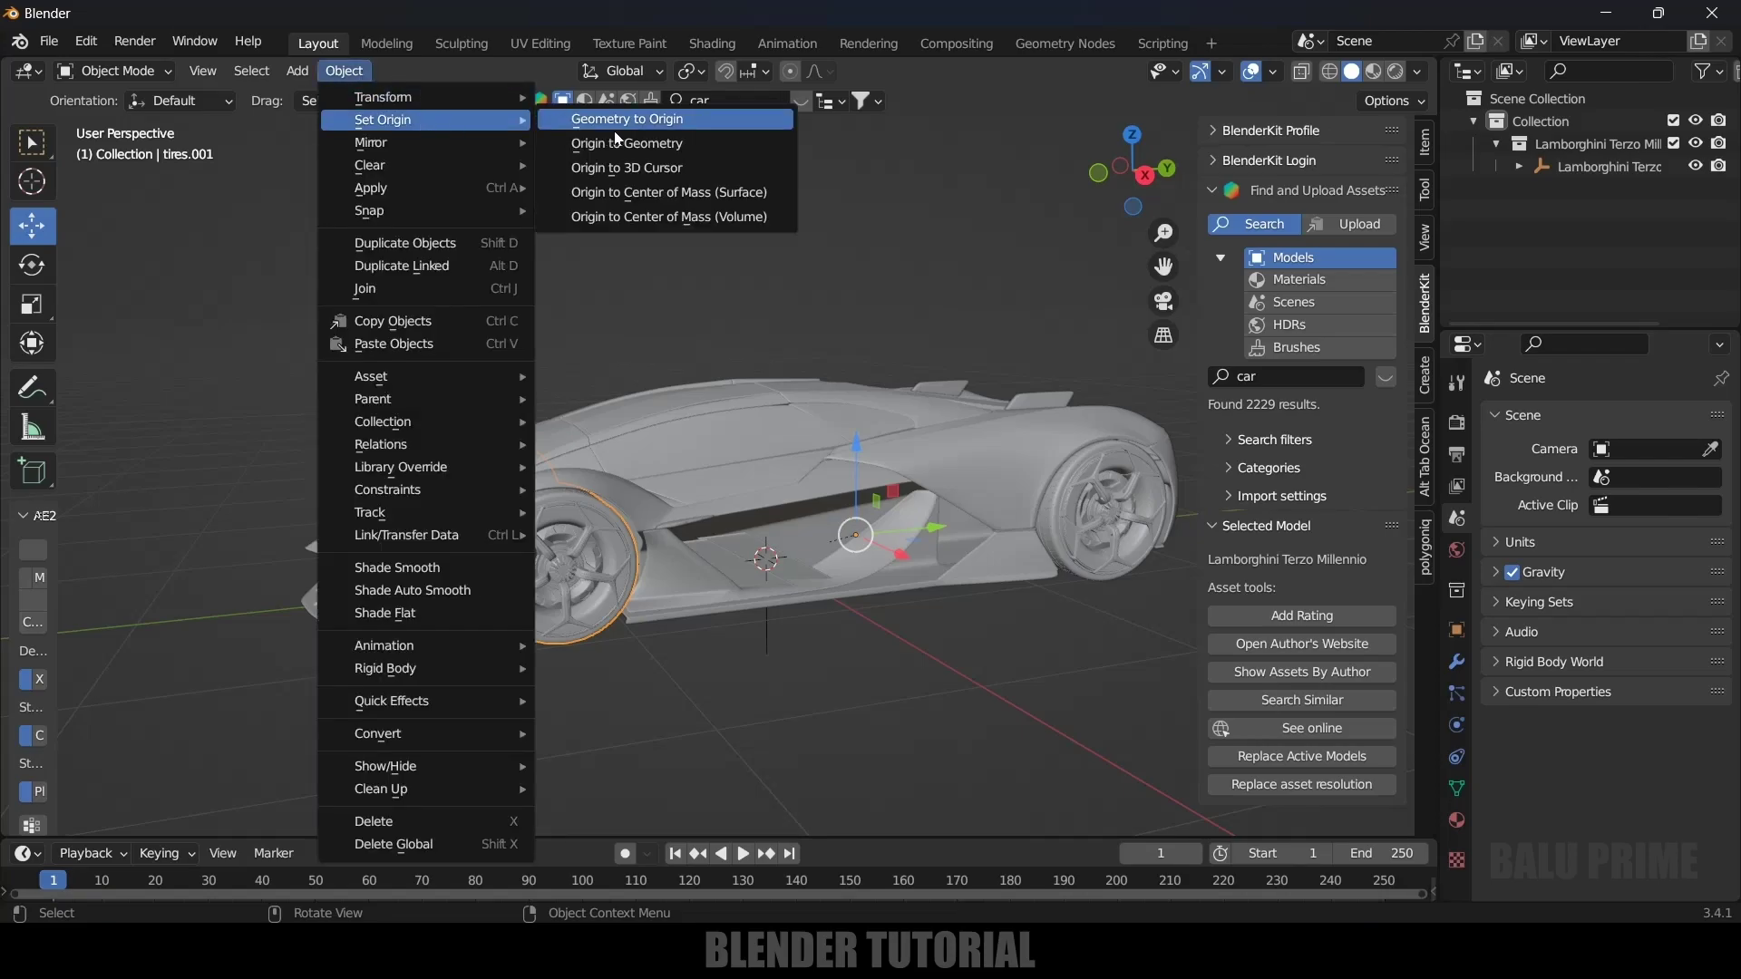
pyautogui.click(655, 145)
# Set the rear wheels' origin to their geometry
pyautogui.moveTo(580, 626); pyautogui.dragTo(858, 708, button='middle')
pyautogui.click(1127, 555)
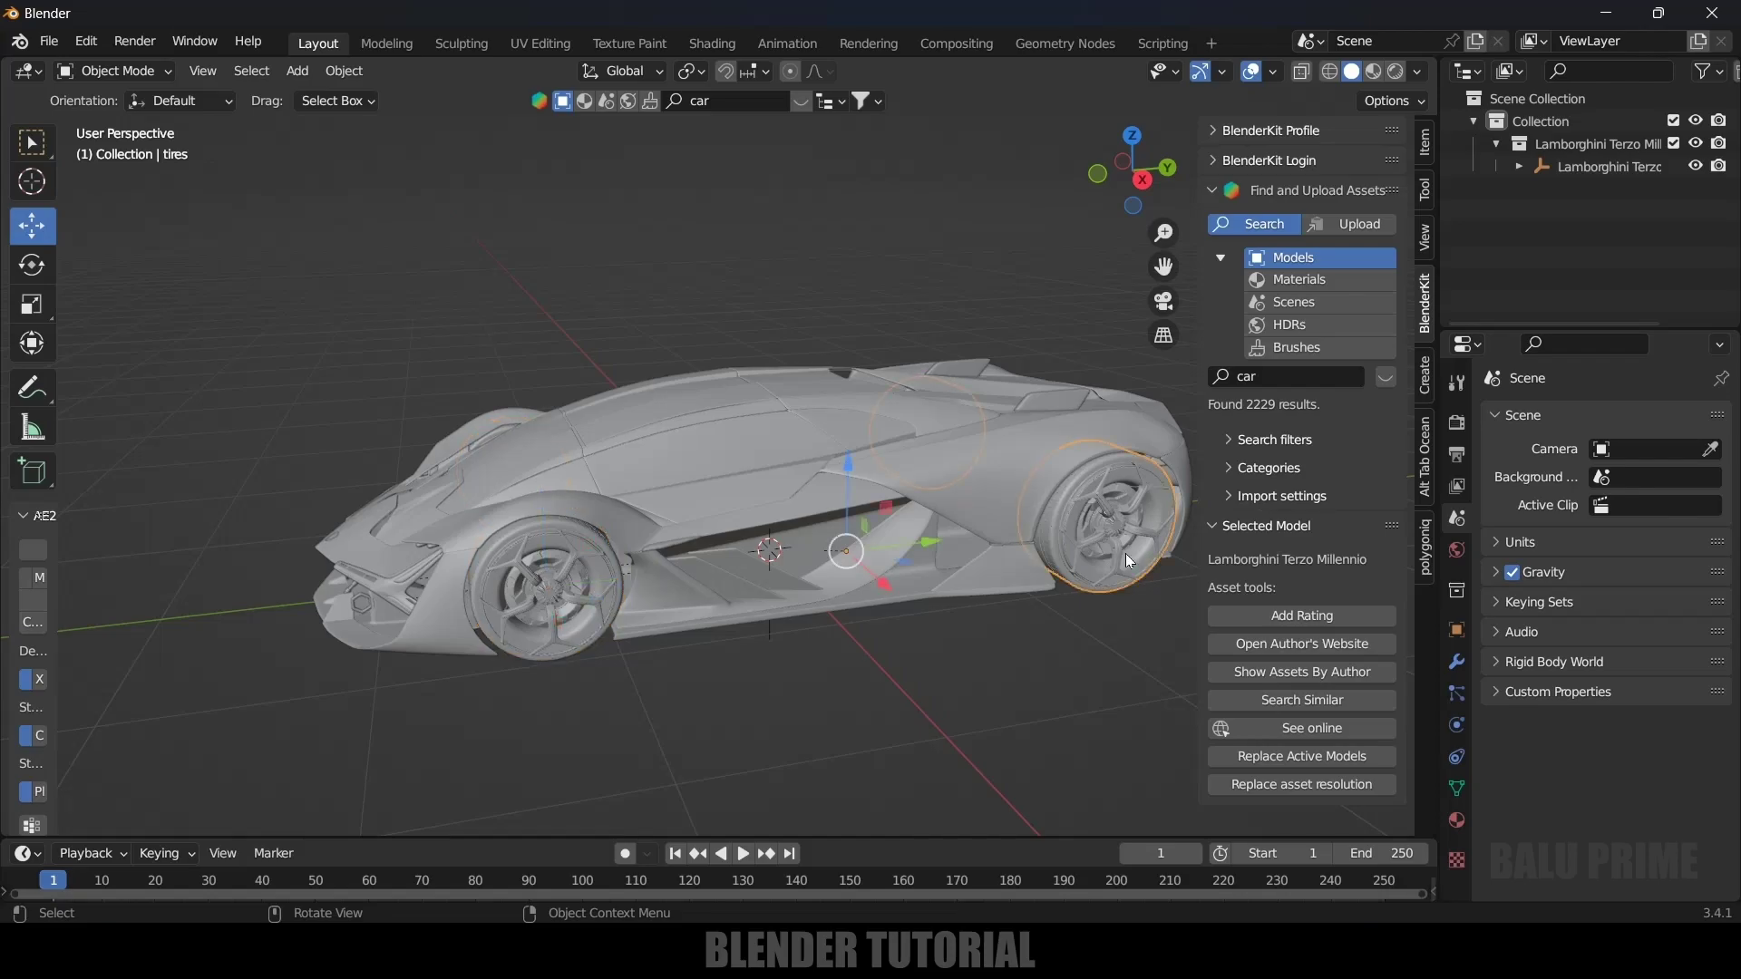
pyautogui.click(352, 78)
pyautogui.moveTo(402, 127)
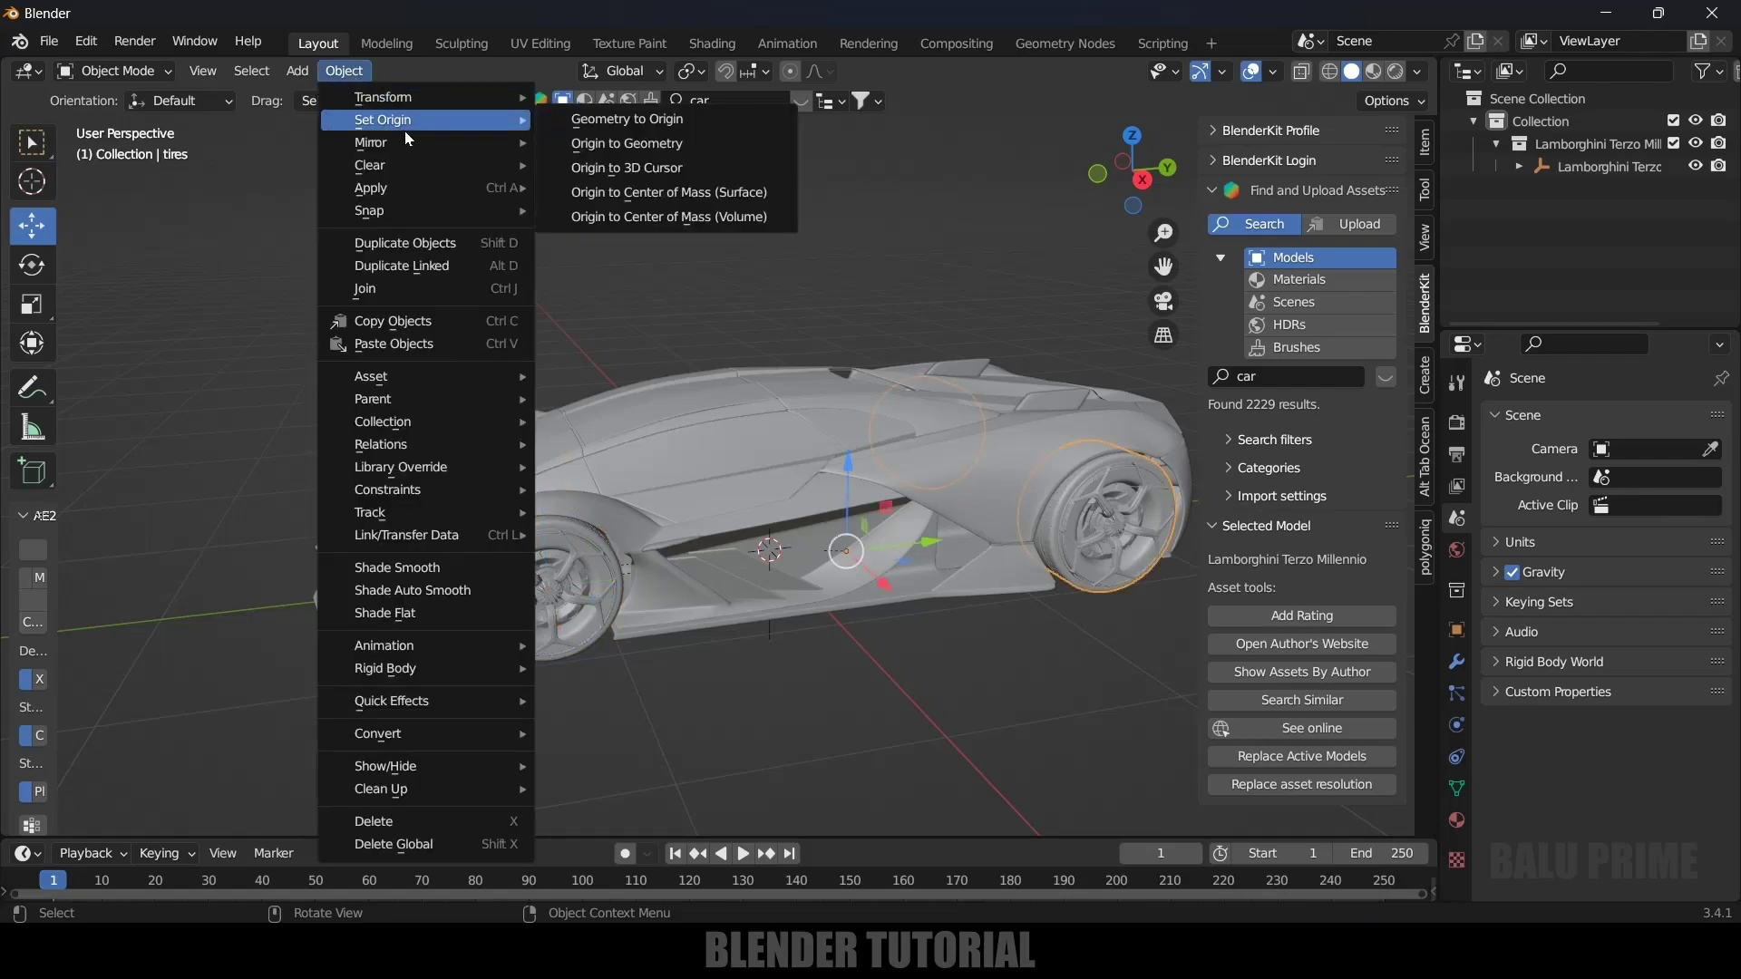
pyautogui.click(667, 145)
# Select the front wheels, test spinning them around the X axis and set their X rotation to 0°
pyautogui.moveTo(623, 167); pyautogui.dragTo(580, 666, button='middle')
pyautogui.click(562, 604)
pyautogui.click(1425, 238)
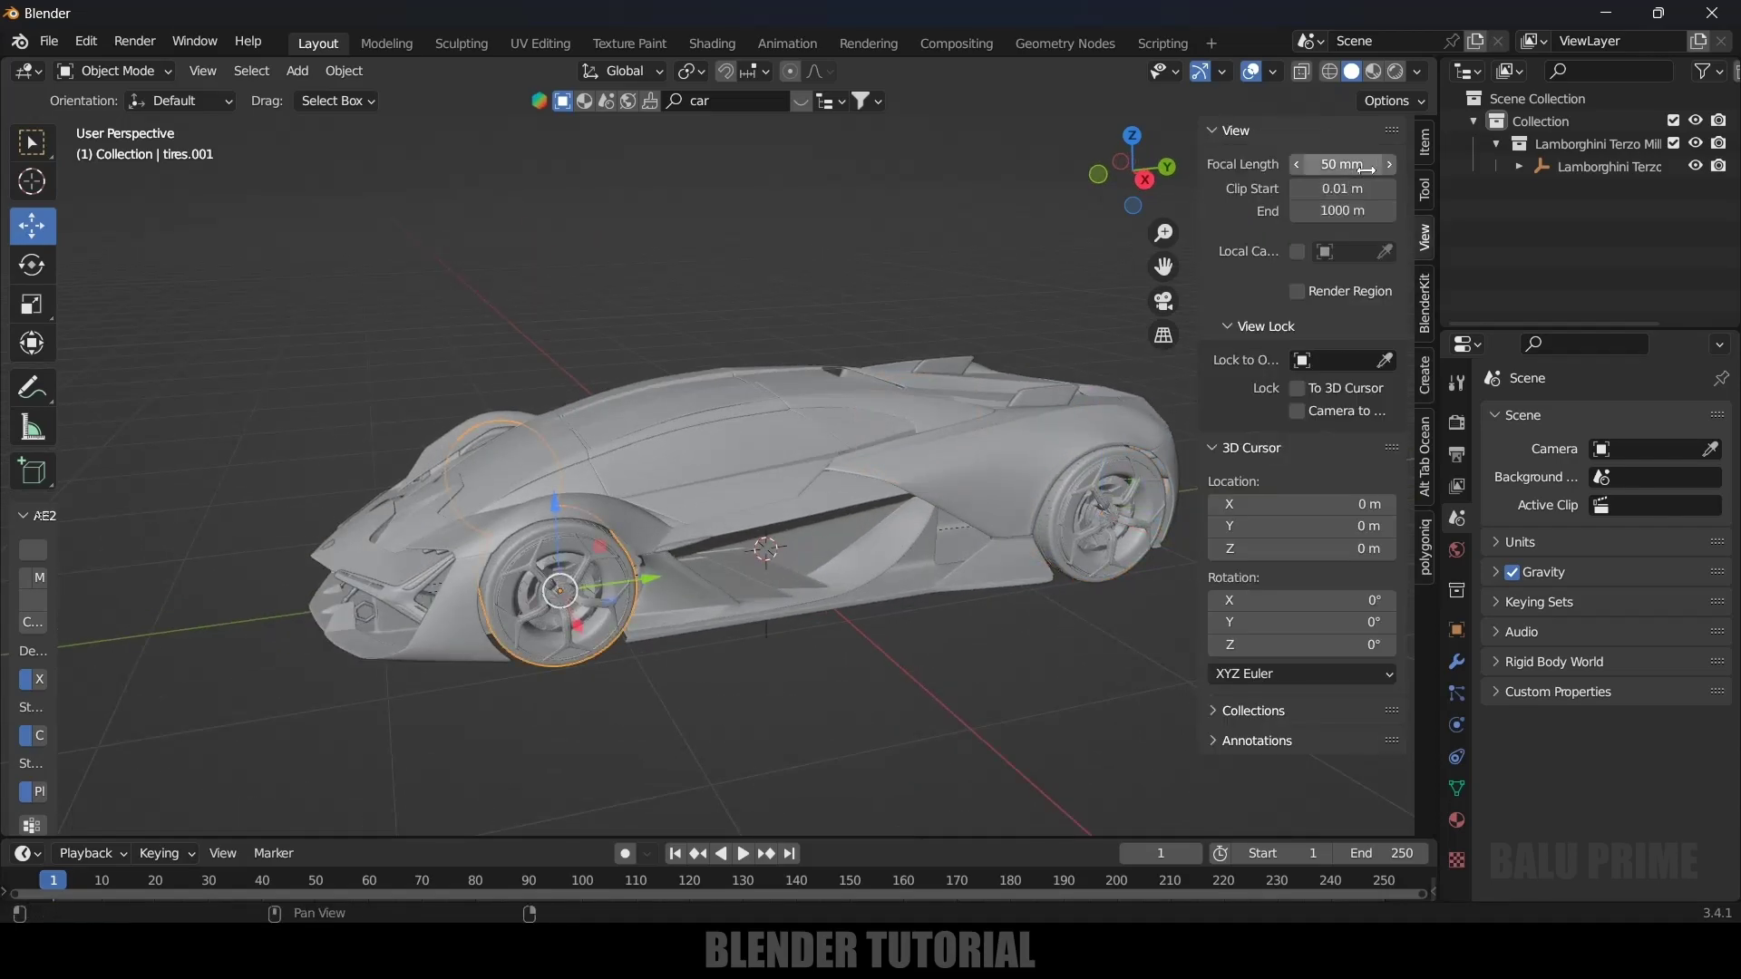
pyautogui.click(1427, 142)
pyautogui.moveTo(1288, 301); pyautogui.dragTo(1387, 279)
pyautogui.click(1271, 280)
pyautogui.write('0')
pyautogui.press('Return')
# Add a driver to the front wheels' X rotation and set its variable's object to Lamborghini Terzo Millennio
pyautogui.rightClick(1270, 278)
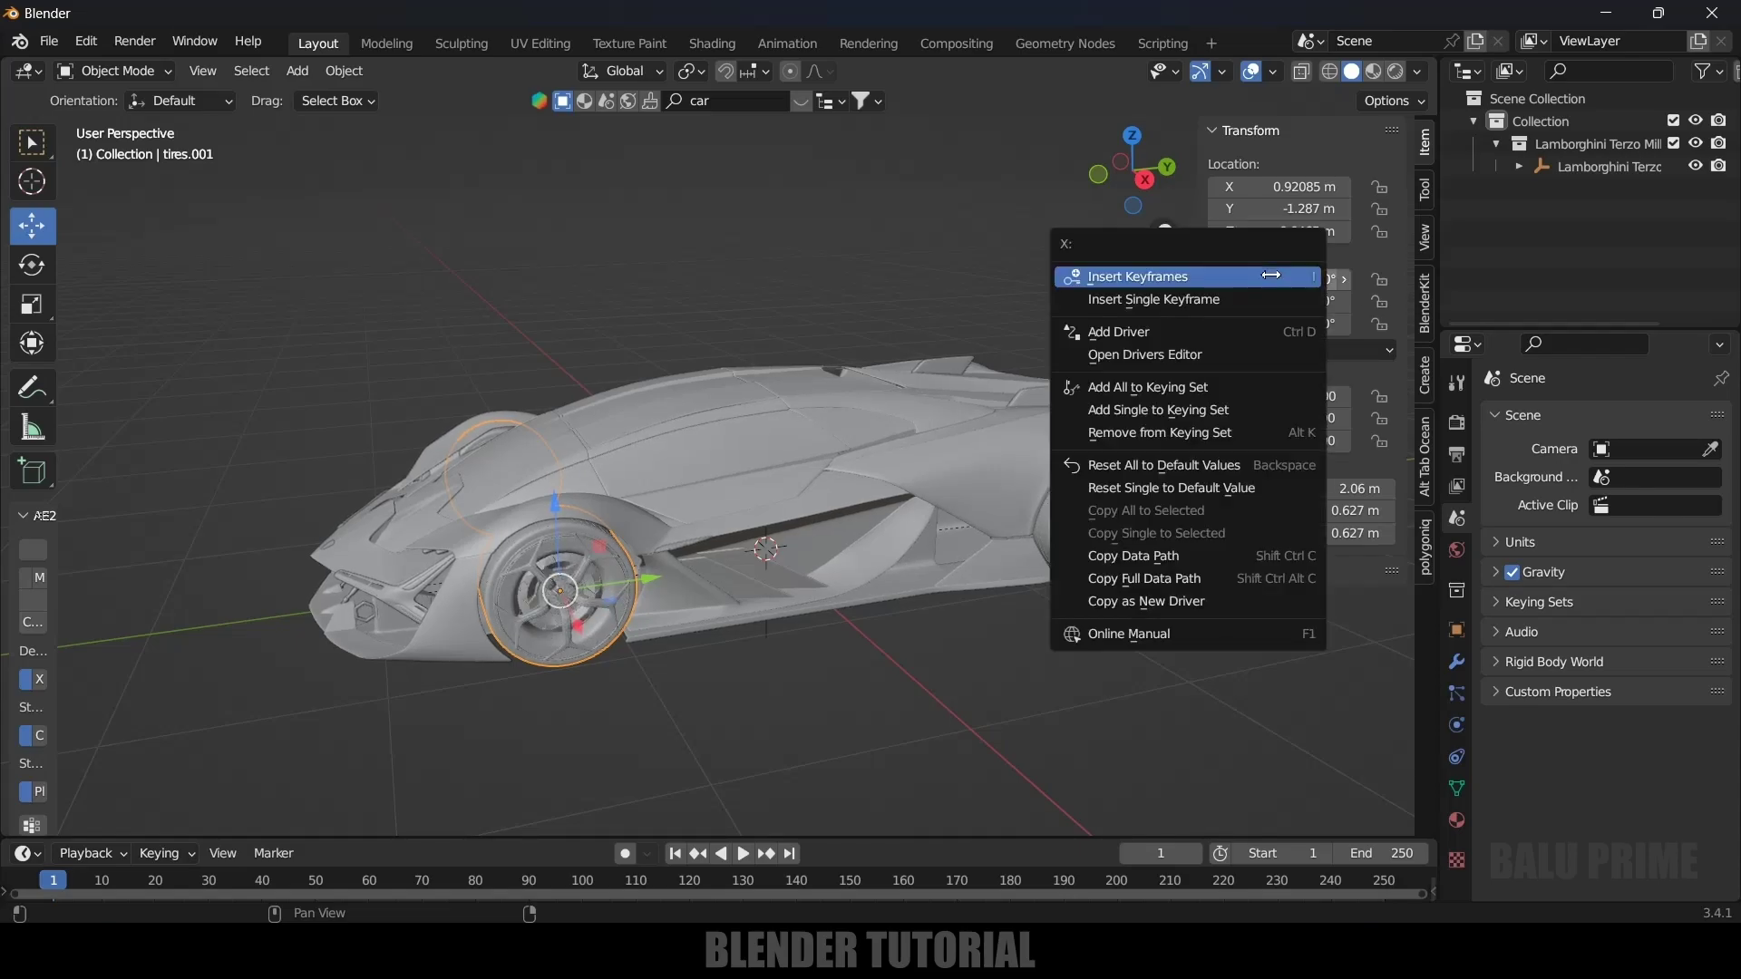
pyautogui.click(1127, 333)
pyautogui.click(1088, 562)
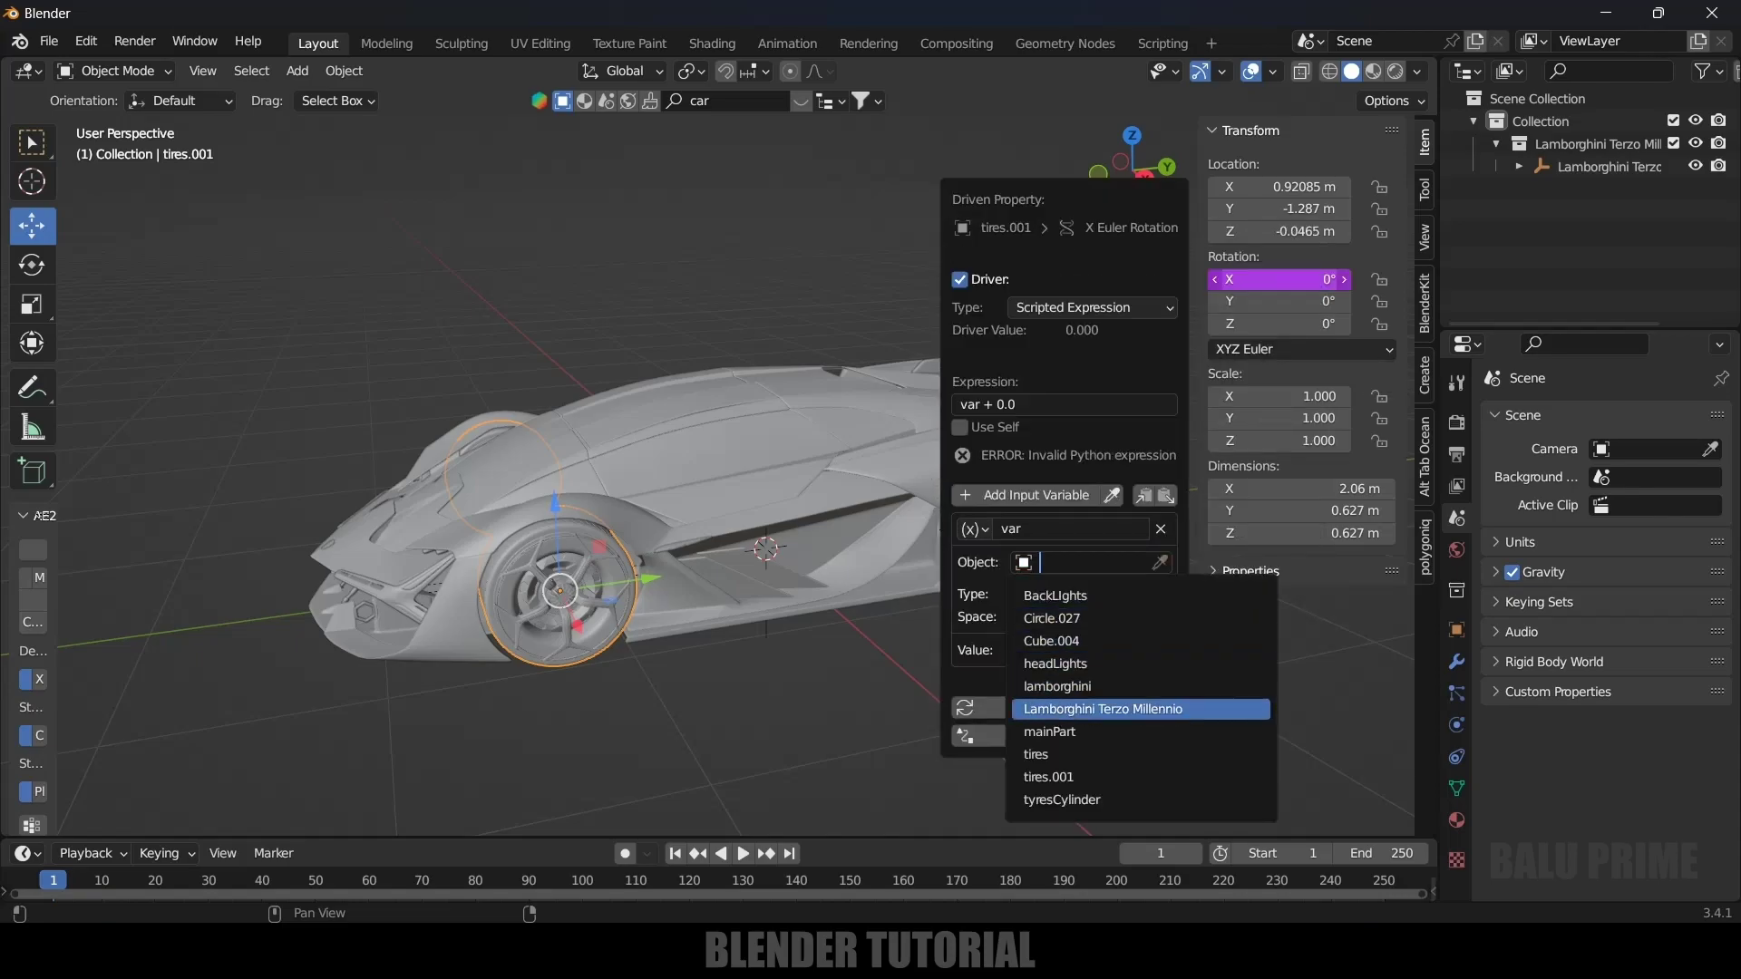
pyautogui.click(1093, 709)
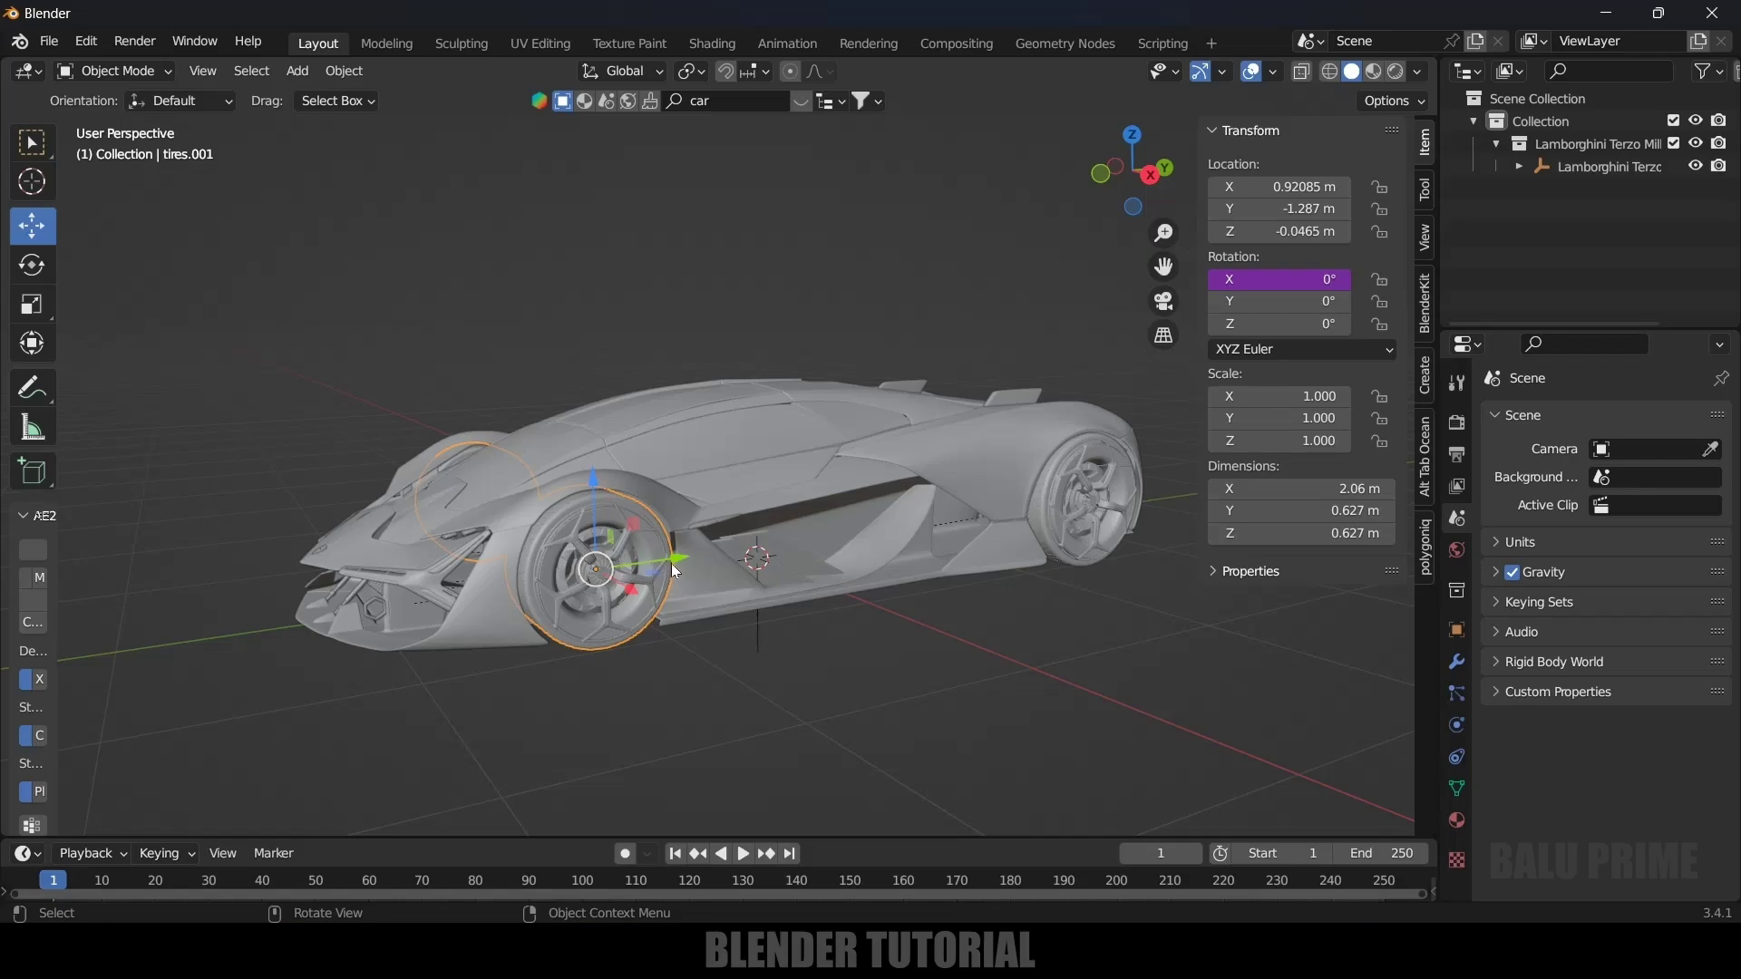
# Edit the front wheels' X rotation driver and change its variable's transform type to the car's axis of travel
pyautogui.moveTo(676, 564); pyautogui.dragTo(545, 568)
pyautogui.press('Escape')
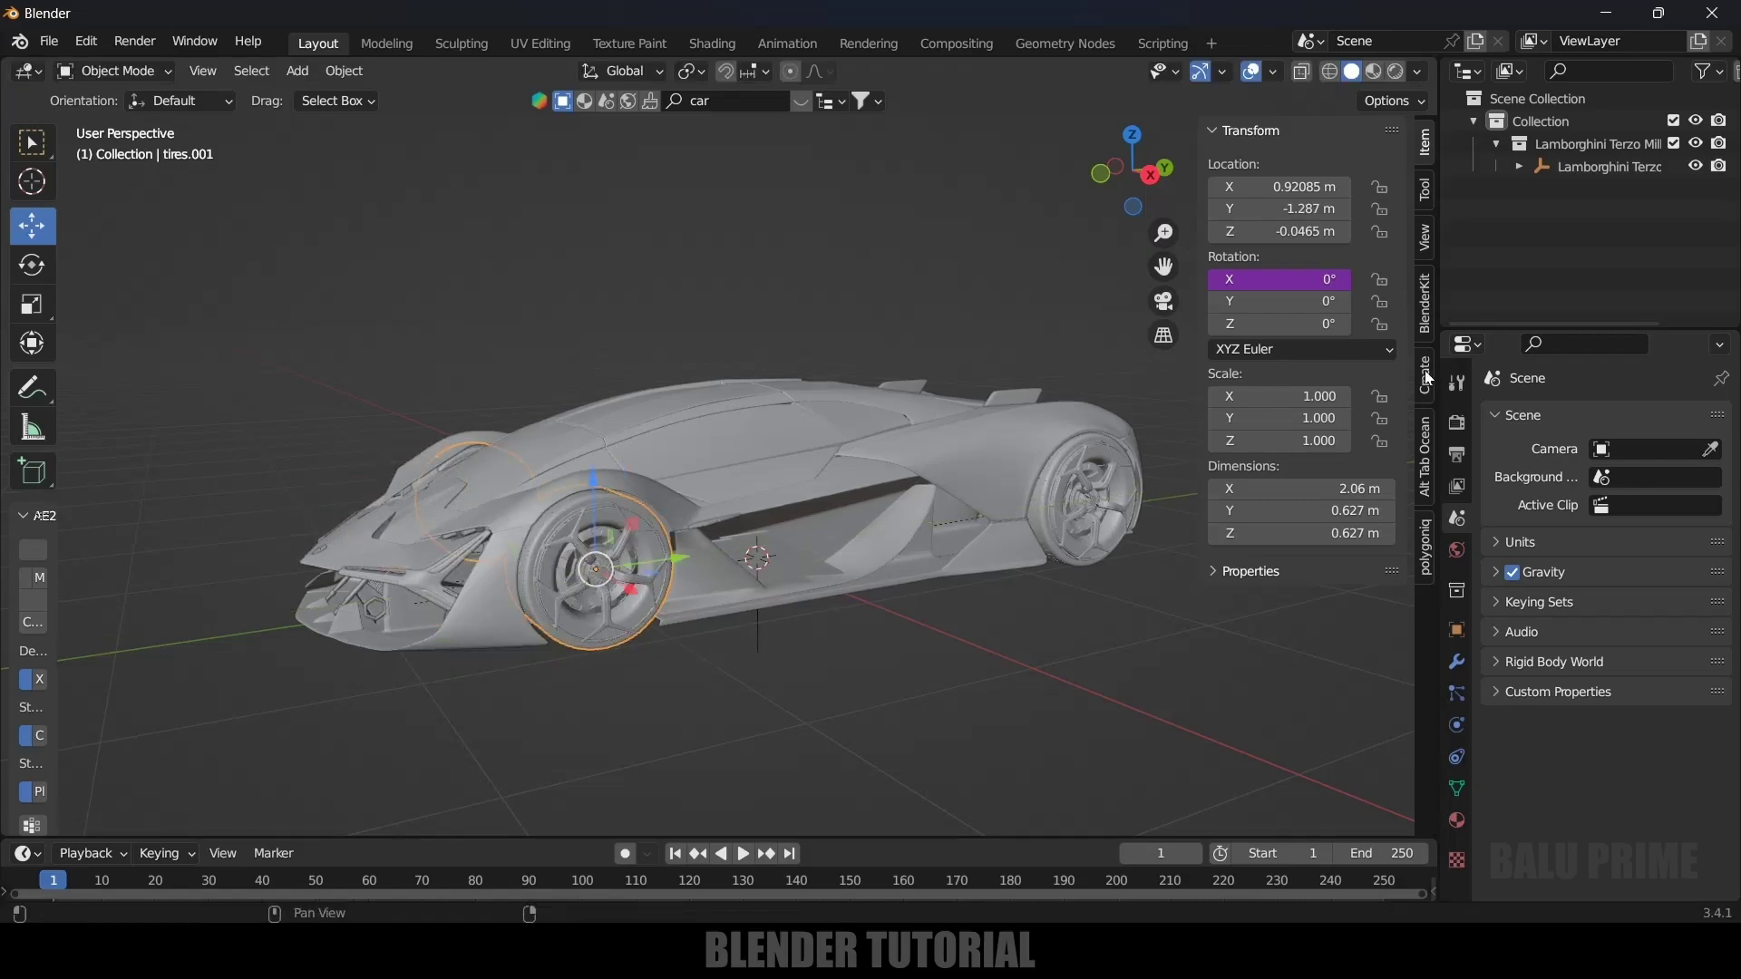
pyautogui.rightClick(1261, 278)
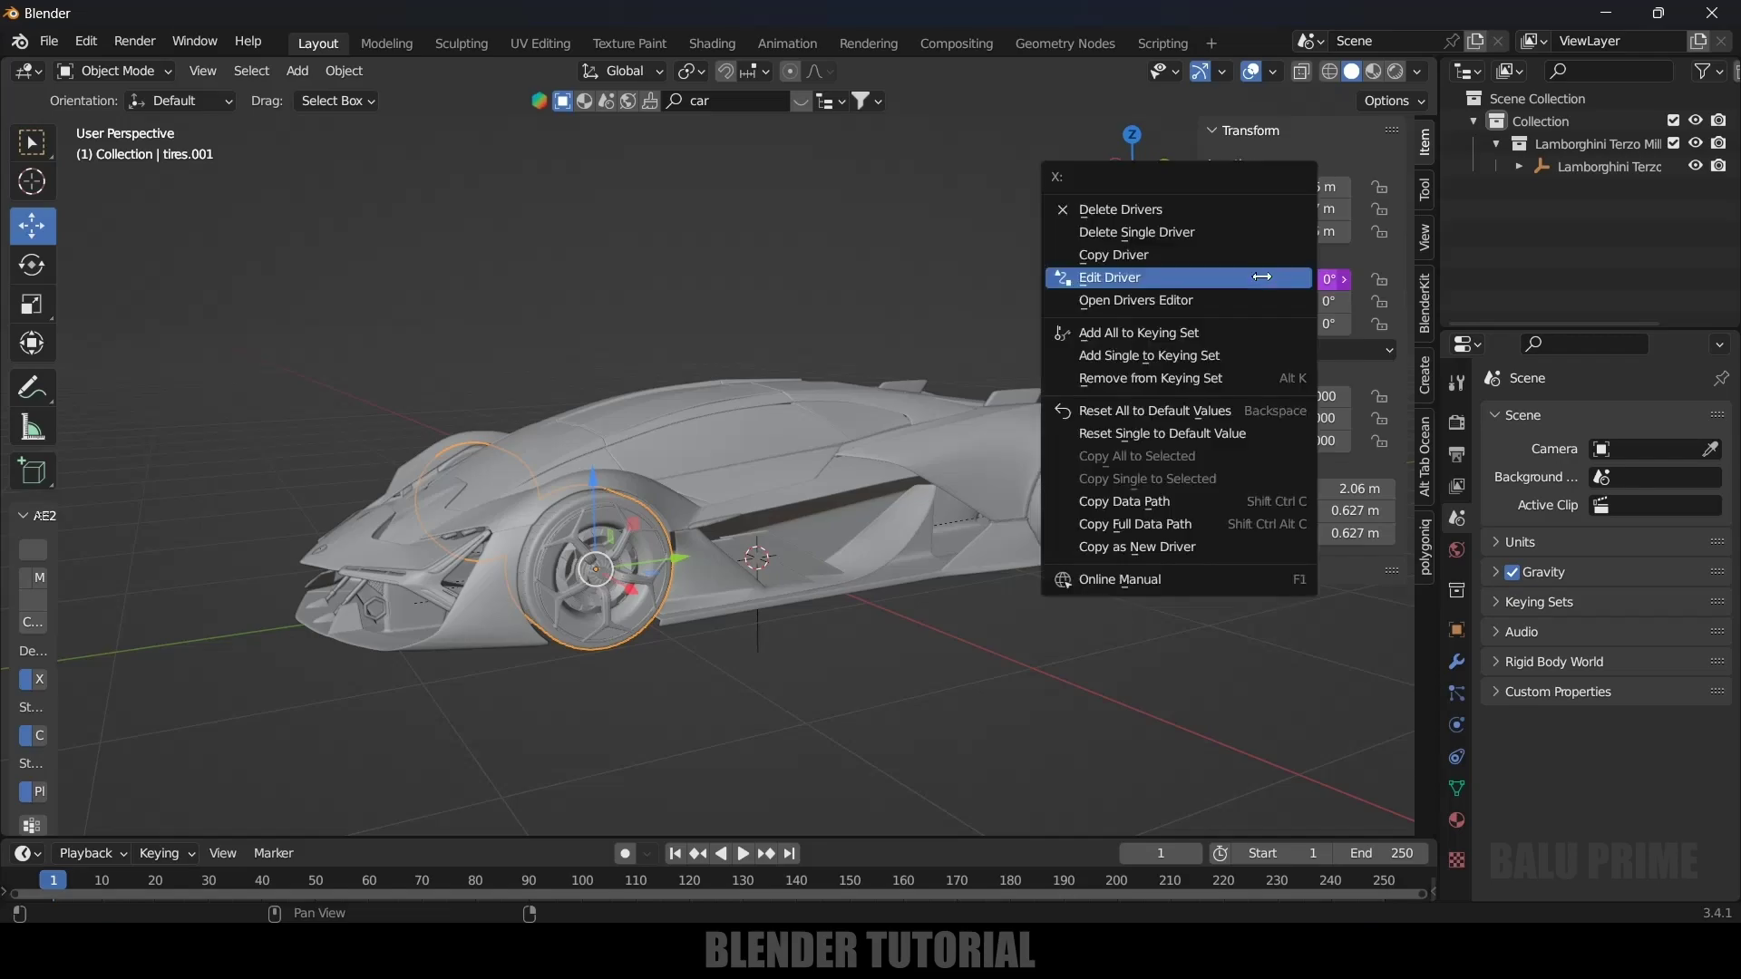
pyautogui.click(1189, 286)
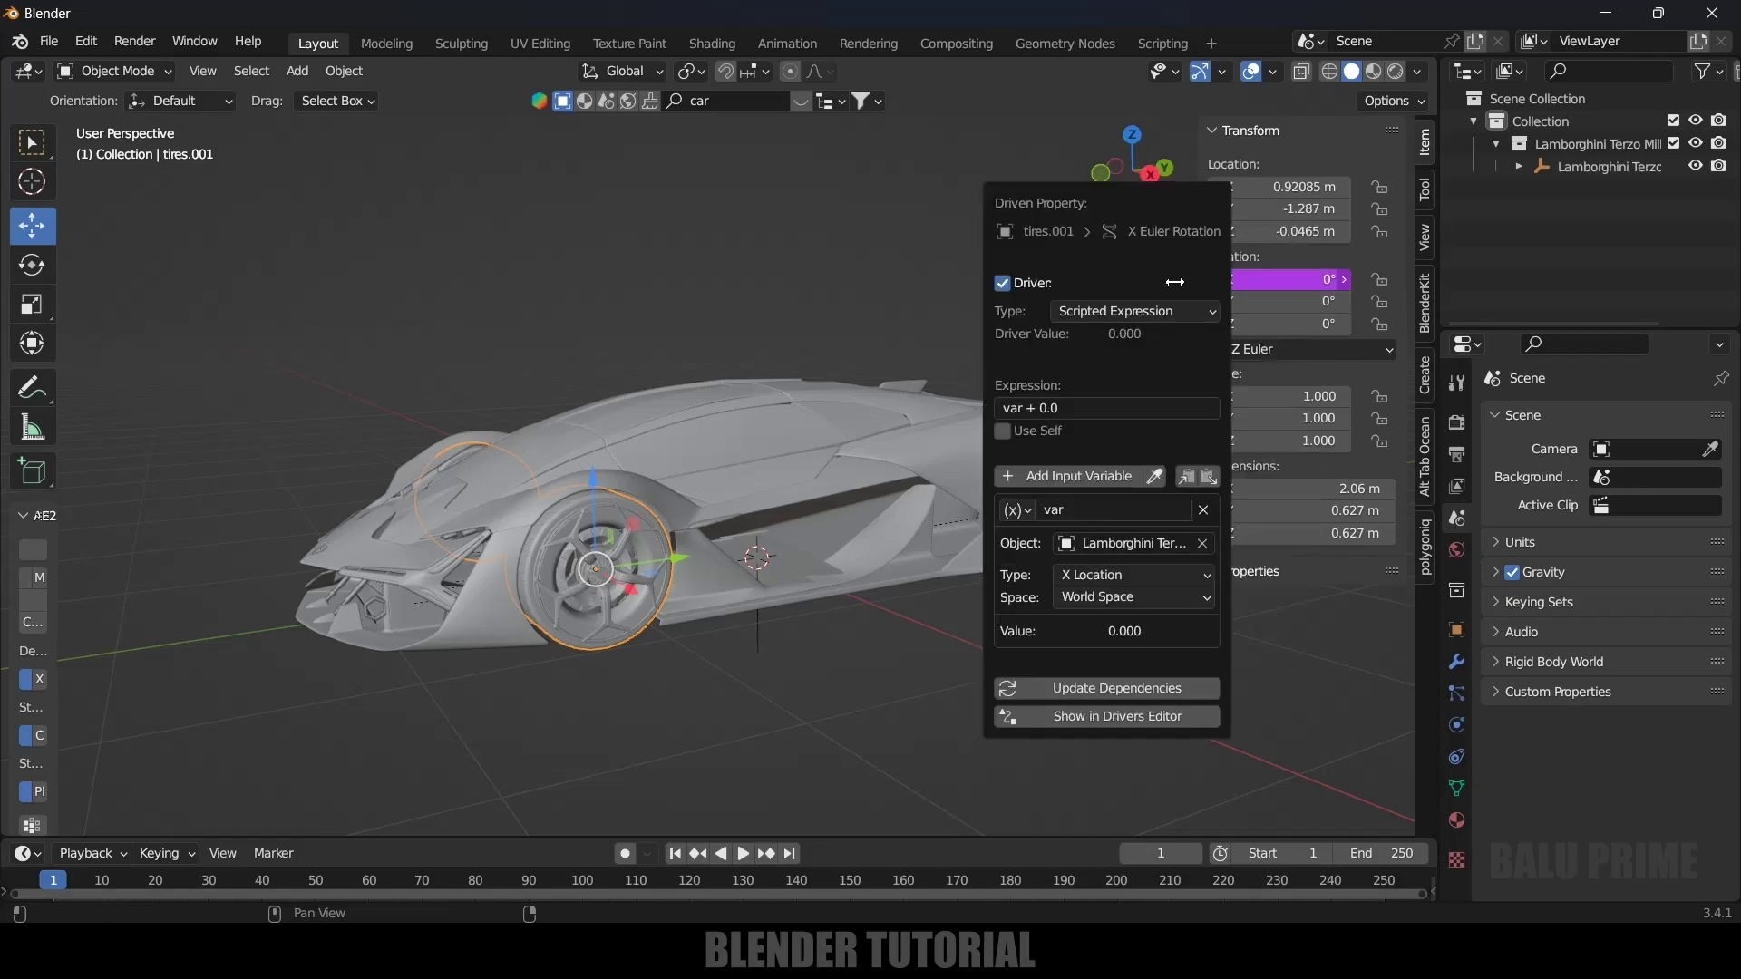
pyautogui.click(1130, 578)
pyautogui.click(1111, 624)
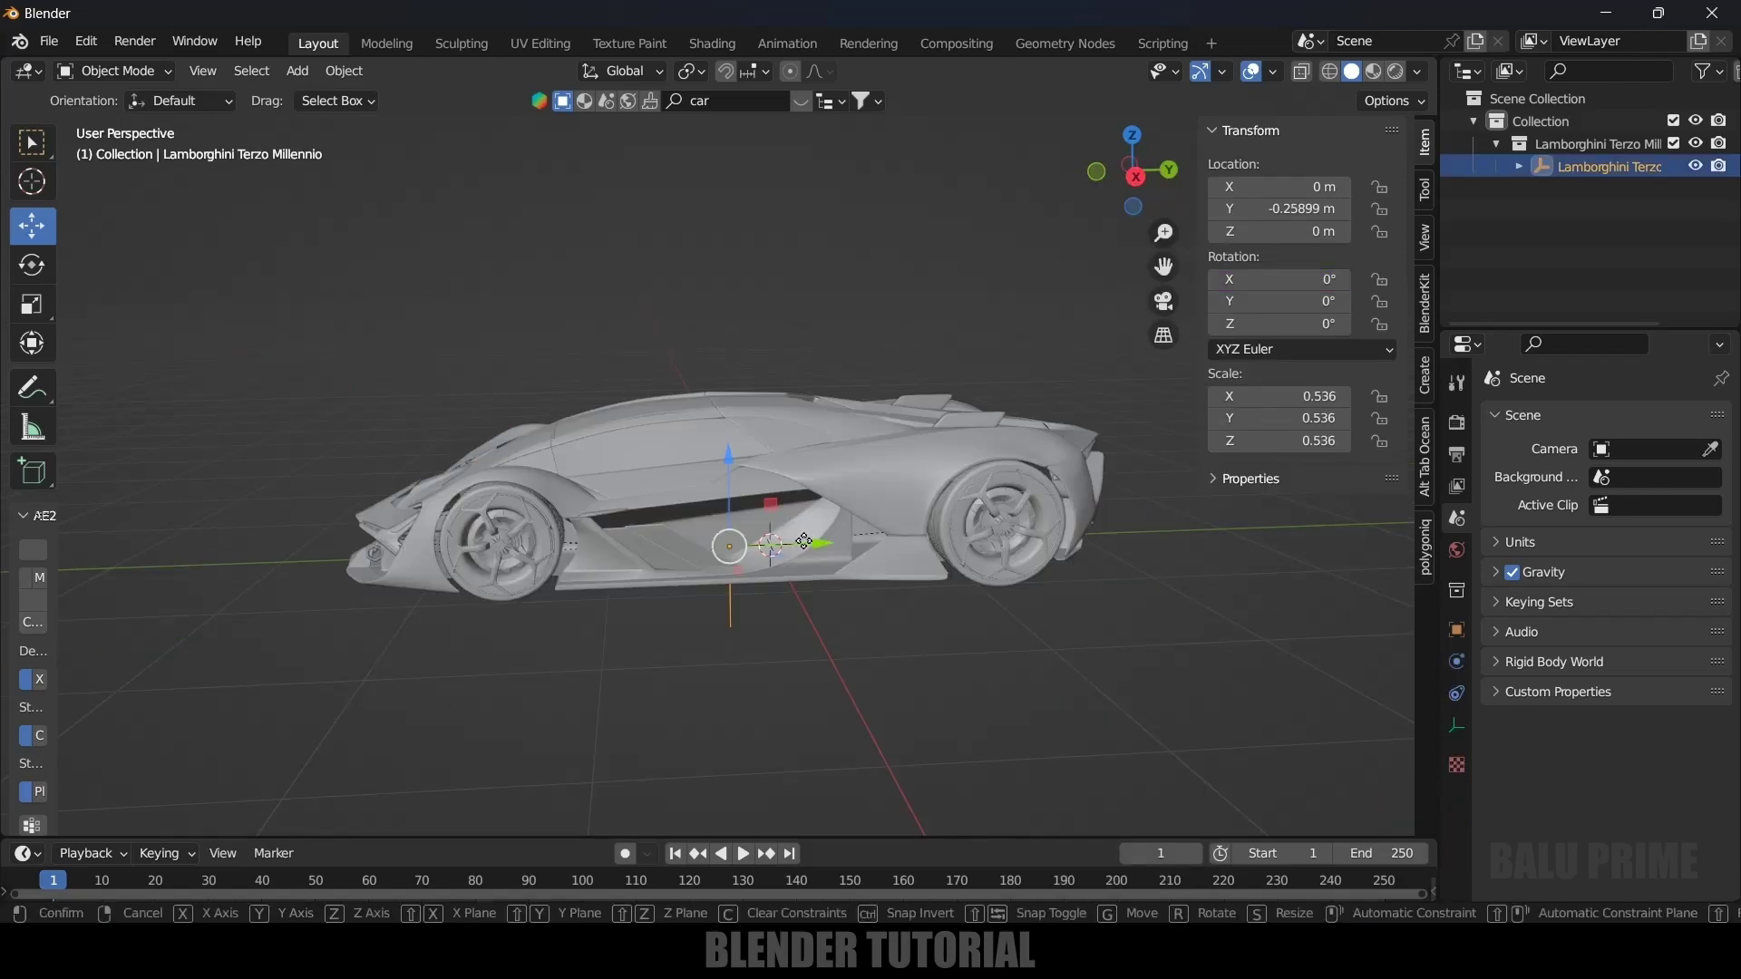
# Test-move the car along the Y axis to check the direction in which the front wheels rotate
pyautogui.press('g')
pyautogui.press('y')
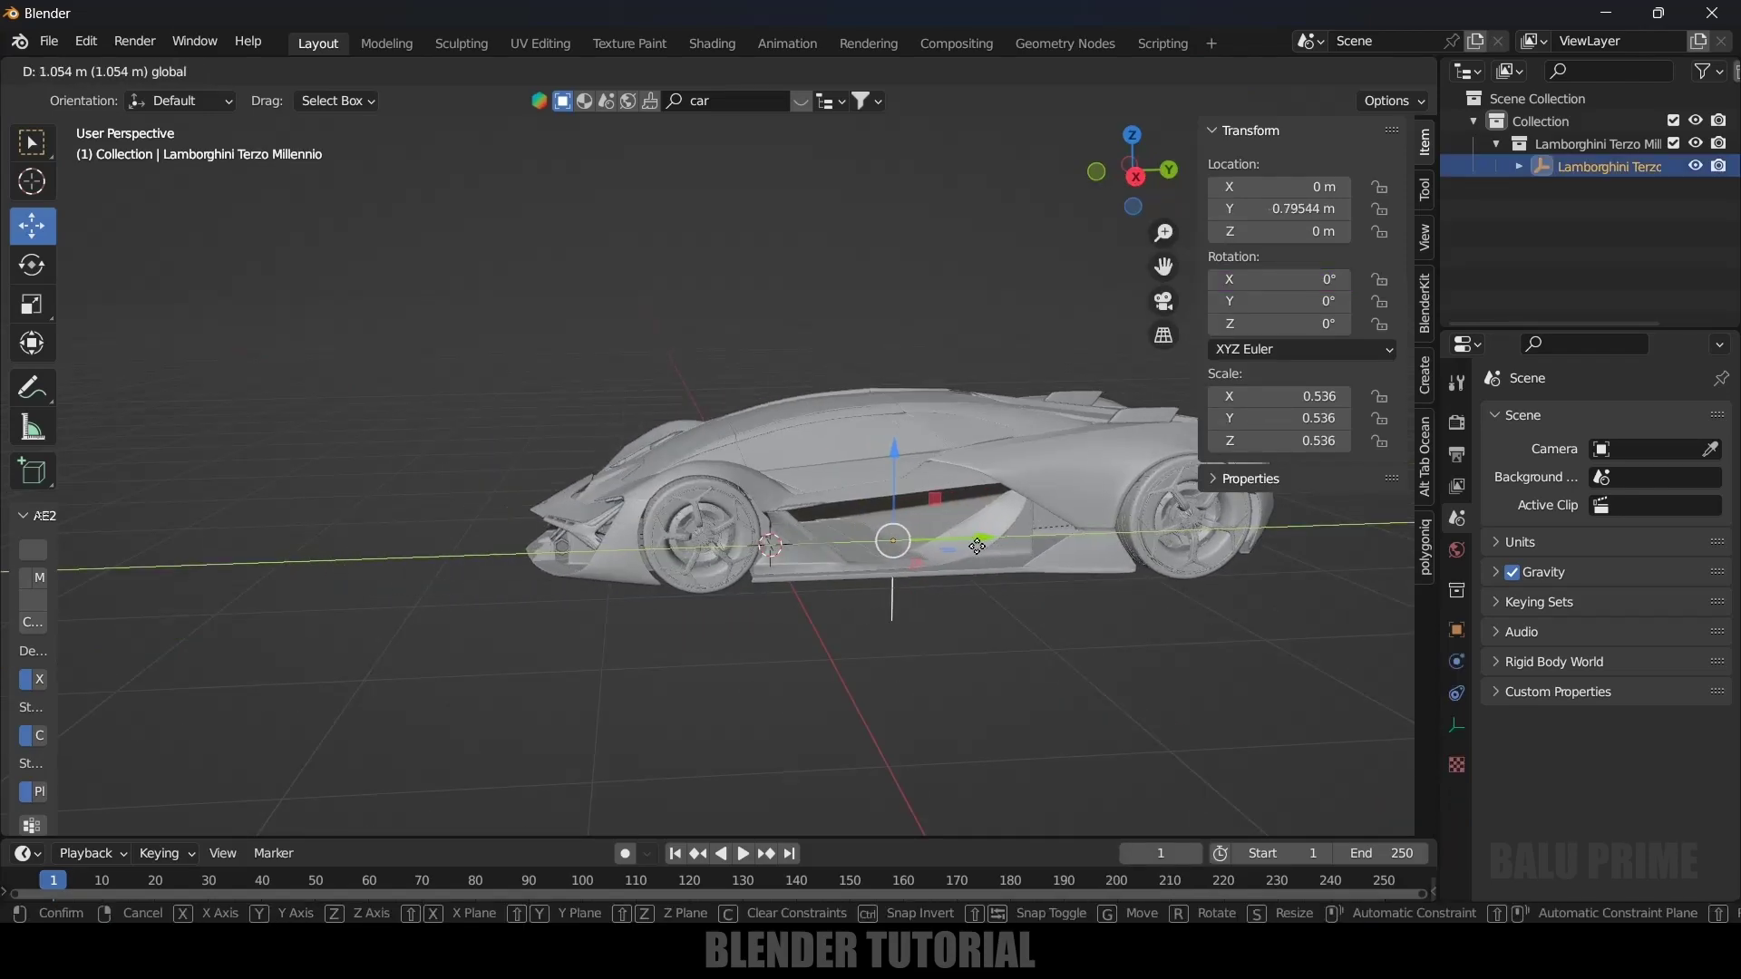
pyautogui.click(707, 572)
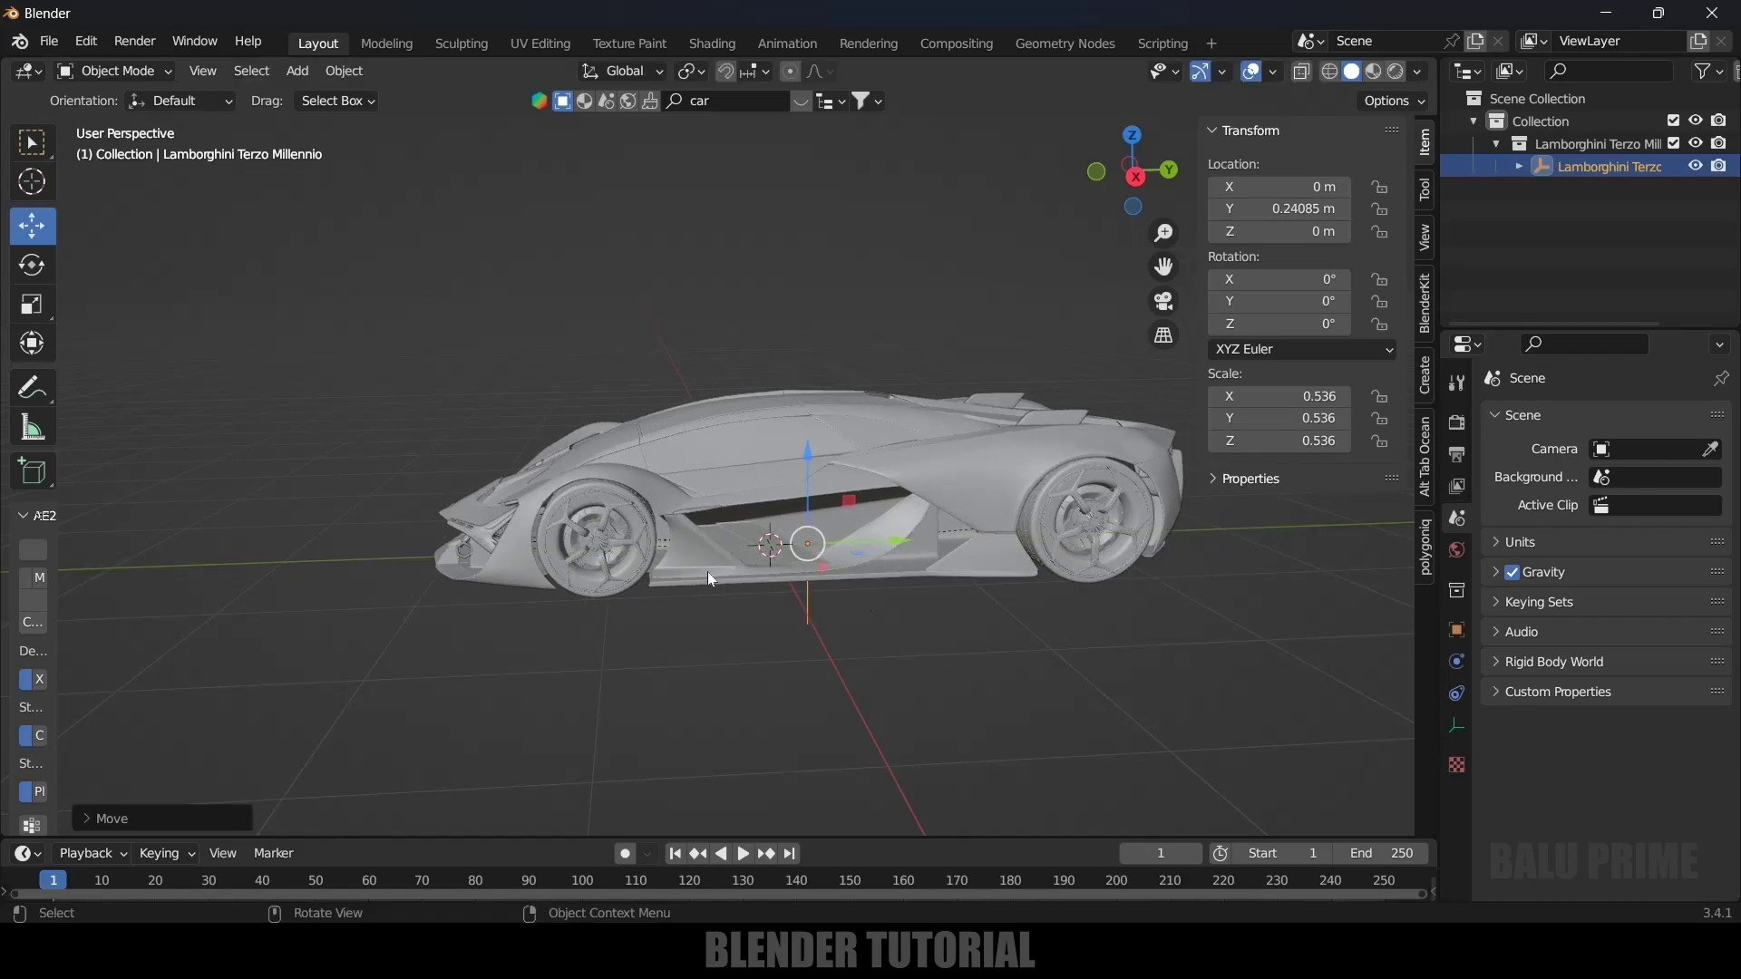
# Edit the front wheels' X rotation driver and set its expression to var*(-1) to reverse the spin
pyautogui.click(563, 571)
pyautogui.rightClick(1272, 276)
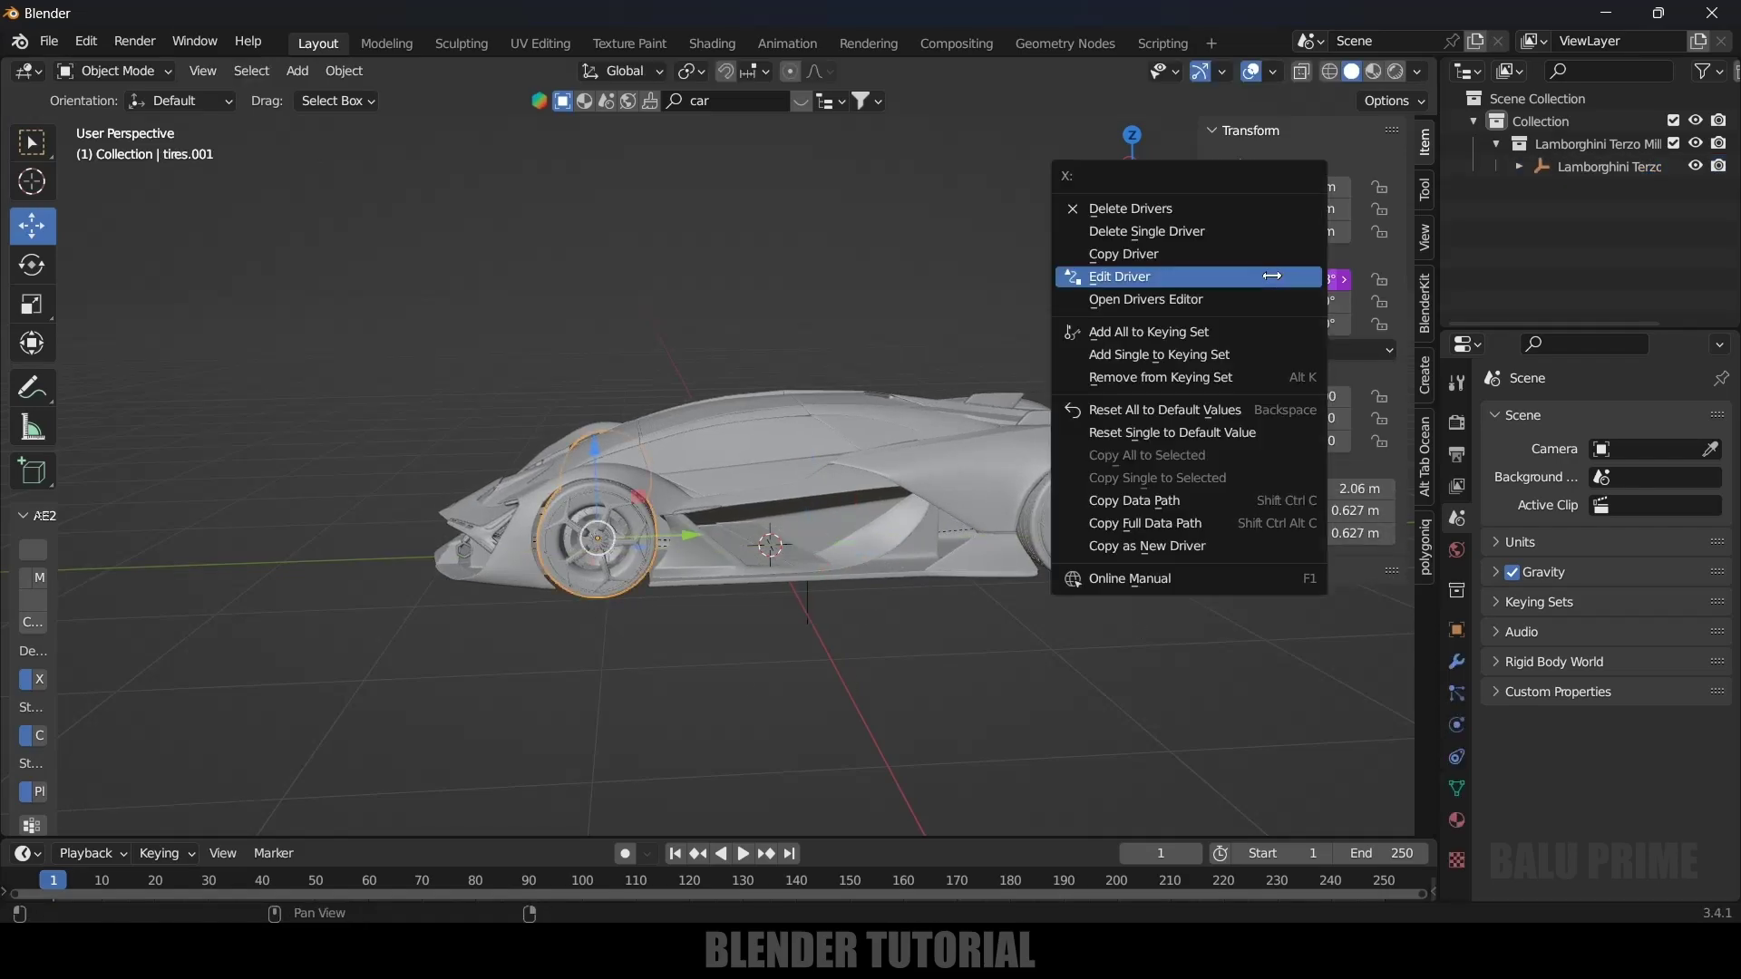
pyautogui.click(1148, 276)
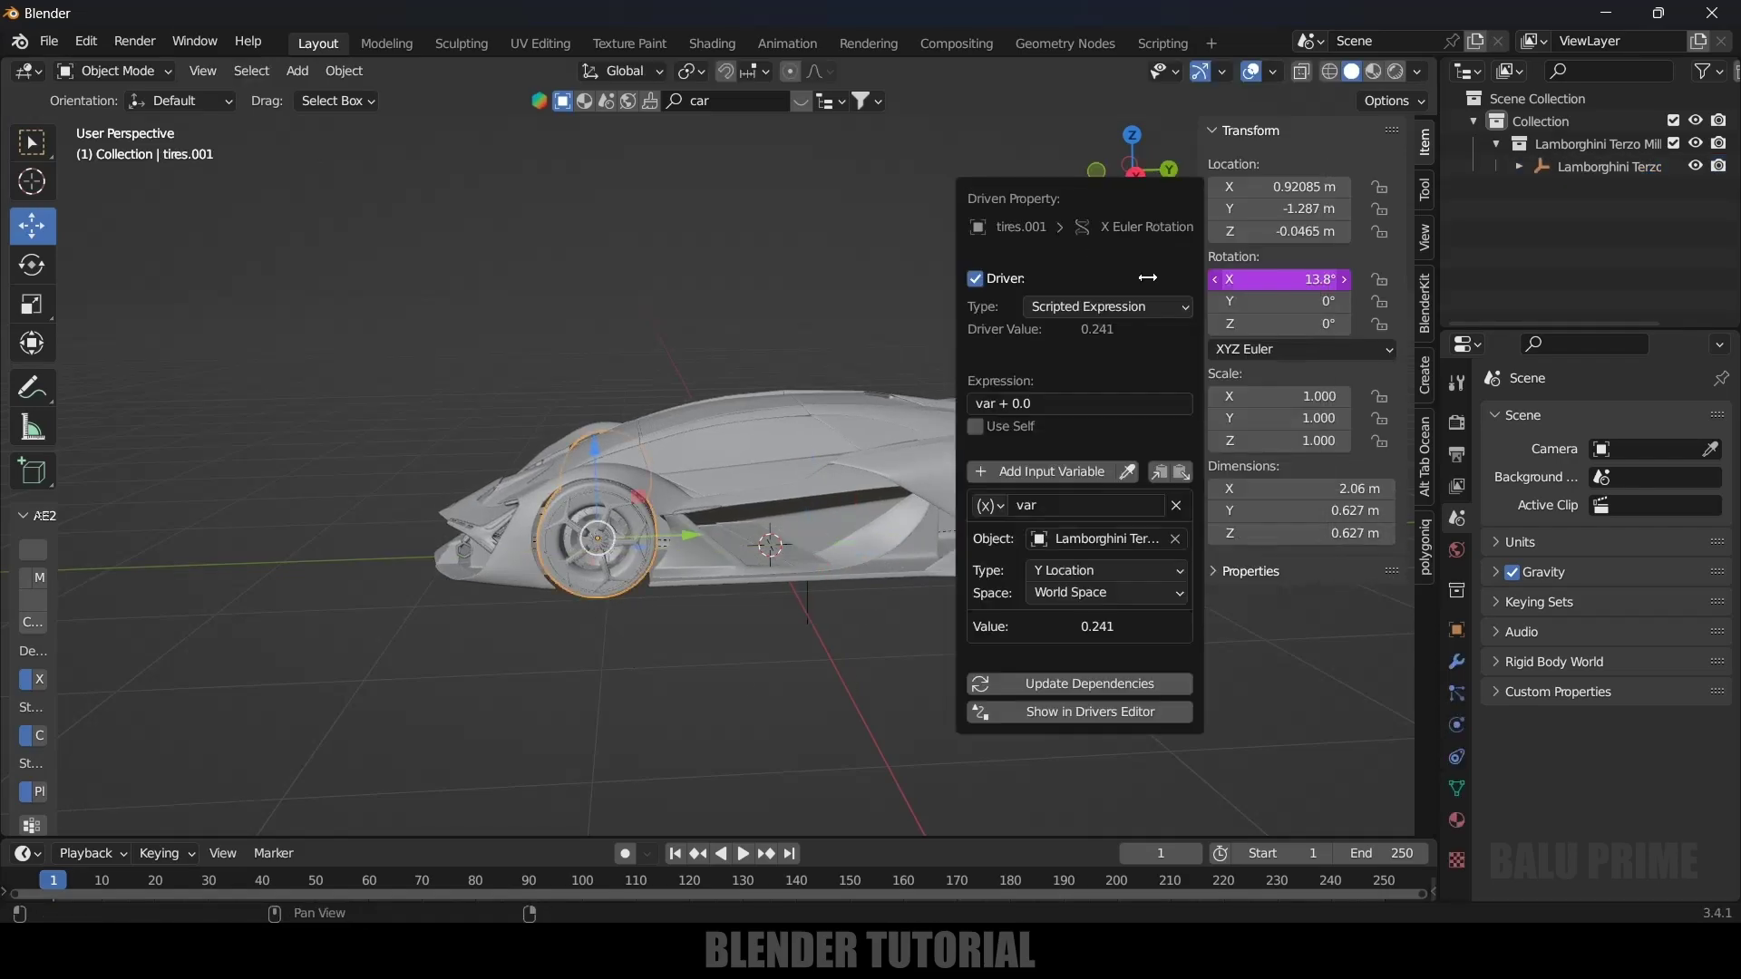
pyautogui.click(1065, 400)
pyautogui.write('0')
pyautogui.write('var*(-1)')
pyautogui.press('Return')
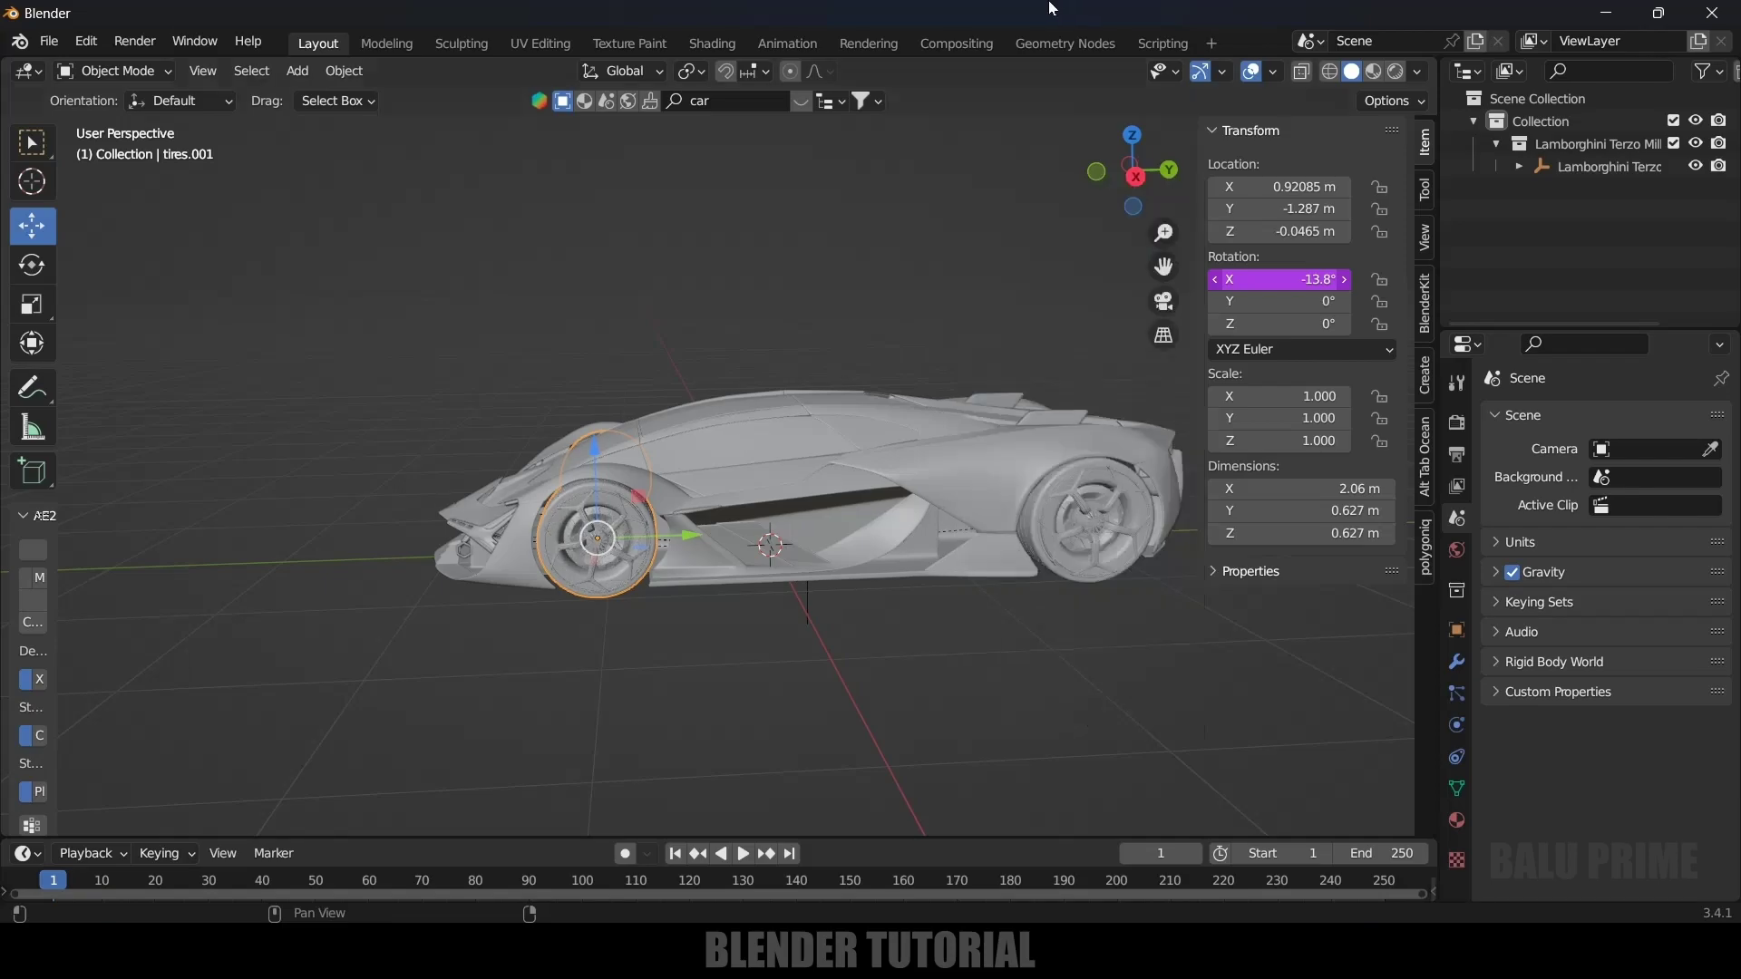
# Select the car and set the solid shading's lighting to MatCap with the rainbow-coloured normal matcap
pyautogui.click(786, 587)
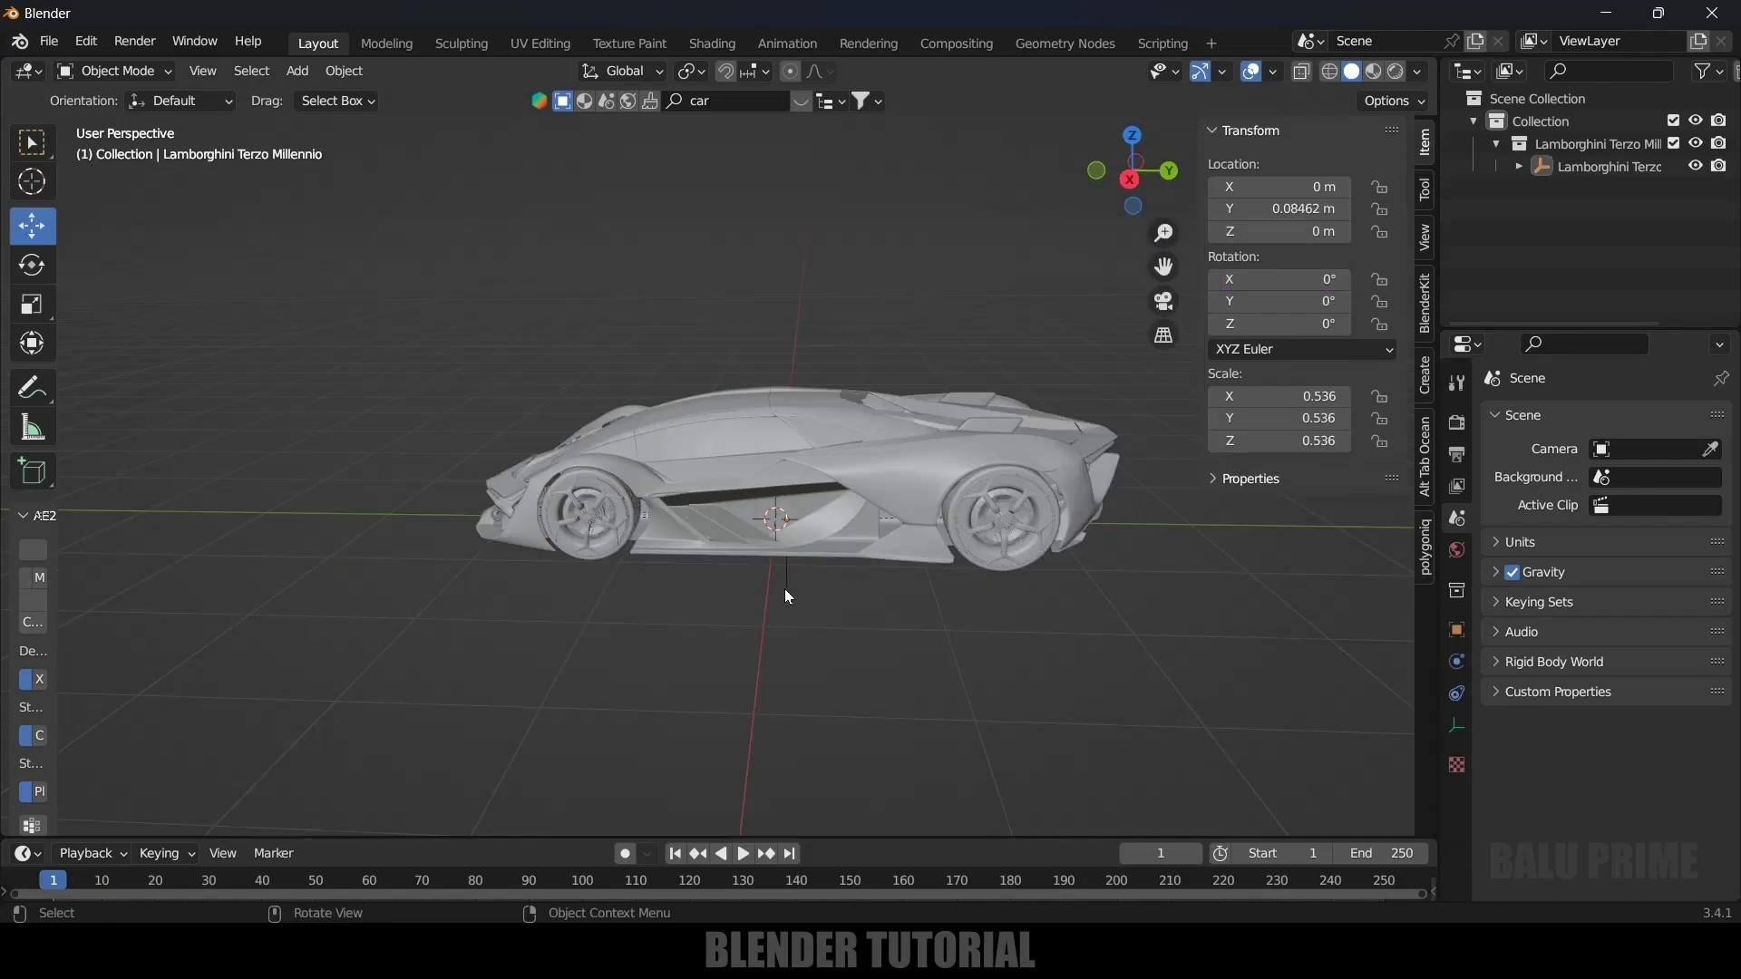
pyautogui.click(1419, 73)
pyautogui.click(1402, 245)
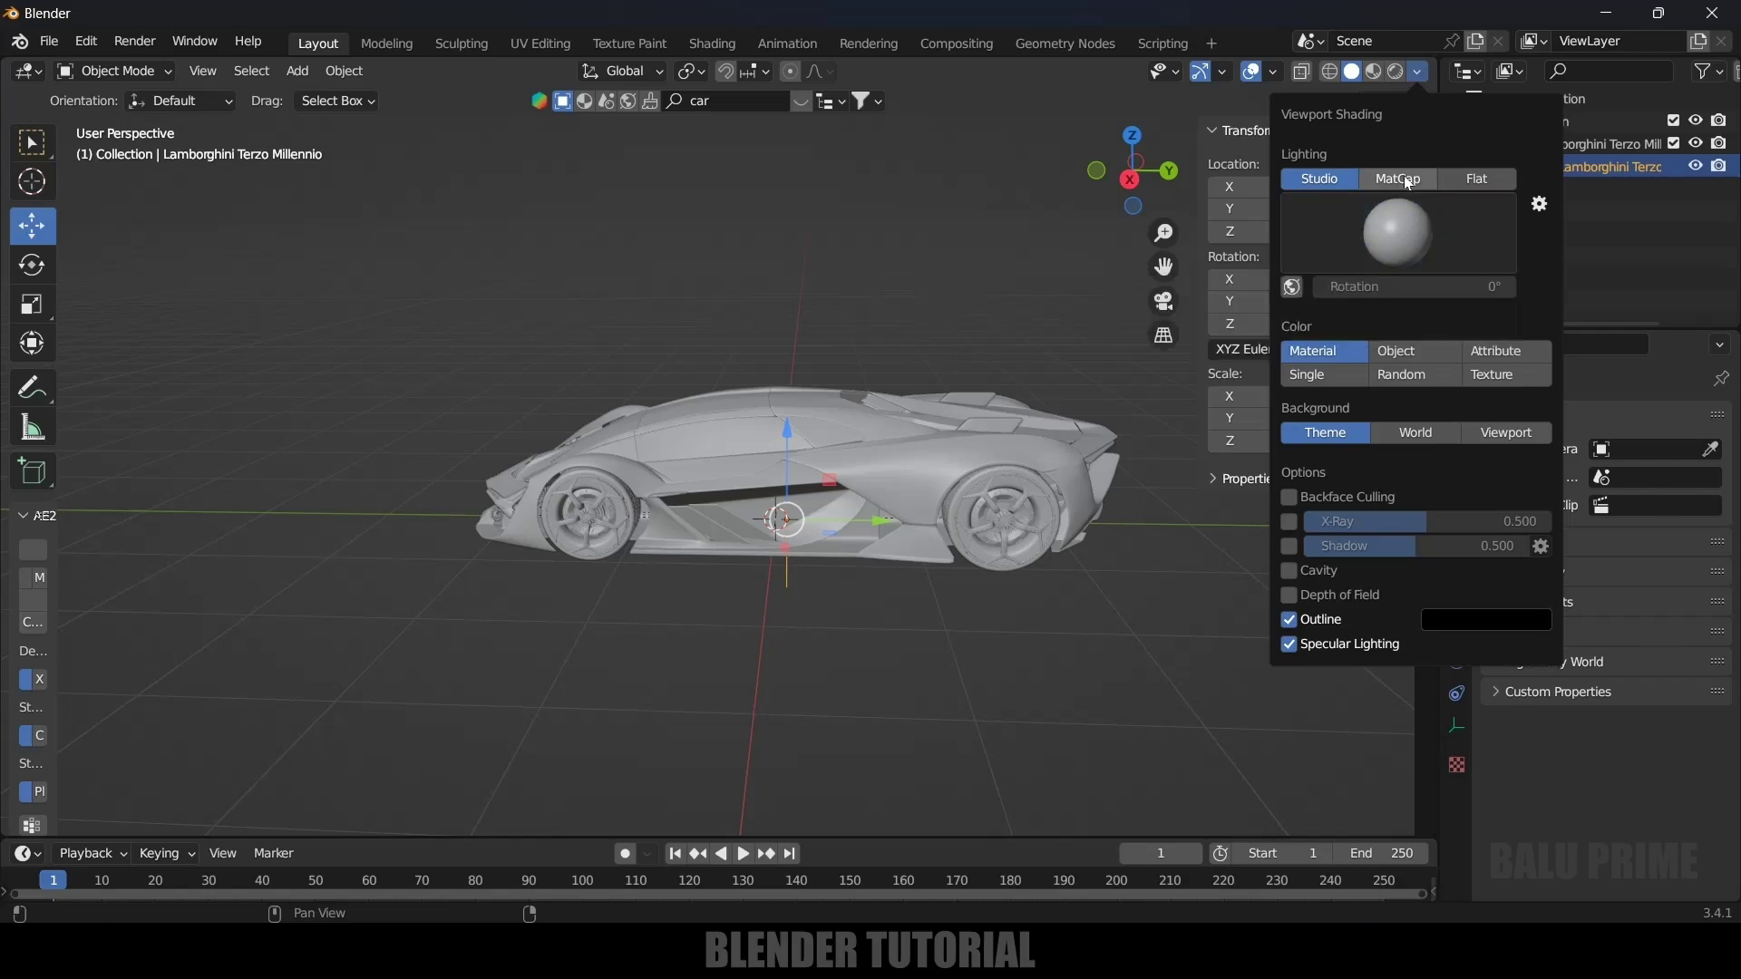
pyautogui.click(1408, 177)
pyautogui.click(1401, 234)
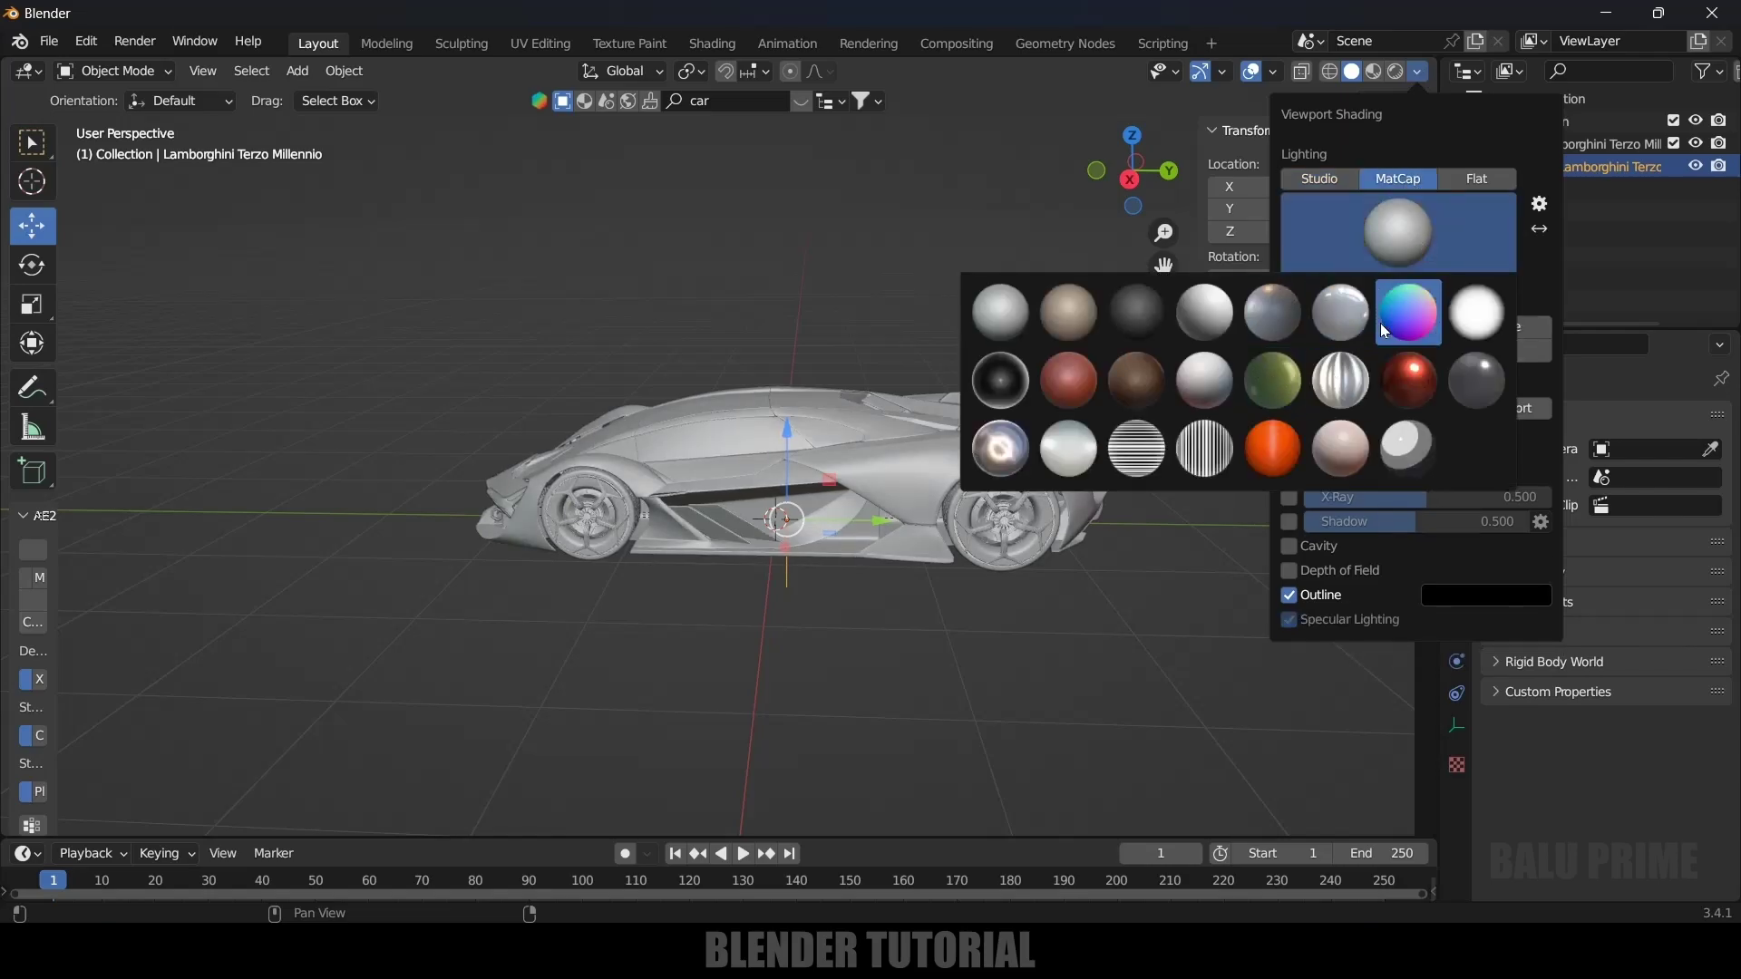
pyautogui.click(1408, 311)
# Shift the car along the Y axis to check the front wheels' reversed rotation
pyautogui.moveTo(895, 528); pyautogui.dragTo(836, 668)
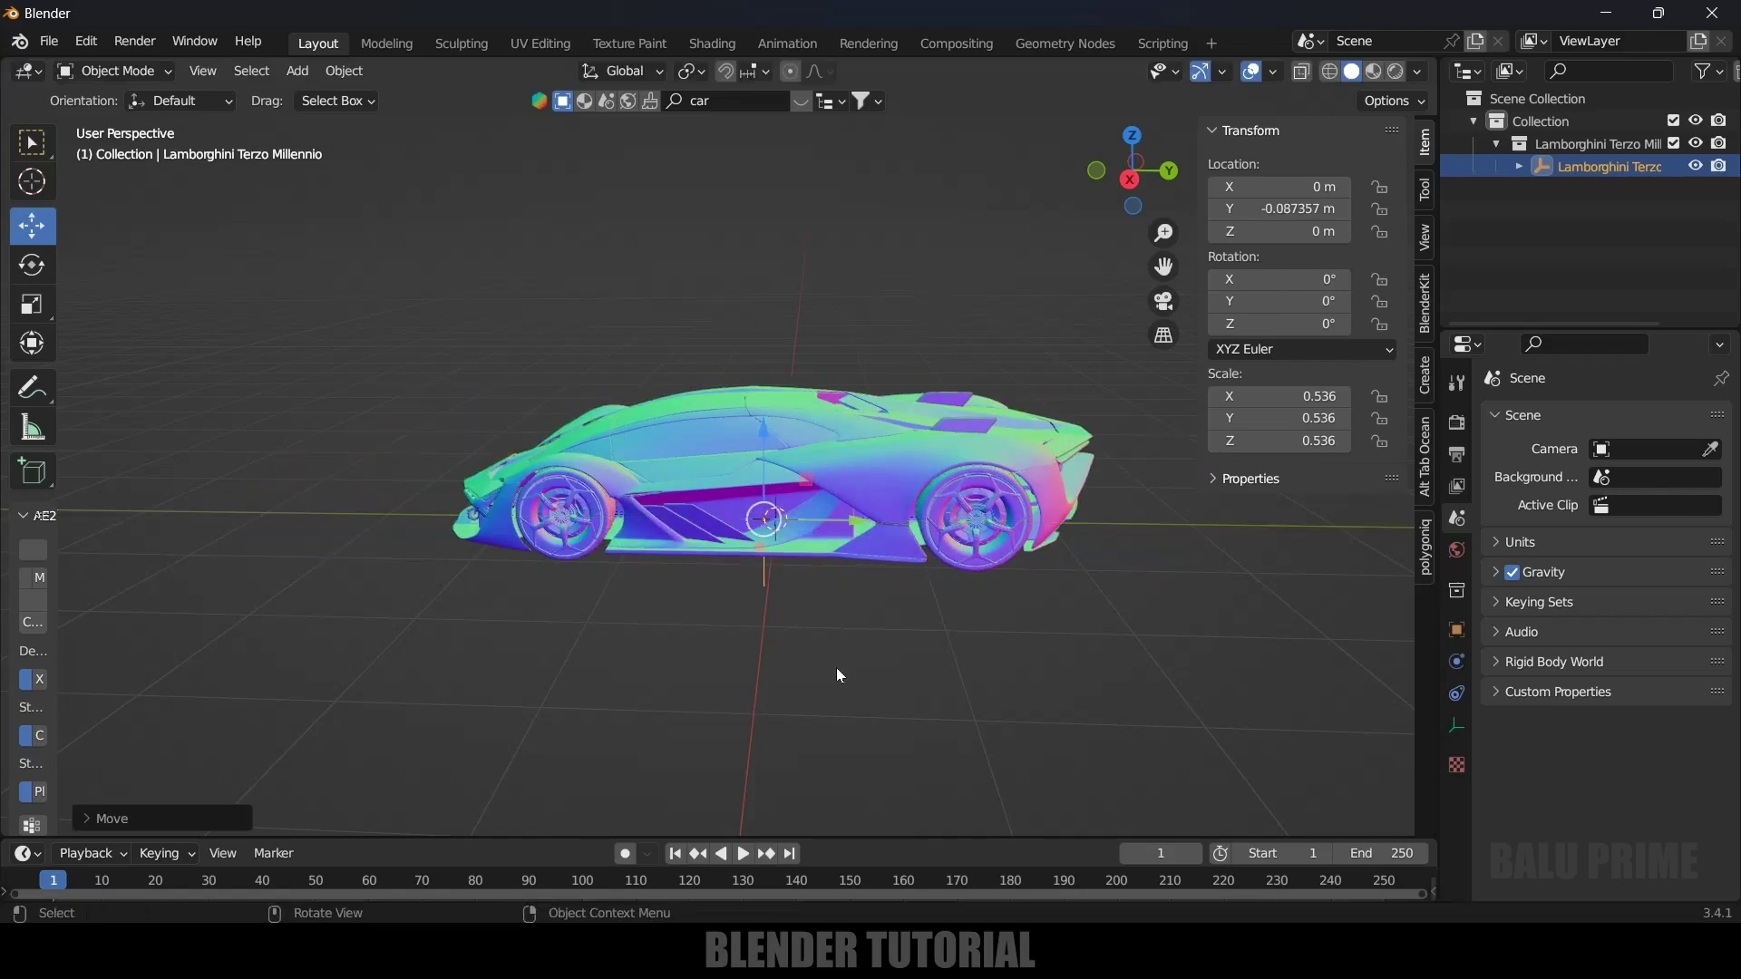
pyautogui.scroll(2, 836, 671)
pyautogui.scroll(-2, 878, 665)
pyautogui.moveTo(878, 662); pyautogui.dragTo(893, 522, button='middle')
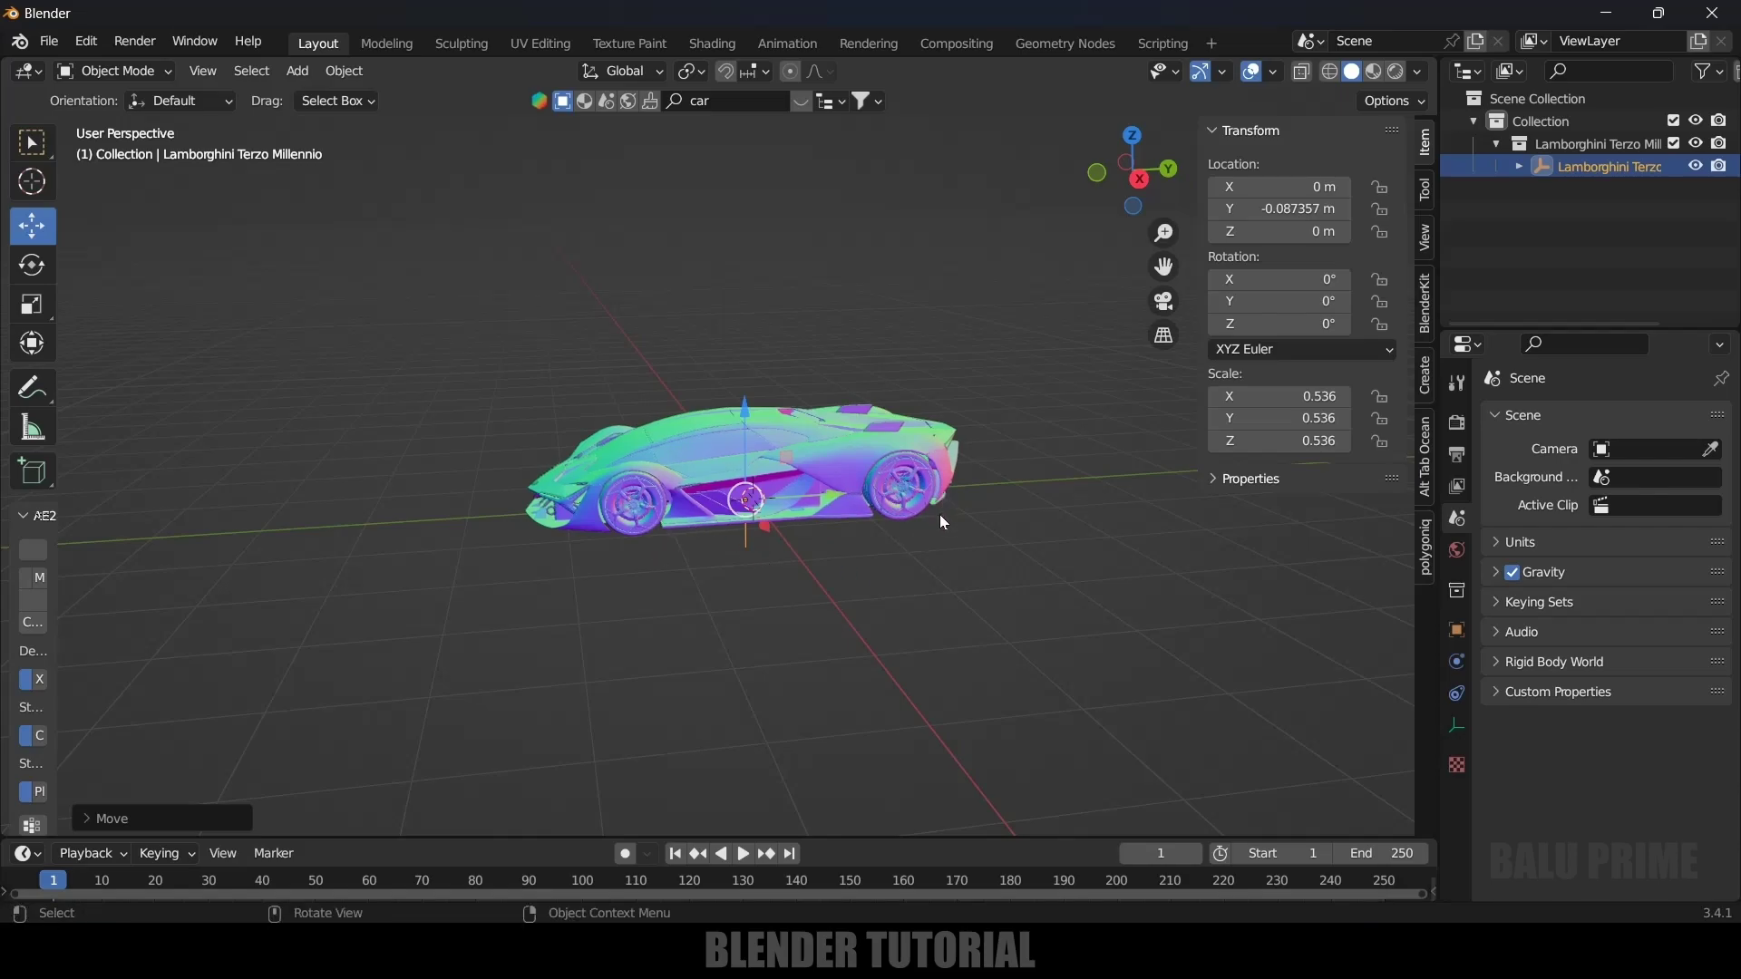
# Add a driver to the rear wheels' X rotation, using Lamborghini Terzo Millennio as the variable's object and Y Location as its type
pyautogui.click(892, 522)
pyautogui.scroll(4, 959, 571)
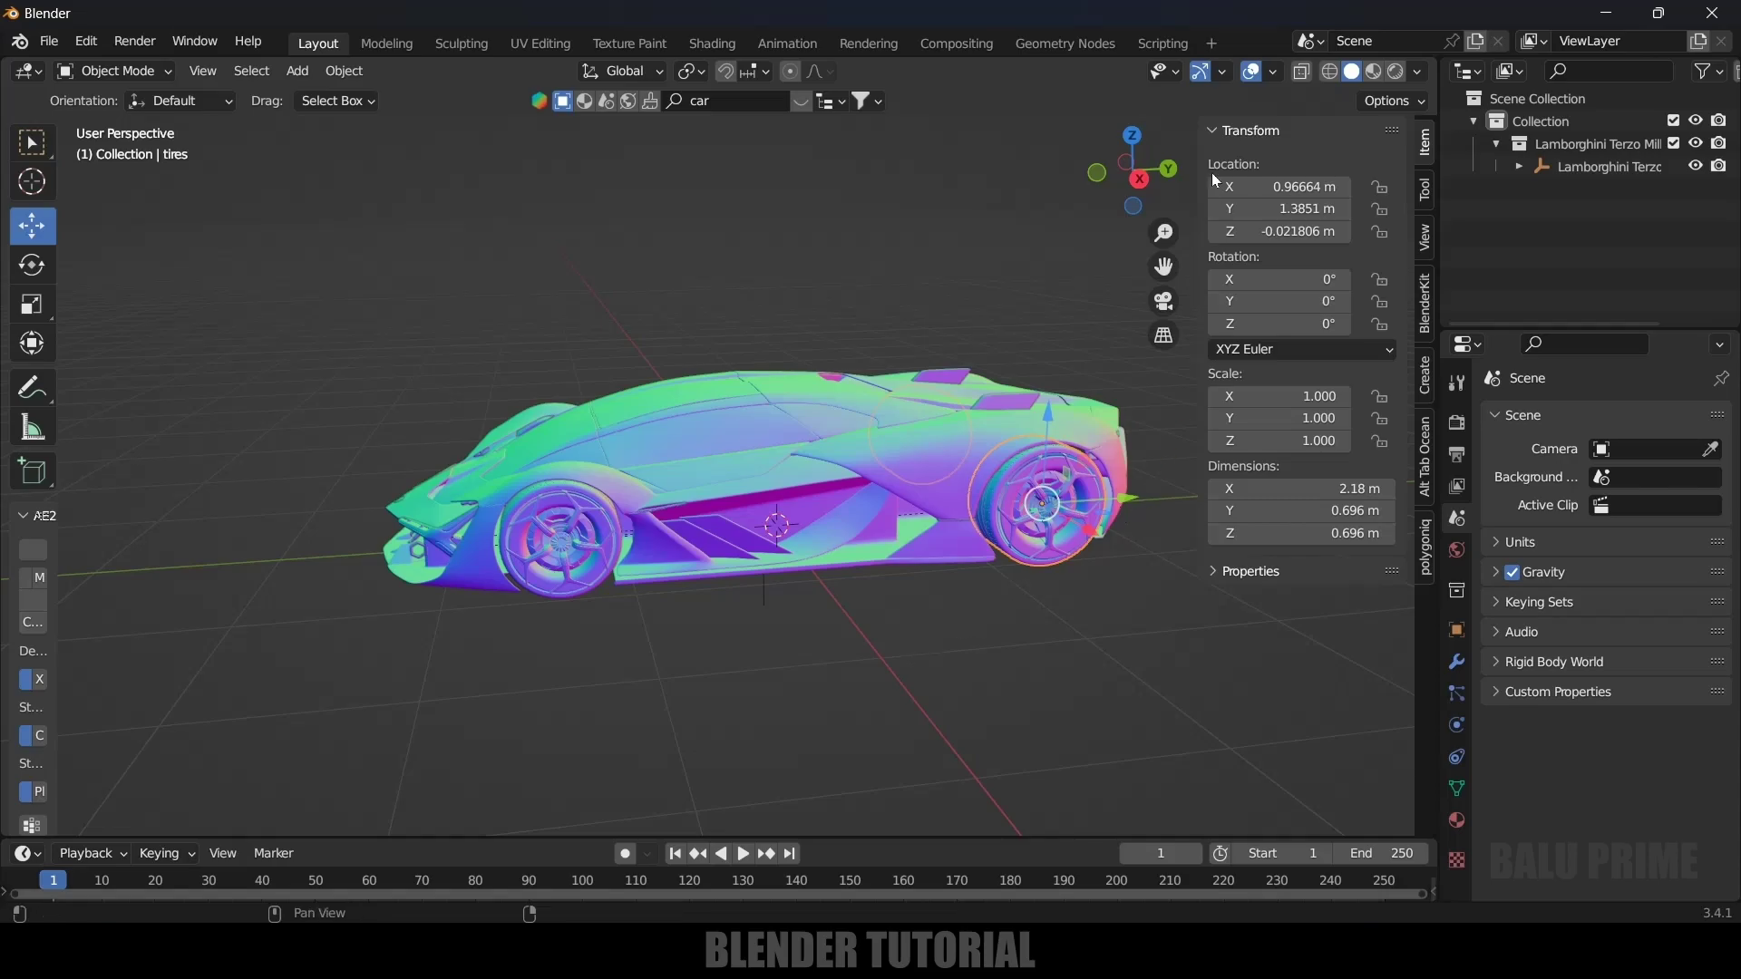
pyautogui.rightClick(1252, 278)
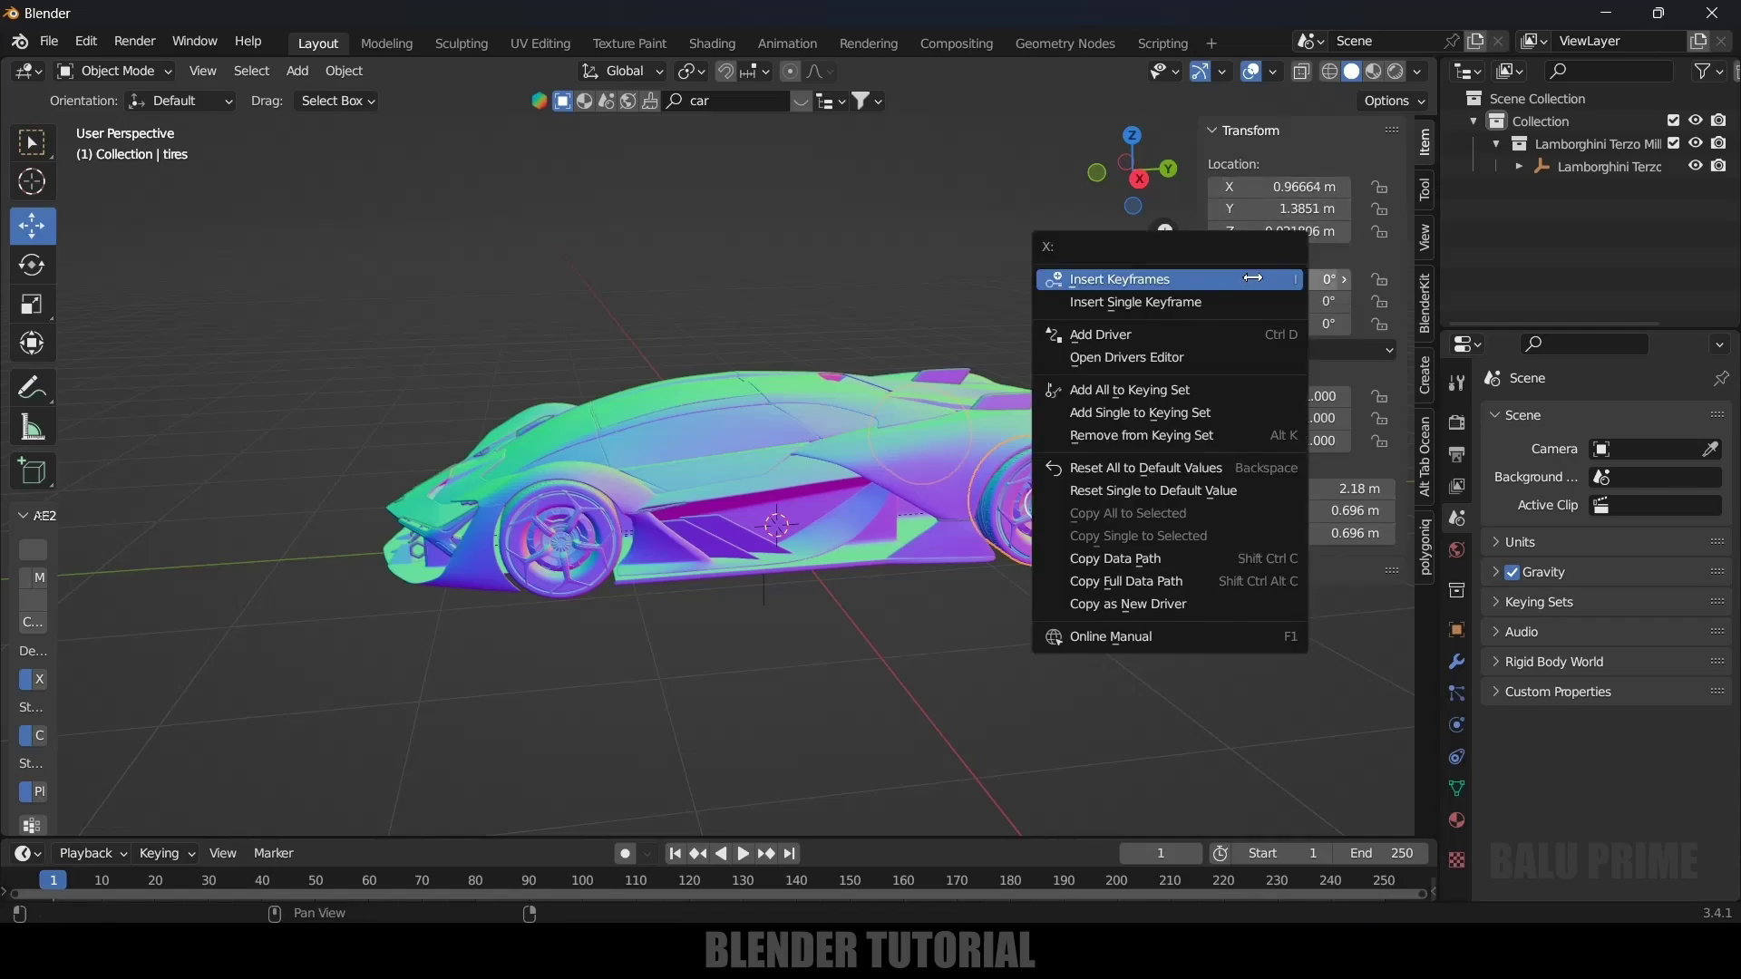
pyautogui.click(1107, 333)
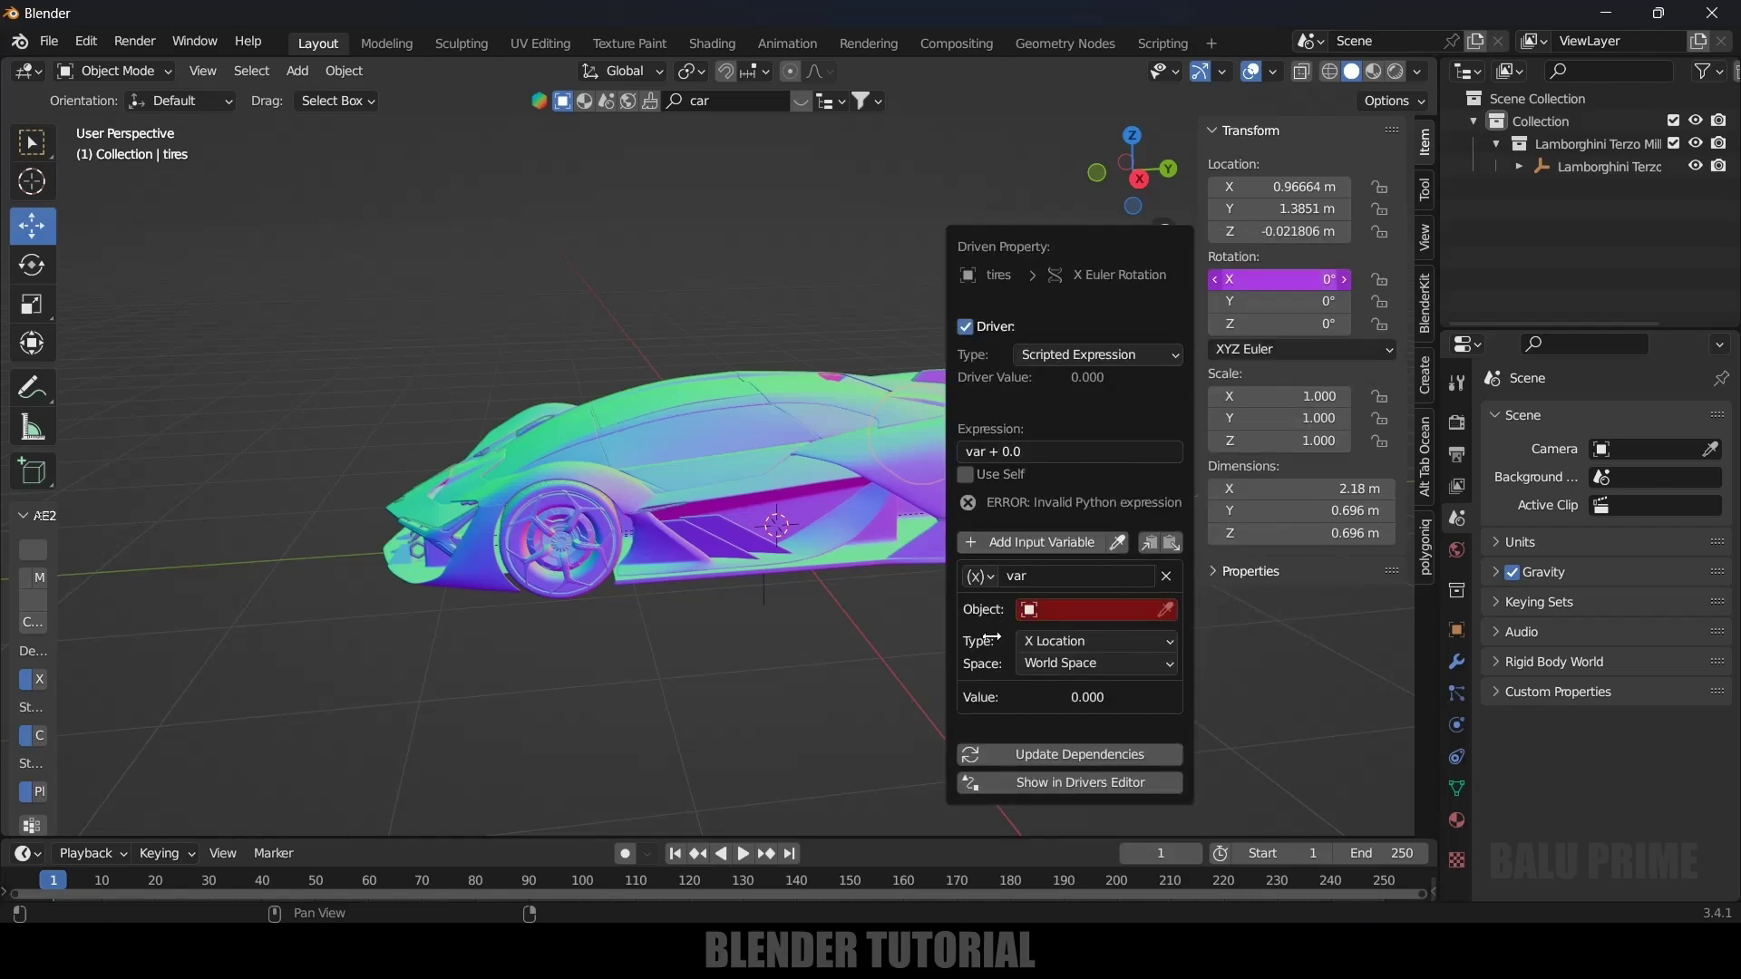
pyautogui.click(1134, 612)
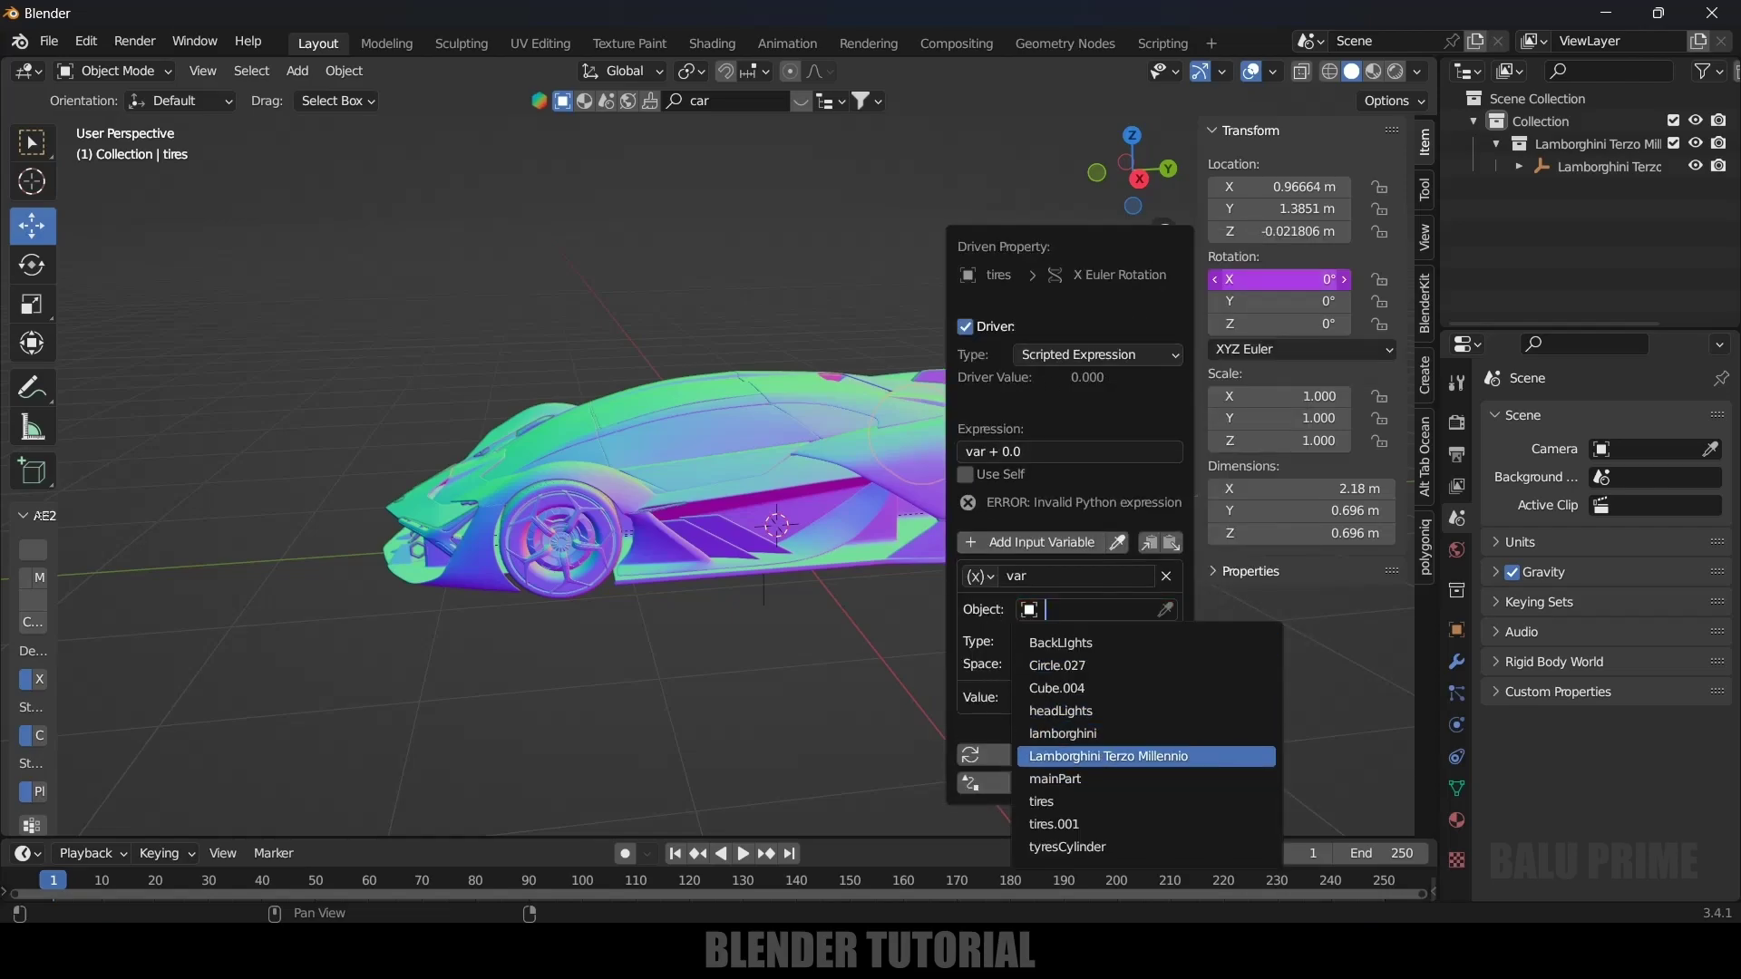
pyautogui.click(1148, 754)
pyautogui.click(1079, 618)
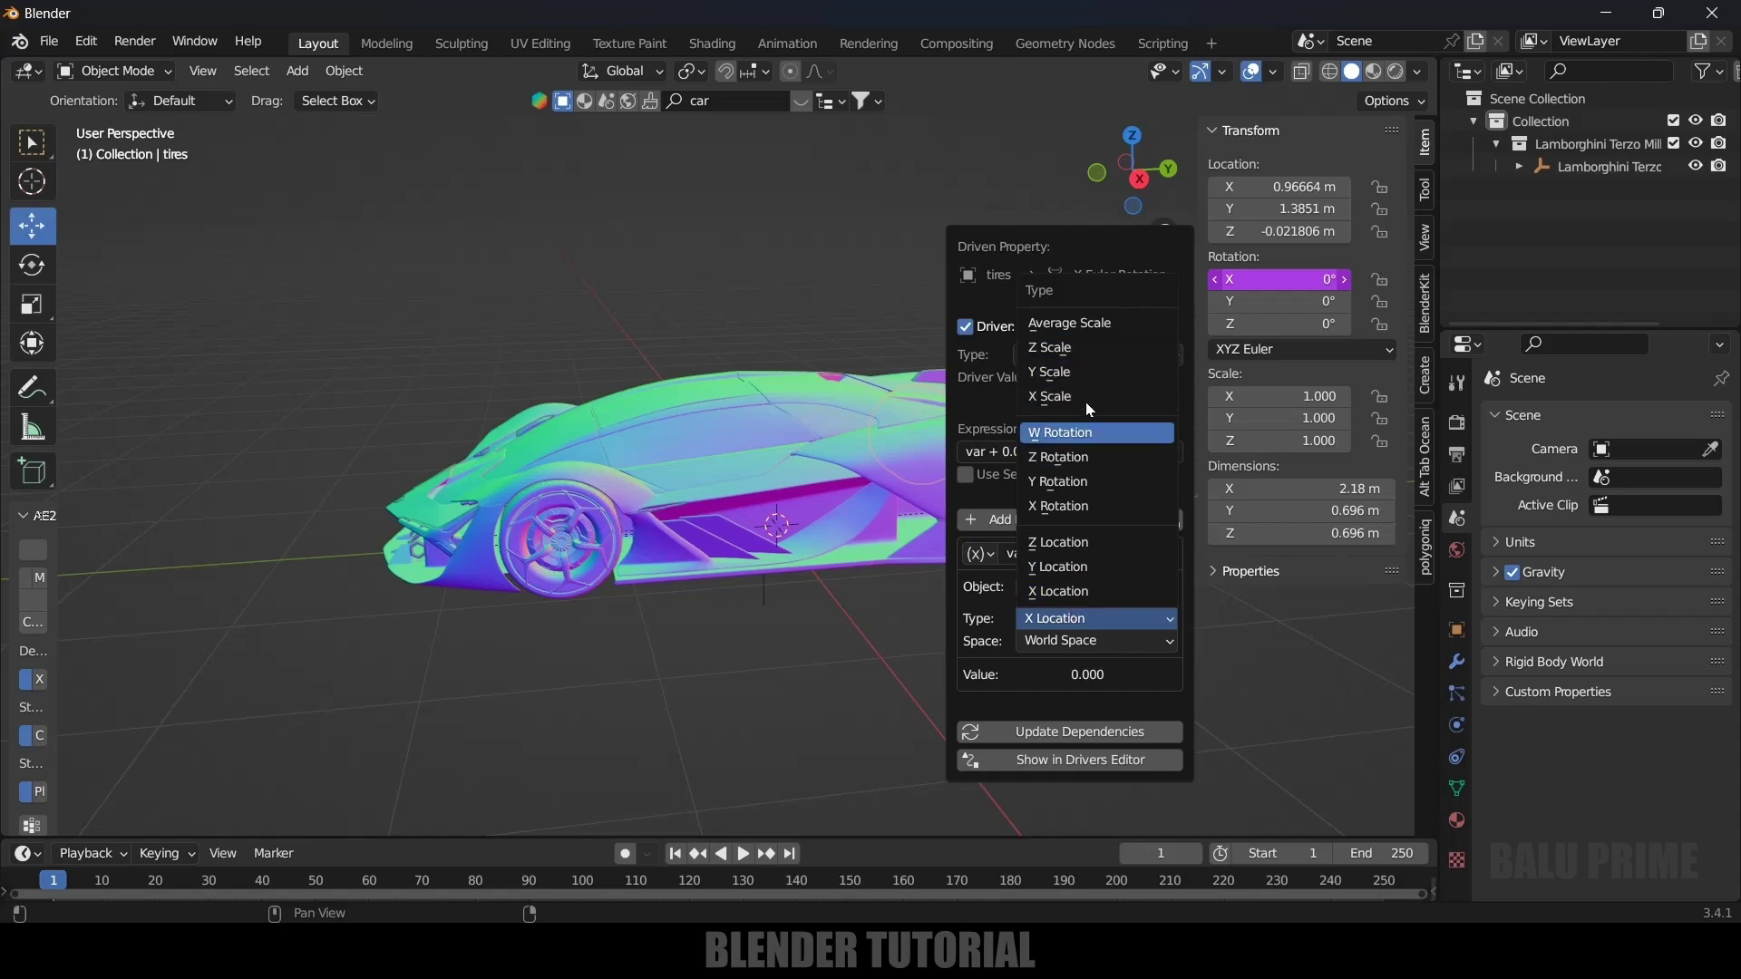
pyautogui.click(1079, 567)
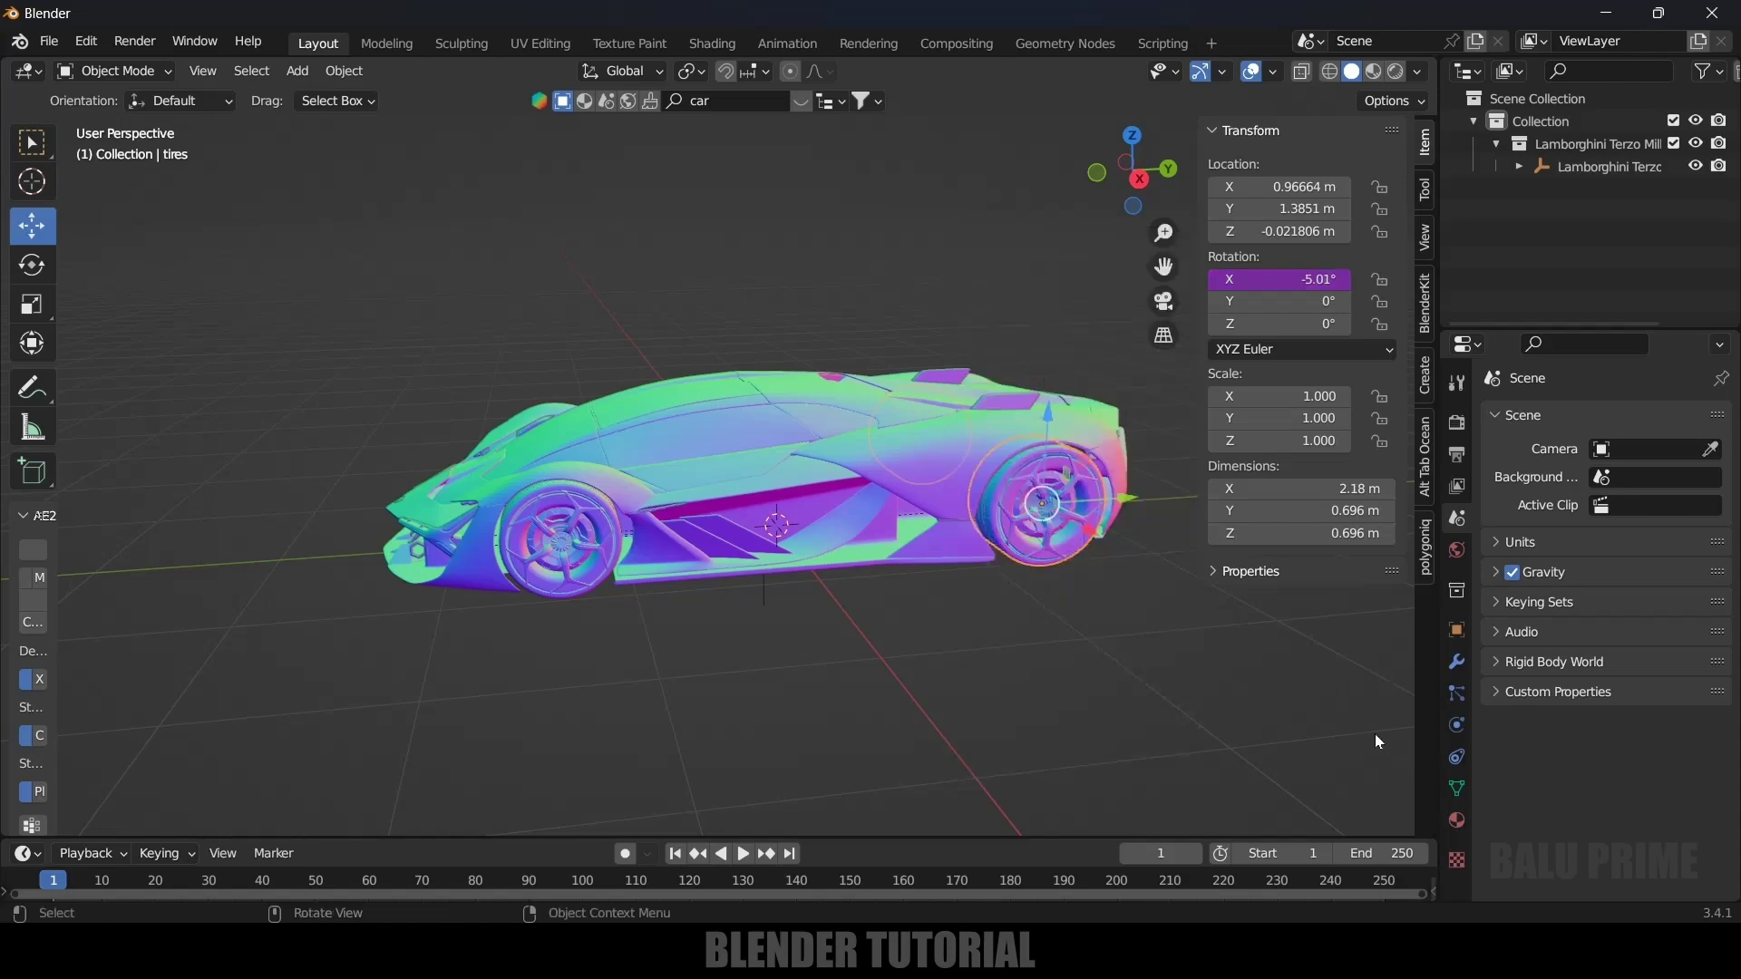
# Select the car and move it along the Y axis to check the rear wheels' driven rotation
pyautogui.click(871, 544)
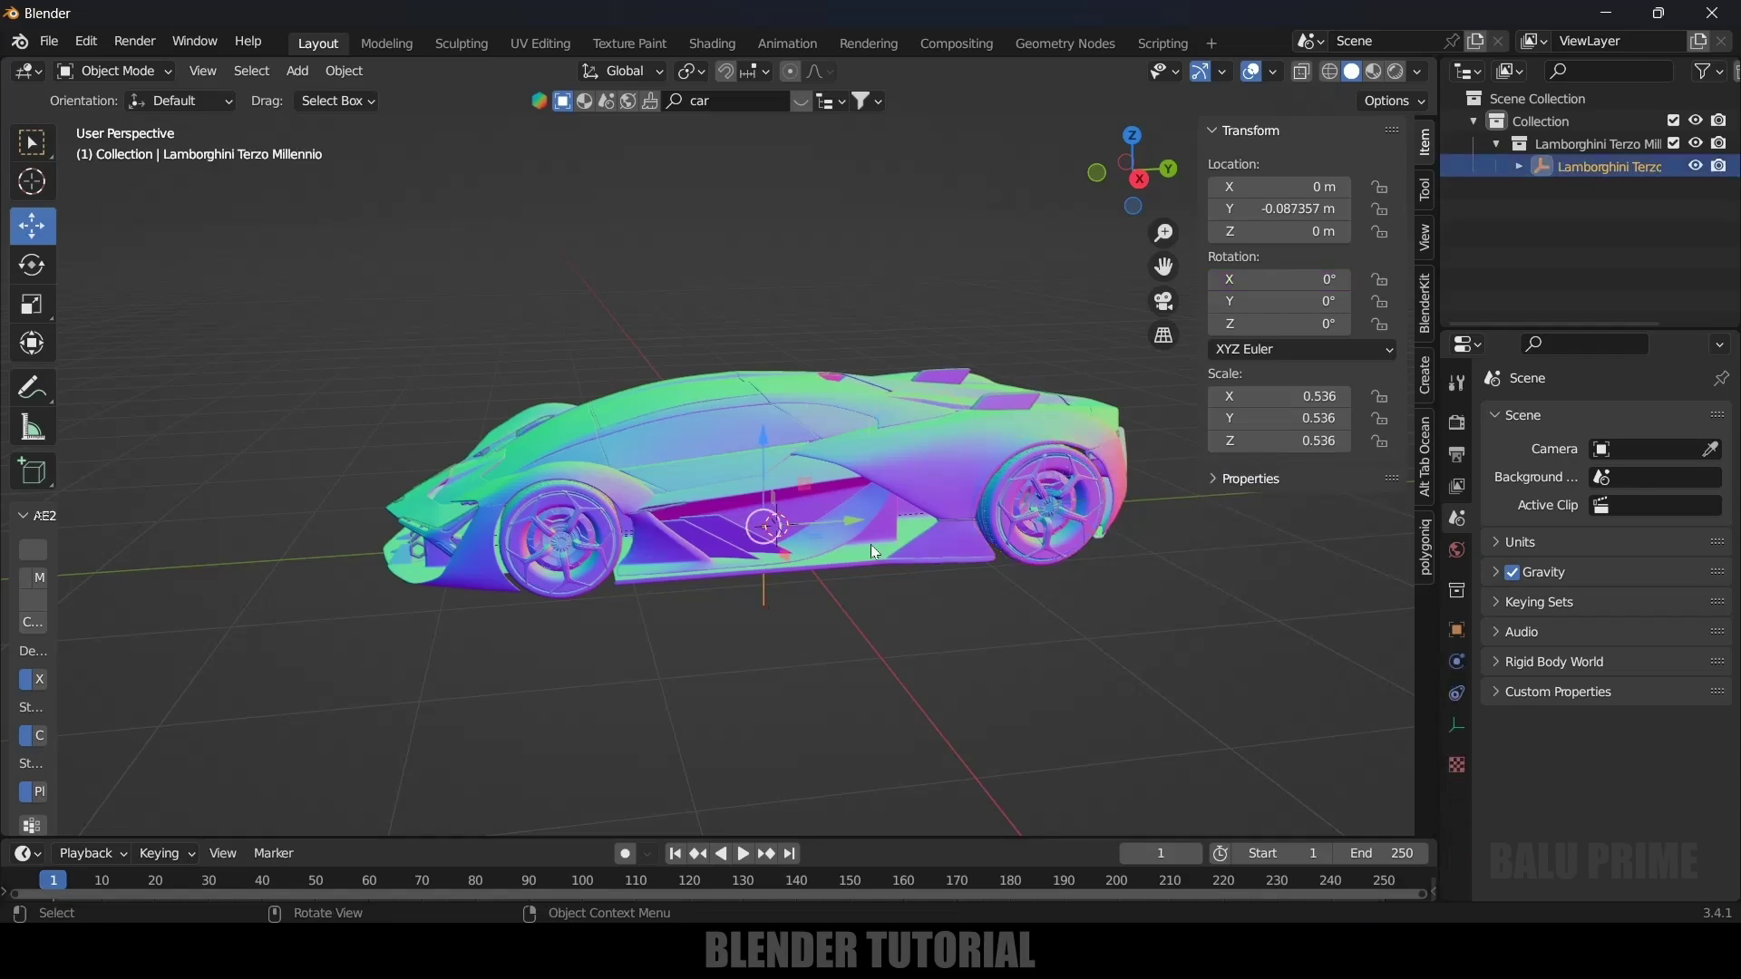
pyautogui.press('g')
pyautogui.press('y')
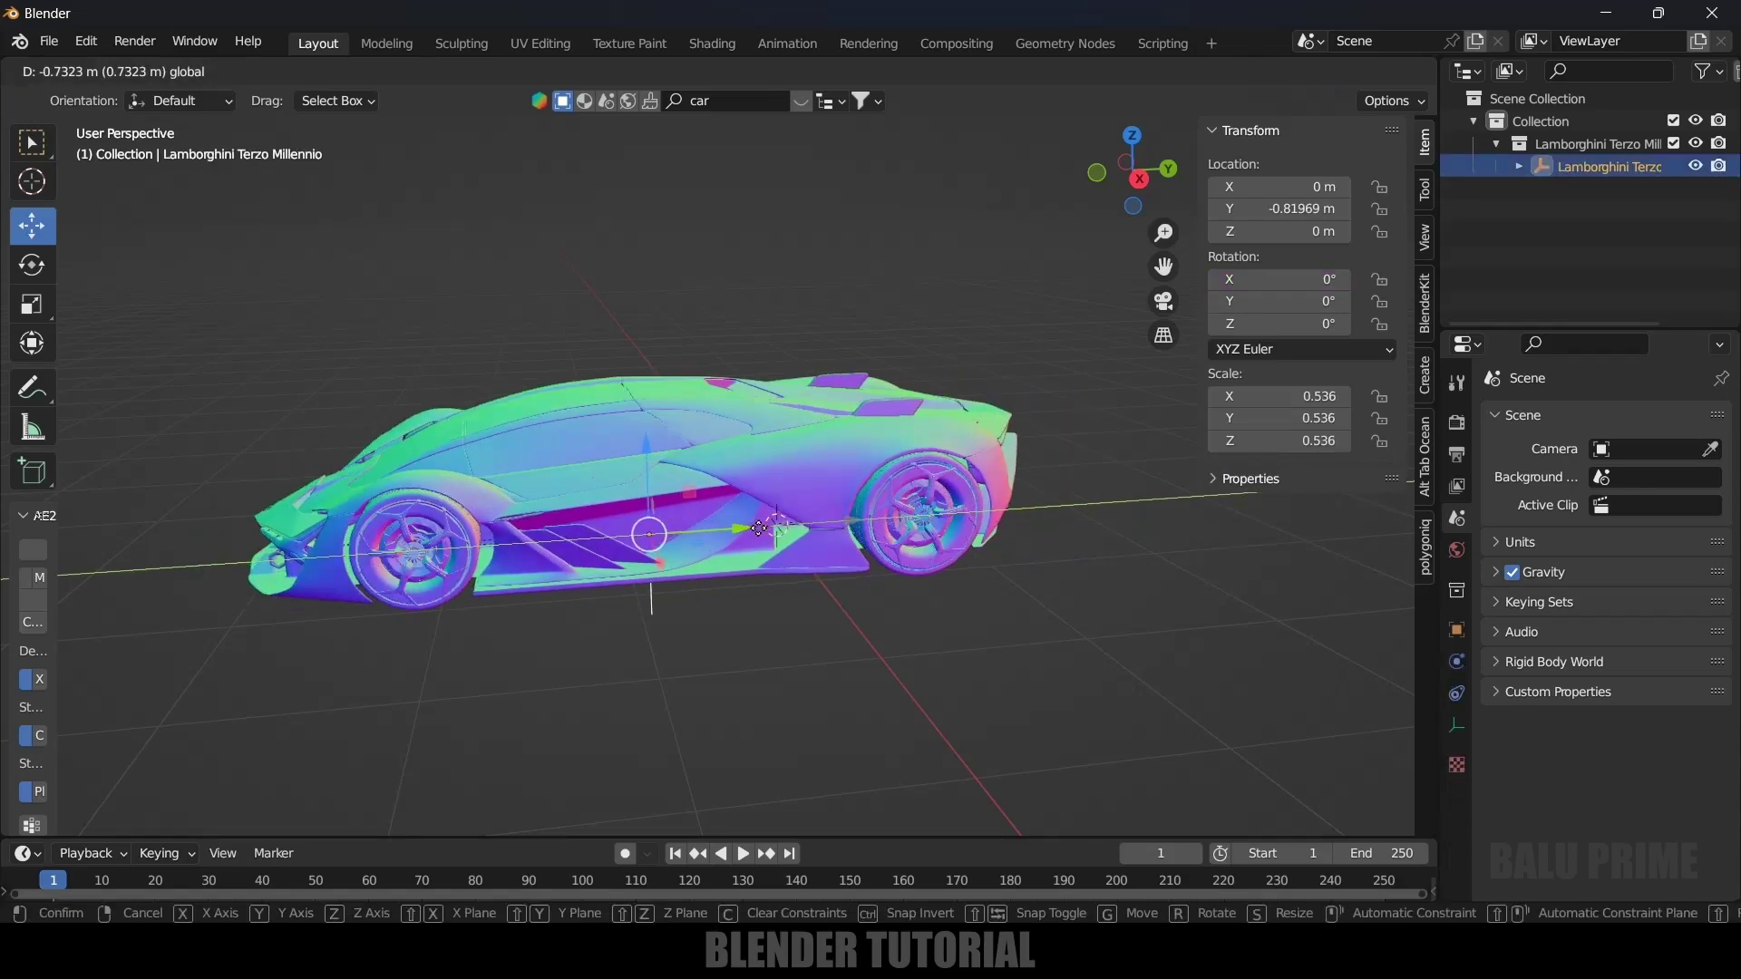
pyautogui.click(866, 524)
# Edit the rear wheels' X rotation driver so its expression multiplies var by (-1)
pyautogui.click(1019, 513)
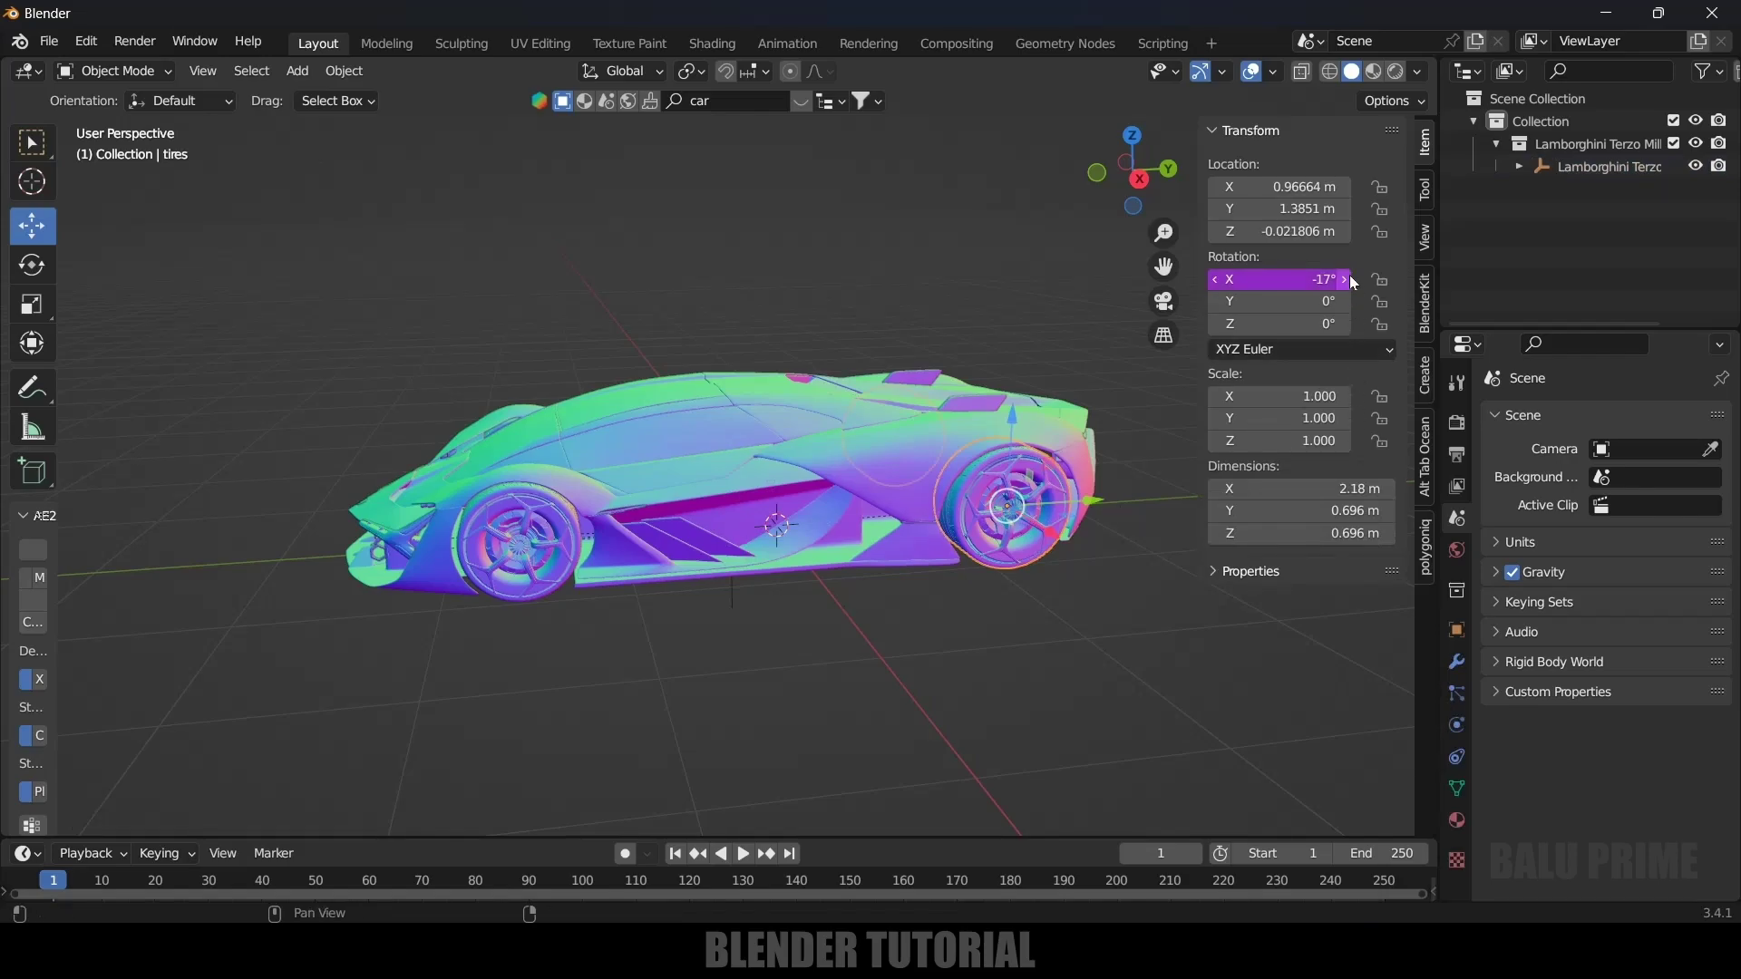
pyautogui.rightClick(1224, 279)
pyautogui.click(1170, 340)
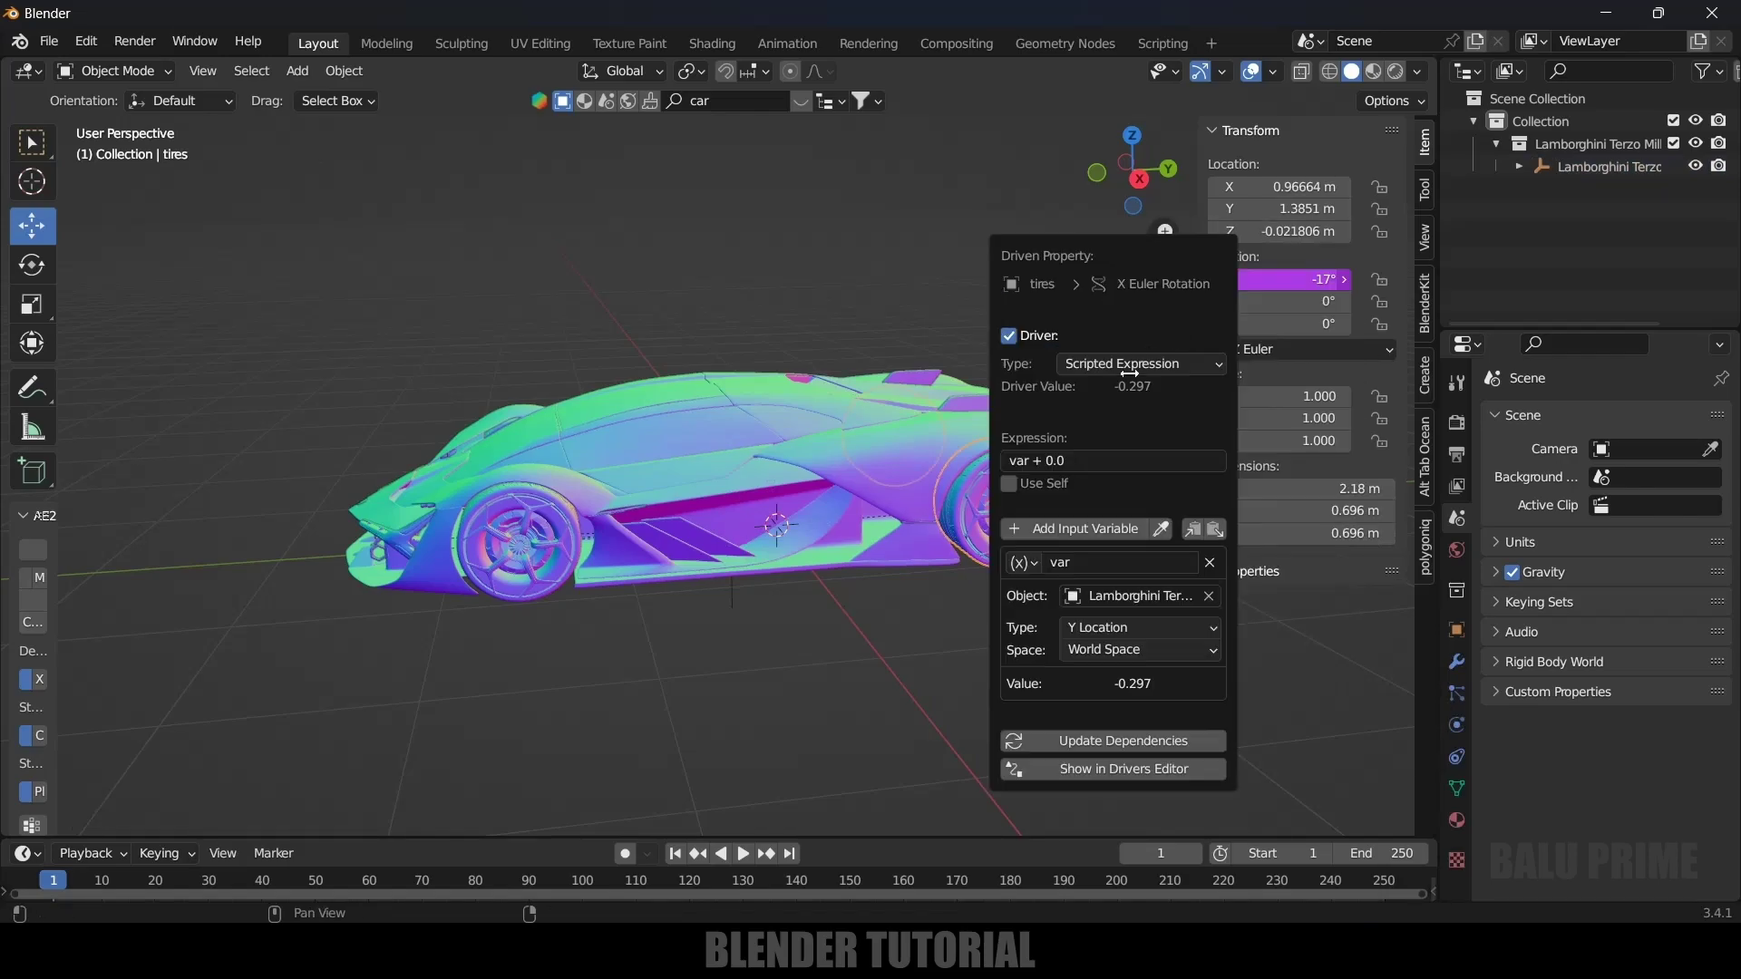
pyautogui.click(1097, 460)
pyautogui.write('(-1)')
pyautogui.press('Return')
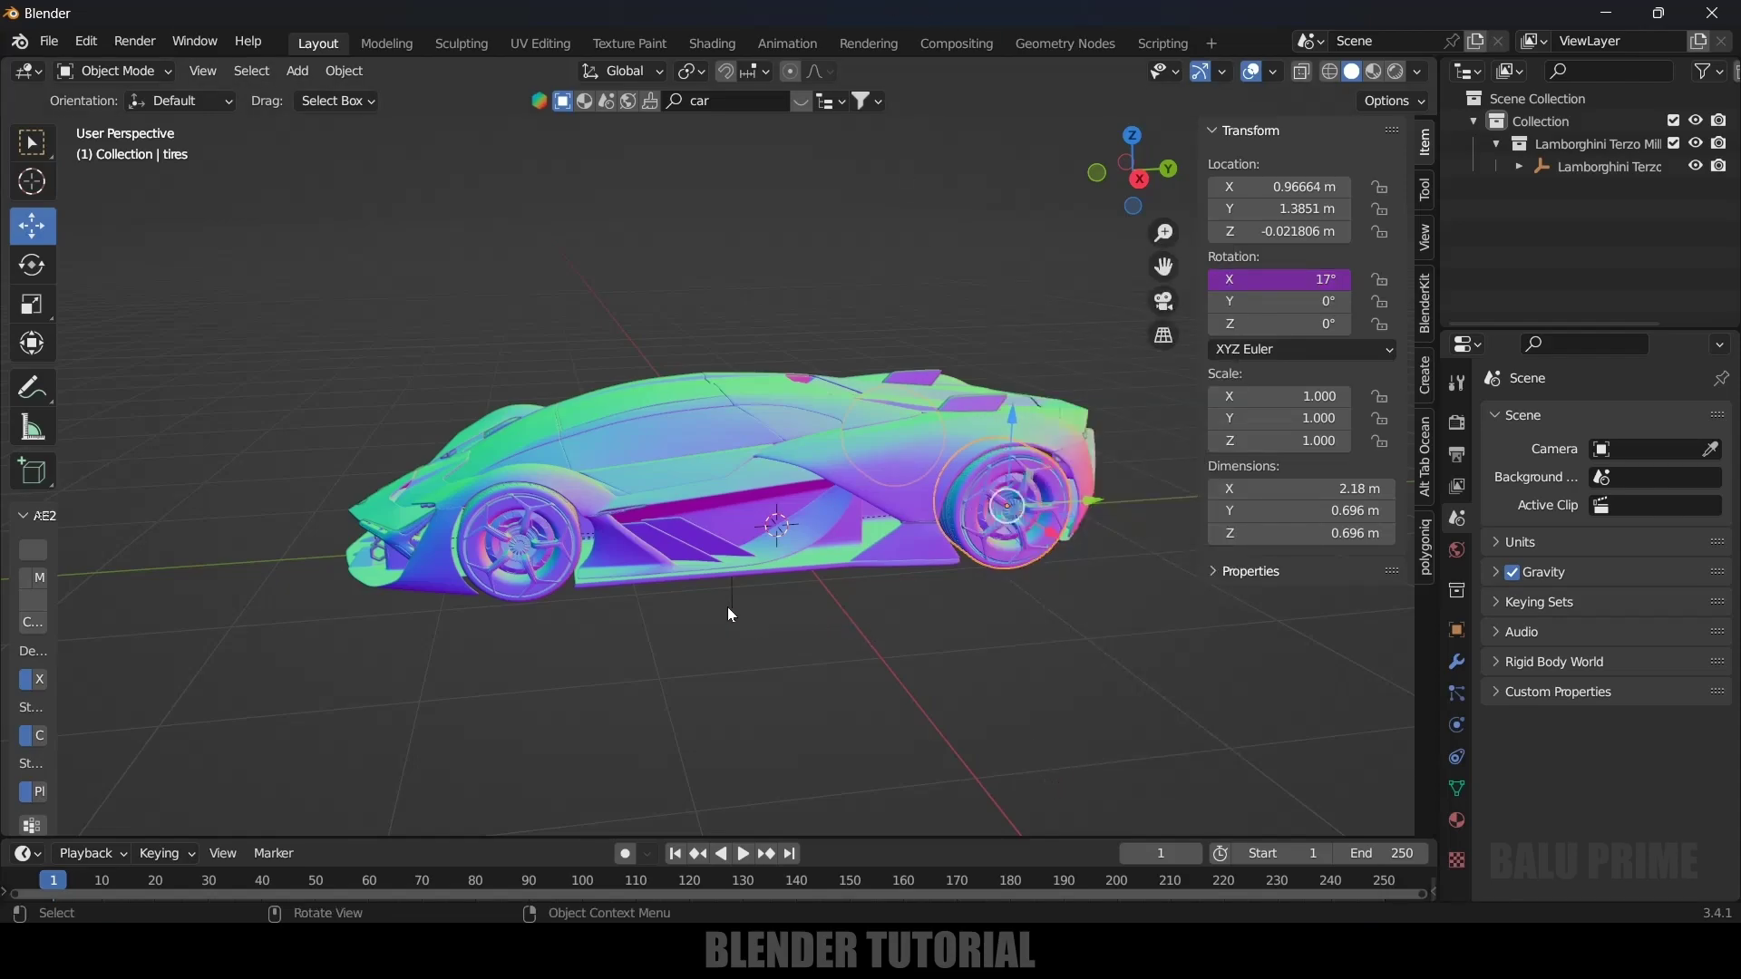
# Move the car along the Y axis to about -0.31 m, checking that both wheel pairs roll correctly
pyautogui.click(731, 607)
pyautogui.moveTo(797, 523); pyautogui.dragTo(868, 581)
pyautogui.scroll(-3, 785, 638)
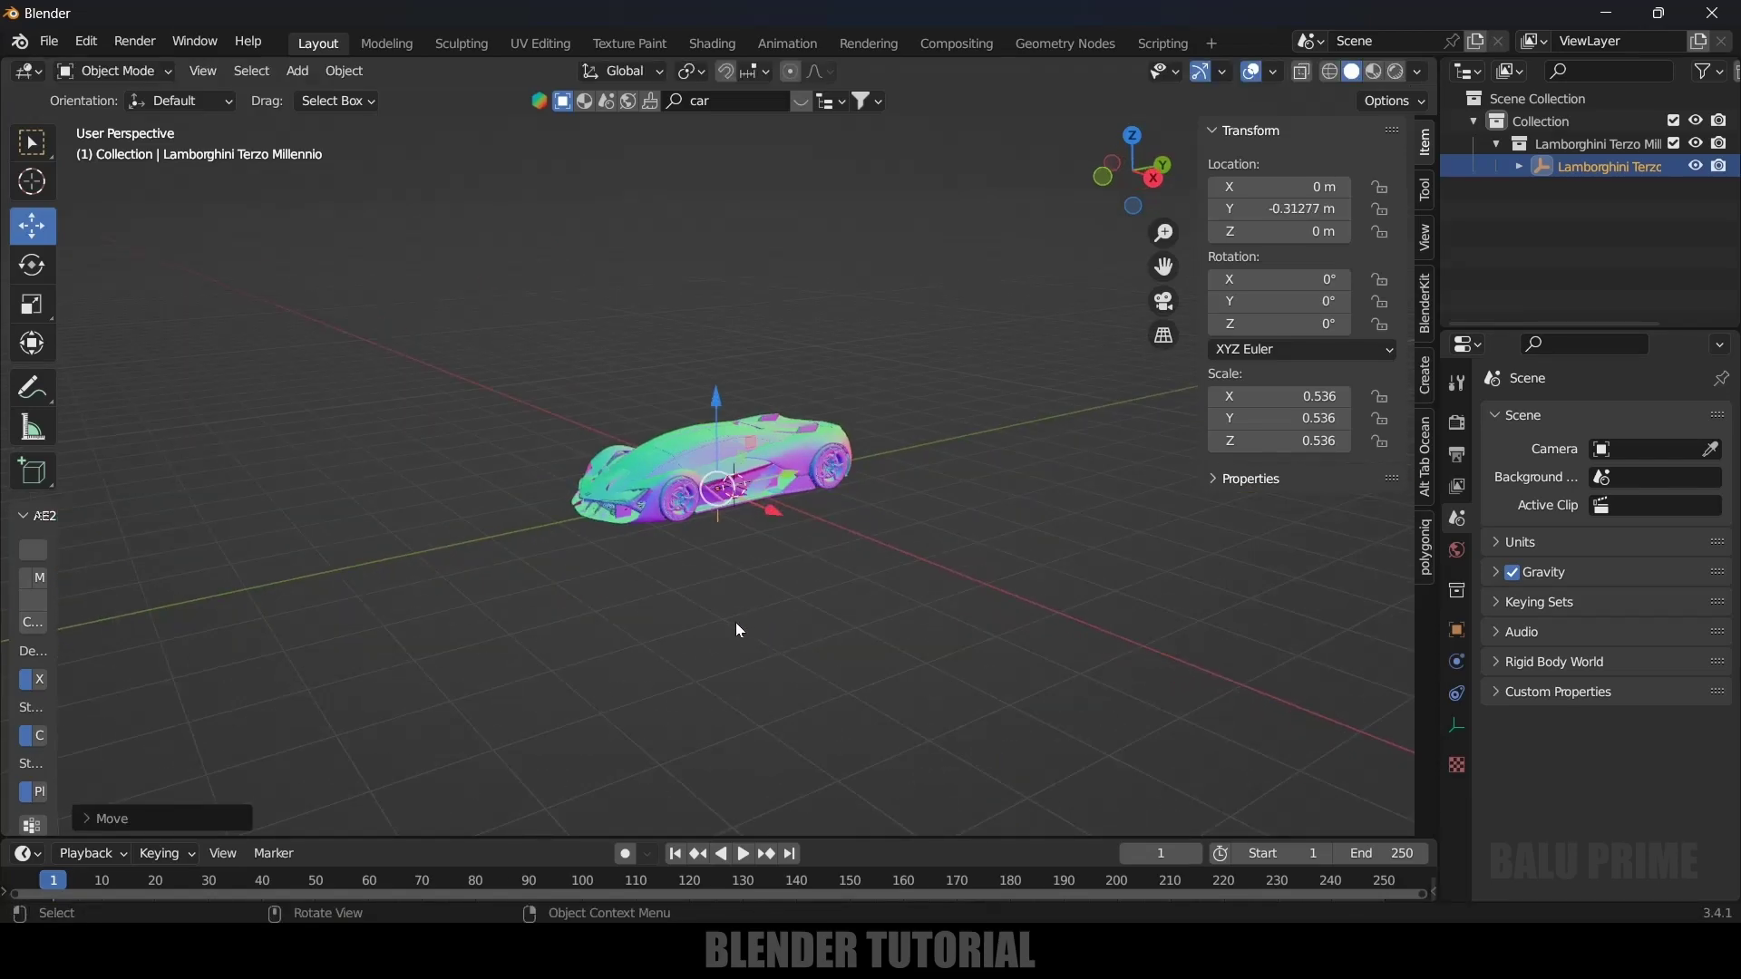
# Add a plane under the car and scale it up by about 4.26
pyautogui.moveTo(1320, 649); pyautogui.dragTo(644, 270, button='middle')
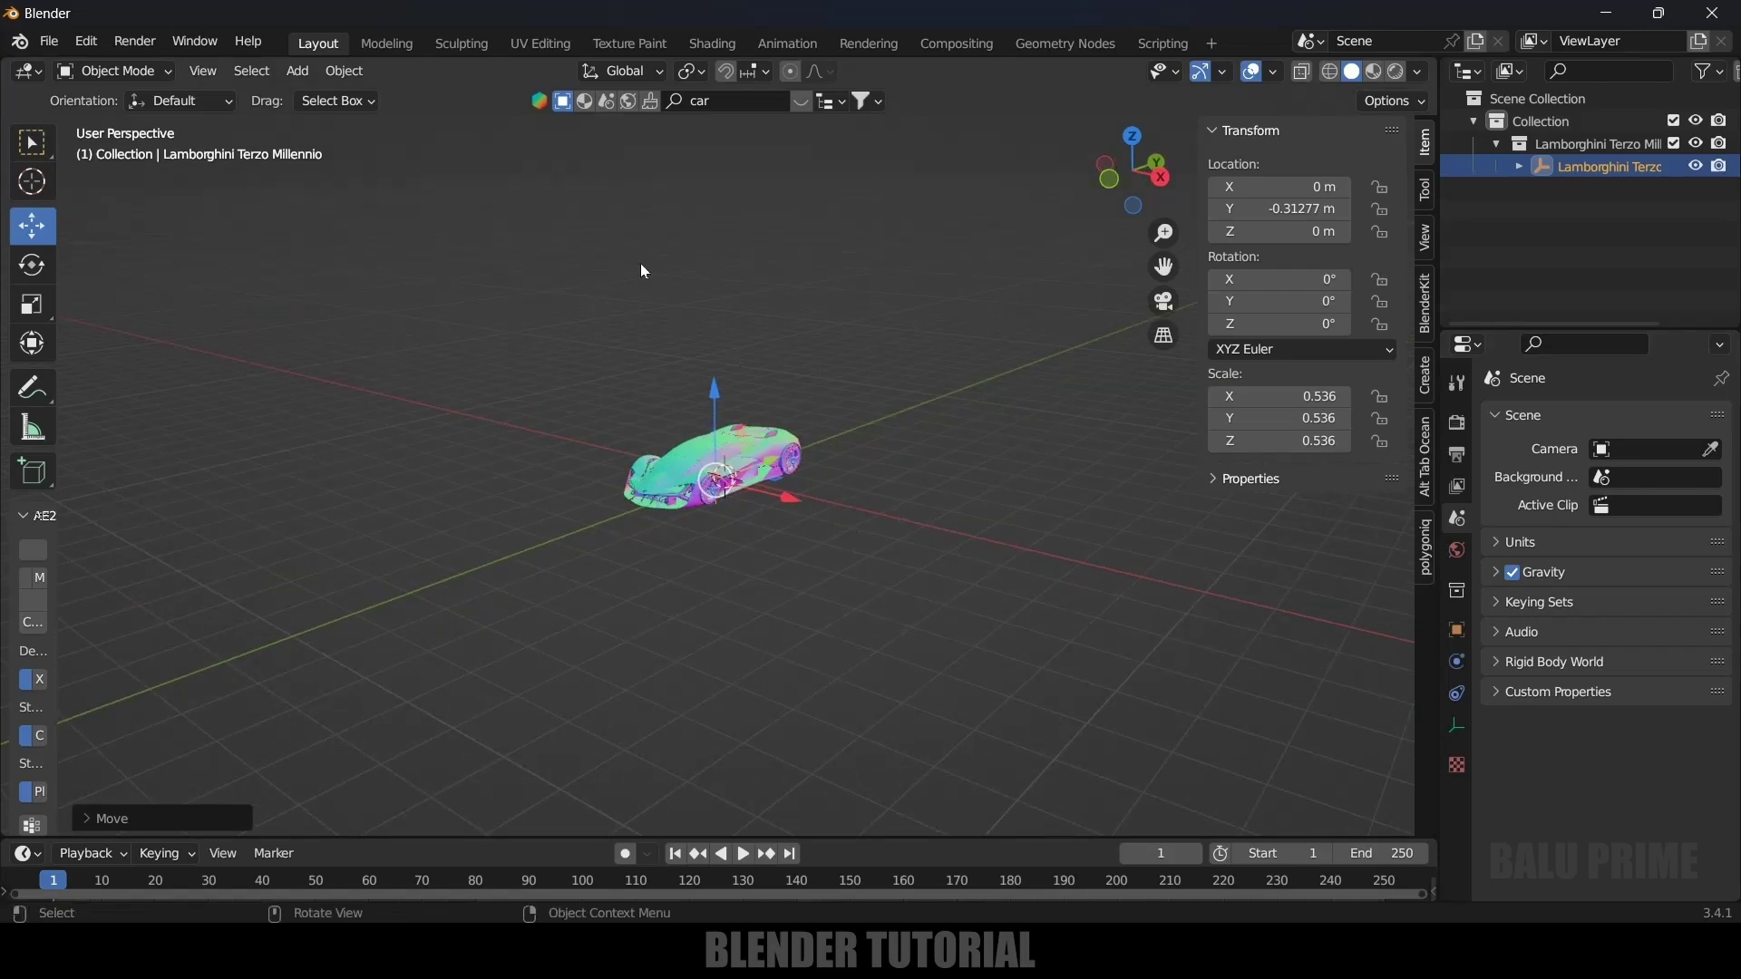
pyautogui.click(288, 73)
pyautogui.moveTo(307, 91)
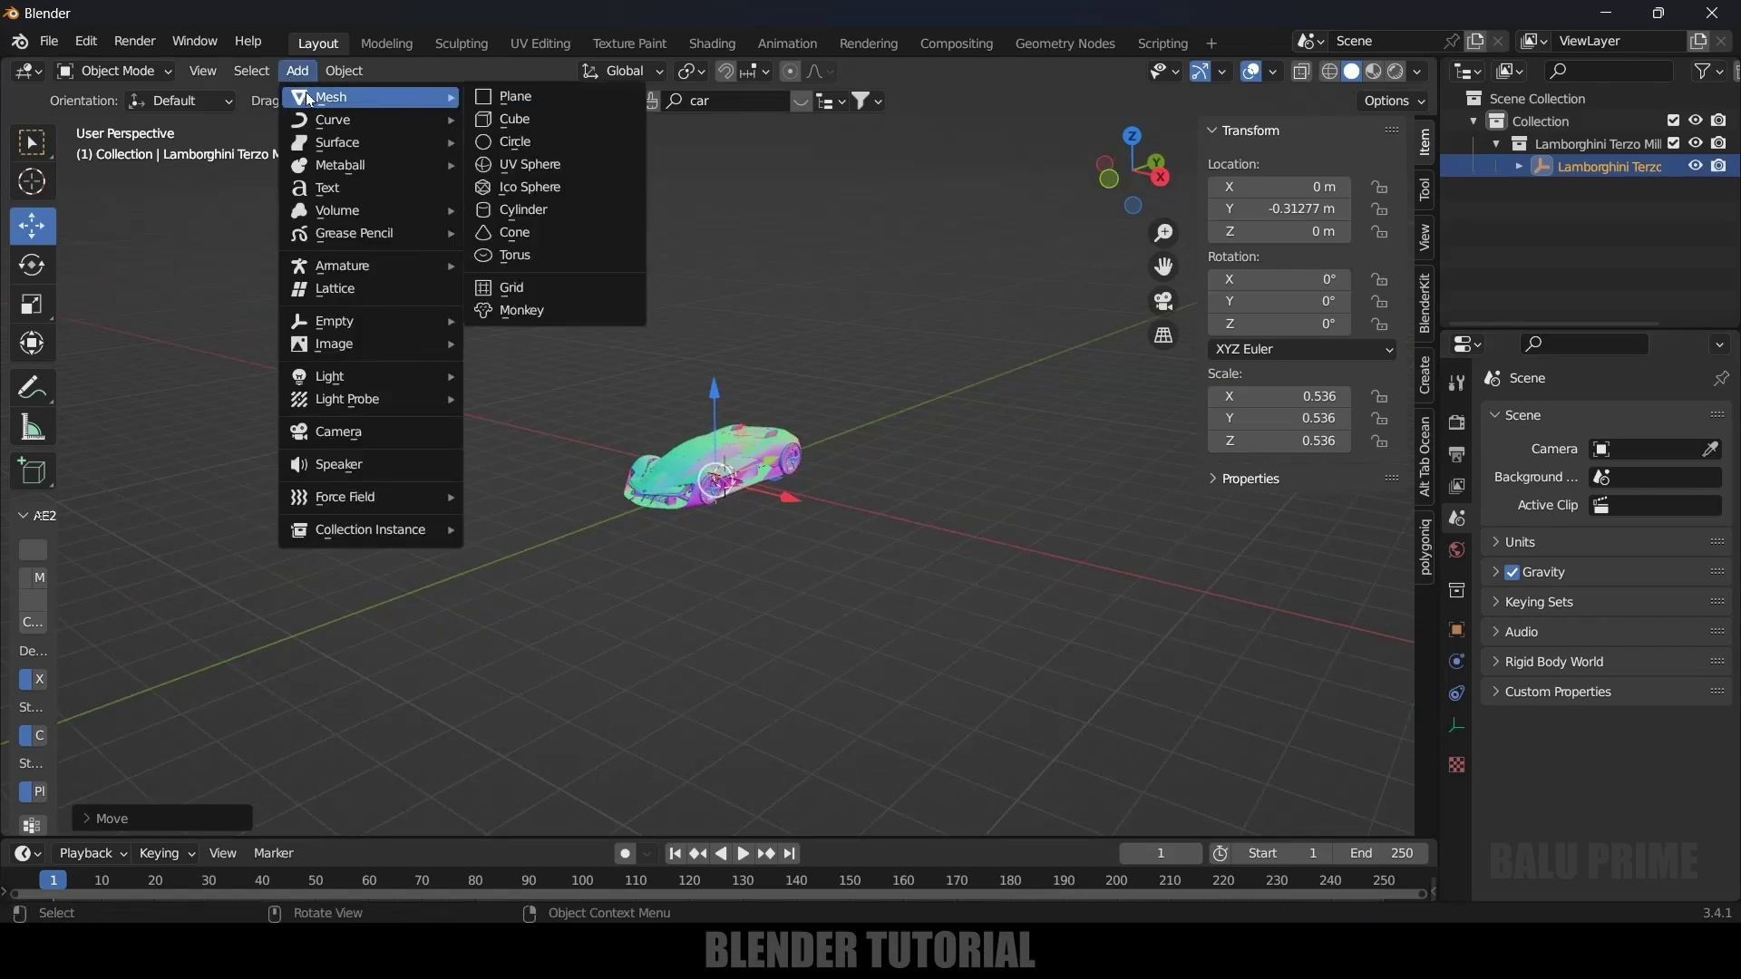
pyautogui.click(544, 98)
pyautogui.press('s')
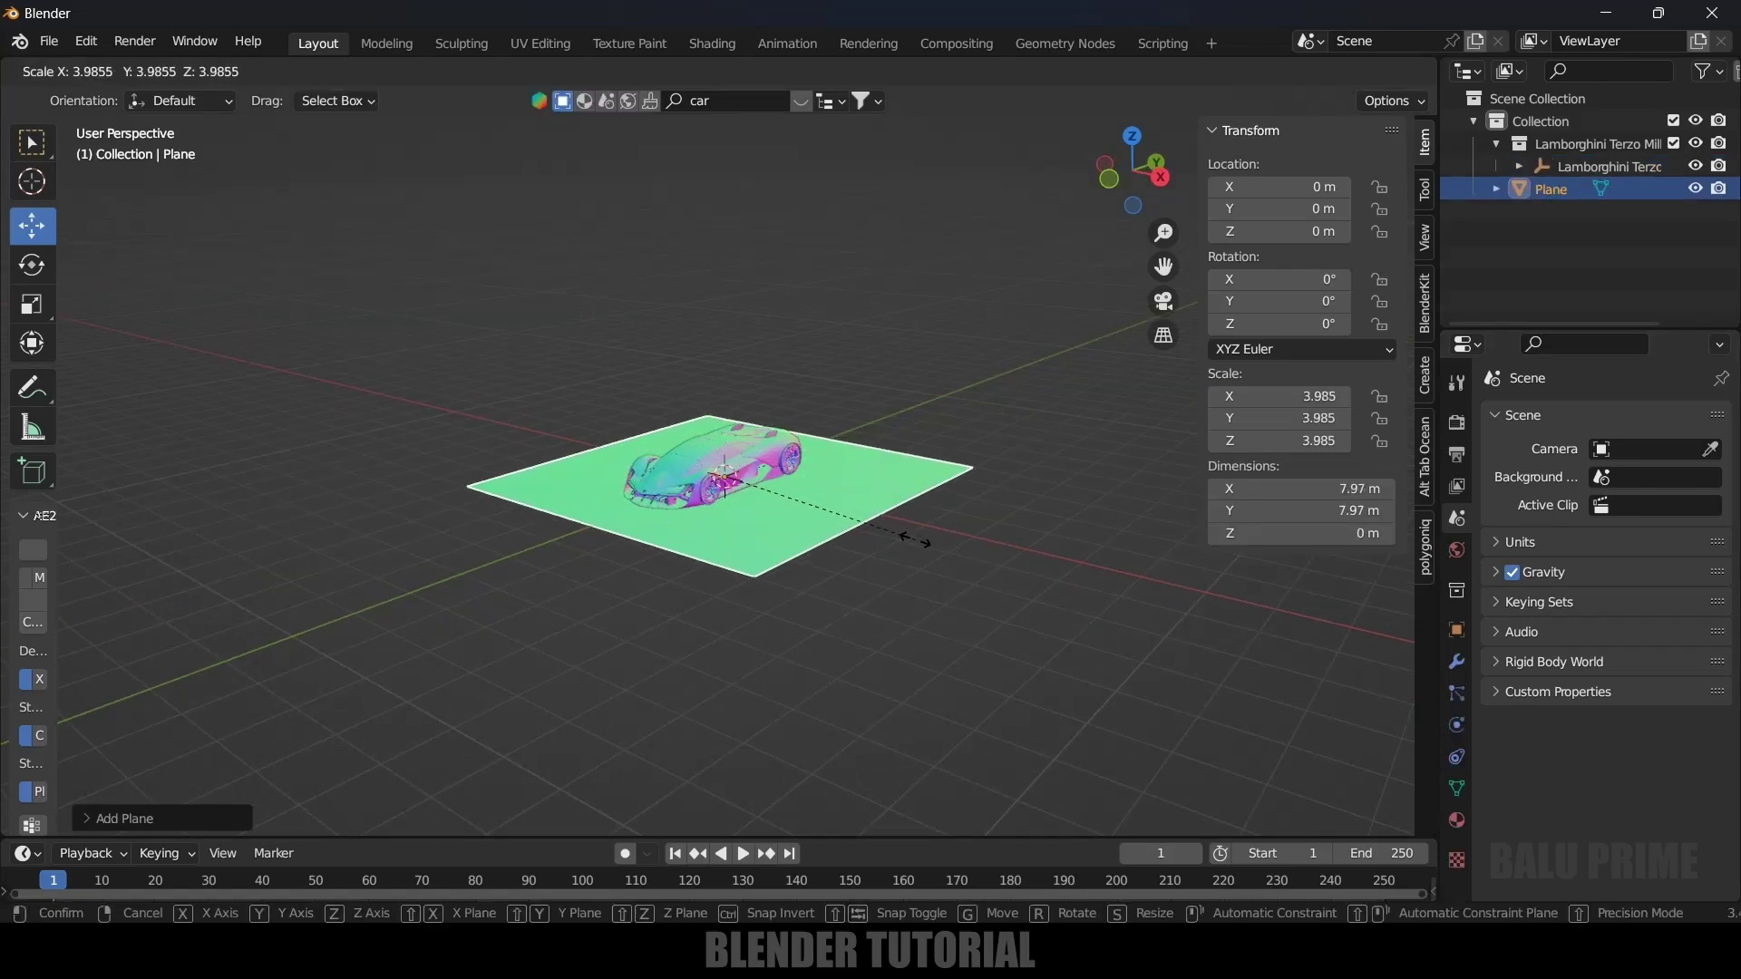
pyautogui.click(929, 541)
pyautogui.moveTo(929, 541)
pyautogui.mouseDown(button='middle')
pyautogui.moveTo(859, 595)
pyautogui.moveTo(816, 598)
pyautogui.mouseUp(button='middle')
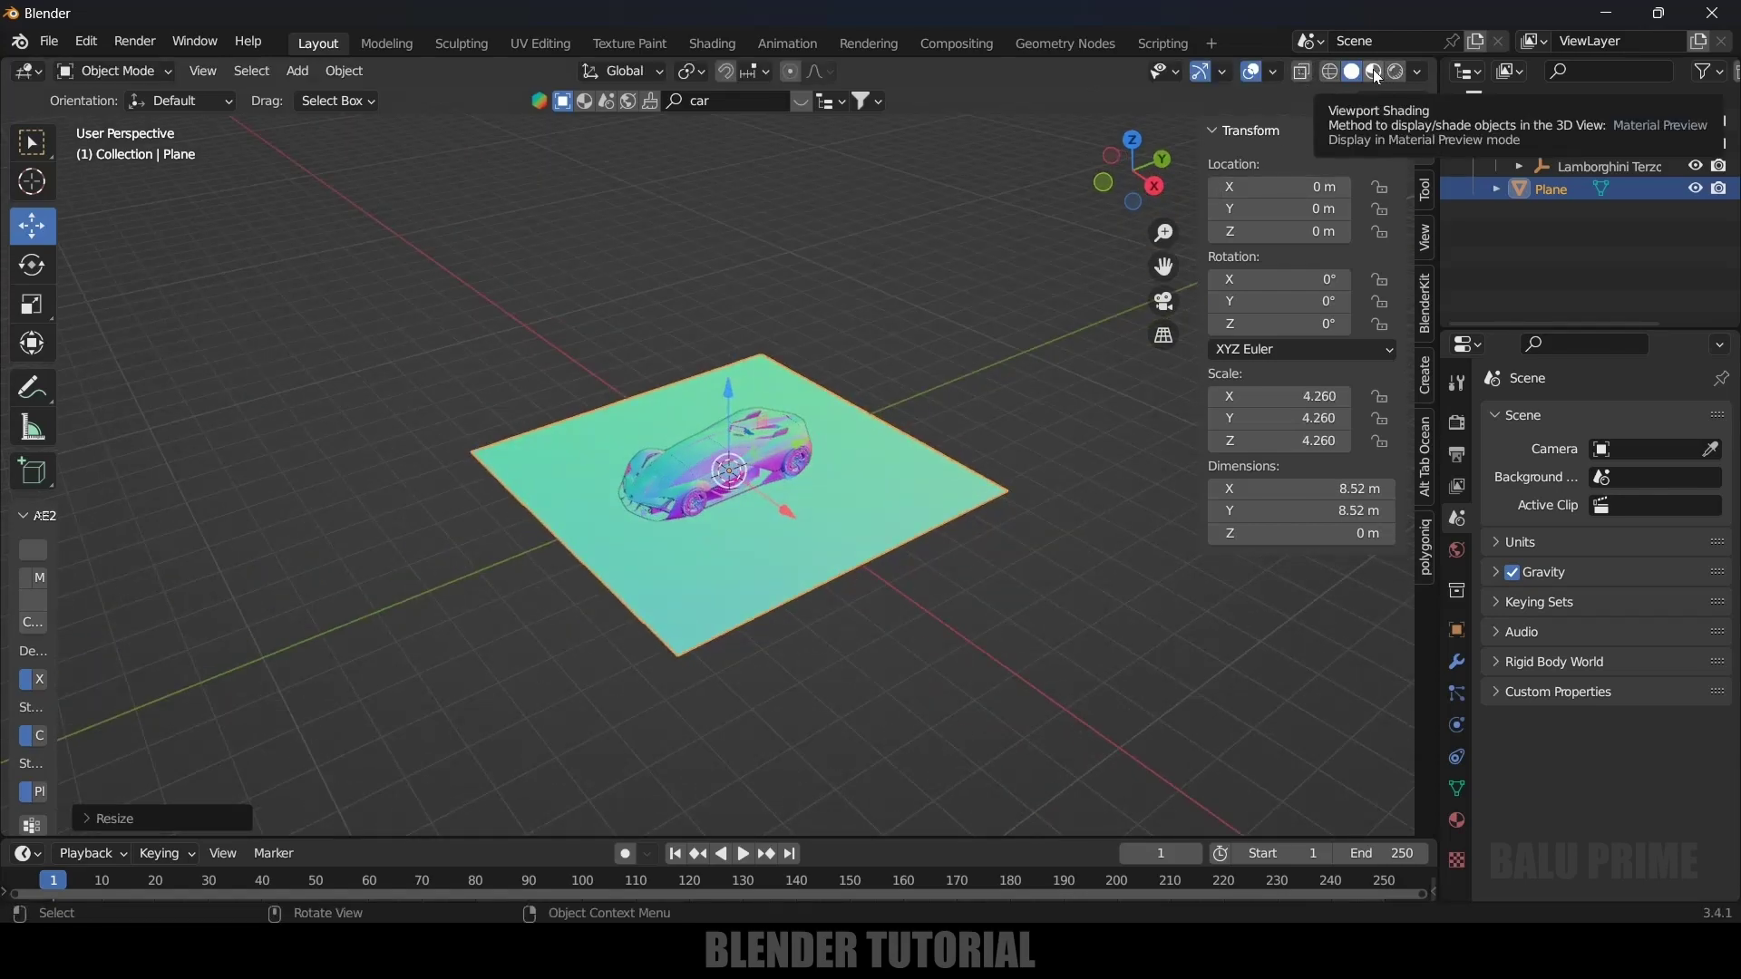
# Display the viewport in Material Preview and search the BlenderKit materials for "road"
pyautogui.press('z')
pyautogui.moveTo(686, 342)
pyautogui.mouseDown(button='middle')
pyautogui.moveTo(922, 629)
pyautogui.moveTo(857, 596)
pyautogui.moveTo(927, 640)
pyautogui.moveTo(895, 635)
pyautogui.mouseUp(button='middle')
pyautogui.click(717, 101)
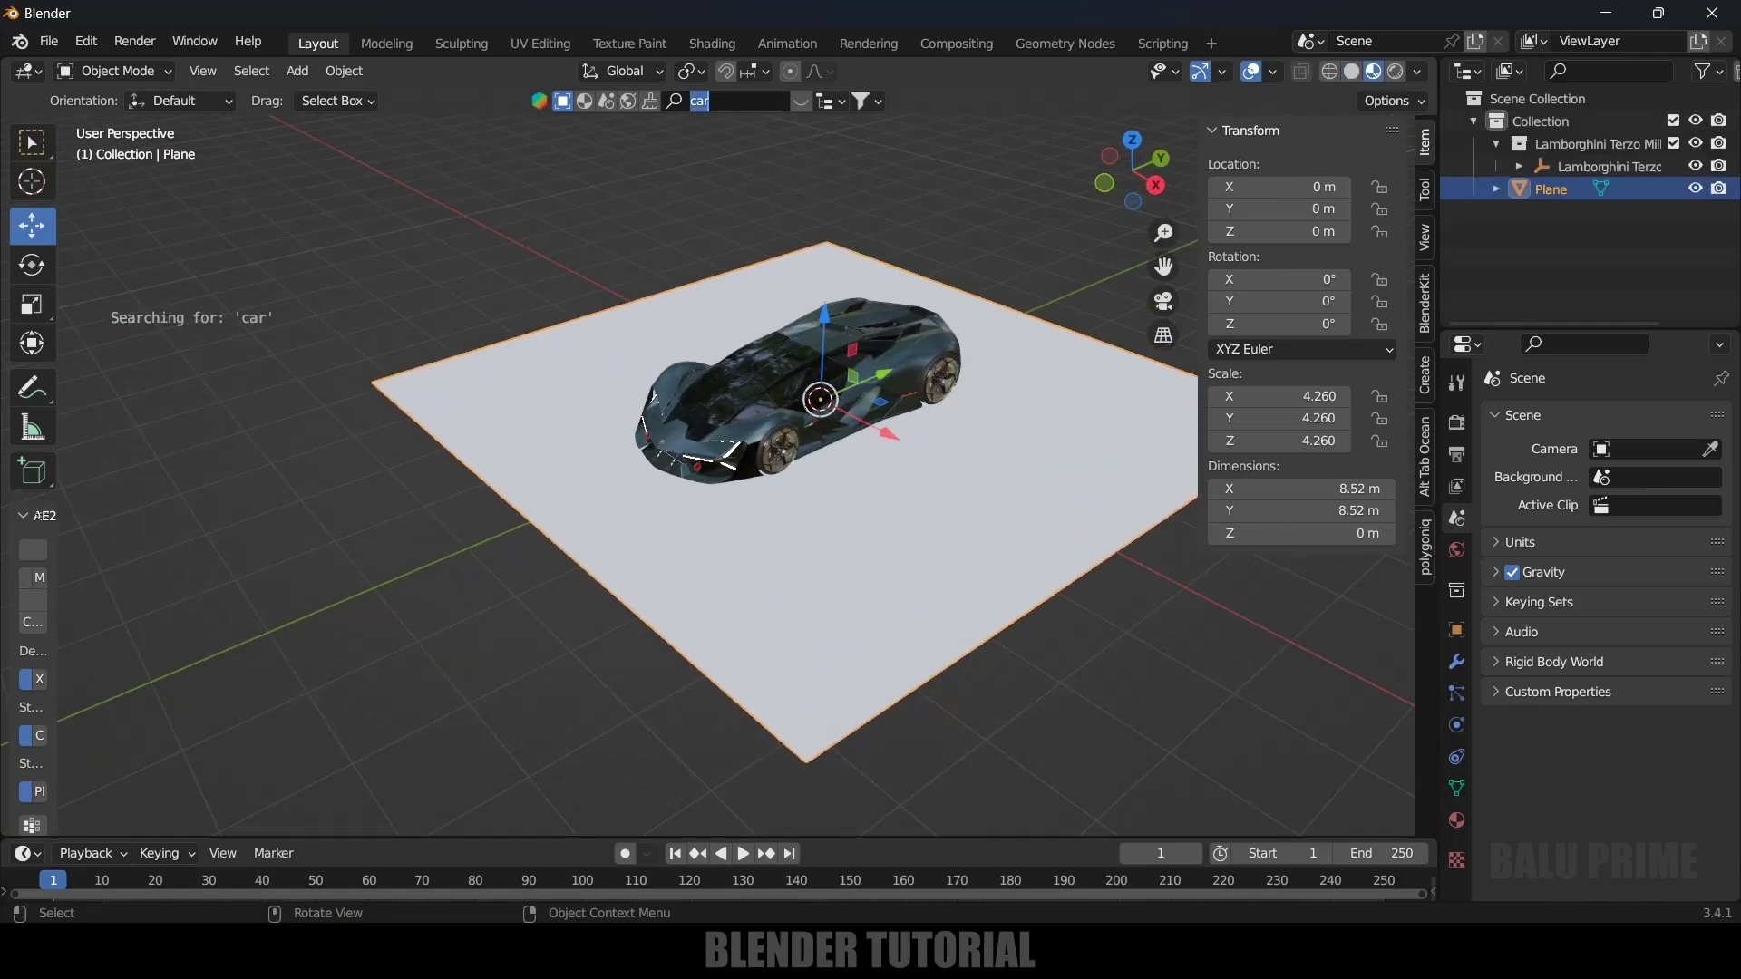
pyautogui.press('BackSpace')
pyautogui.click(587, 100)
pyautogui.click(607, 101)
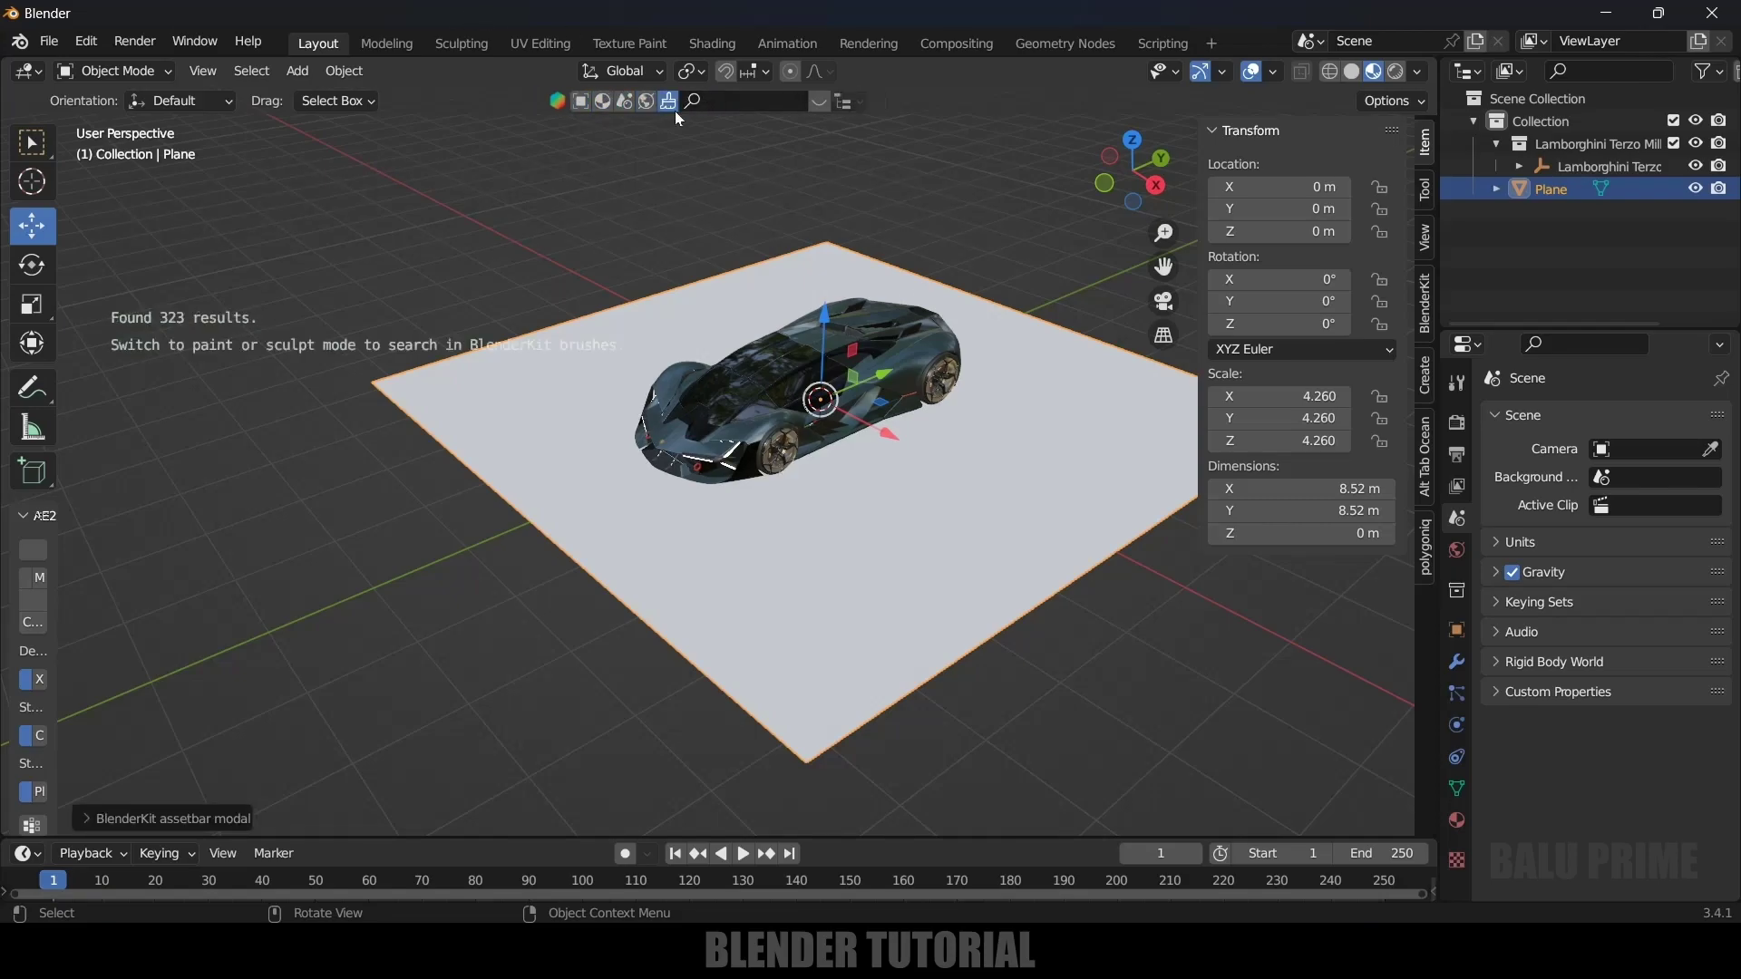
pyautogui.click(602, 102)
# Apply the Road 1 BlenderKit material to the plane
pyautogui.moveTo(376, 243)
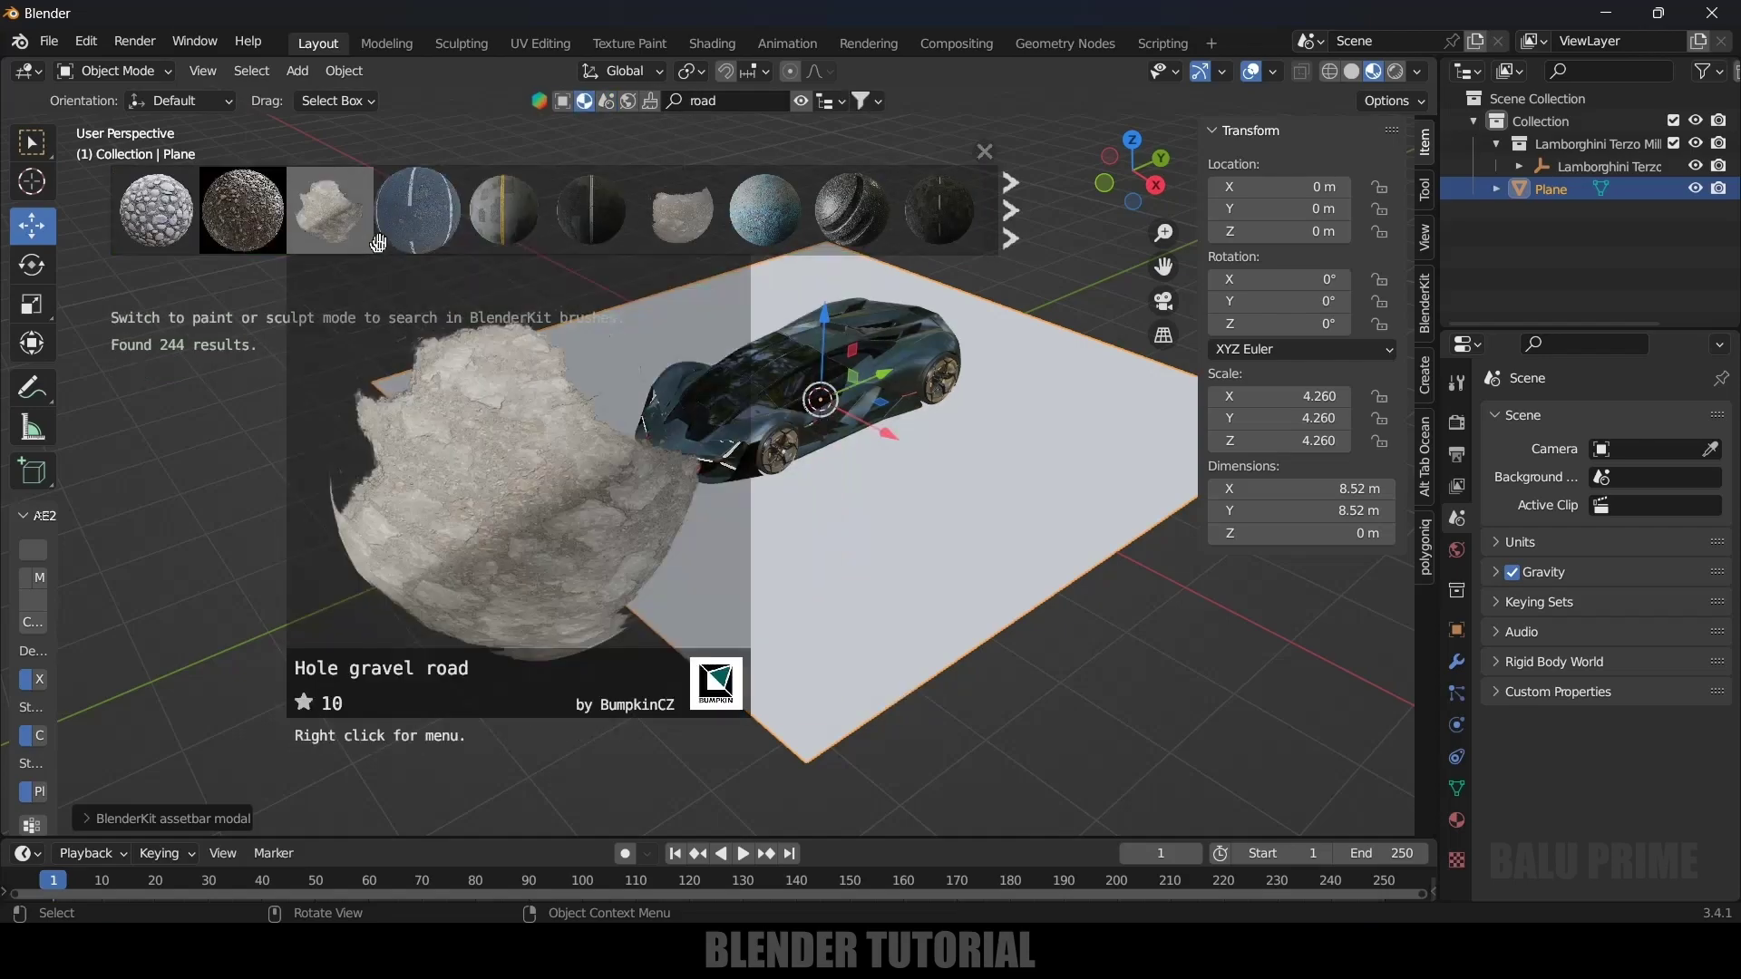
pyautogui.moveTo(559, 247)
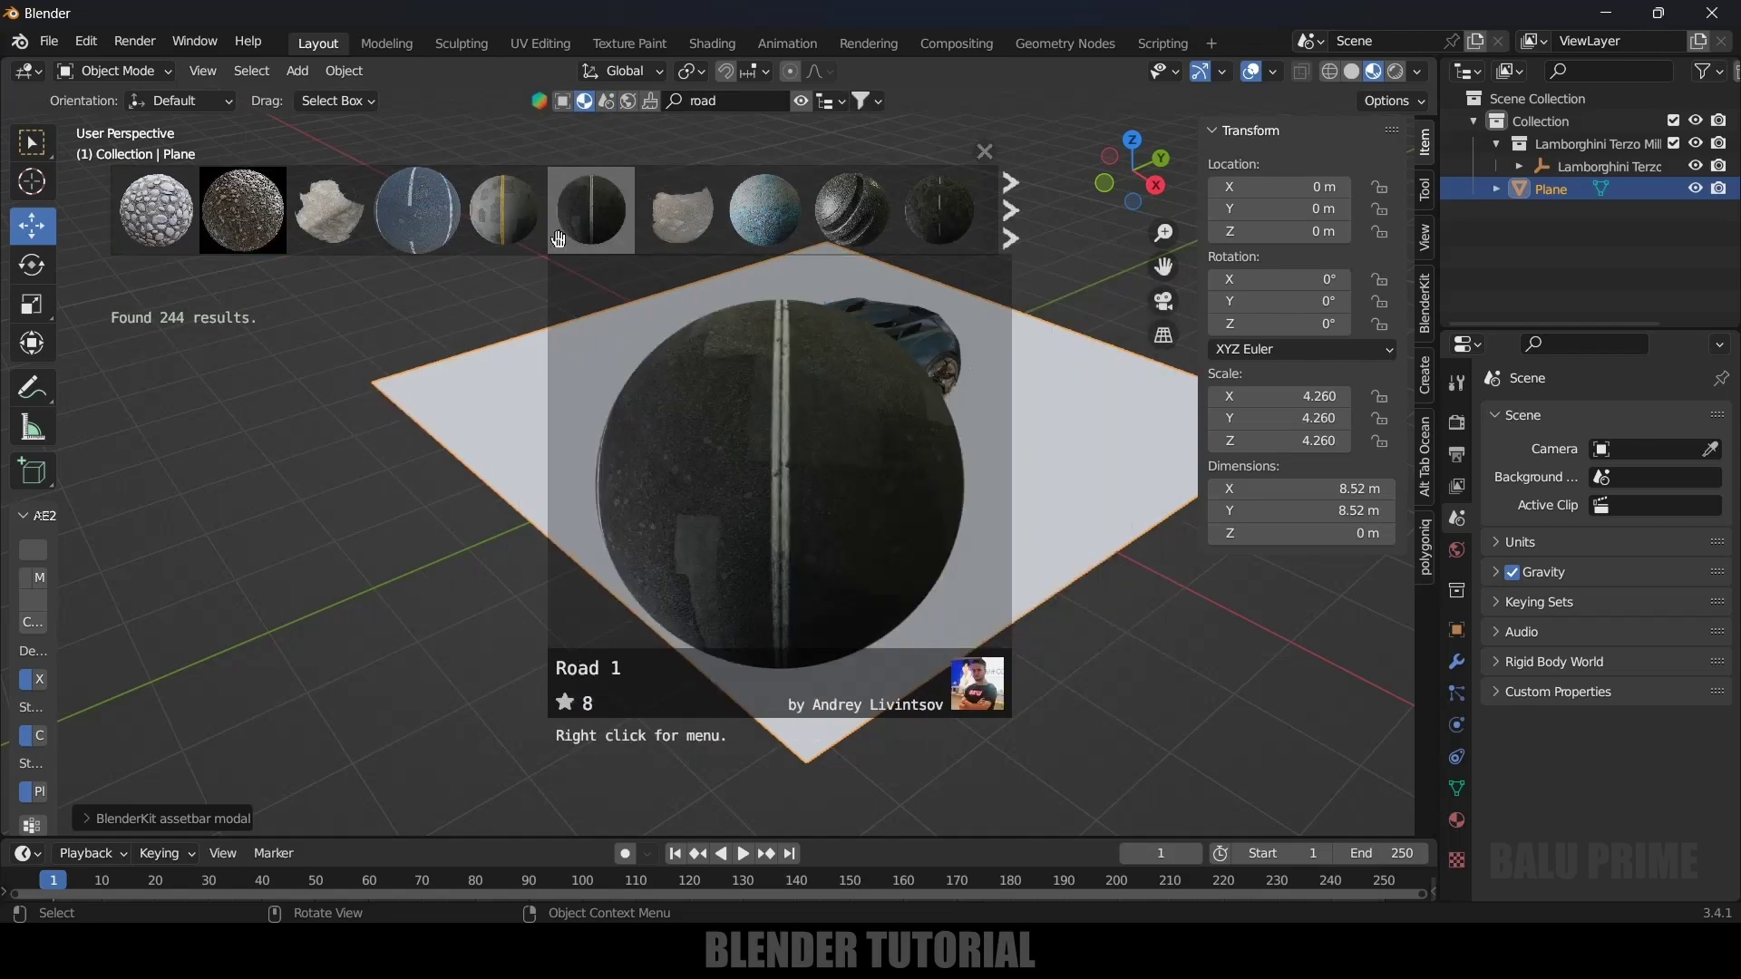
pyautogui.moveTo(590, 232); pyautogui.dragTo(526, 346)
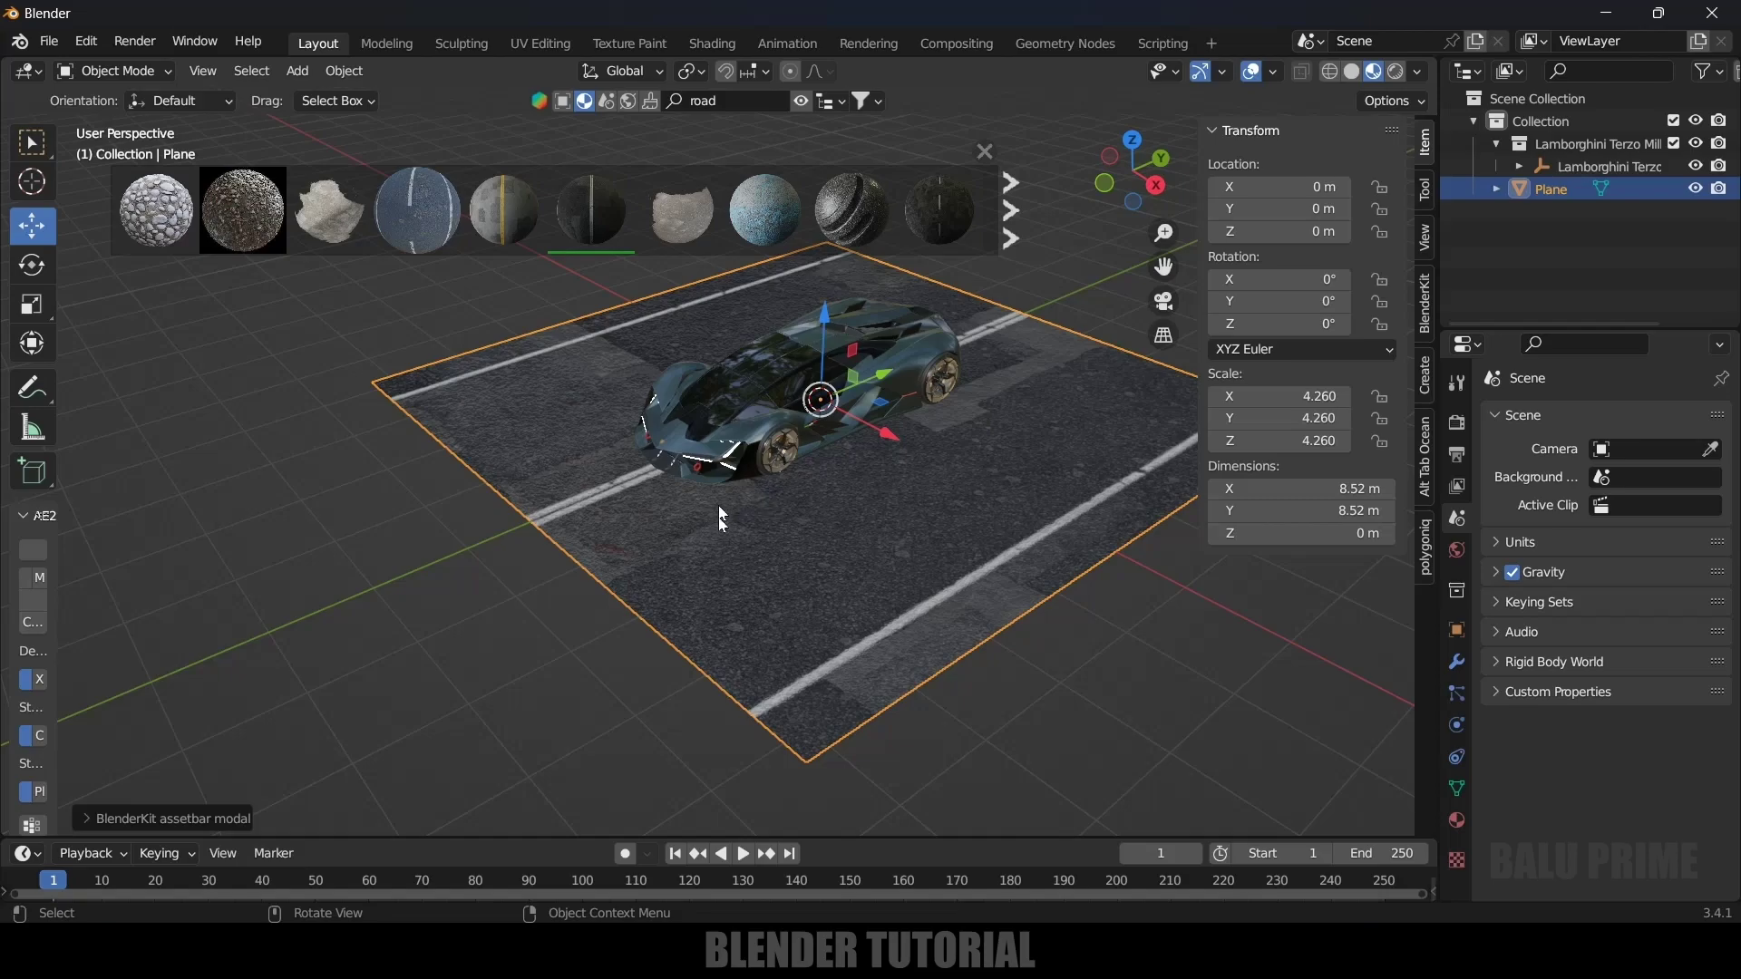
# Move the road plane about 1.53 m along the X axis so the car sits in one lane, and close the asset bar
pyautogui.scroll(-3, 850, 513)
pyautogui.moveTo(848, 506); pyautogui.dragTo(900, 519, button='middle')
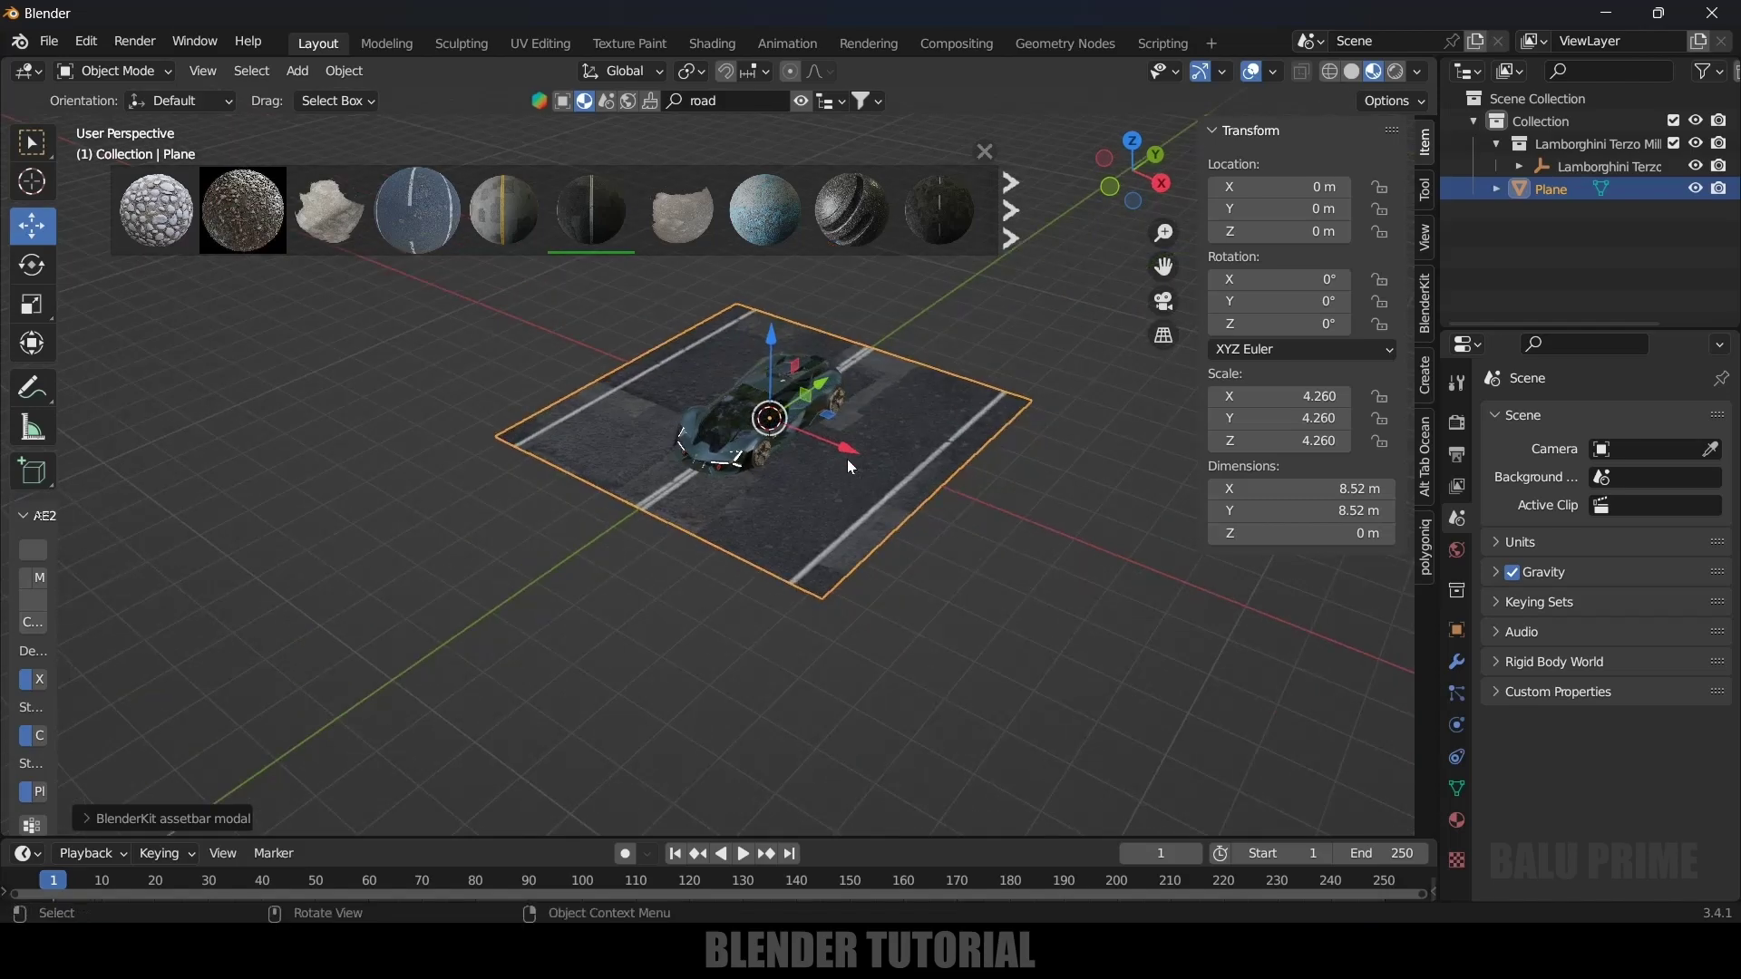
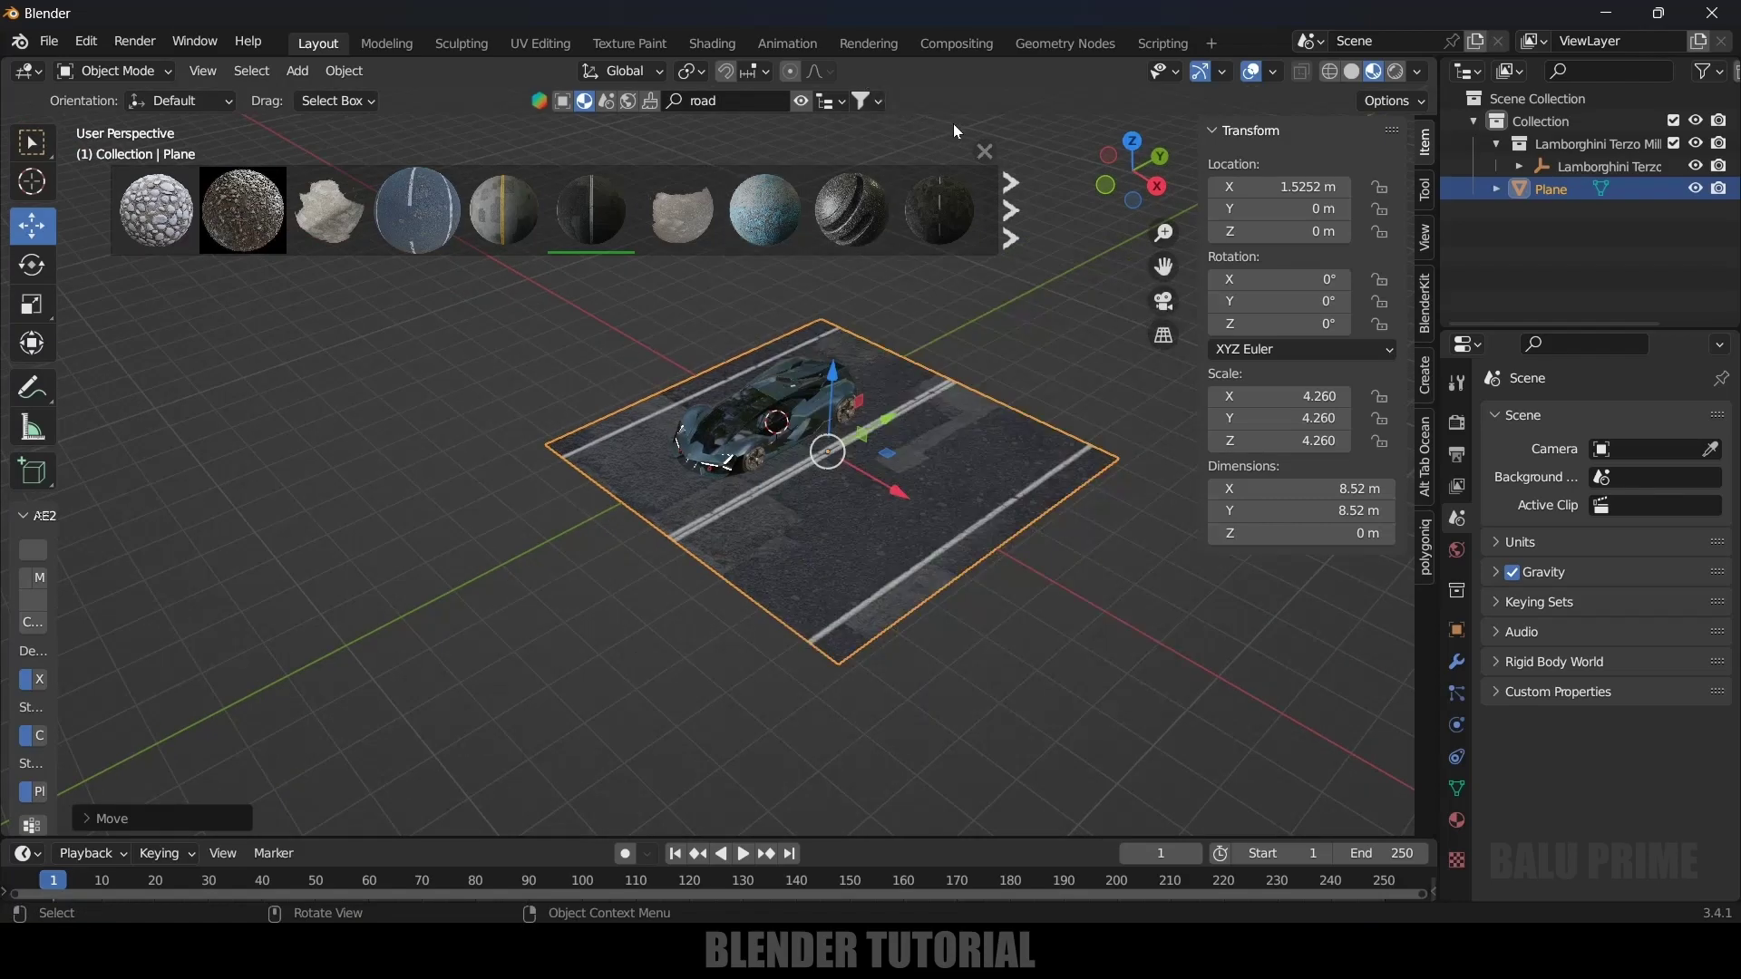
pyautogui.click(986, 151)
pyautogui.scroll(-2, 458, 299)
pyautogui.scroll(1, 341, 199)
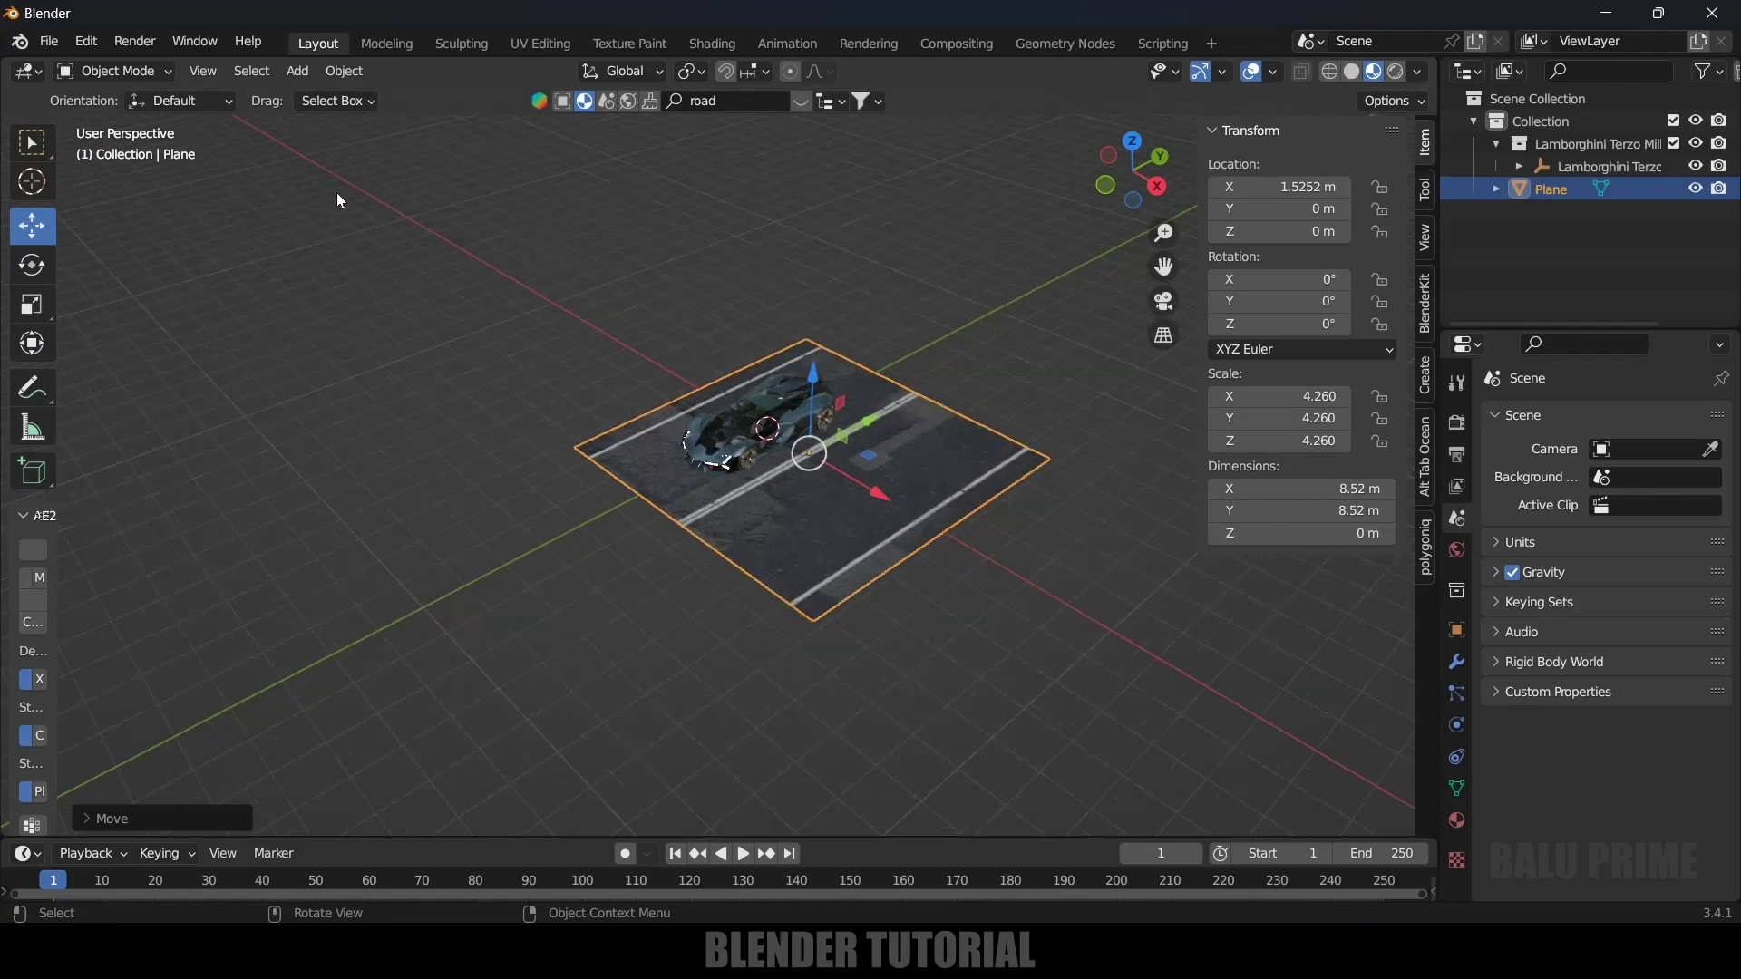
# Add a cube, move it beside the road to about X -4.05 m, Y -0.51 m, and scale it uniformly to about 0.354
pyautogui.click(295, 72)
pyautogui.moveTo(313, 103)
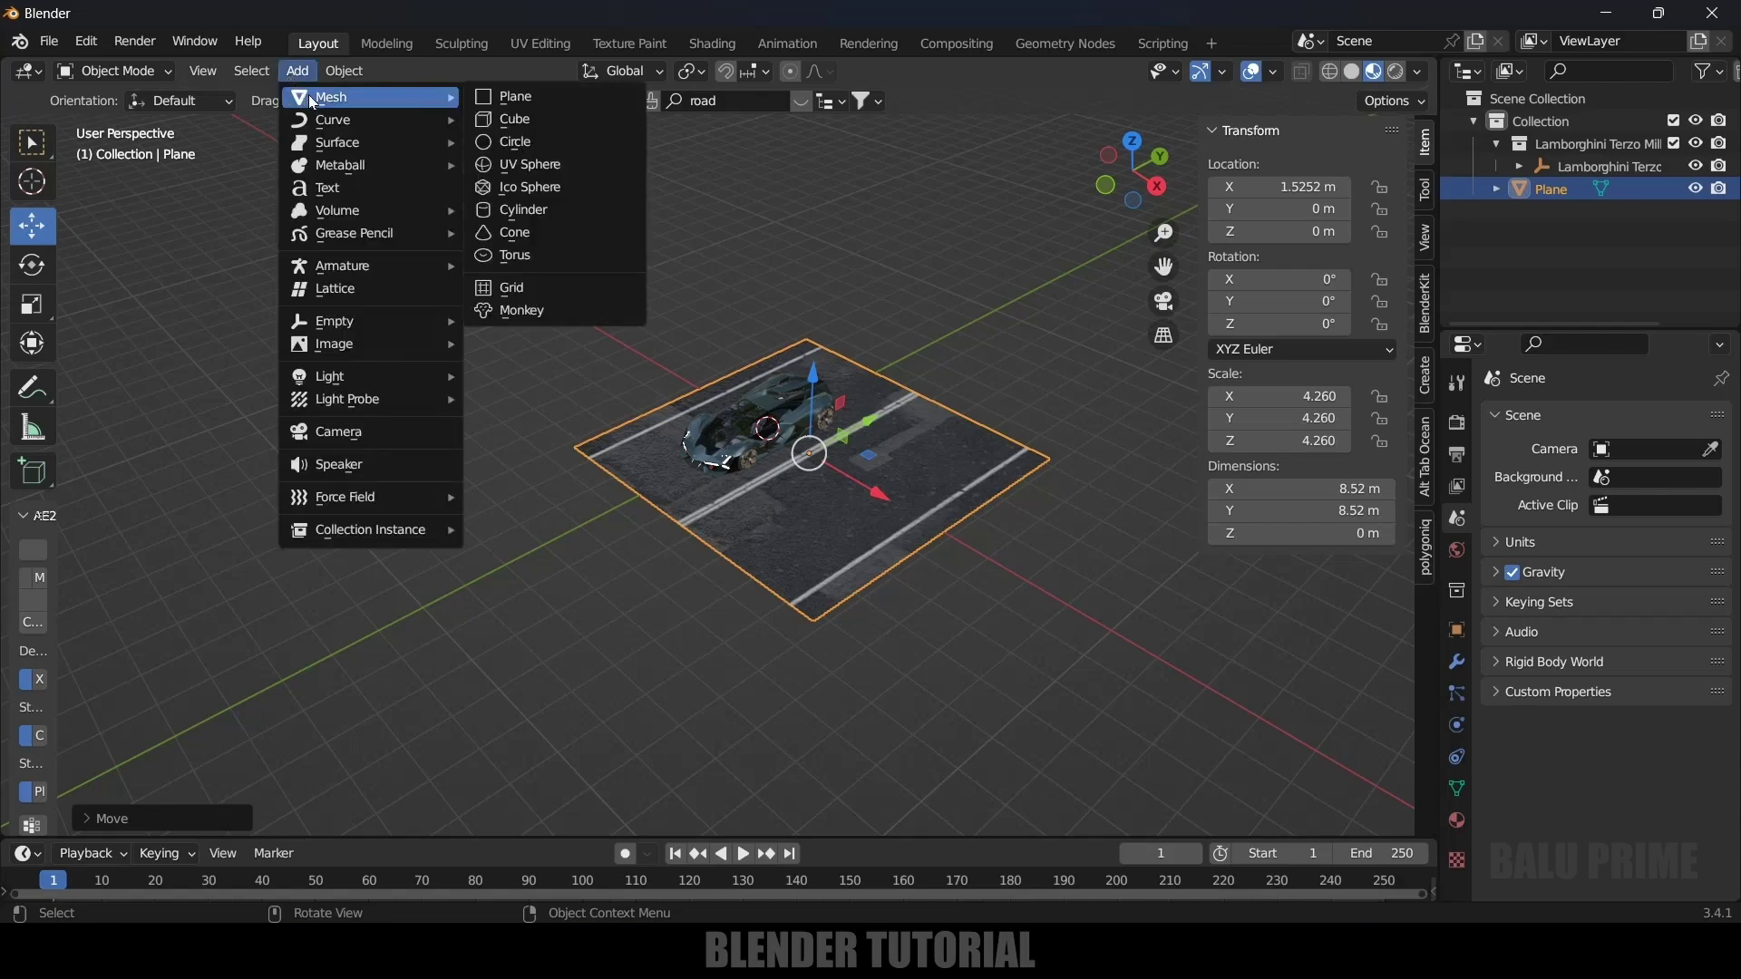
pyautogui.click(512, 118)
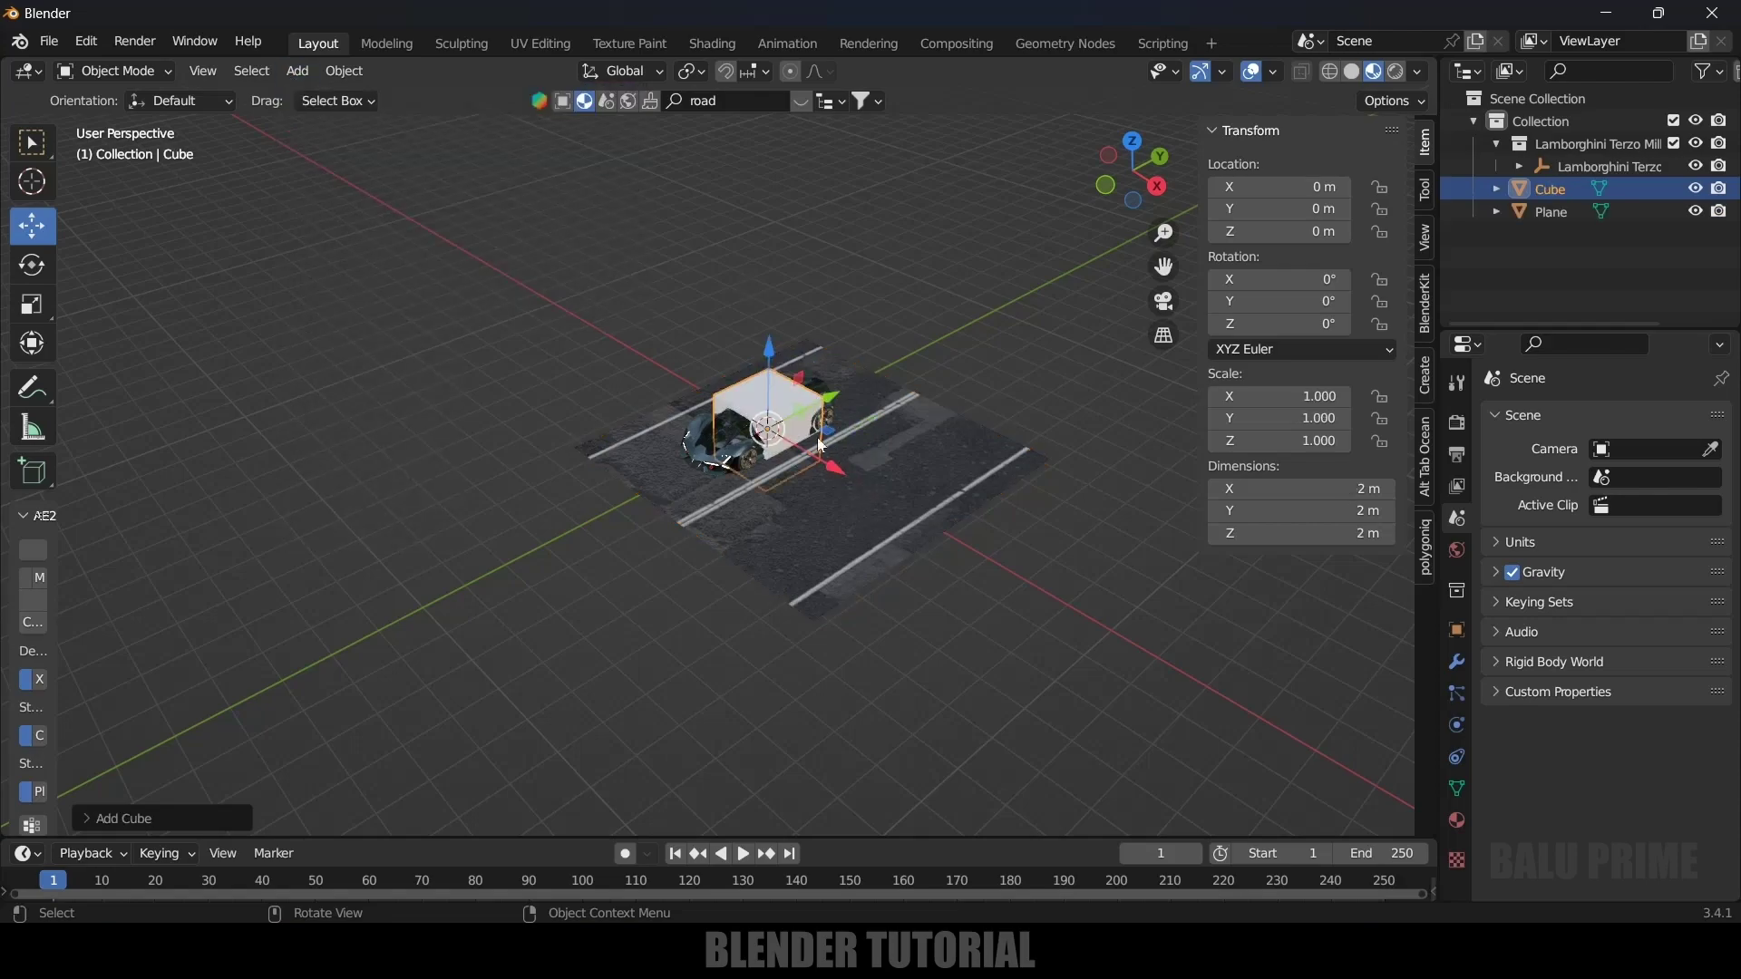
pyautogui.moveTo(835, 466); pyautogui.dragTo(736, 411)
pyautogui.moveTo(725, 343); pyautogui.dragTo(713, 352)
pyautogui.press('s')
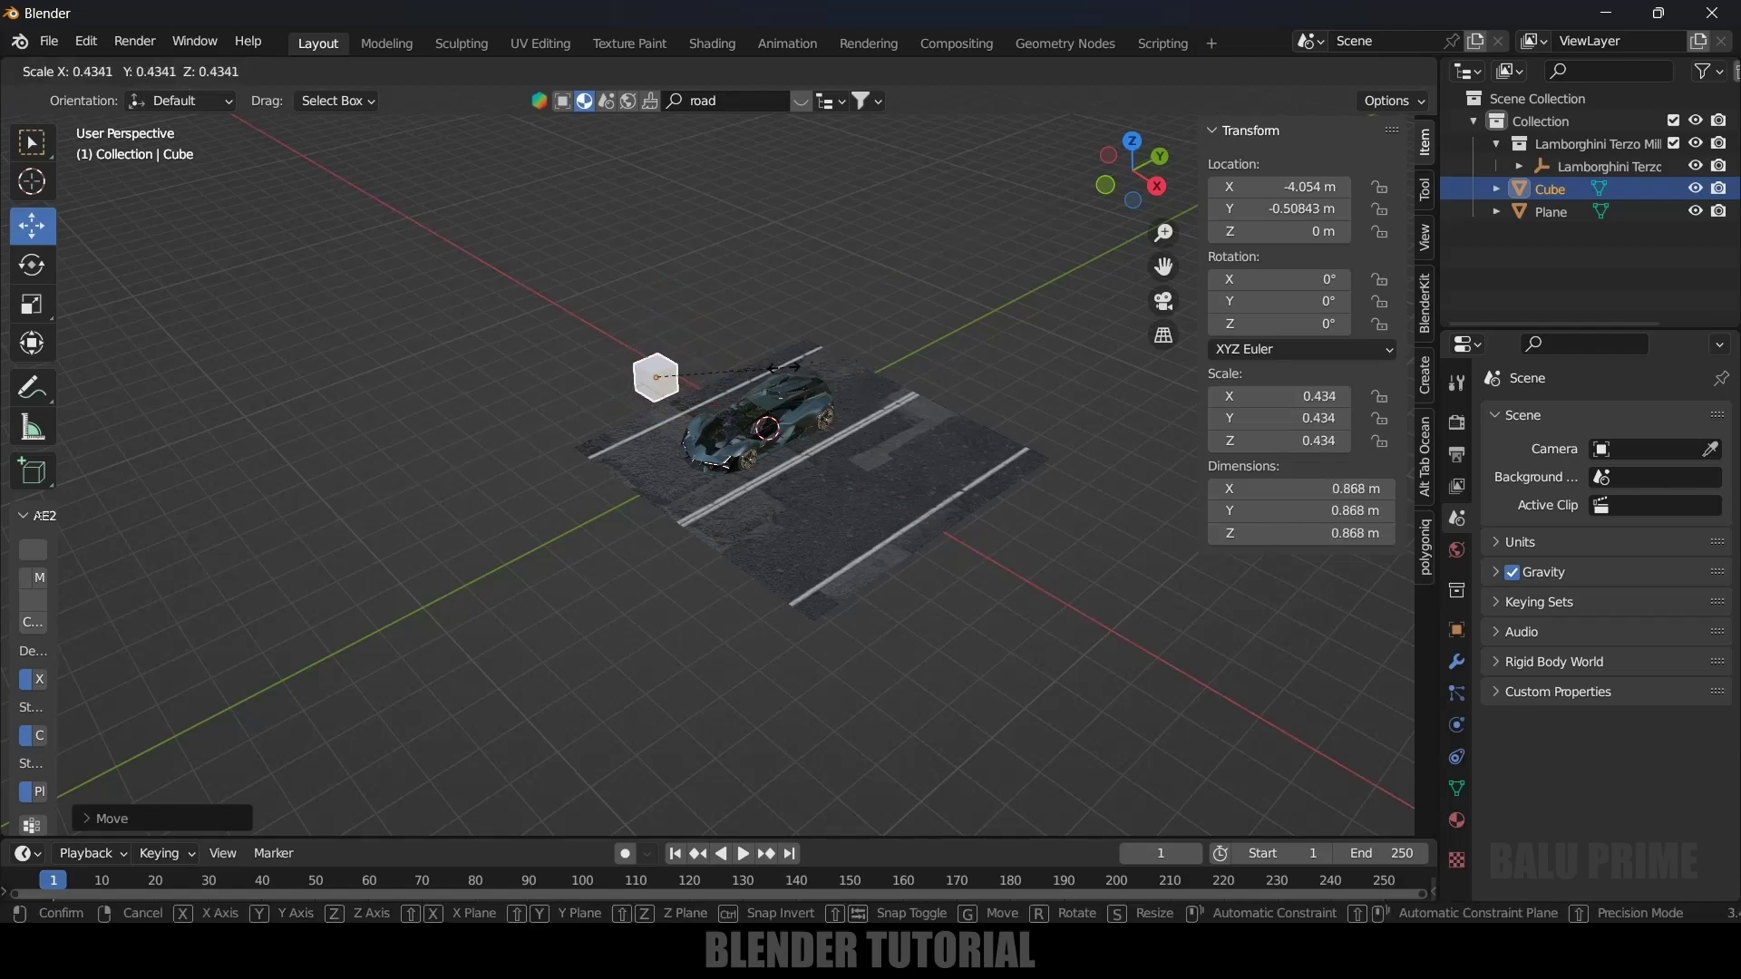
pyautogui.click(745, 376)
# Stretch the cube along Z into a pillar about 8.42 m tall and move it to the front end of the road's car-side edge
pyautogui.press('s')
pyautogui.press('z')
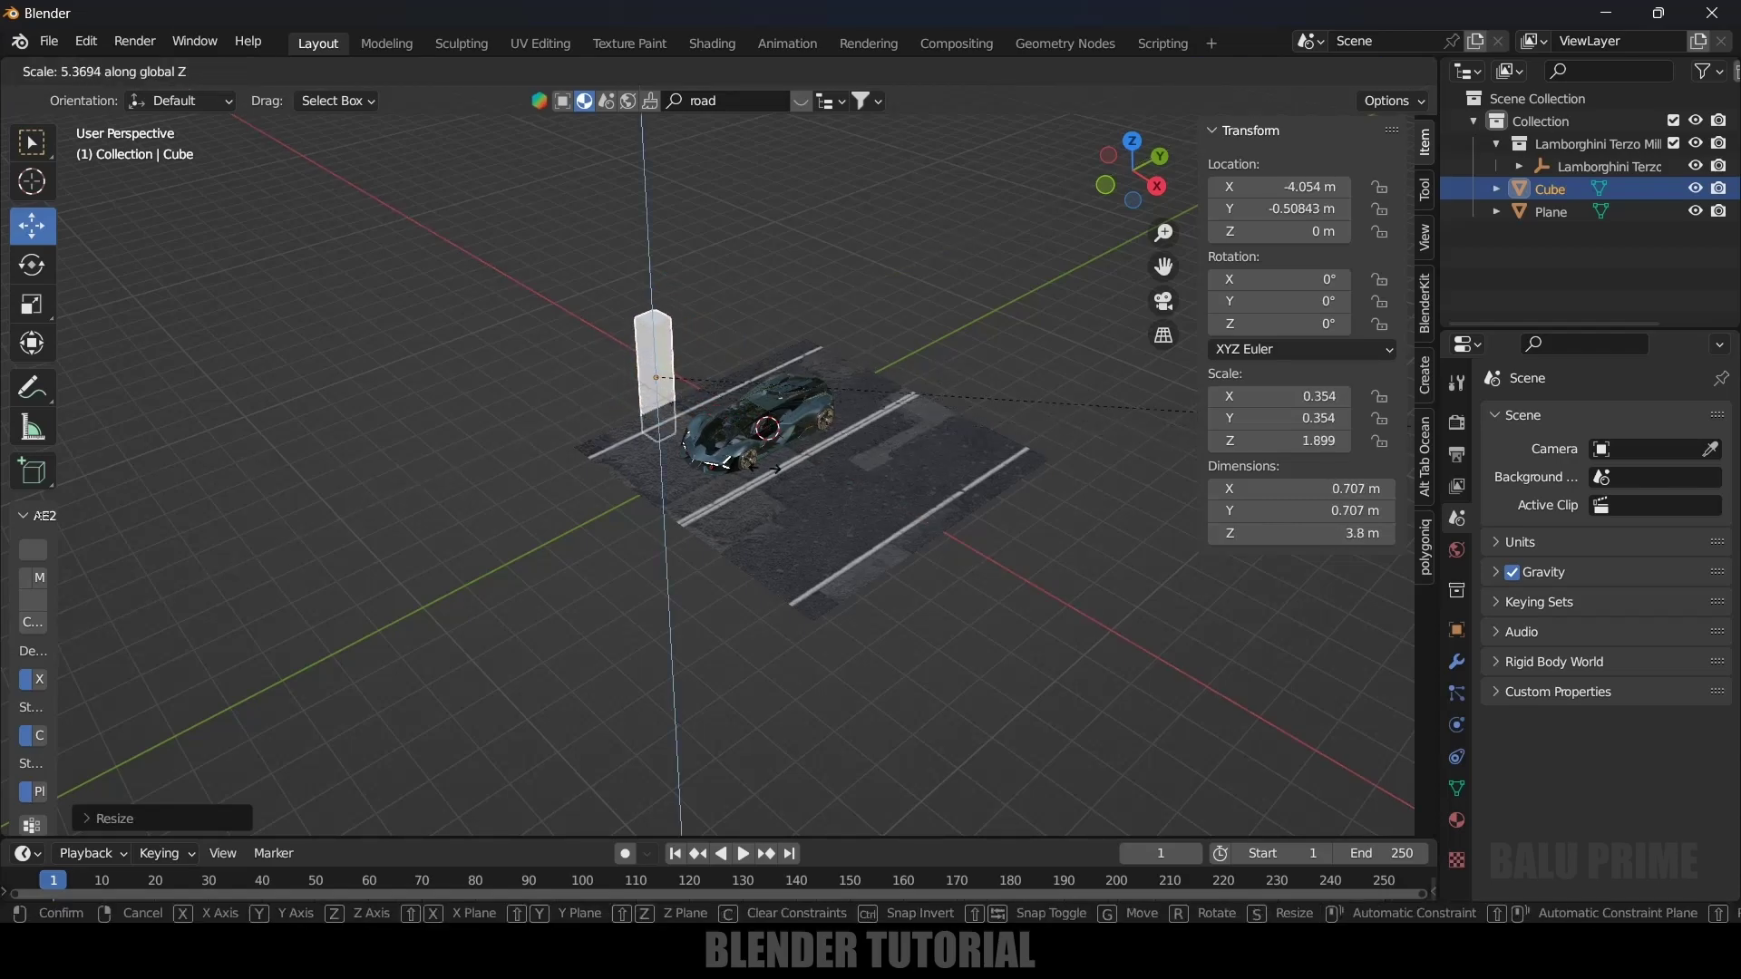
pyautogui.click(893, 482)
pyautogui.press('g')
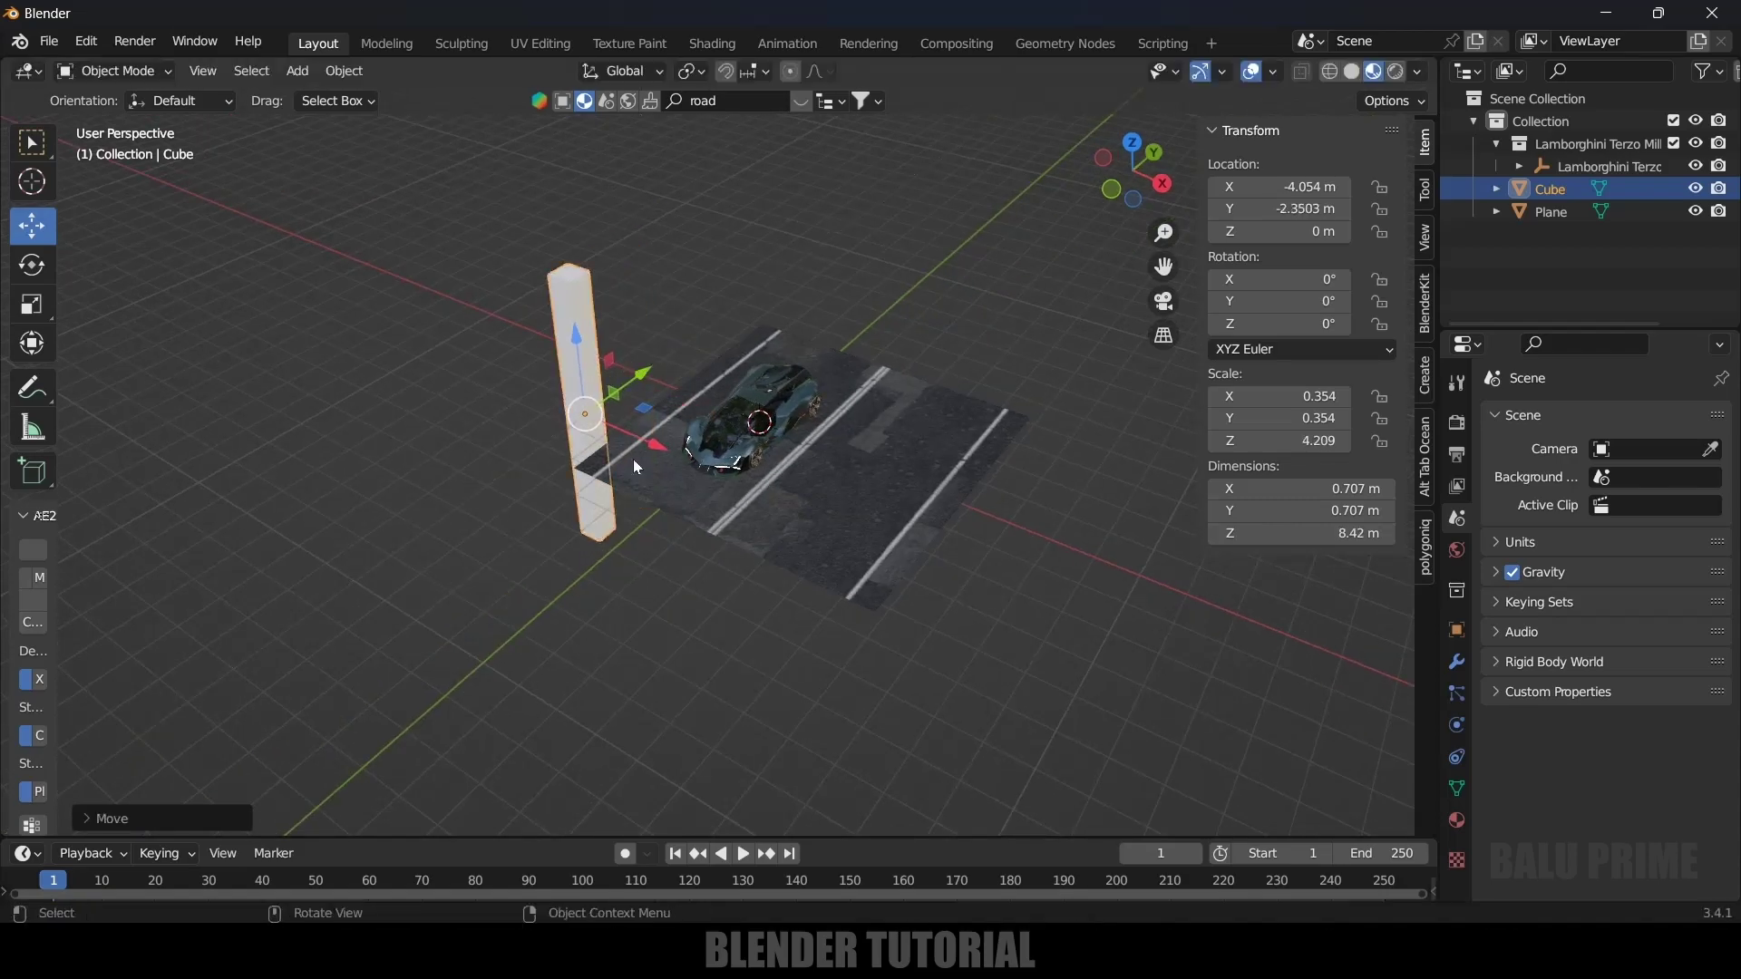
pyautogui.click(633, 459)
# Duplicate the pillar along the Y axis to form an evenly spaced row of four pillars beside the road
pyautogui.hotkey('shift', 'd')
pyautogui.press('y')
pyautogui.click(898, 245)
pyautogui.hotkey('shift', 'd')
pyautogui.press('y')
pyautogui.click(443, 254)
pyautogui.moveTo(443, 254); pyautogui.dragTo(502, 265, button='middle')
# Duplicate a pillar, shorten the copy along Z and lengthen it along Y into a block about 9.49 m long spanning the row
pyautogui.hotkey('shift', 'd')
pyautogui.click(1097, 303)
pyautogui.press('s')
pyautogui.press('z')
pyautogui.moveTo(1096, 303); pyautogui.dragTo(807, 397, button='middle')
pyautogui.press('s')
pyautogui.press('y')
pyautogui.click(807, 397)
# Shift the long block along X to the foot of the pillars and scale its height to about 2.65 m
pyautogui.press('g')
pyautogui.press('x')
pyautogui.click(695, 415)
pyautogui.moveTo(695, 415); pyautogui.dragTo(907, 435, button='middle')
pyautogui.press('s')
pyautogui.press('z')
pyautogui.click(907, 435)
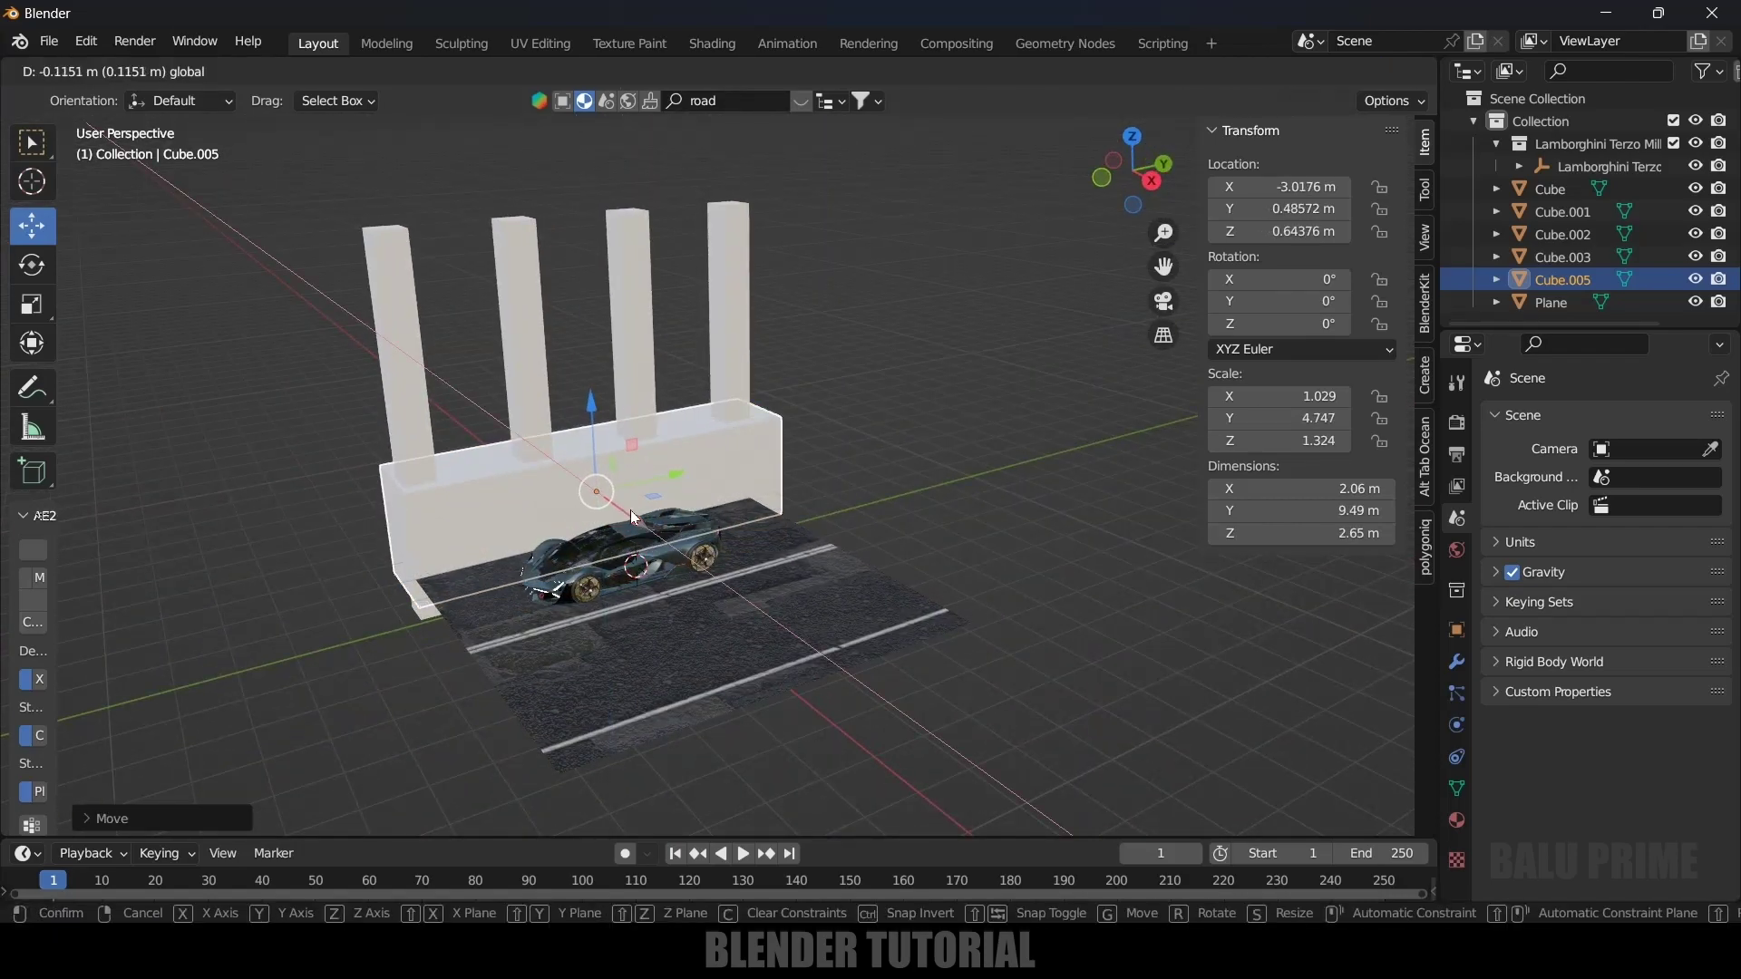
# Duplicate the long block upward as a crossbeam and again at the foot as a base about 3.08 m wide and 1.27 m high
pyautogui.hotkey('shift', 'd')
pyautogui.press('z')
pyautogui.click(1031, 465)
pyautogui.moveTo(1031, 465); pyautogui.dragTo(698, 593, button='middle')
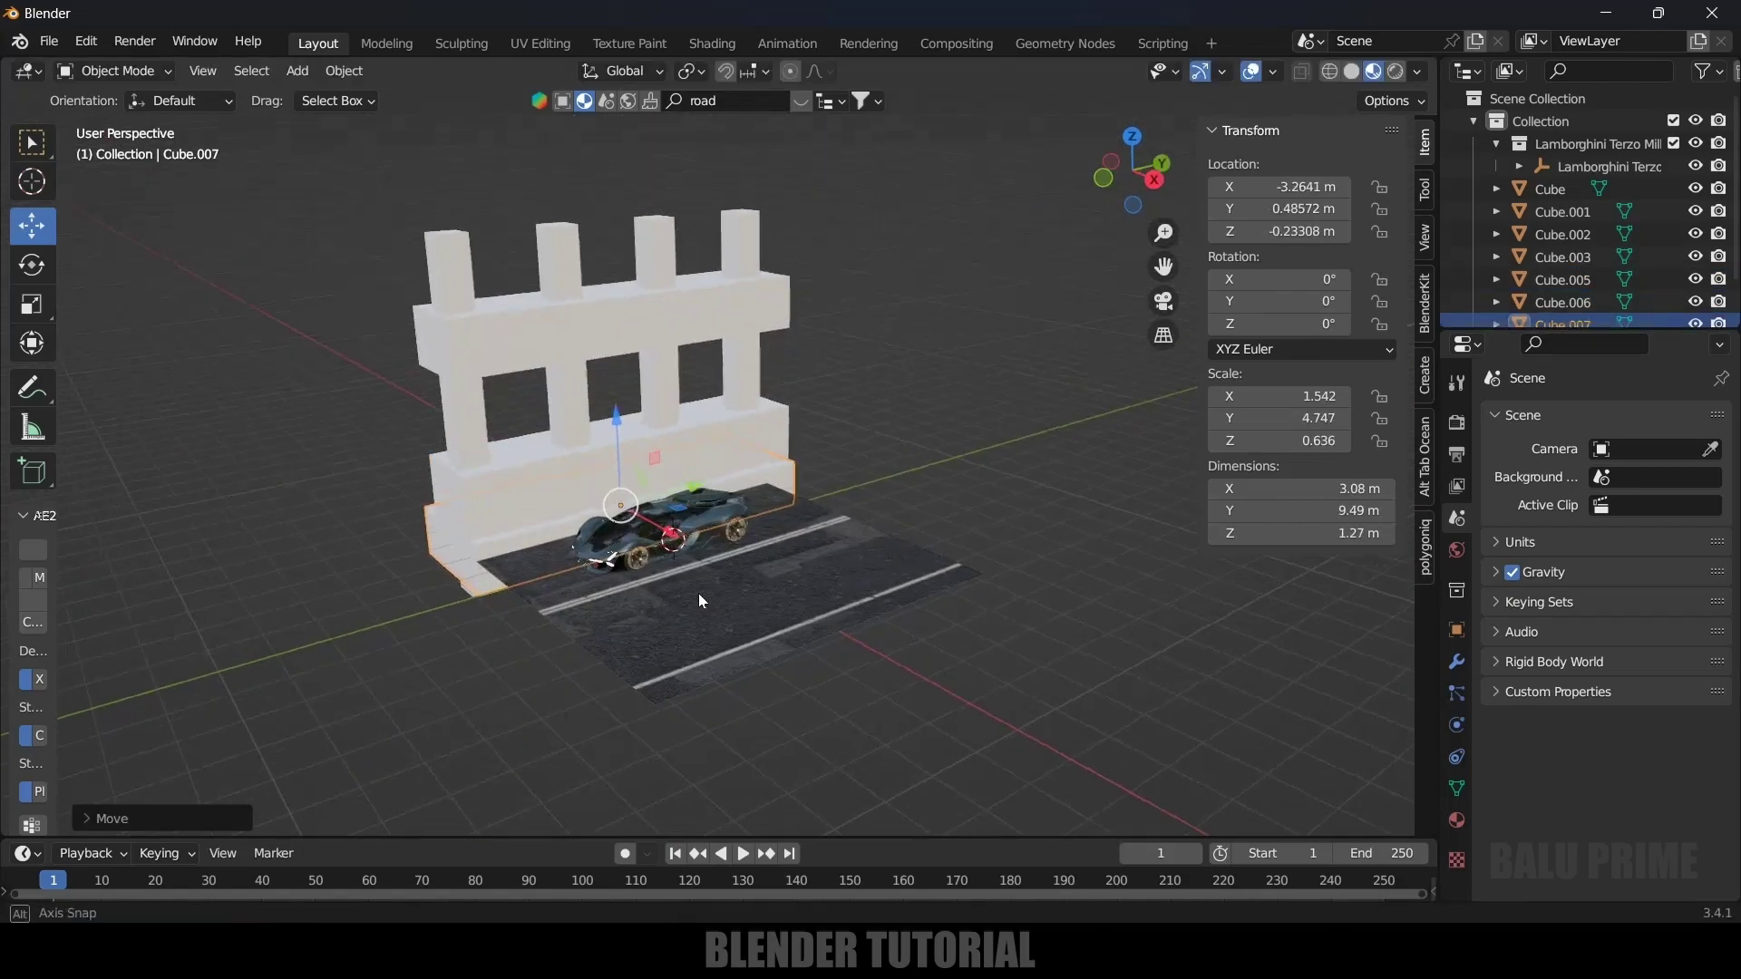
# Select all the pillars, the crossbeam, the lower block and the base, and join them into one object
pyautogui.scroll(3, 698, 593)
pyautogui.click(256, 314)
pyautogui.scroll(-3, 557, 377)
pyautogui.moveTo(225, 254); pyautogui.dragTo(1009, 531)
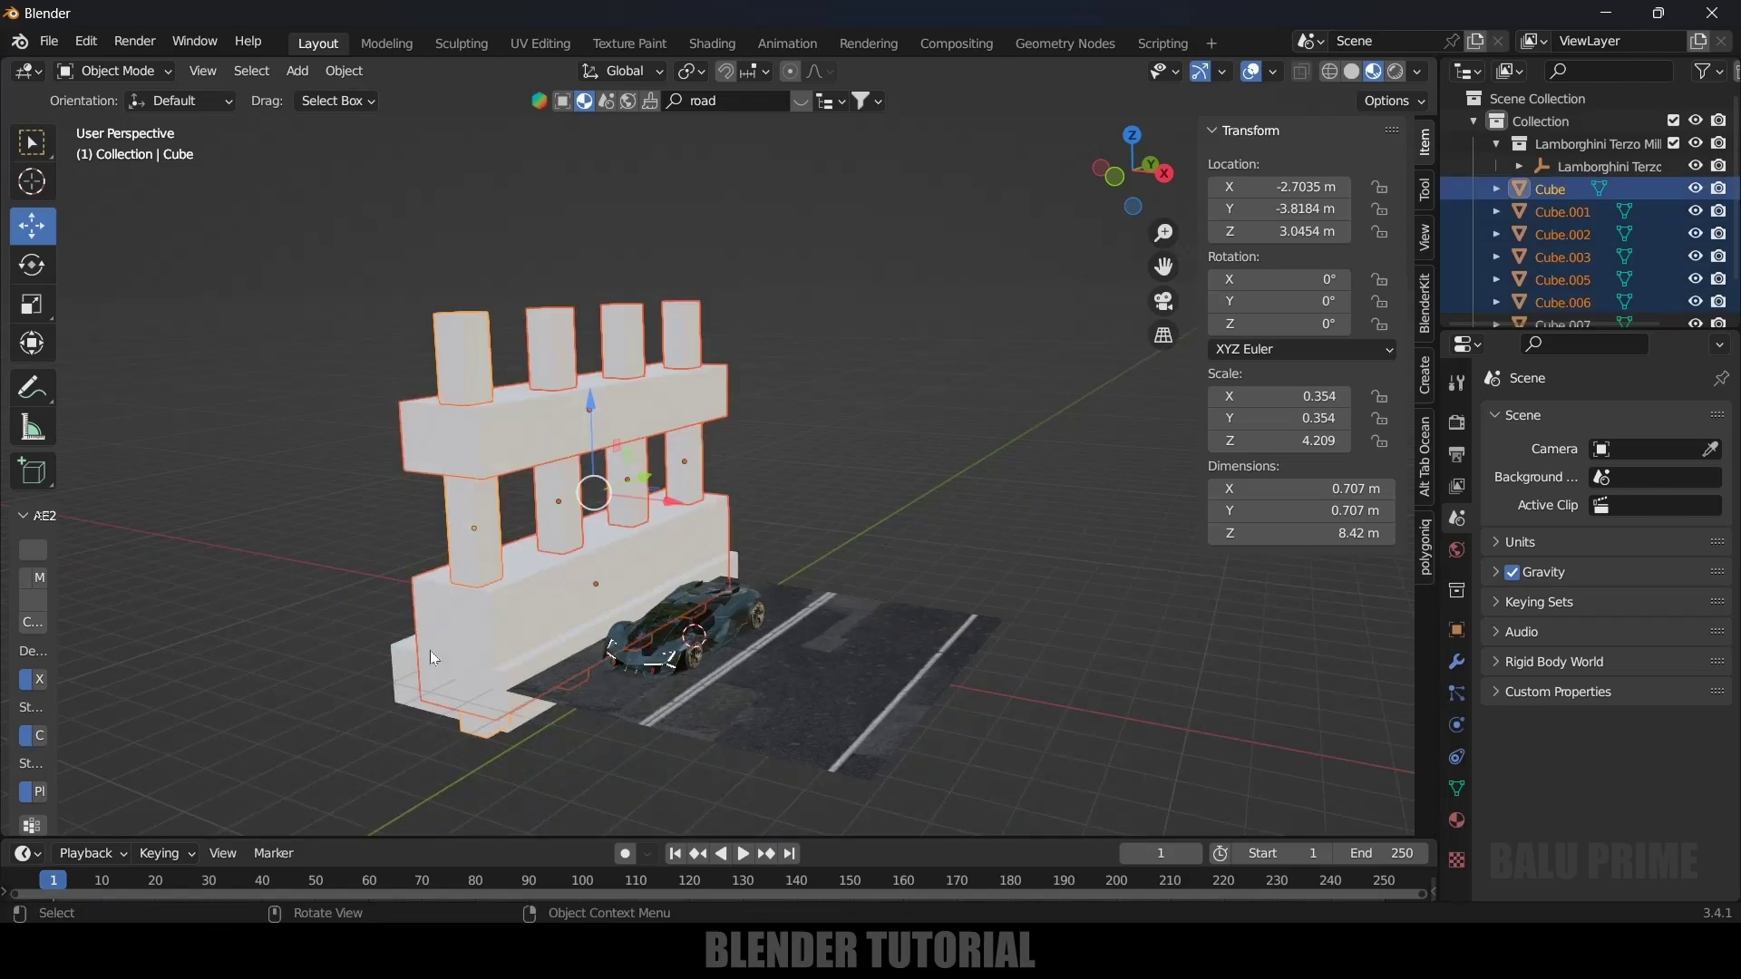
pyautogui.keyDown('shift'); pyautogui.click(399, 676); pyautogui.keyUp('shift')
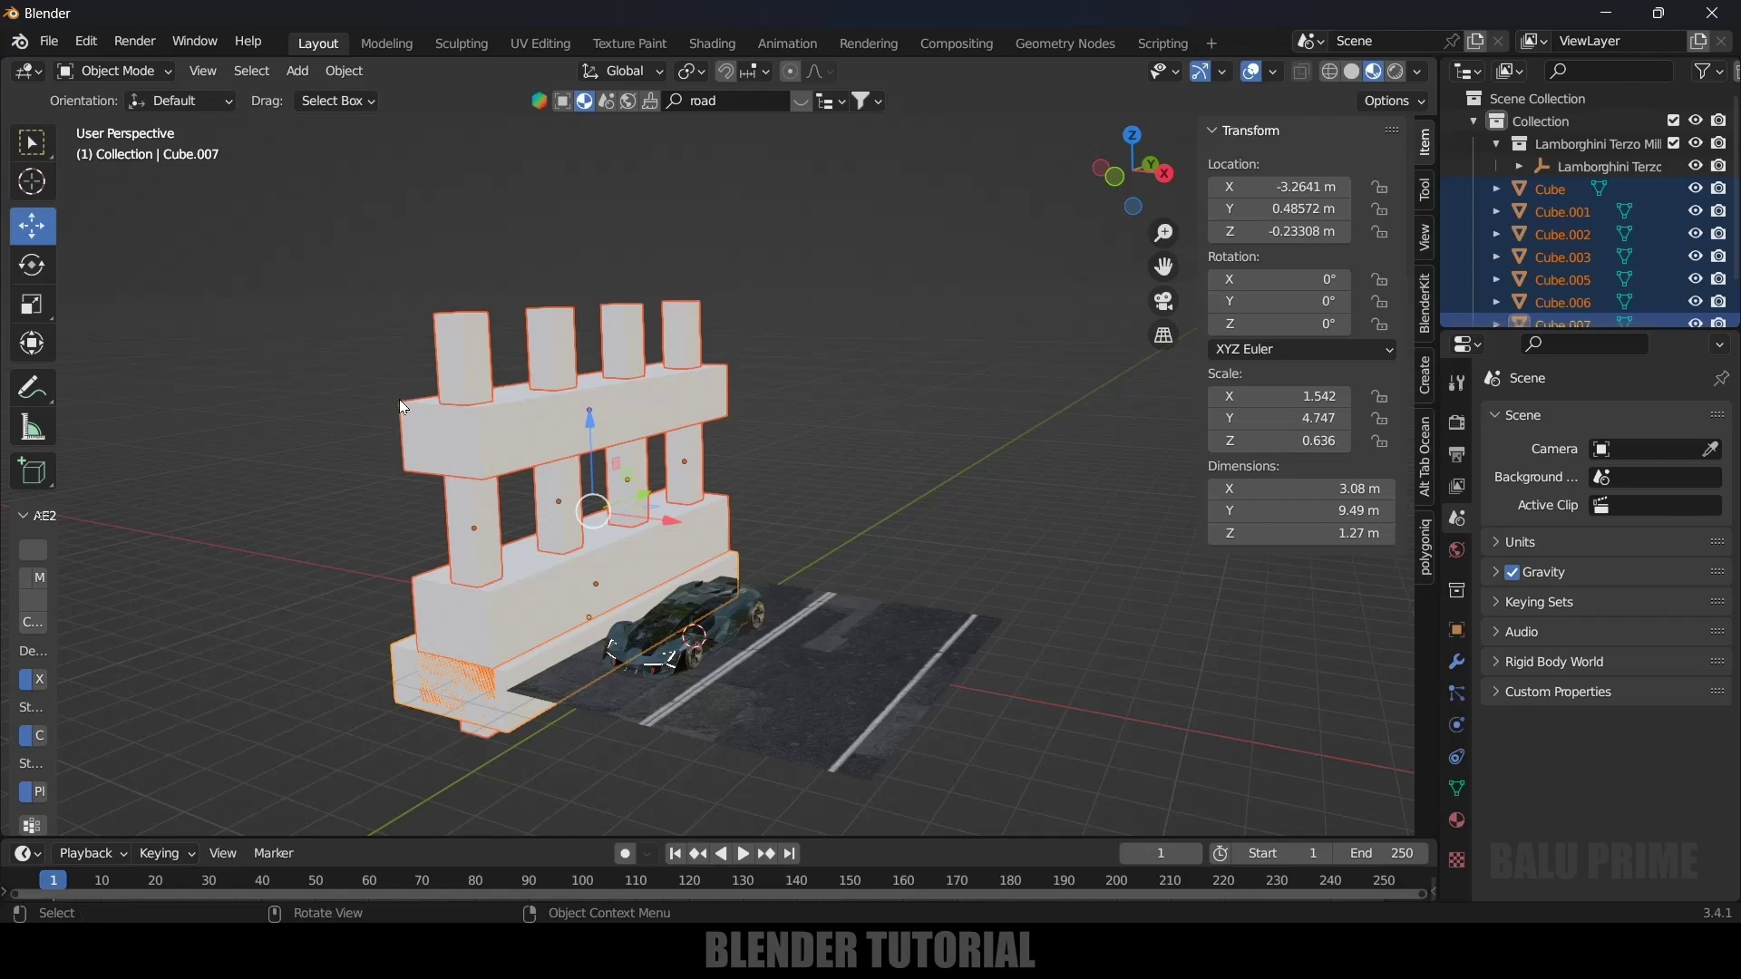
pyautogui.hotkey('ctrl', 'j')
pyautogui.scroll(2, 400, 400)
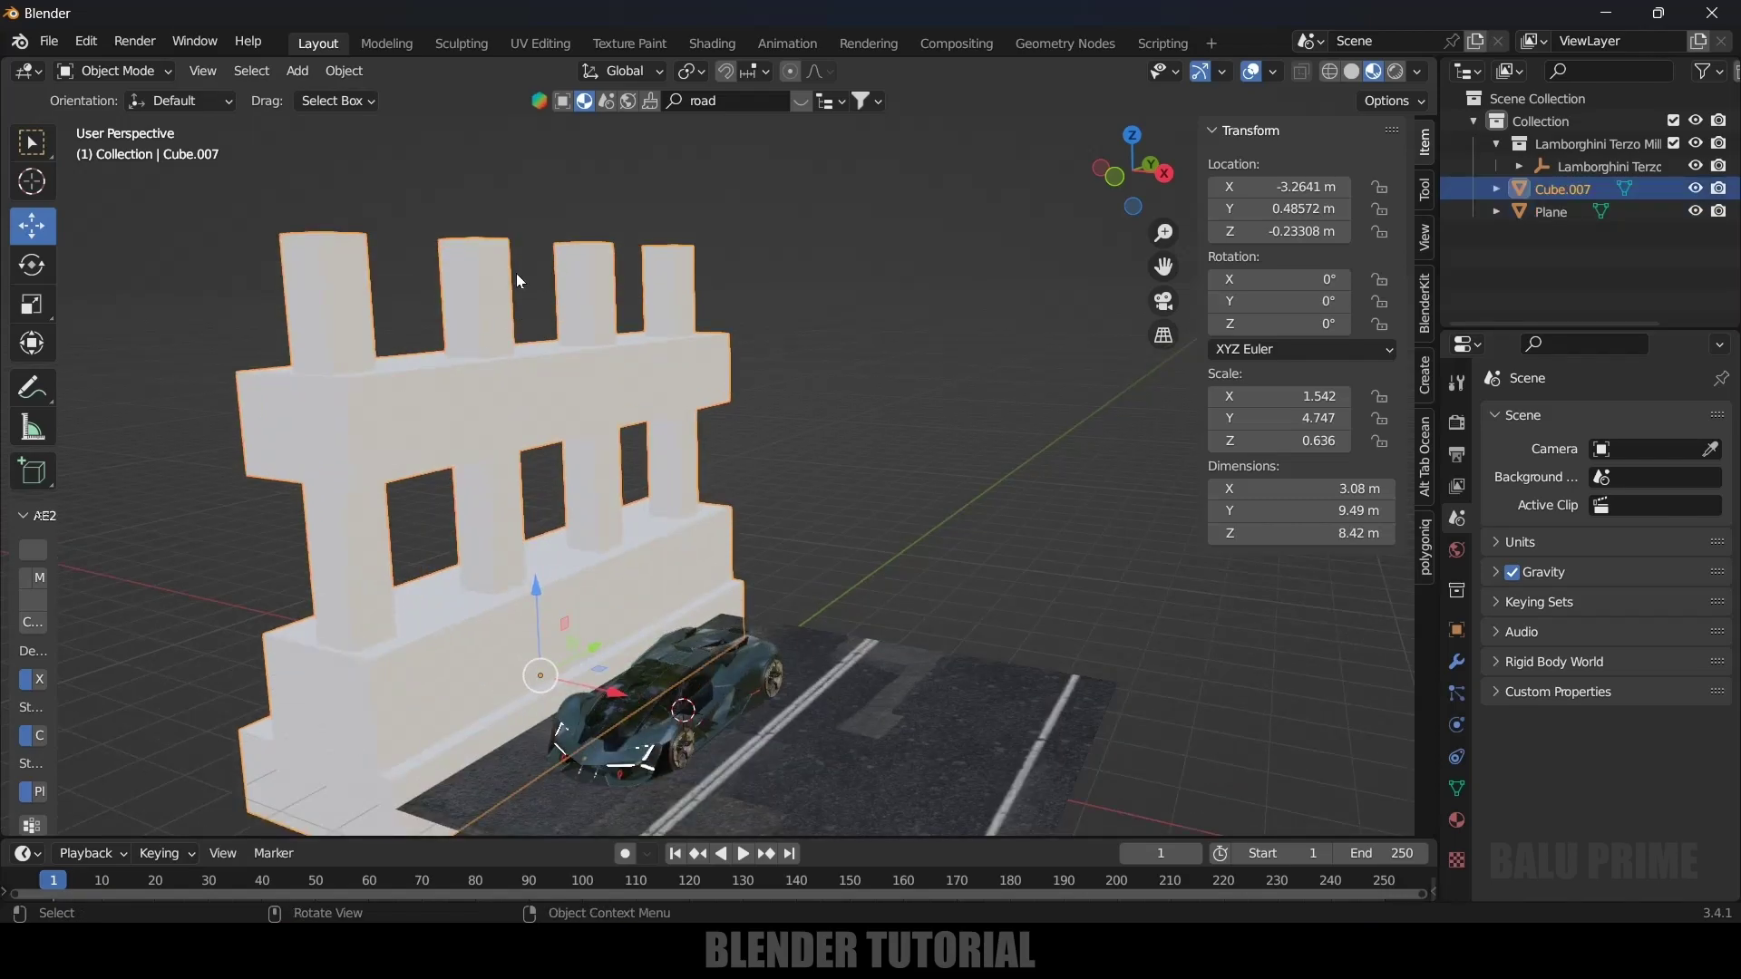
# Edit the joined structure's mesh and add a loop cut near the top of each of the two front pillars
pyautogui.press('Tab')
pyautogui.hotkey('ctrl', 'r')
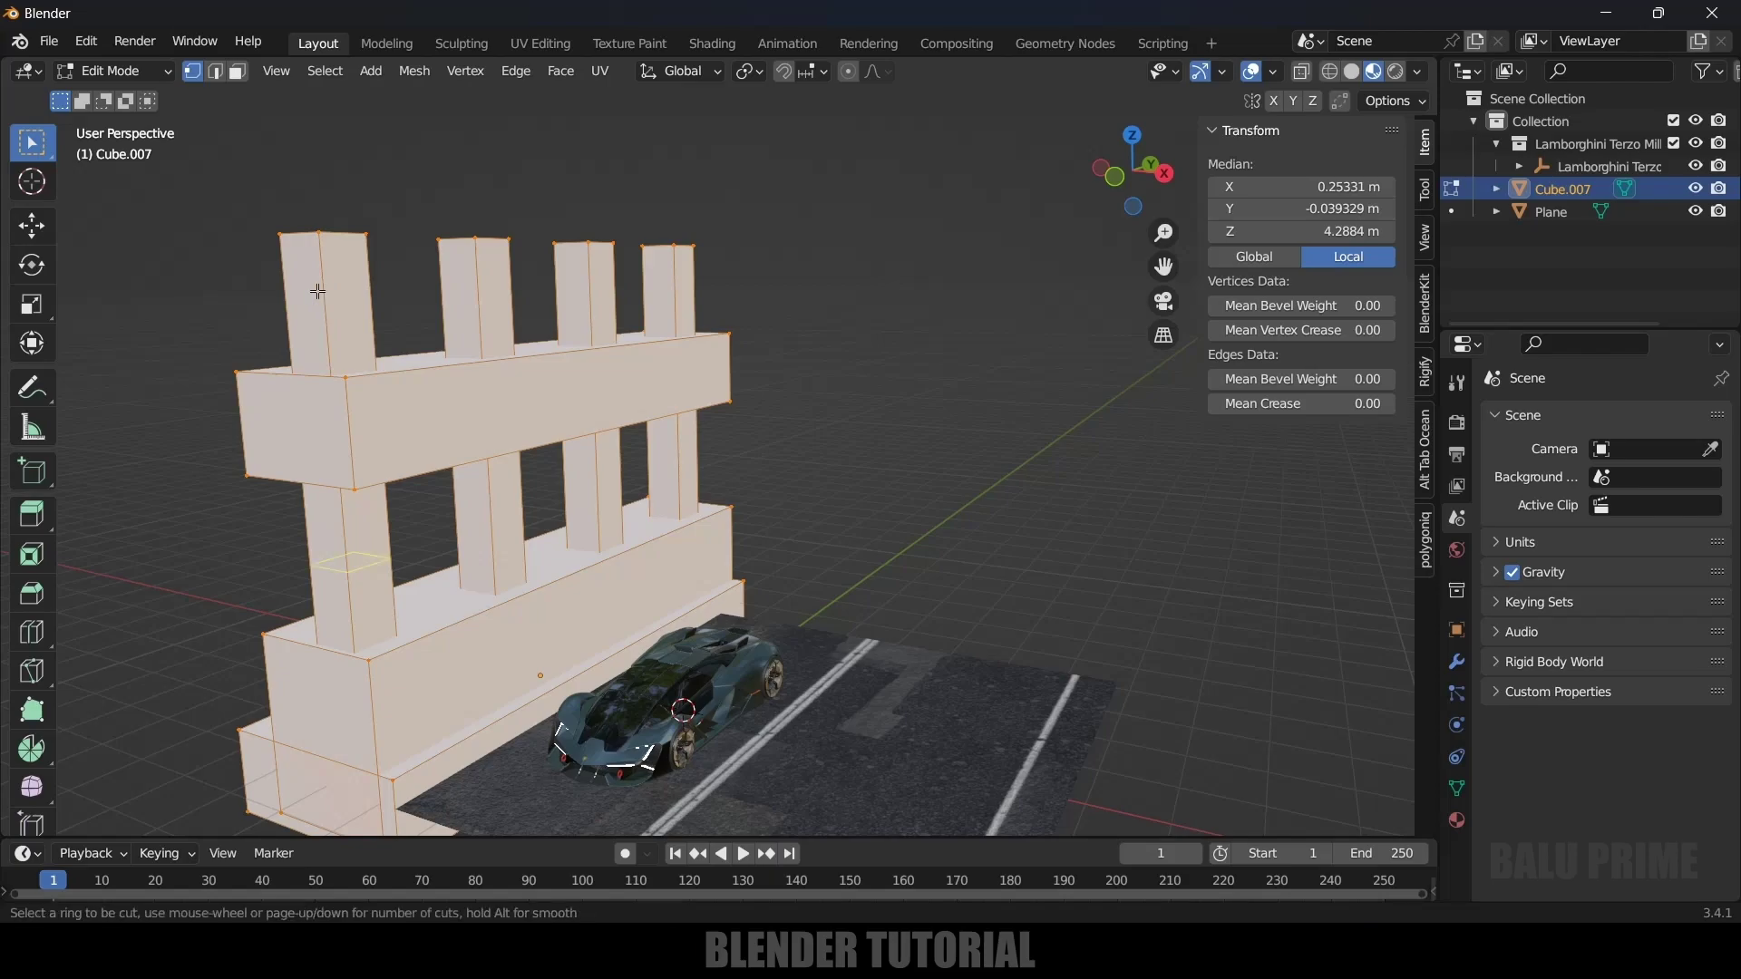
pyautogui.click(346, 291)
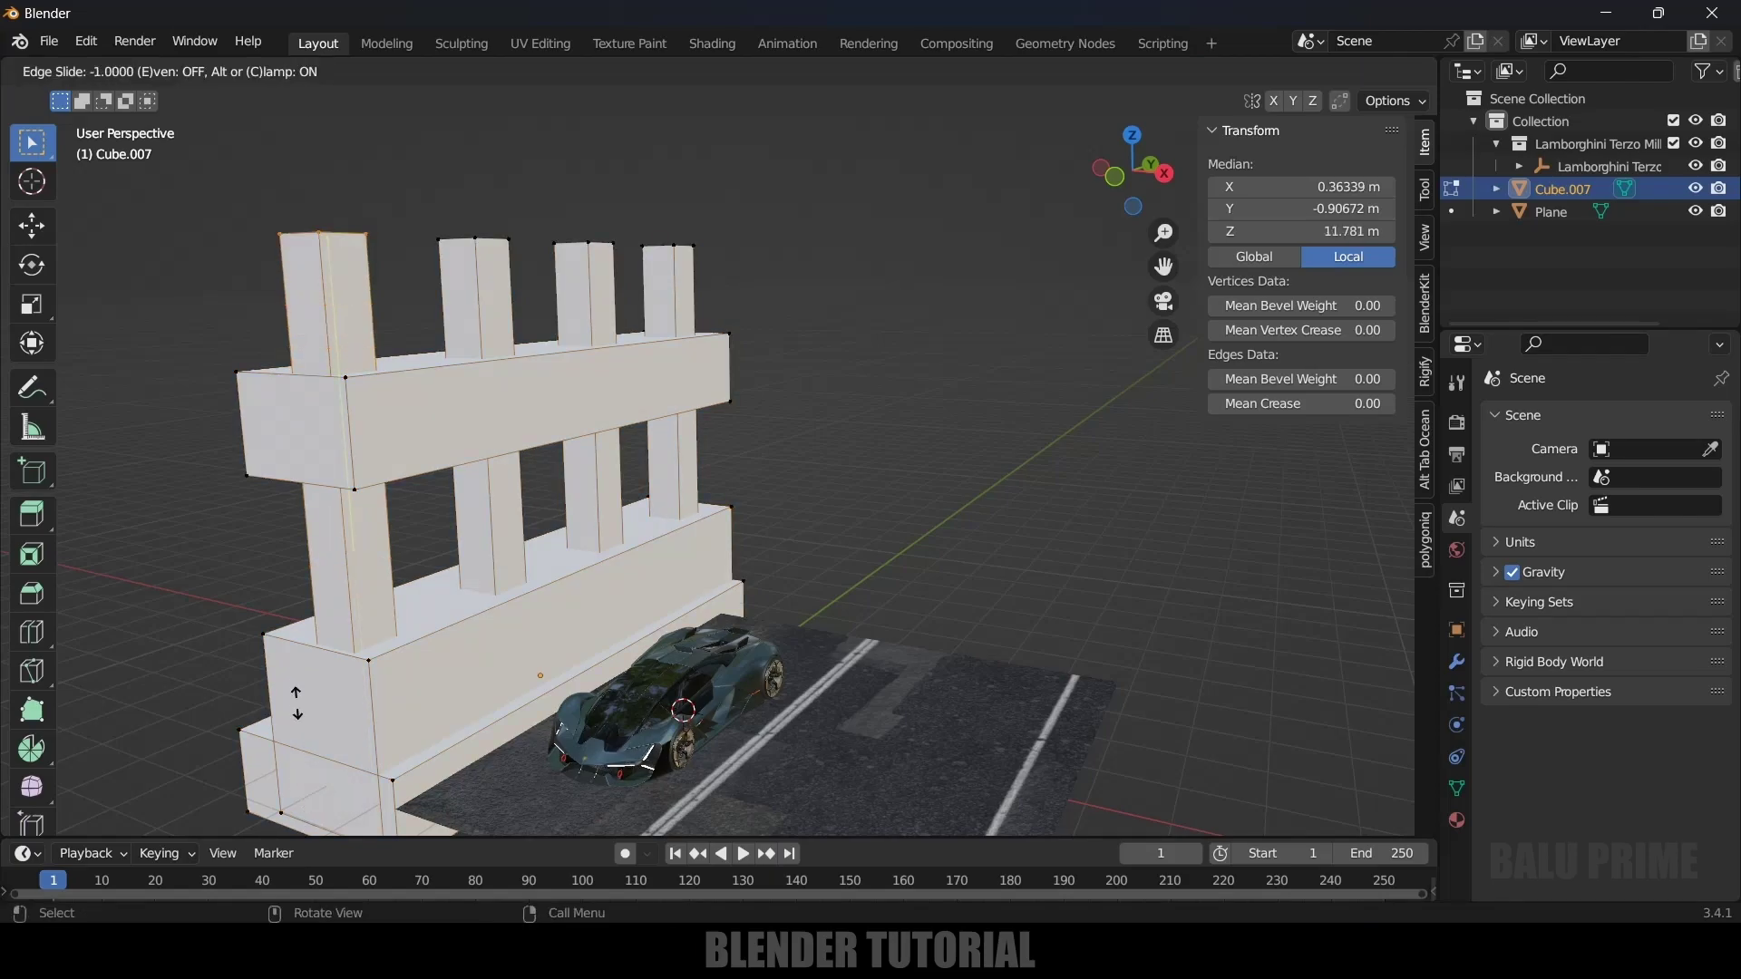
pyautogui.click(316, 760)
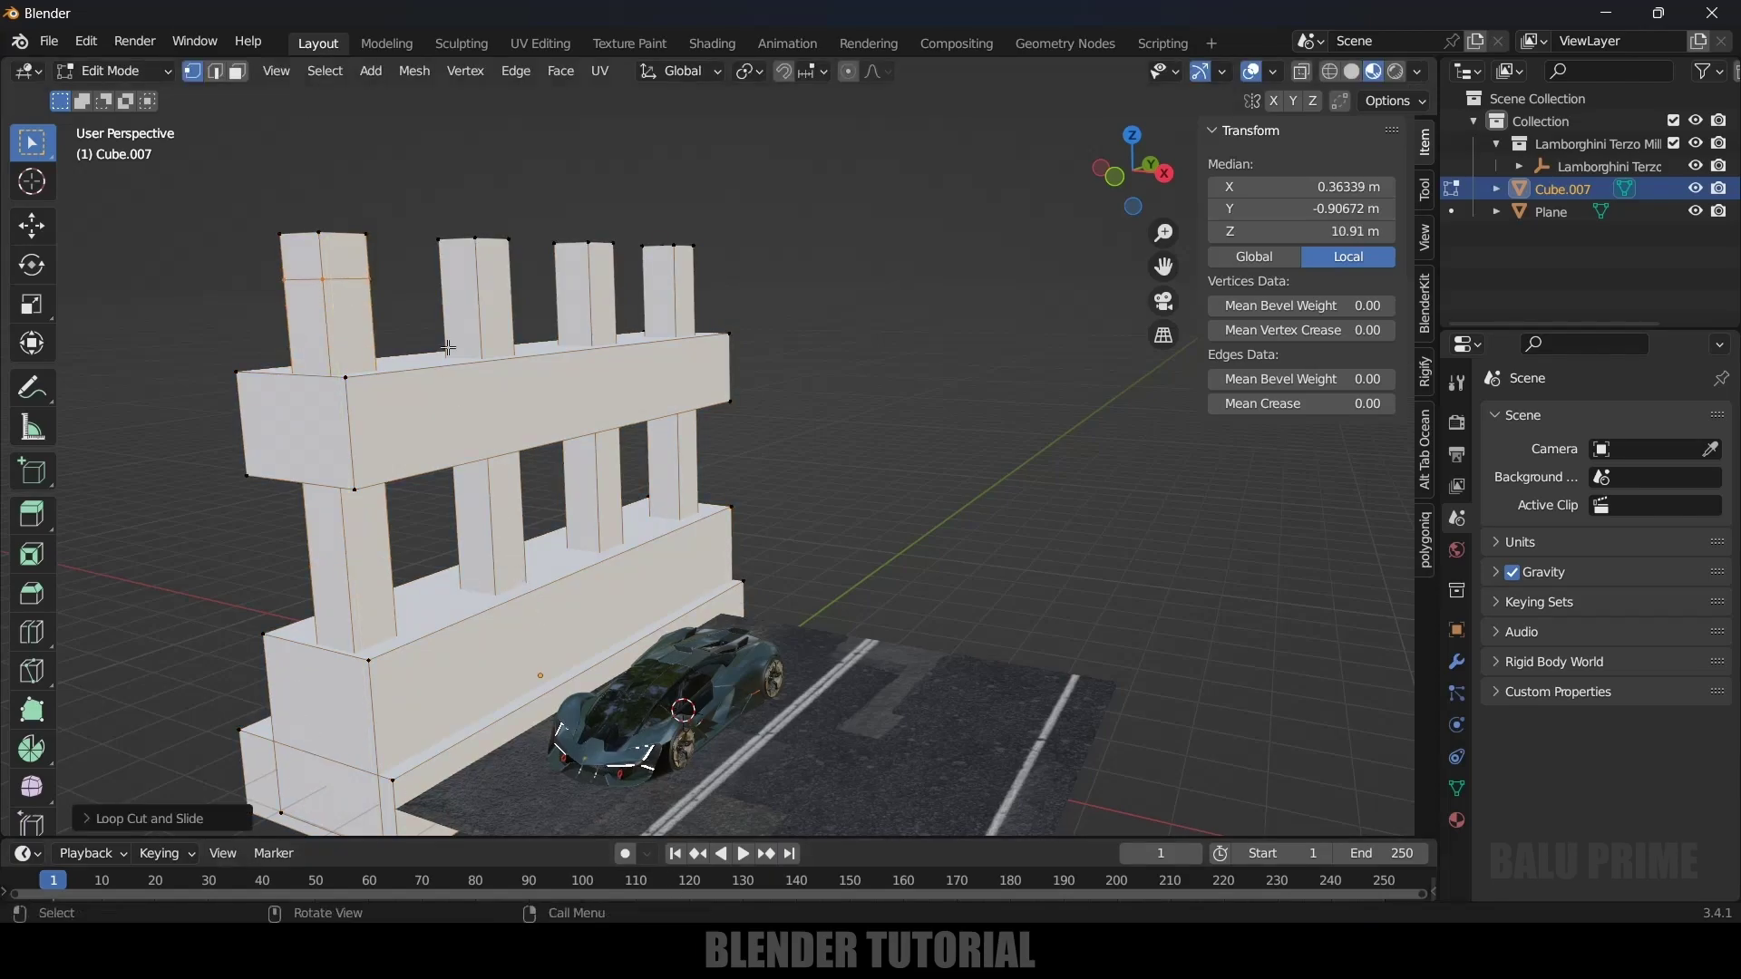
pyautogui.hotkey('ctrl', 'r')
pyautogui.click(489, 338)
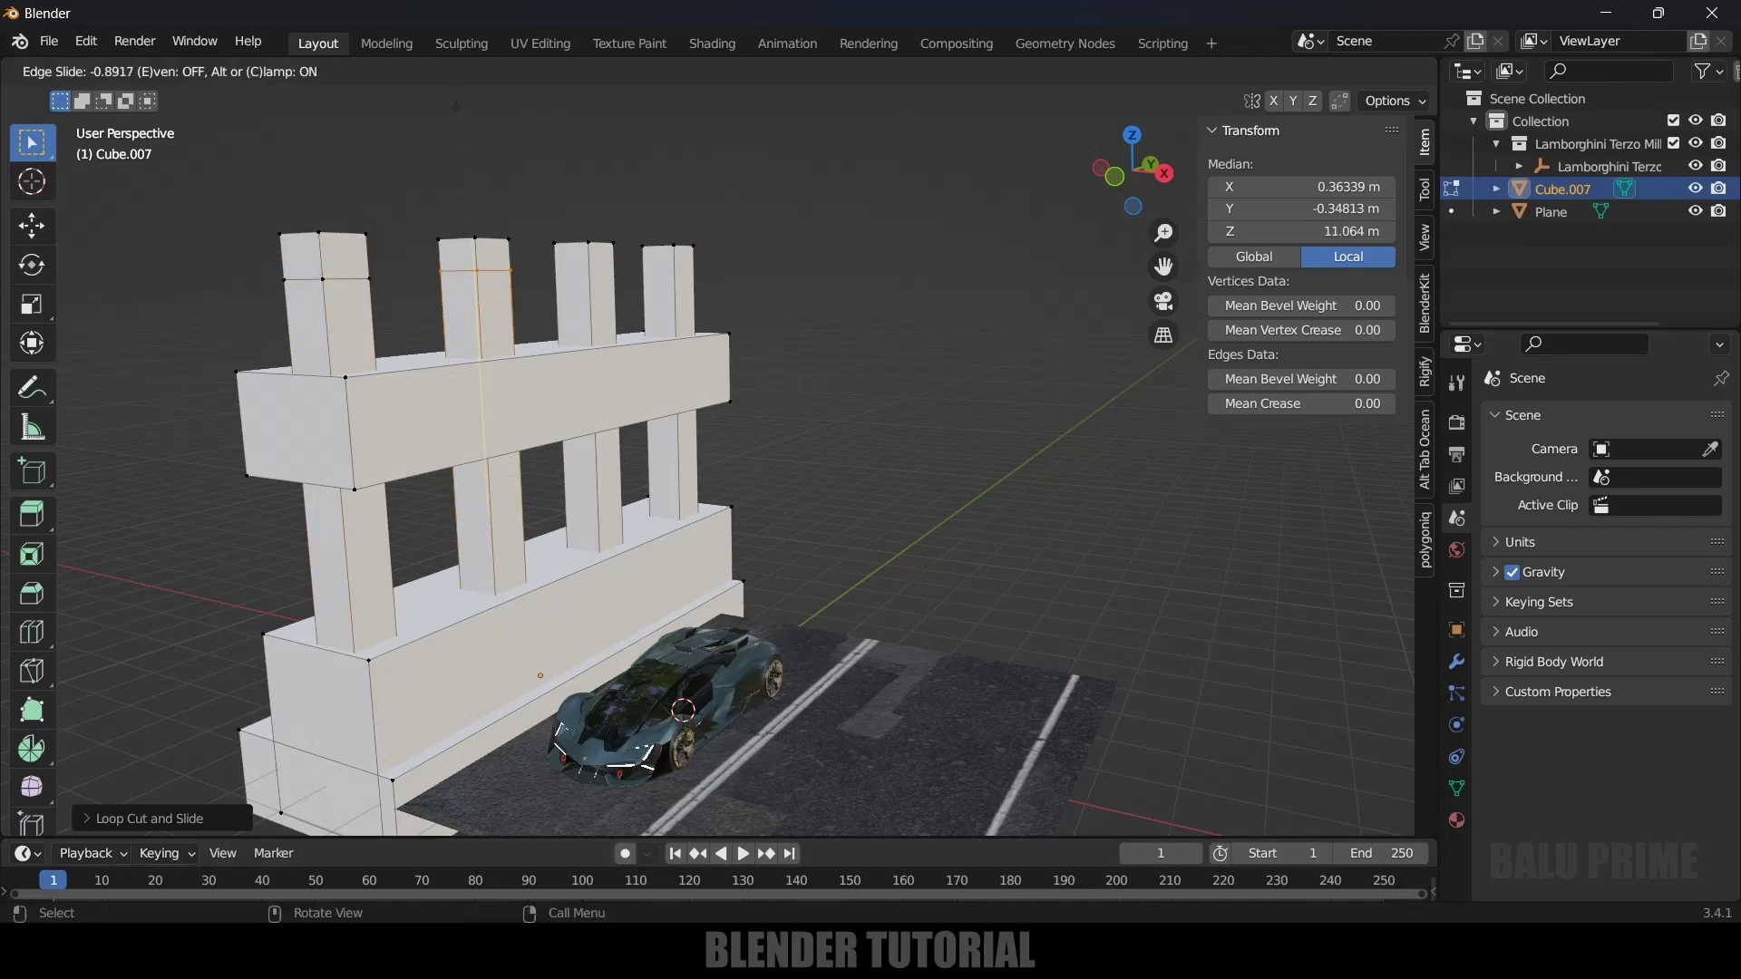
pyautogui.click(524, 224)
# Add a loop cut near the top of each of the two rear pillars, level with the other cuts
pyautogui.hotkey('ctrl', 'r')
pyautogui.click(588, 308)
pyautogui.click(626, 218)
pyautogui.hotkey('alt', 'a')
pyautogui.hotkey('ctrl', 'r')
pyautogui.click(685, 304)
pyautogui.click(641, 126)
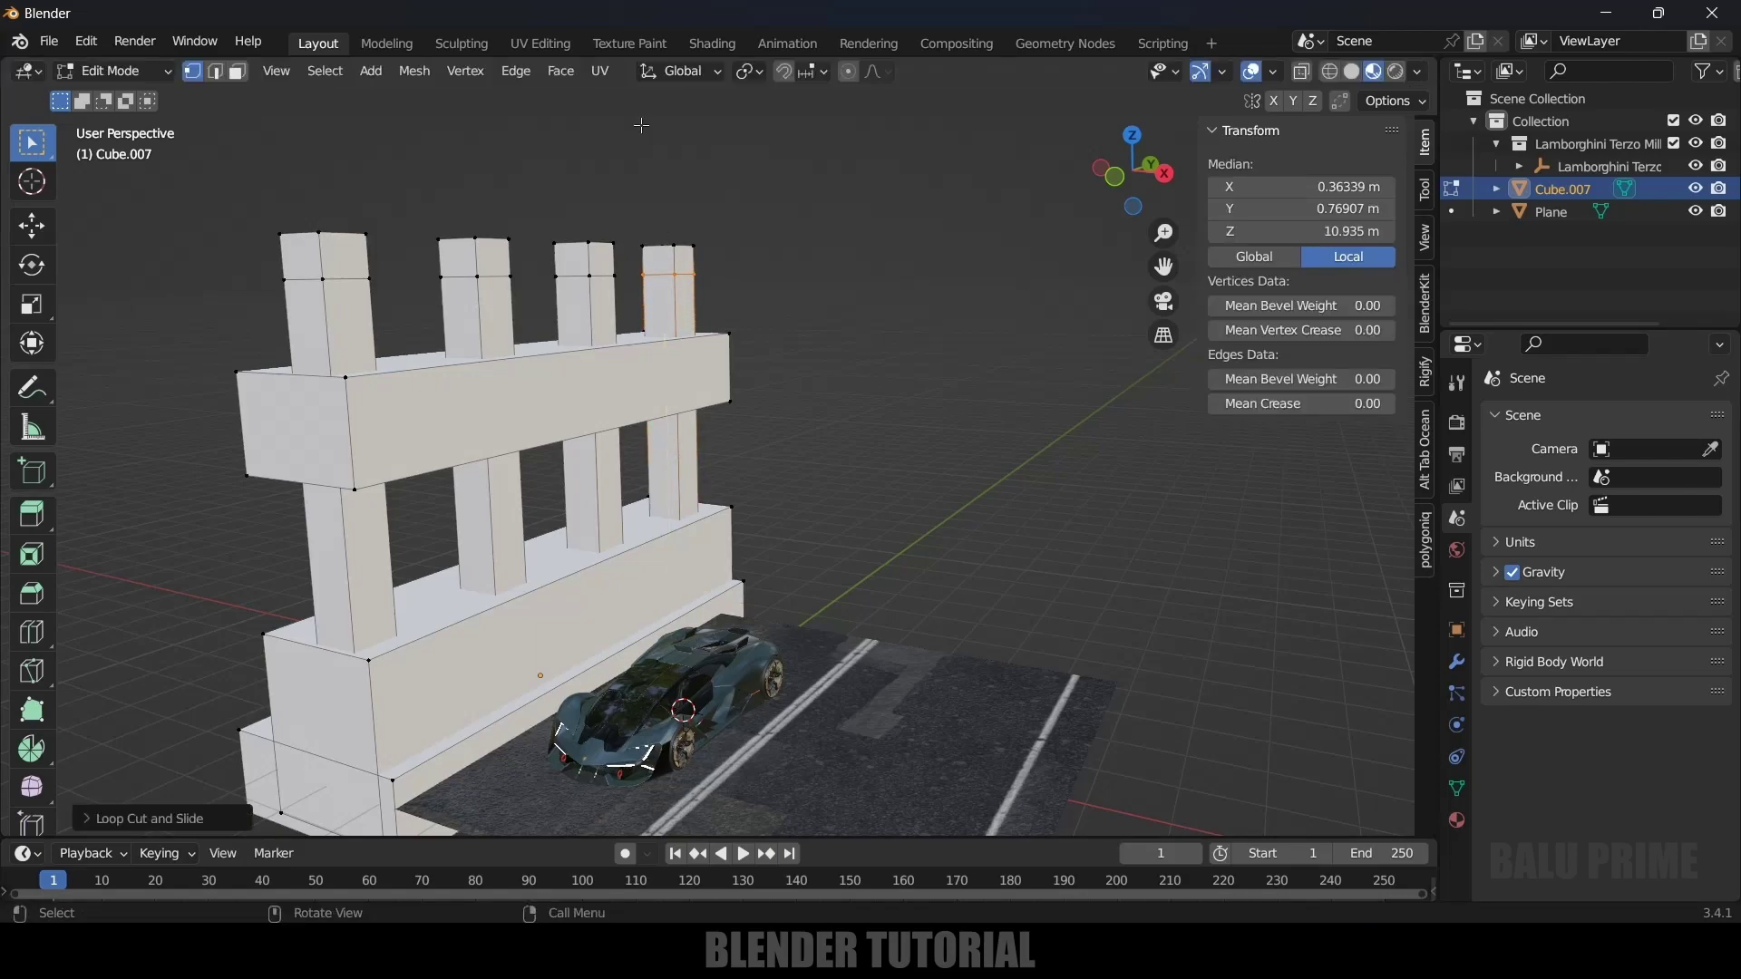
# Extrude the four road-facing faces at the pillar tops about 9 m along X to form overhead beams, and return to Object Mode
pyautogui.click(237, 71)
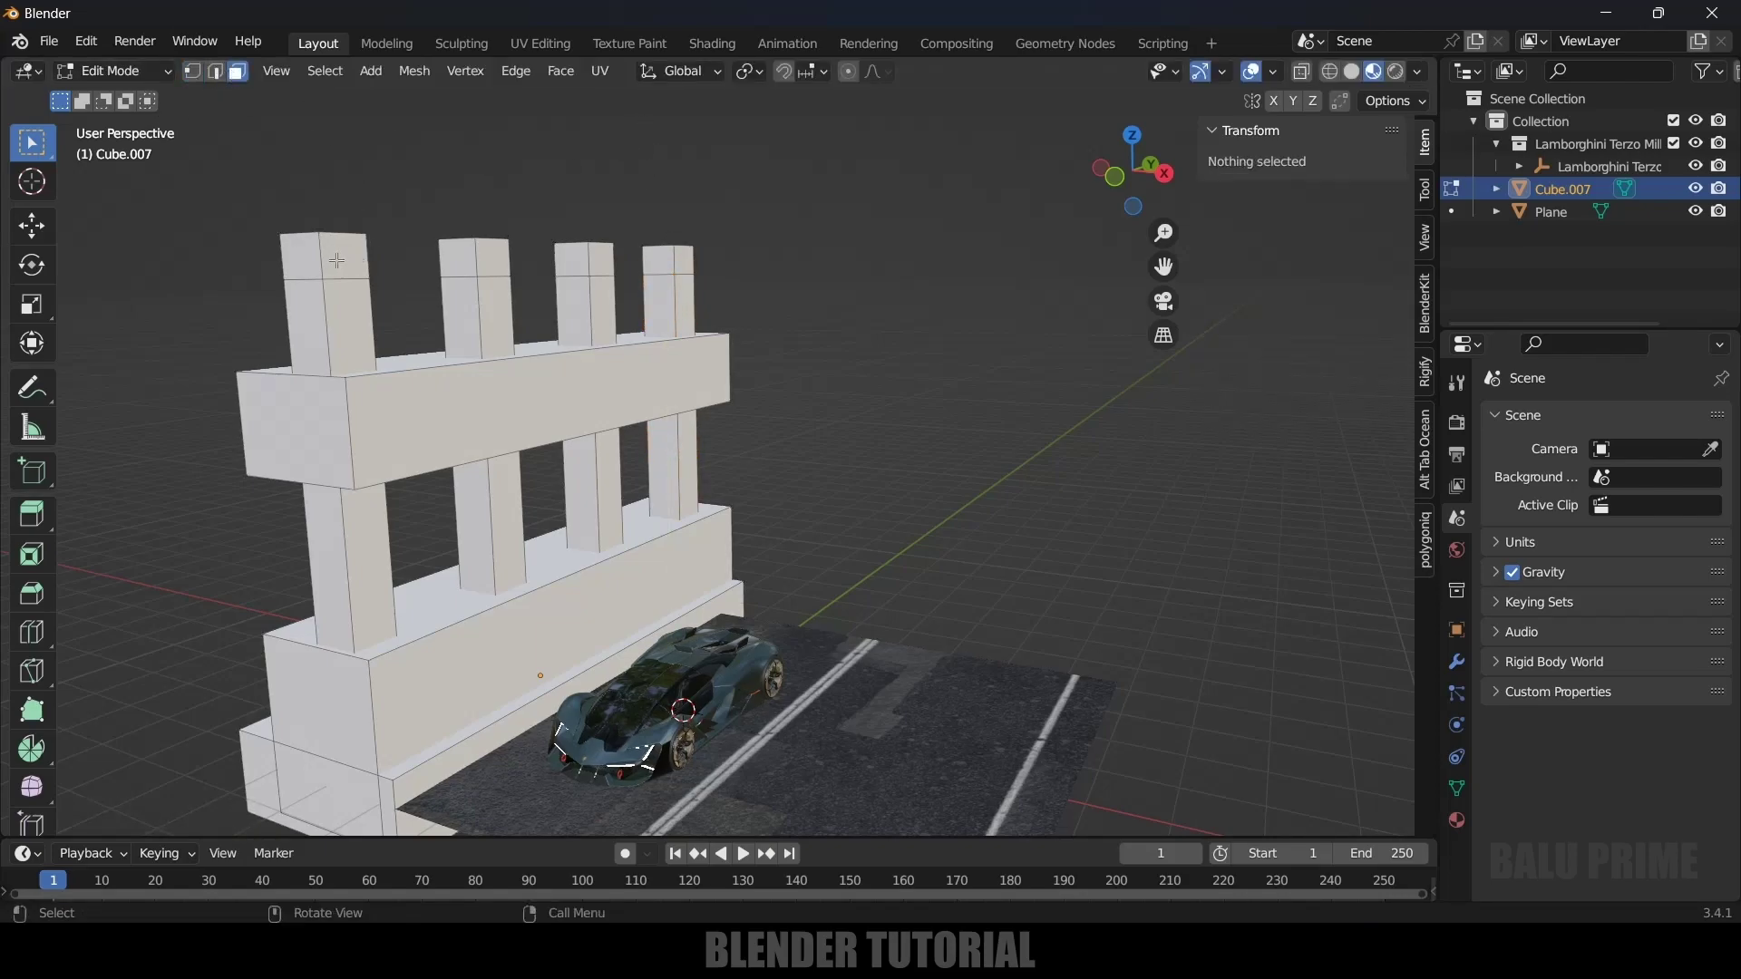
pyautogui.moveTo(282, 136); pyautogui.dragTo(337, 280, button='middle')
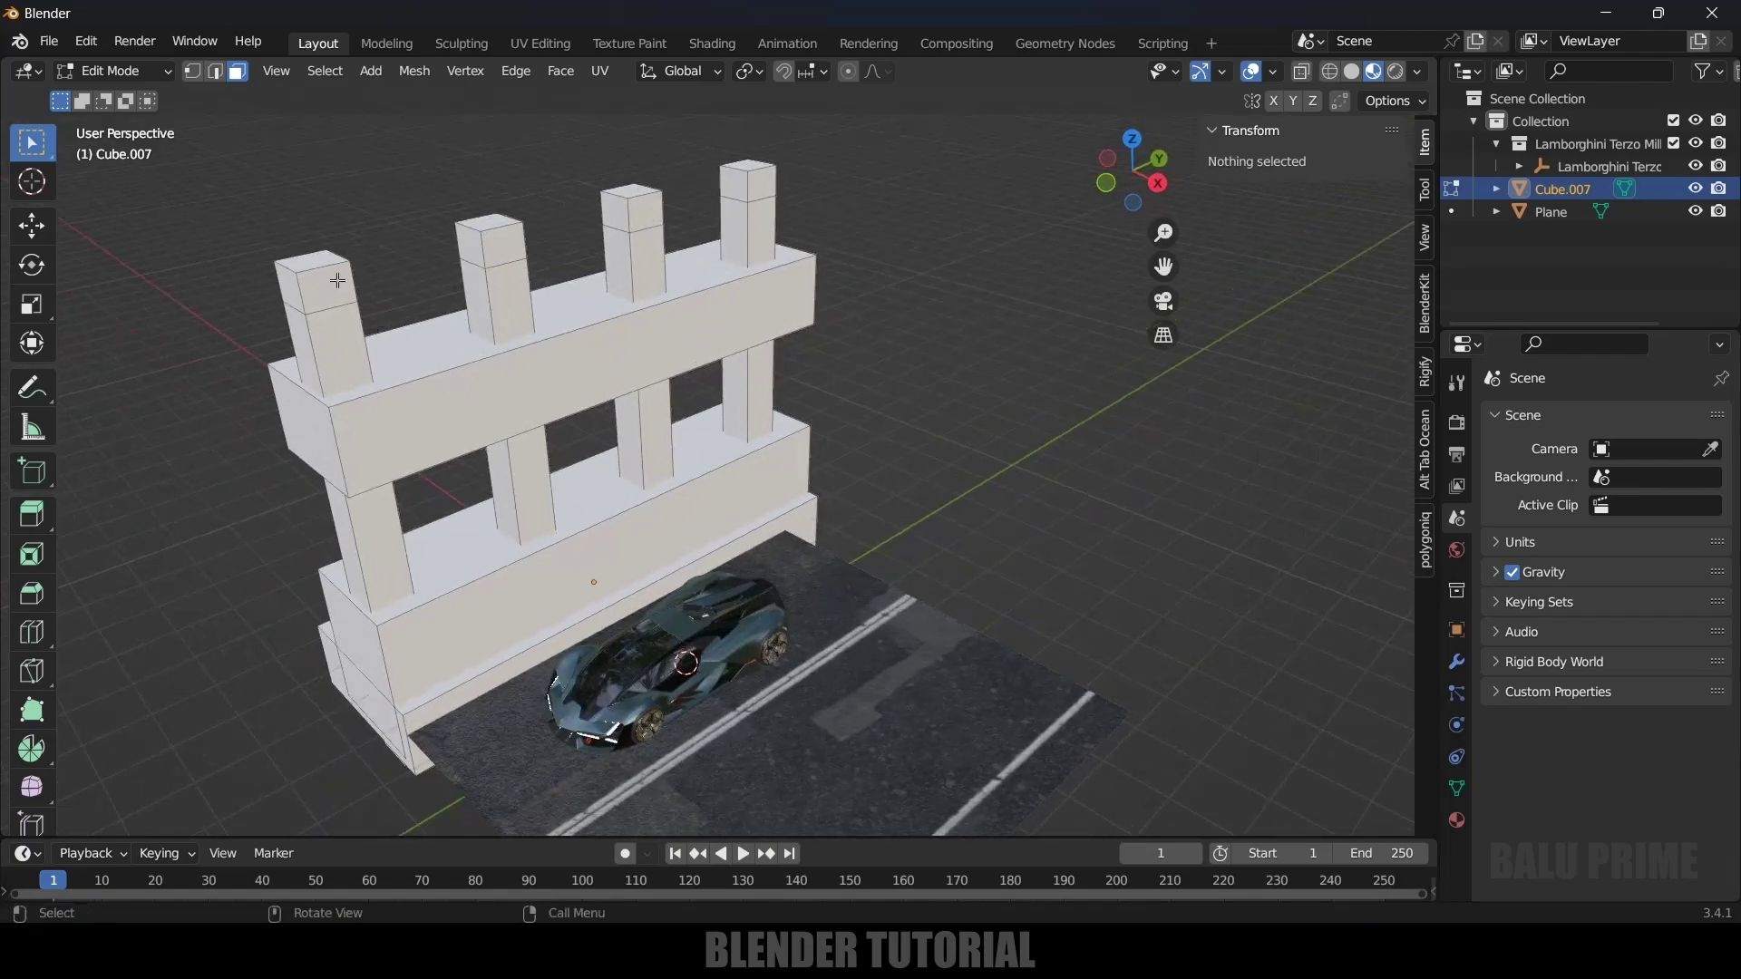
pyautogui.click(756, 186)
pyautogui.keyDown('shift'); pyautogui.click(635, 209); pyautogui.keyUp('shift')
pyautogui.keyDown('shift'); pyautogui.click(520, 249); pyautogui.keyUp('shift')
pyautogui.keyDown('shift'); pyautogui.click(311, 284); pyautogui.keyUp('shift')
pyautogui.moveTo(516, 367); pyautogui.dragTo(591, 369, button='middle')
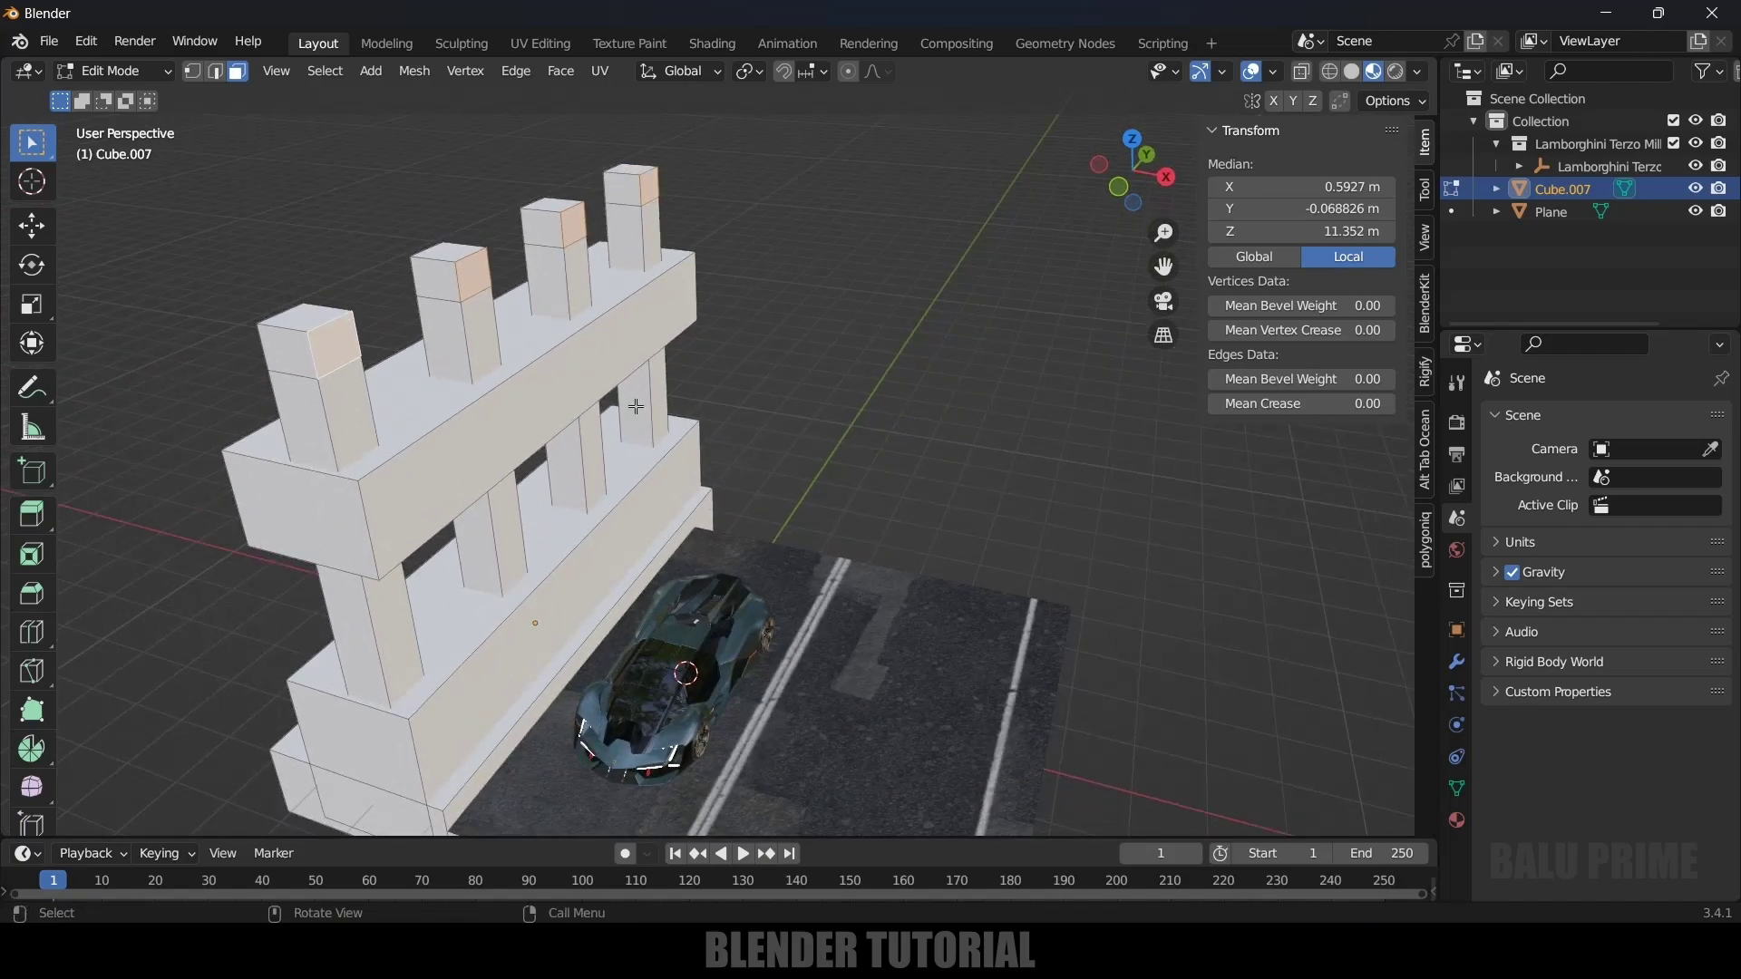
pyautogui.press('e')
pyautogui.press('x')
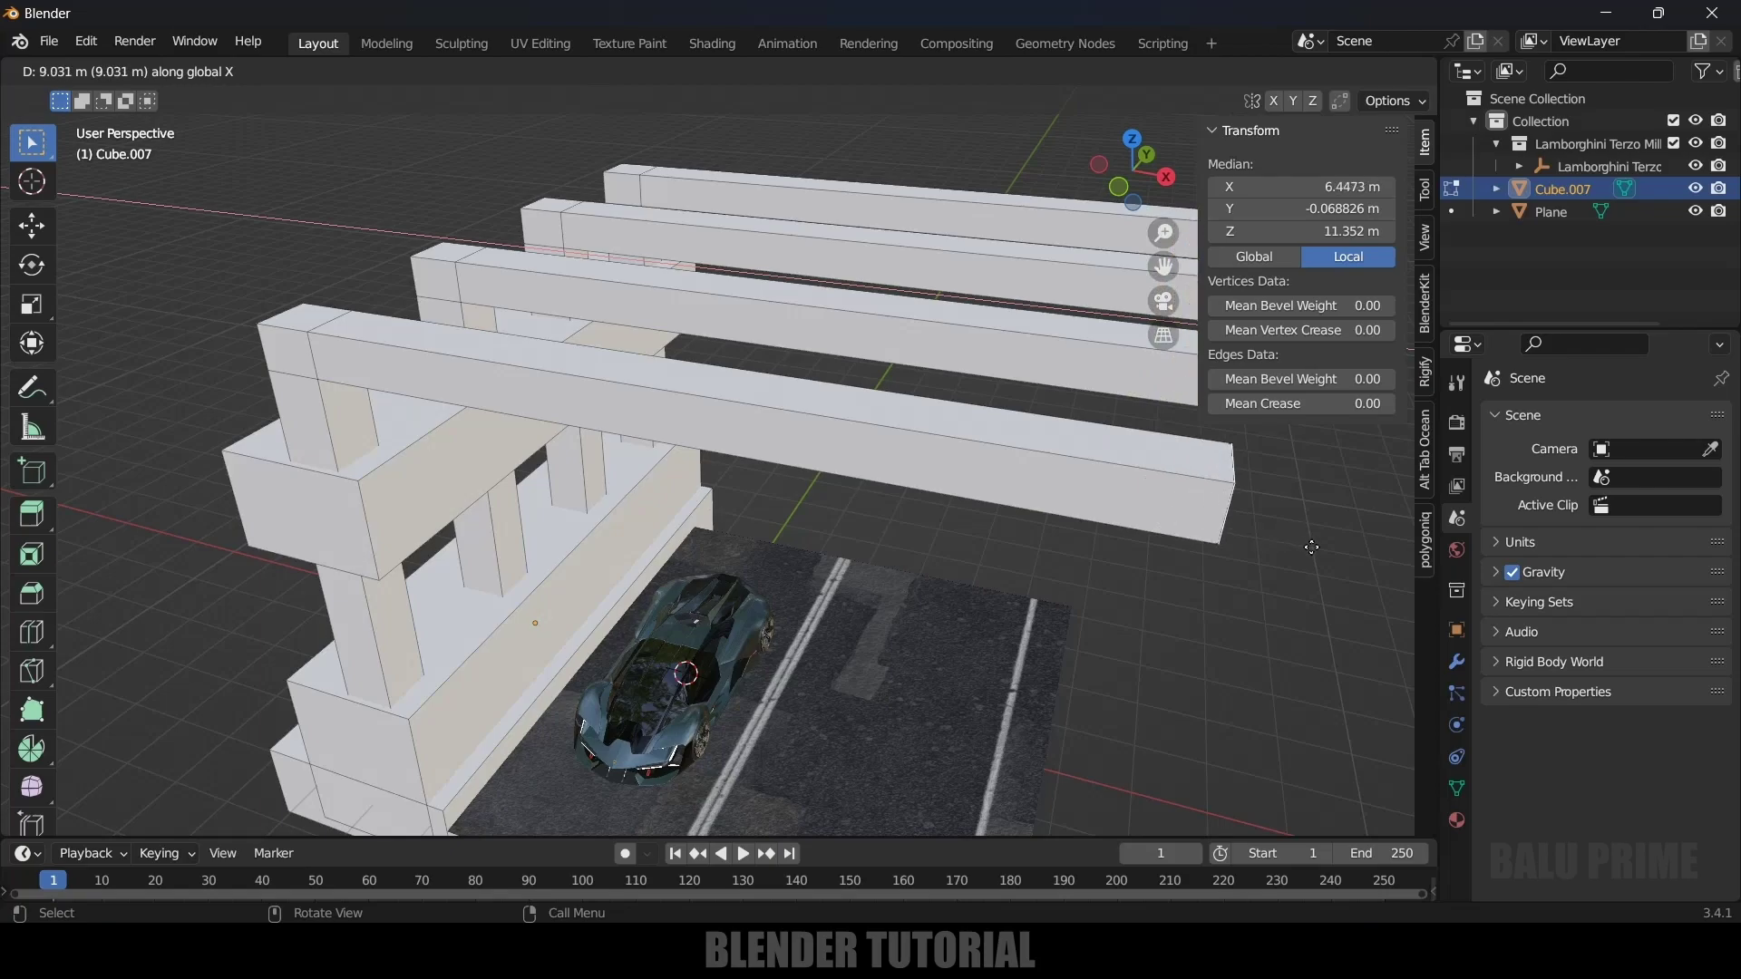
pyautogui.click(1340, 552)
pyautogui.scroll(-4, 1340, 552)
pyautogui.moveTo(1340, 551); pyautogui.dragTo(1070, 490, button='middle')
pyautogui.press('Tab')
pyautogui.moveTo(871, 502); pyautogui.dragTo(769, 526, button='middle')
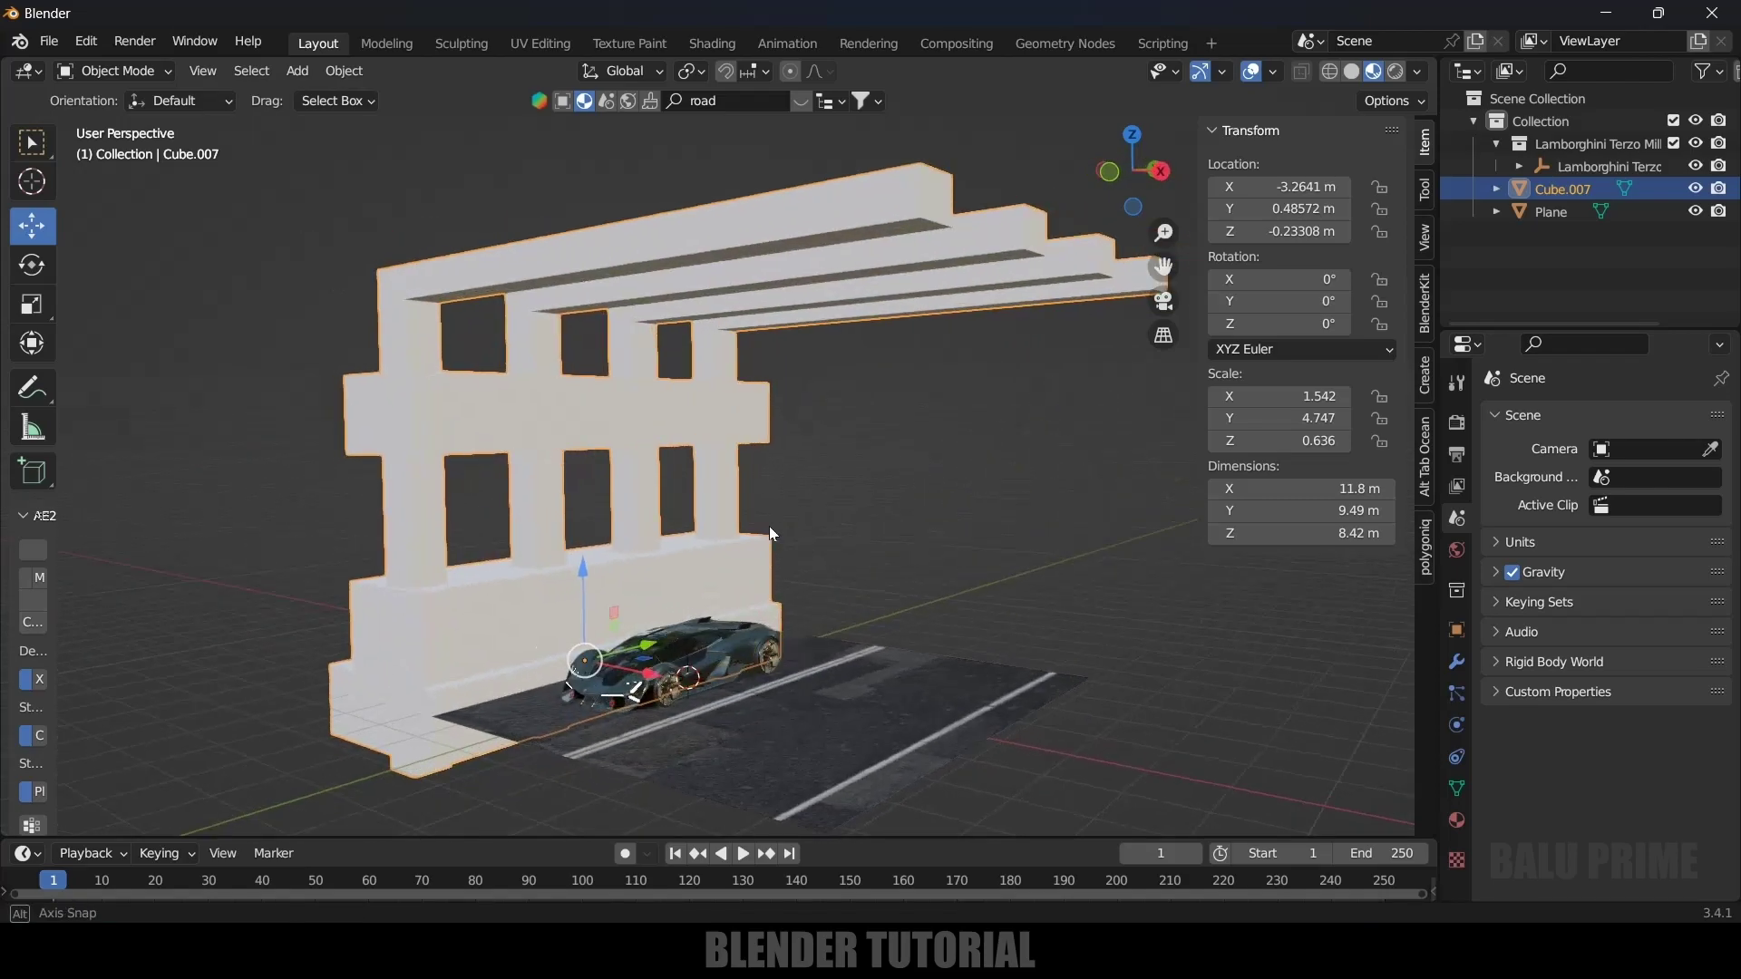
pyautogui.moveTo(861, 454); pyautogui.dragTo(673, 453, button='middle')
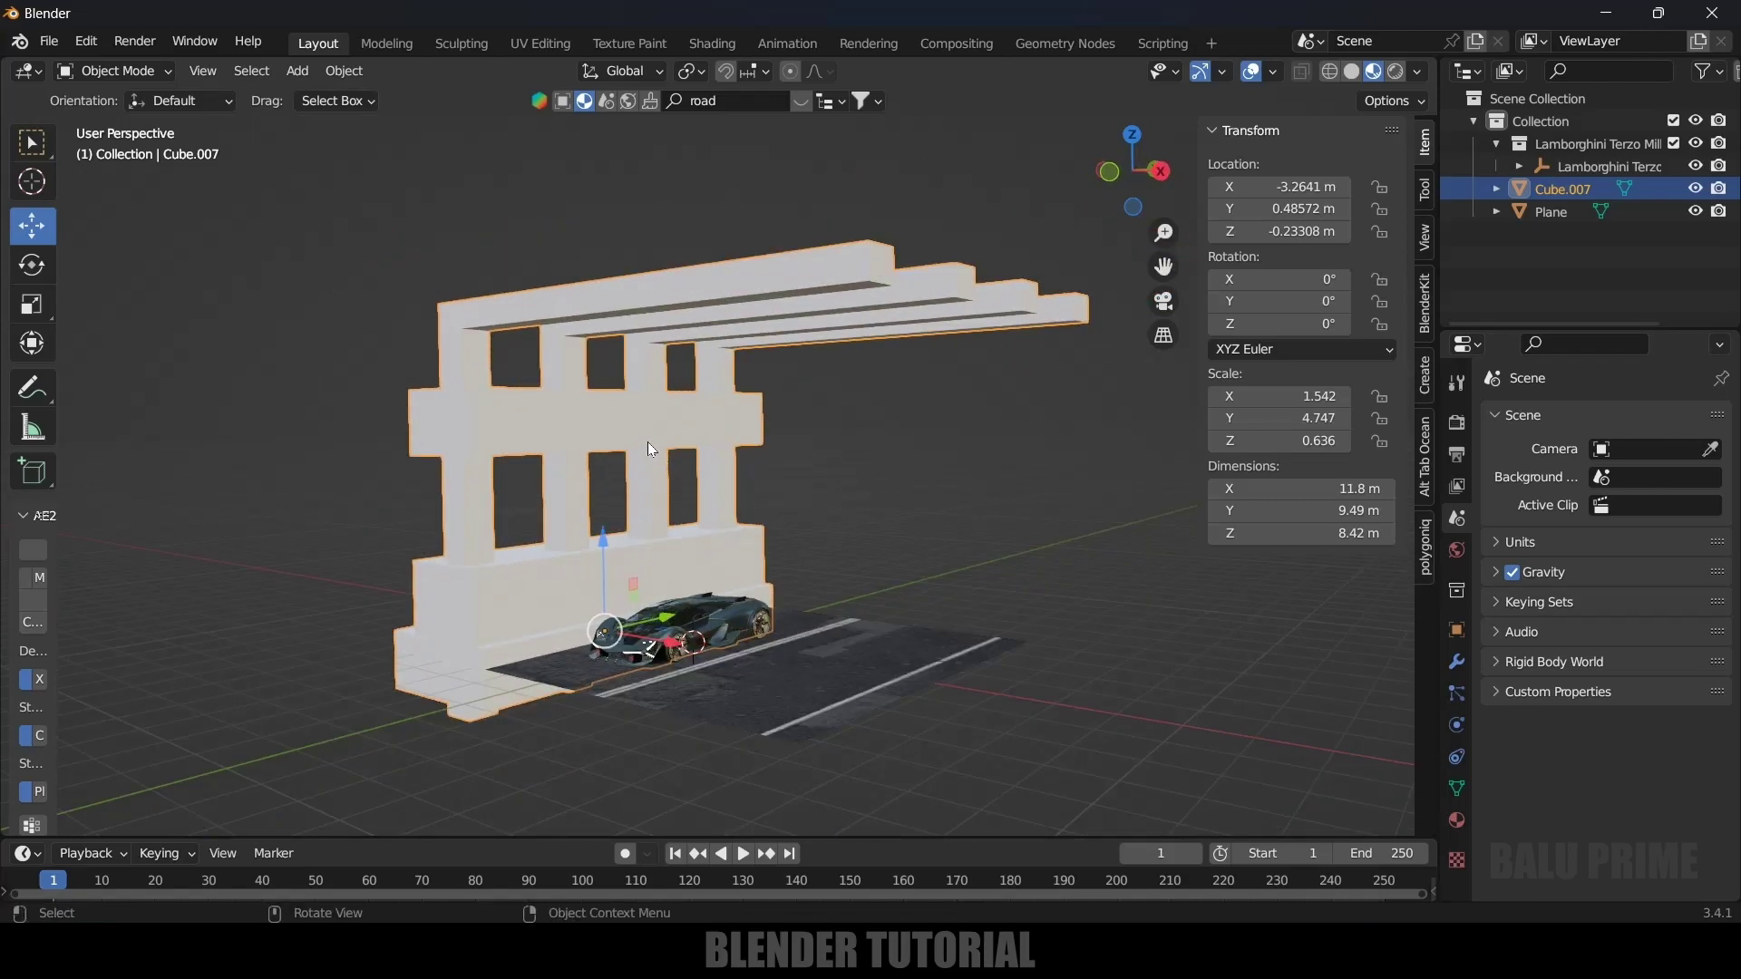
# Search the BlenderKit materials for "concrete", apply Concrete material to the structure and close the asset bar
pyautogui.write('concrete')
pyautogui.press('Return')
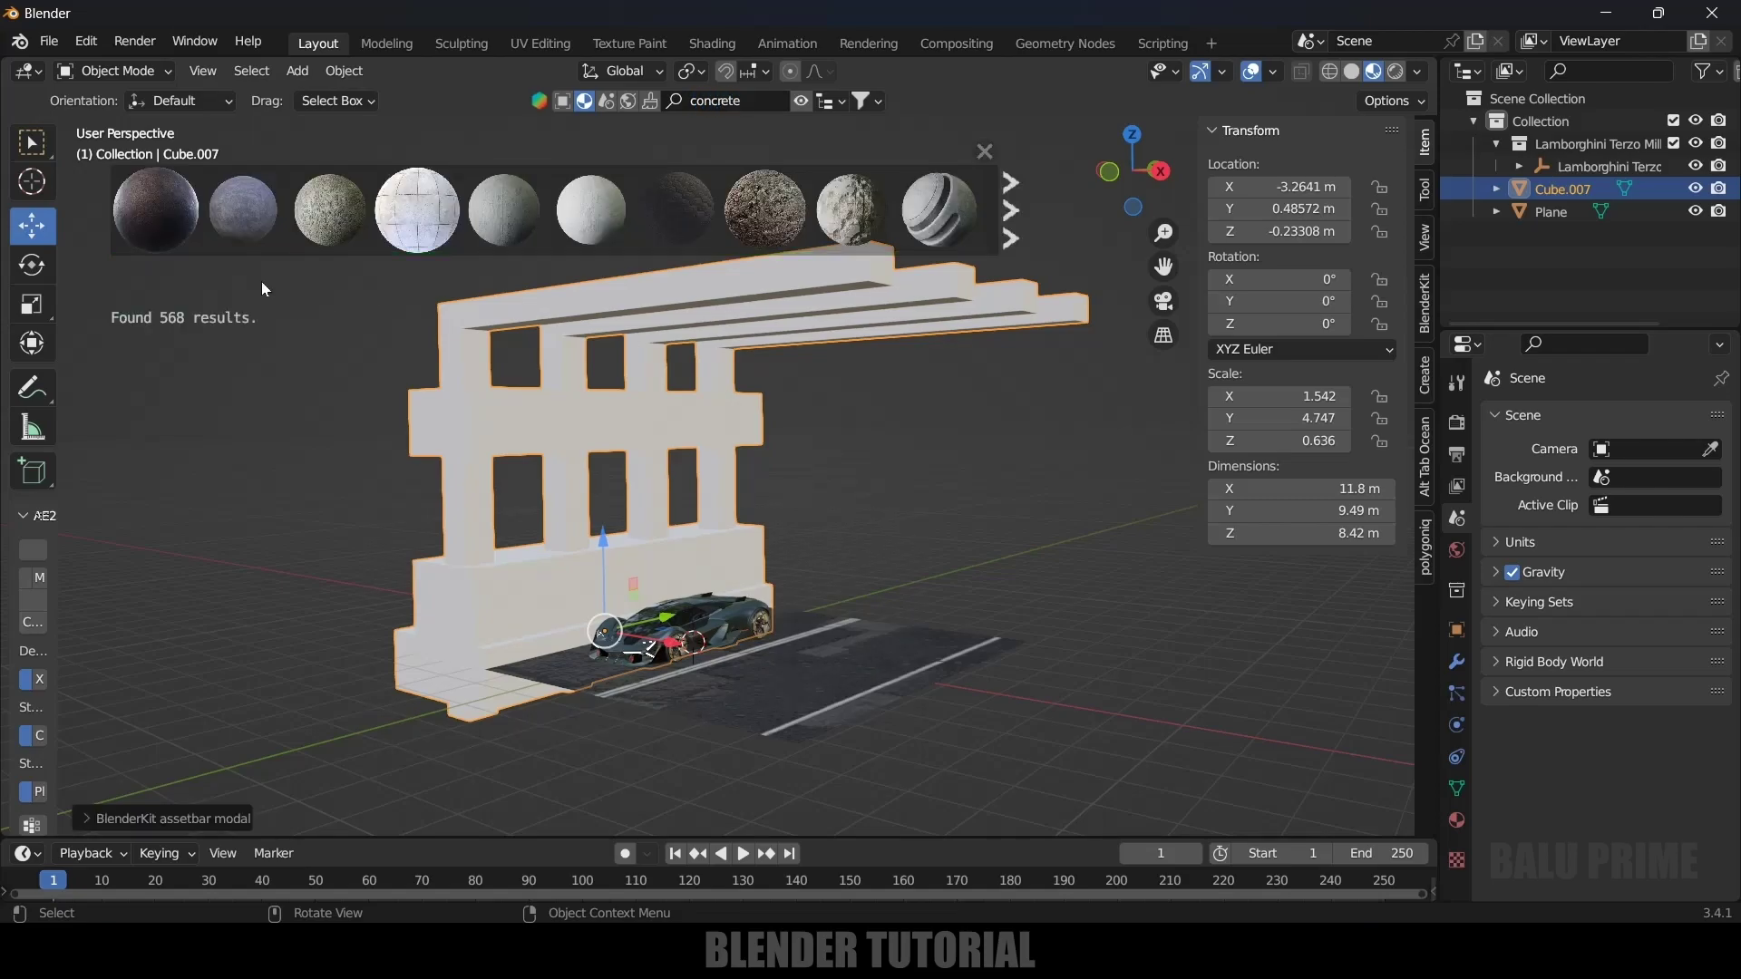
pyautogui.moveTo(597, 208)
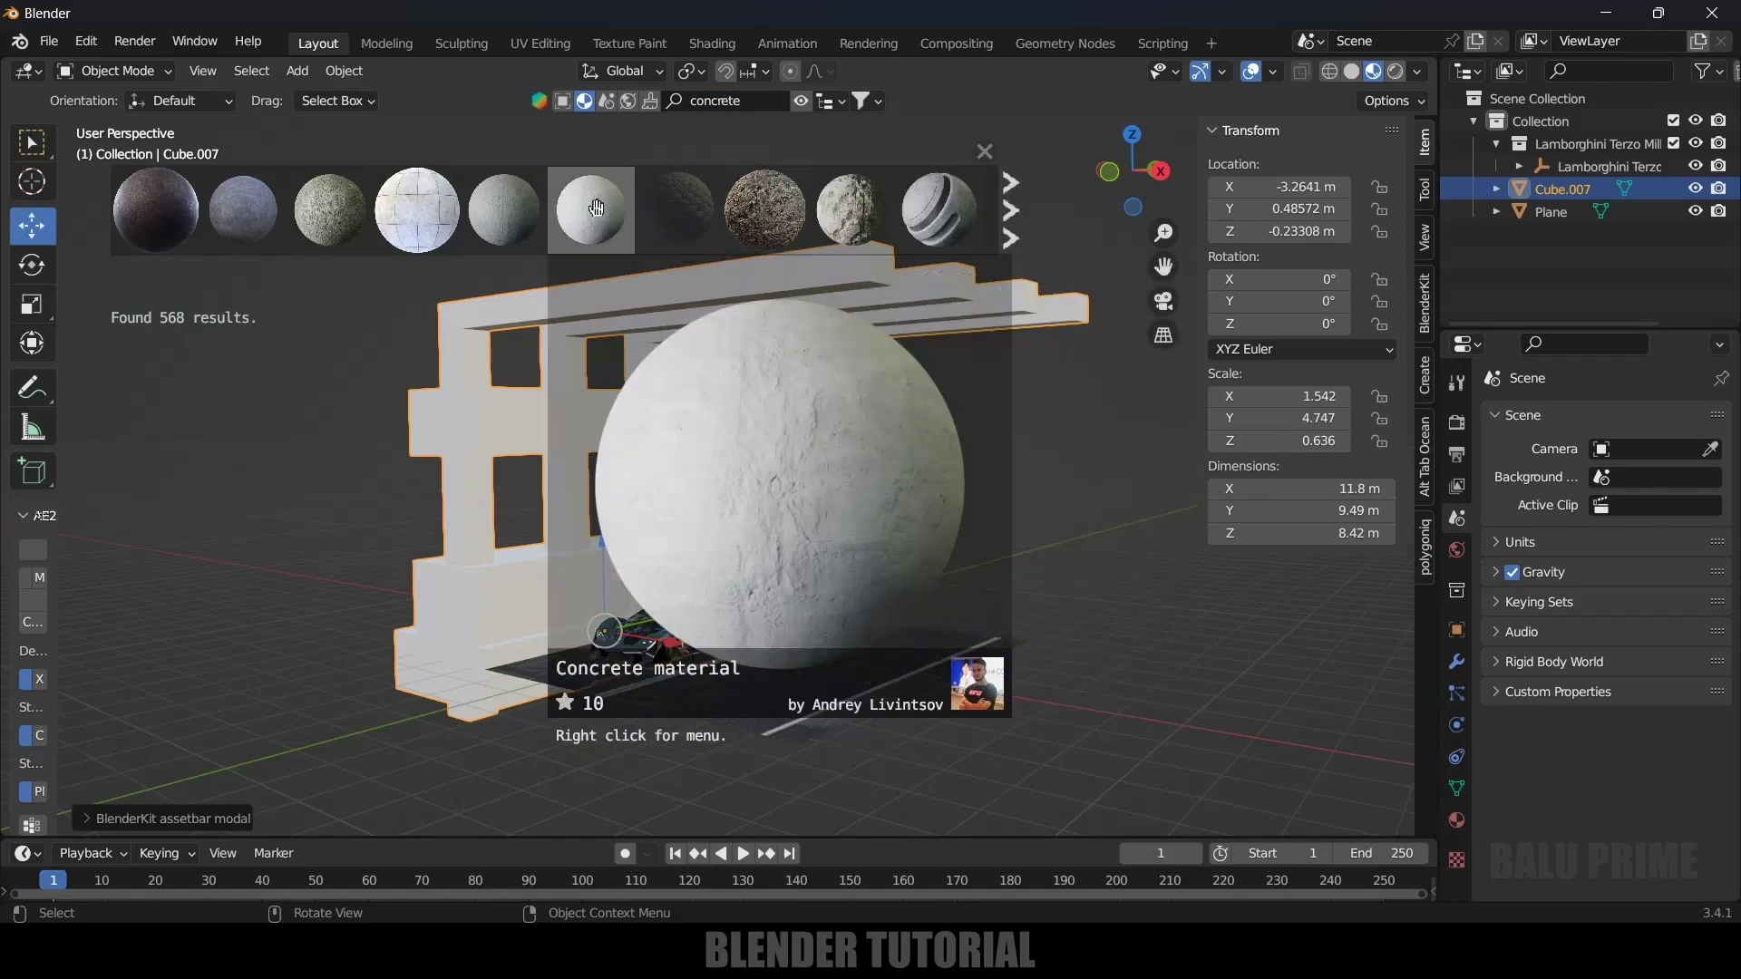
pyautogui.moveTo(597, 208); pyautogui.dragTo(466, 575)
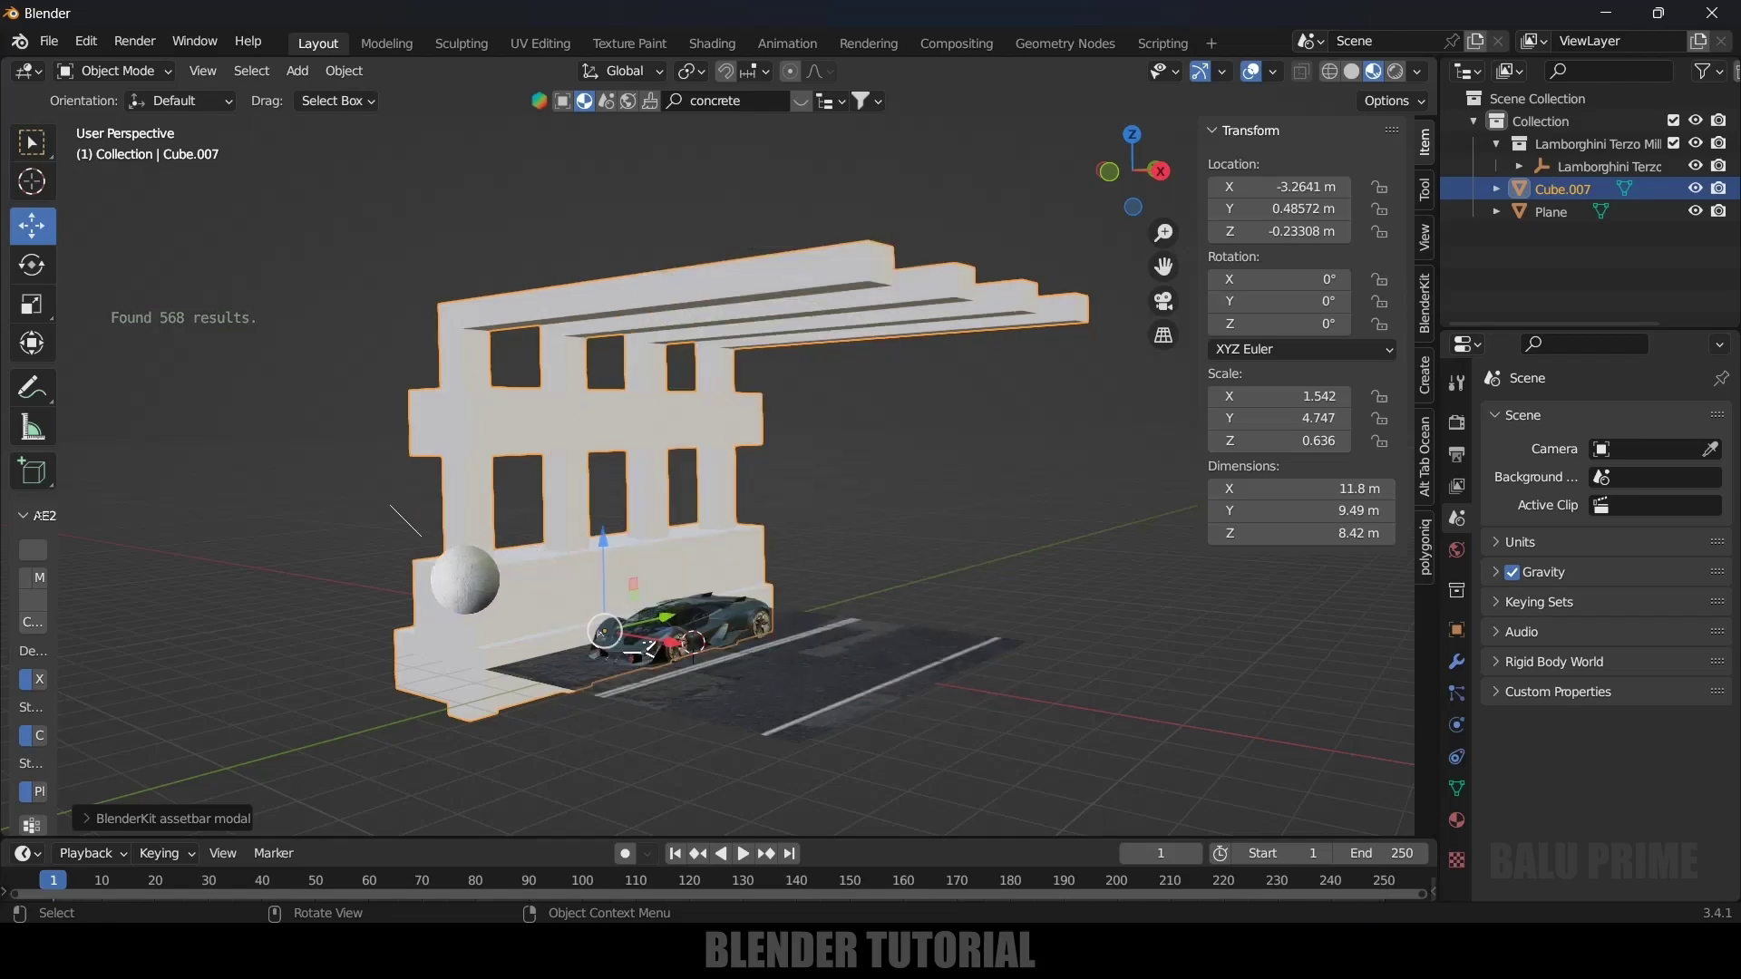
pyautogui.scroll(5, 390, 504)
pyautogui.moveTo(249, 489); pyautogui.dragTo(357, 517, button='middle')
pyautogui.scroll(-5, 357, 517)
pyautogui.scroll(5, 438, 477)
pyautogui.scroll(-4, 383, 424)
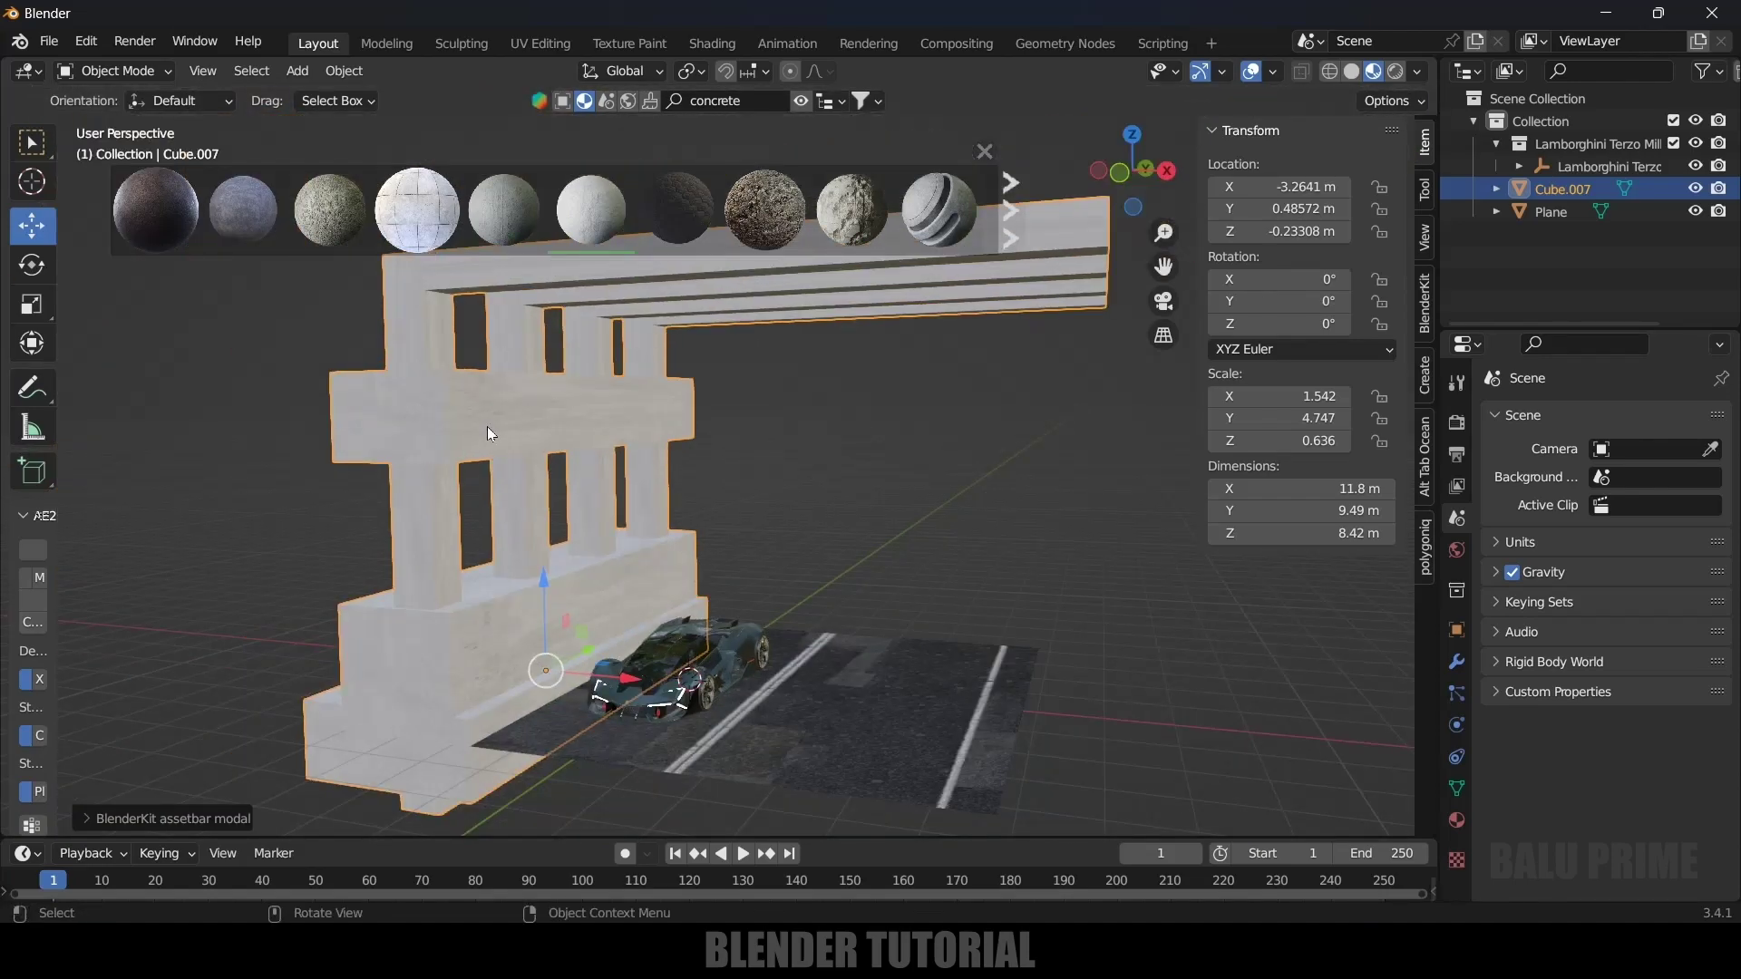
pyautogui.click(985, 149)
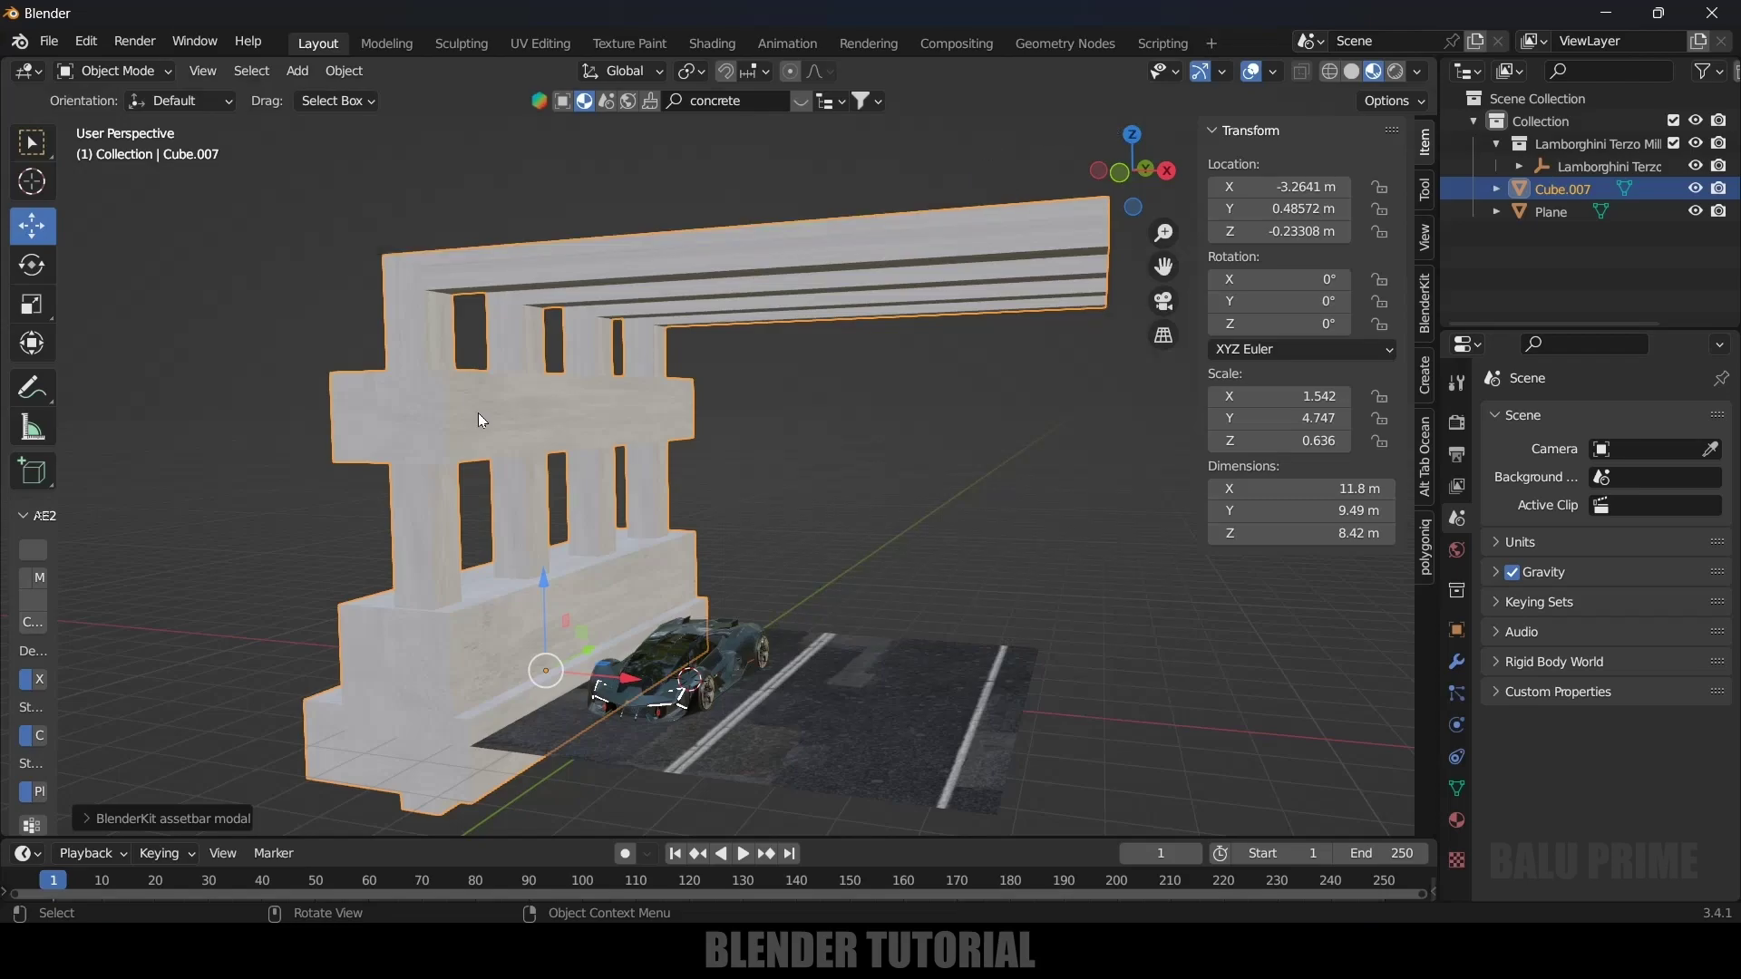
# Unwrap the structure's entire mesh with Smart UV Project using the default settings, and inspect the concrete texture in Object Mode
pyautogui.press('Tab')
pyautogui.press('a')
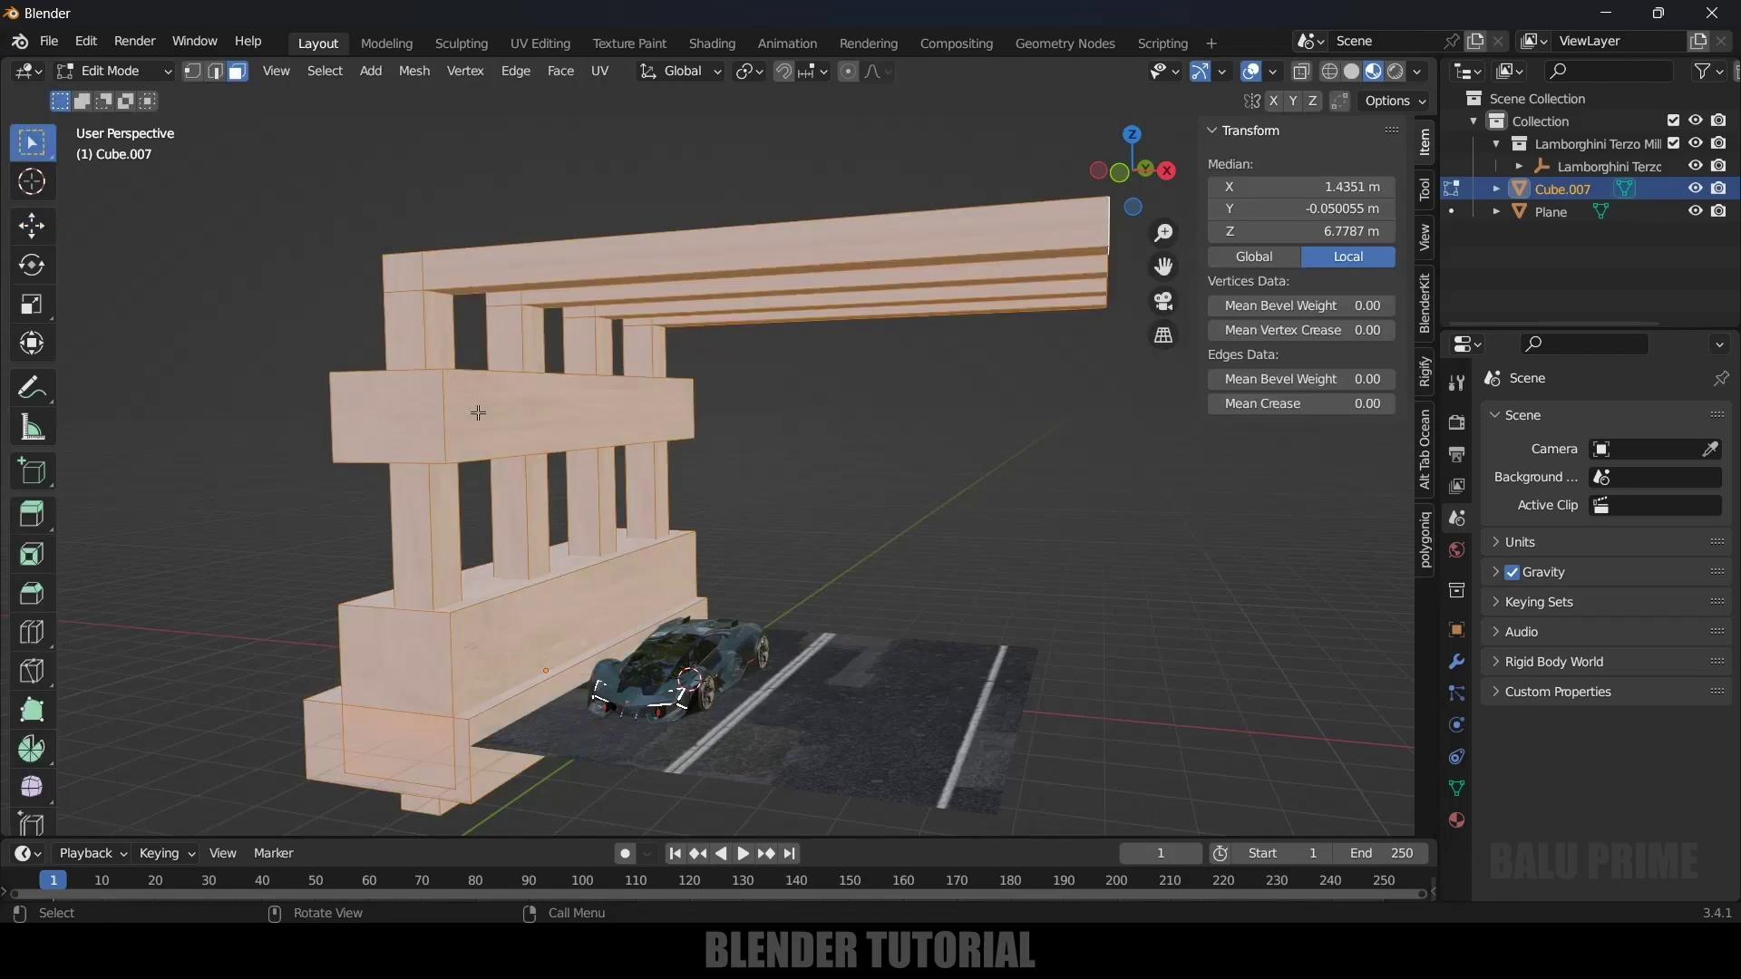
pyautogui.press('u')
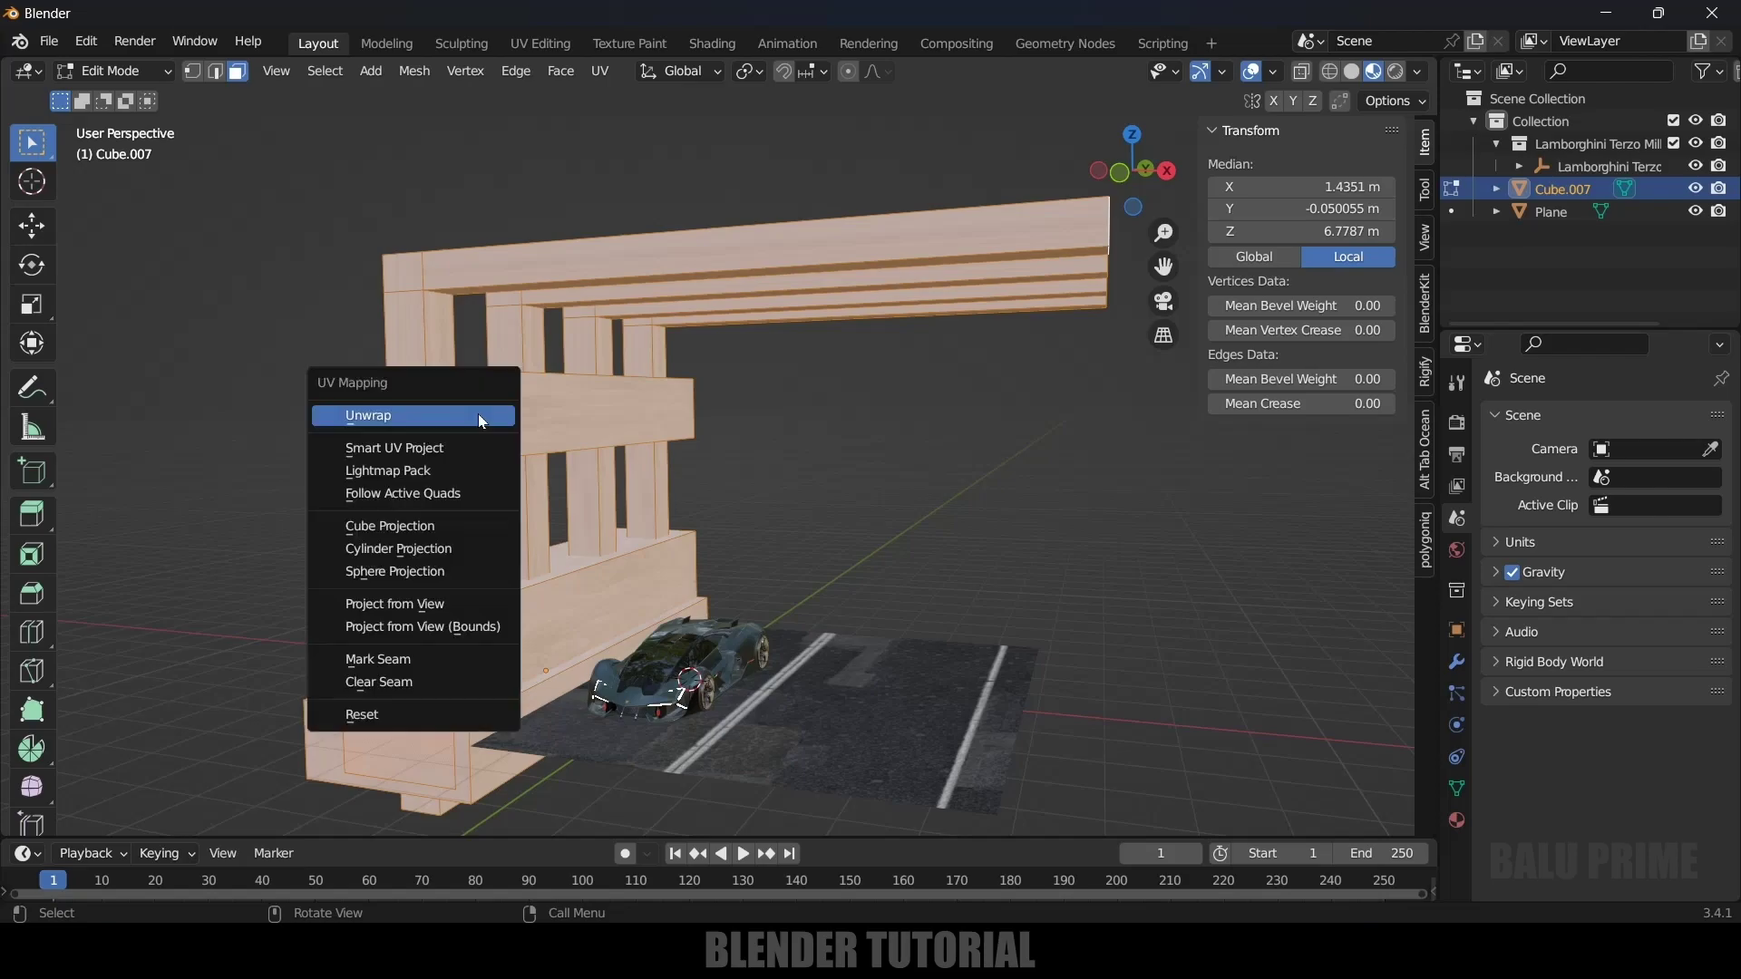
pyautogui.click(405, 444)
pyautogui.click(457, 651)
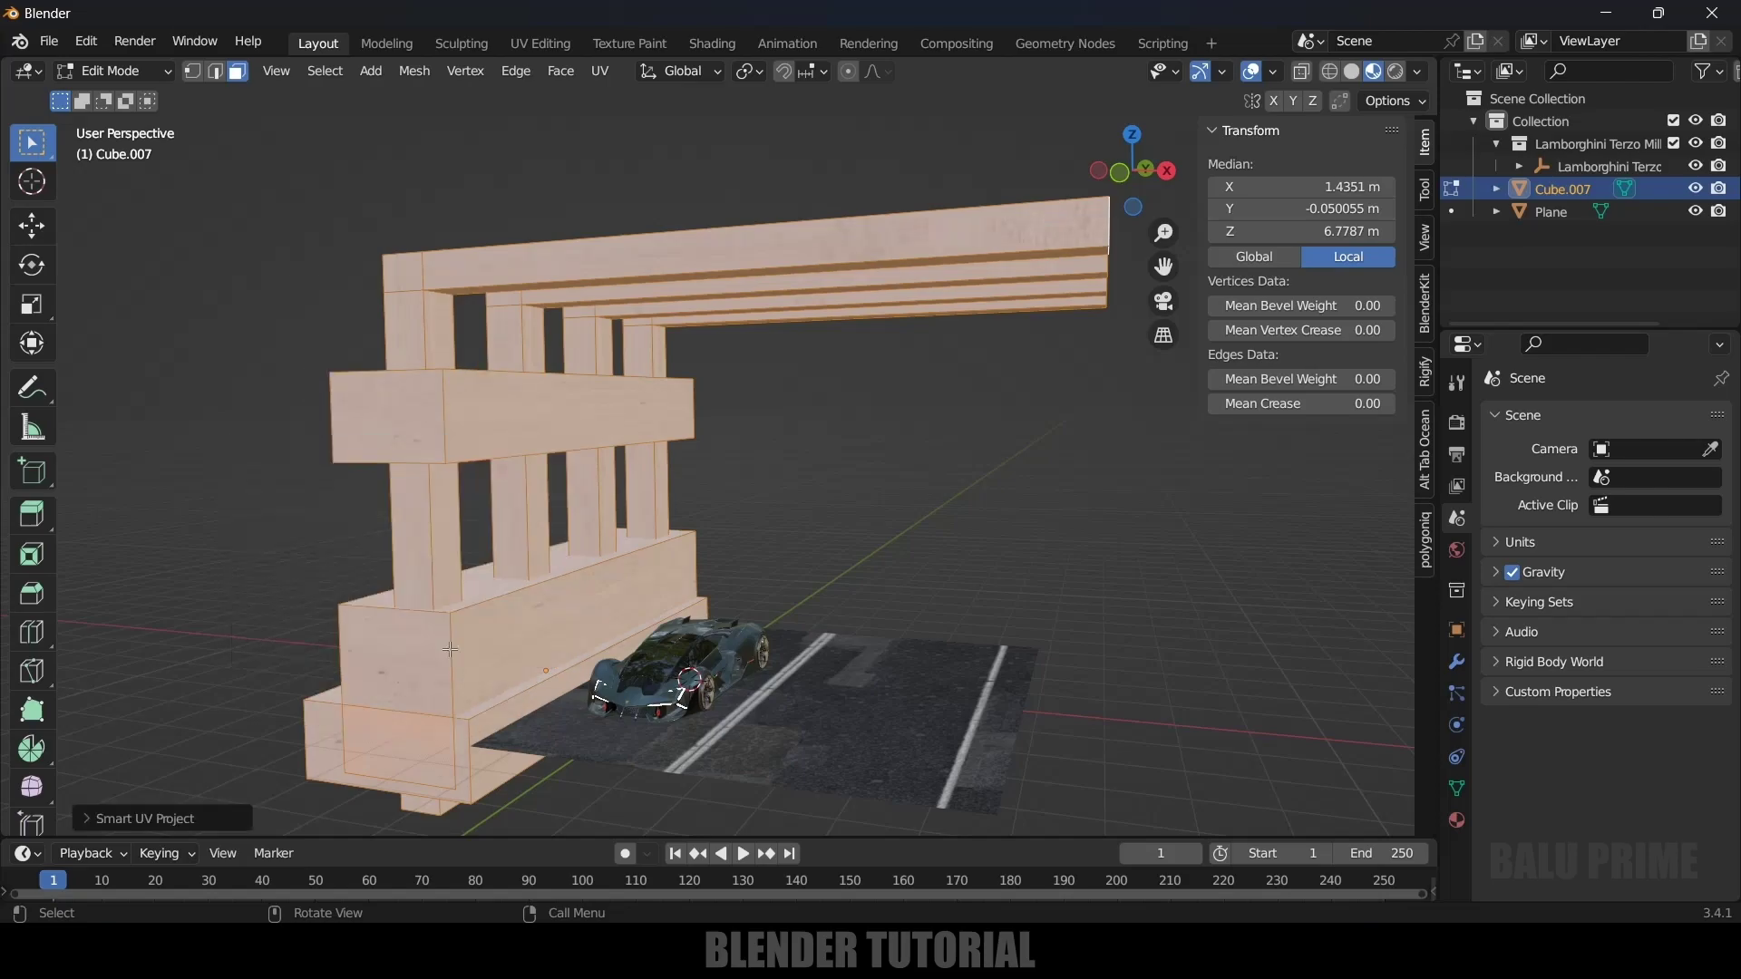
pyautogui.press('Tab')
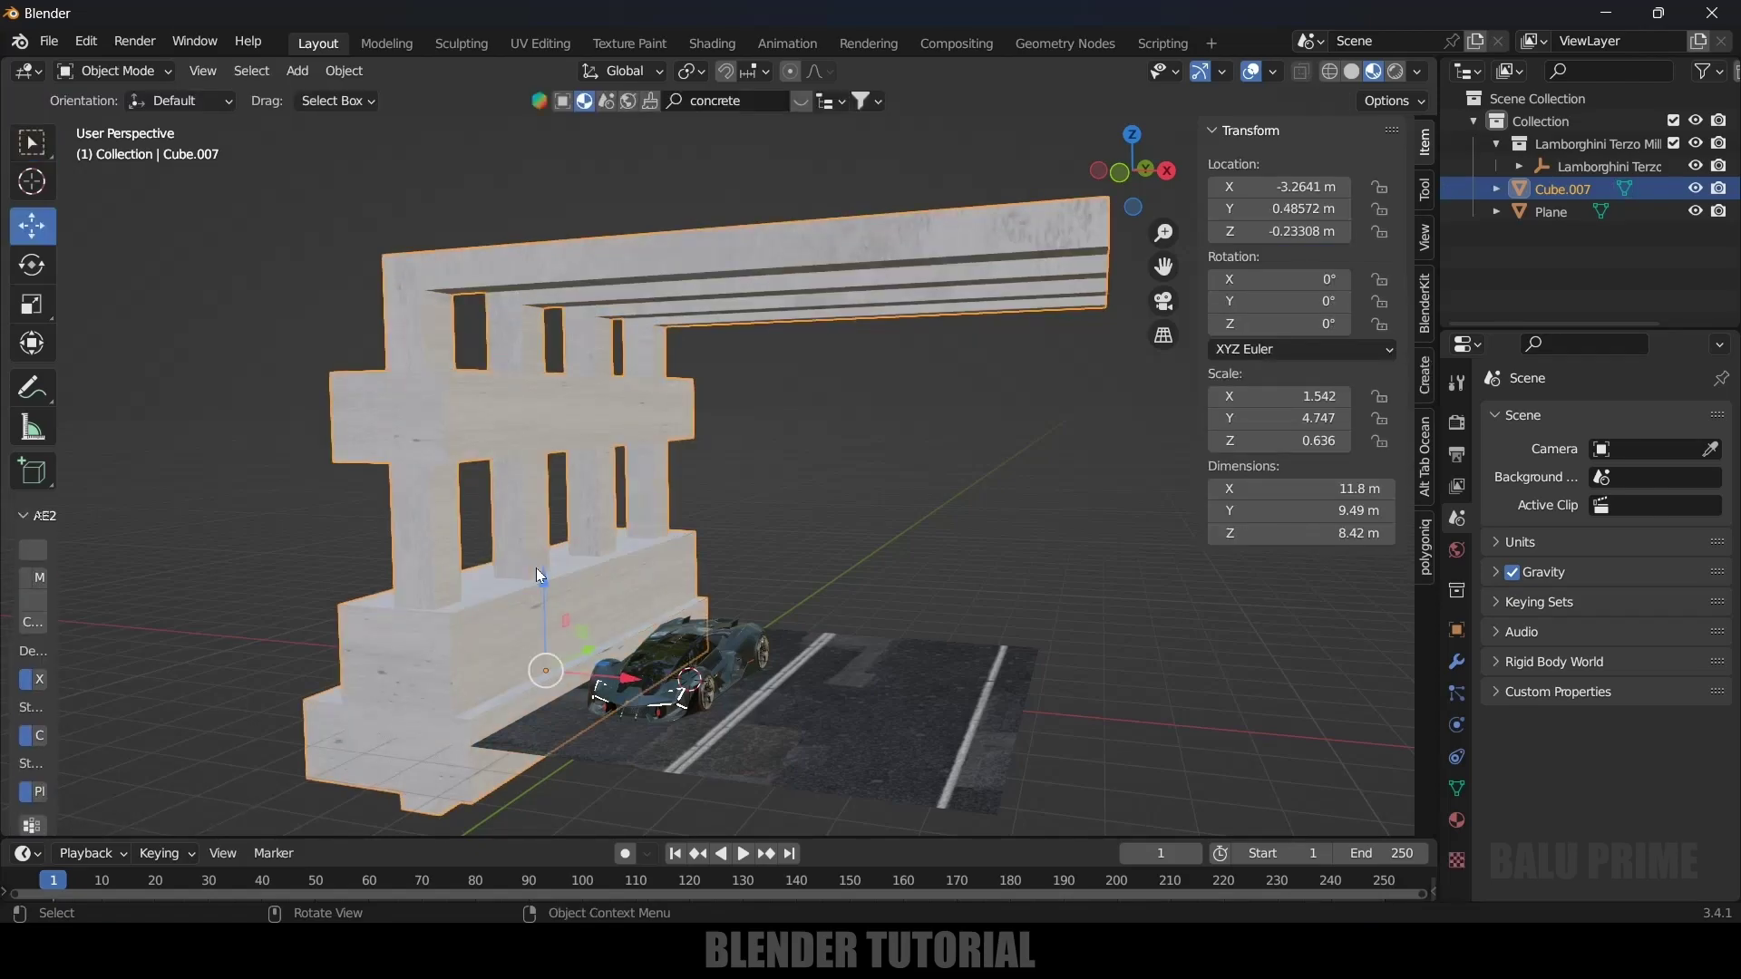
pyautogui.scroll(4, 536, 566)
pyautogui.moveTo(536, 564); pyautogui.dragTo(662, 700, button='middle')
pyautogui.scroll(-4, 483, 589)
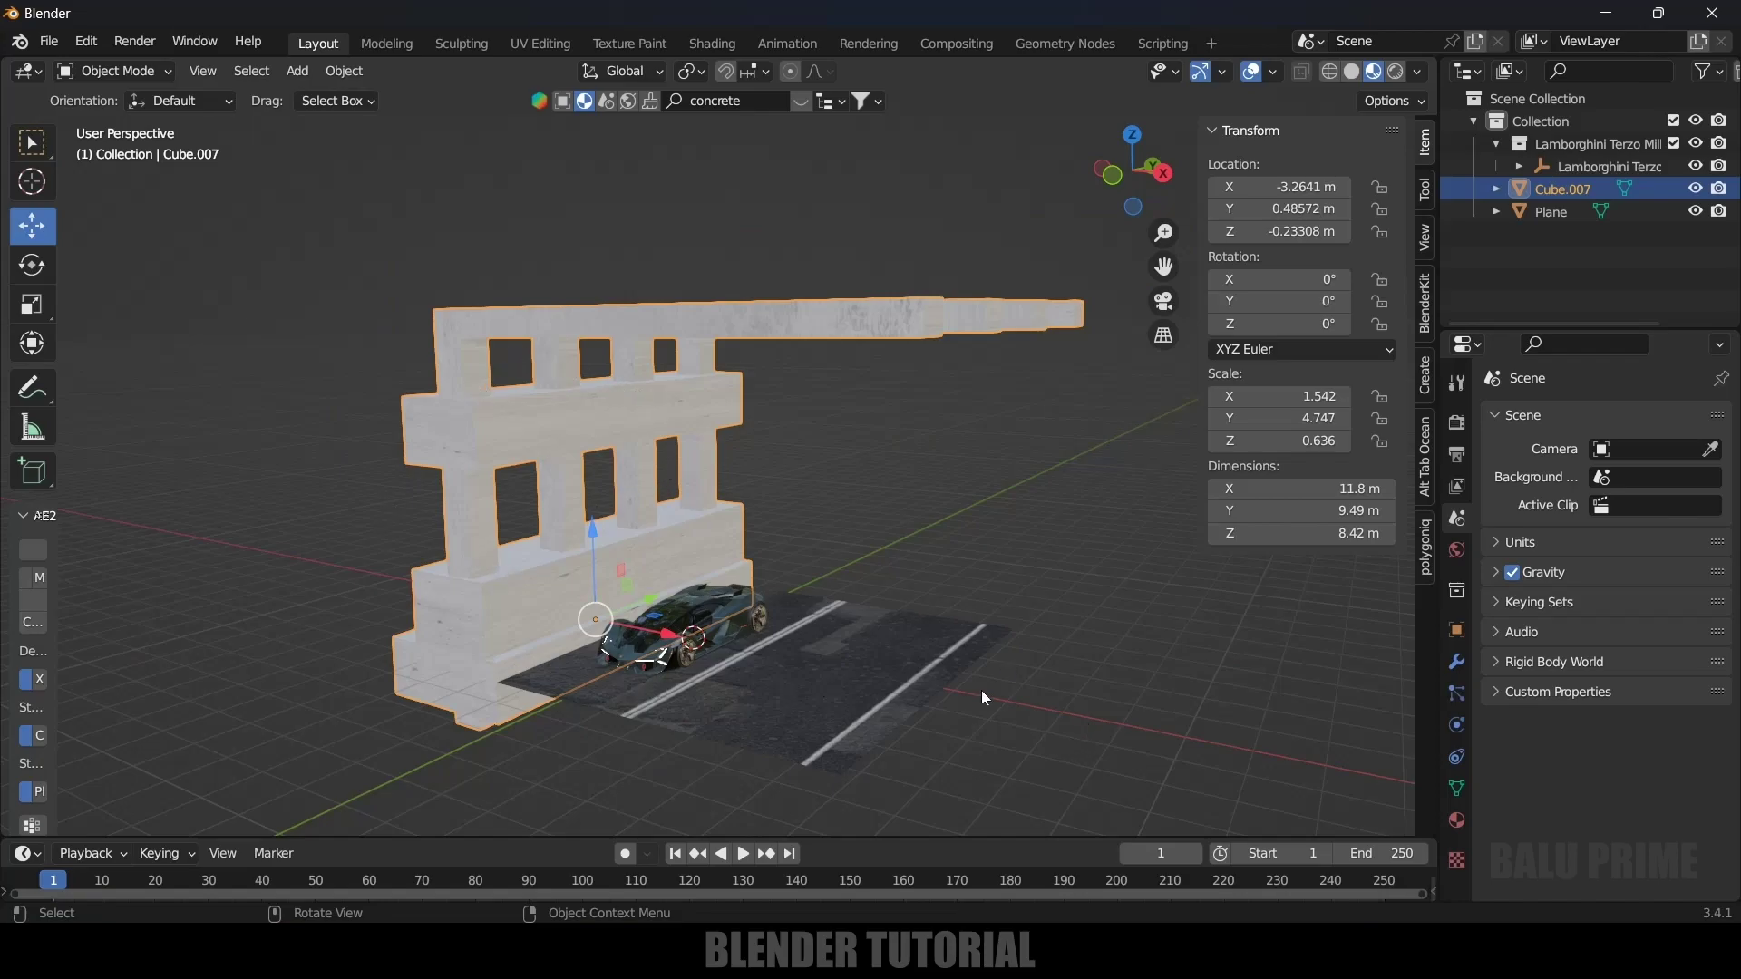
# Join the concrete structure with the road plane into one object, keeping the plane as the active object
pyautogui.keyDown('shift'); pyautogui.click(854, 748); pyautogui.keyUp('shift')
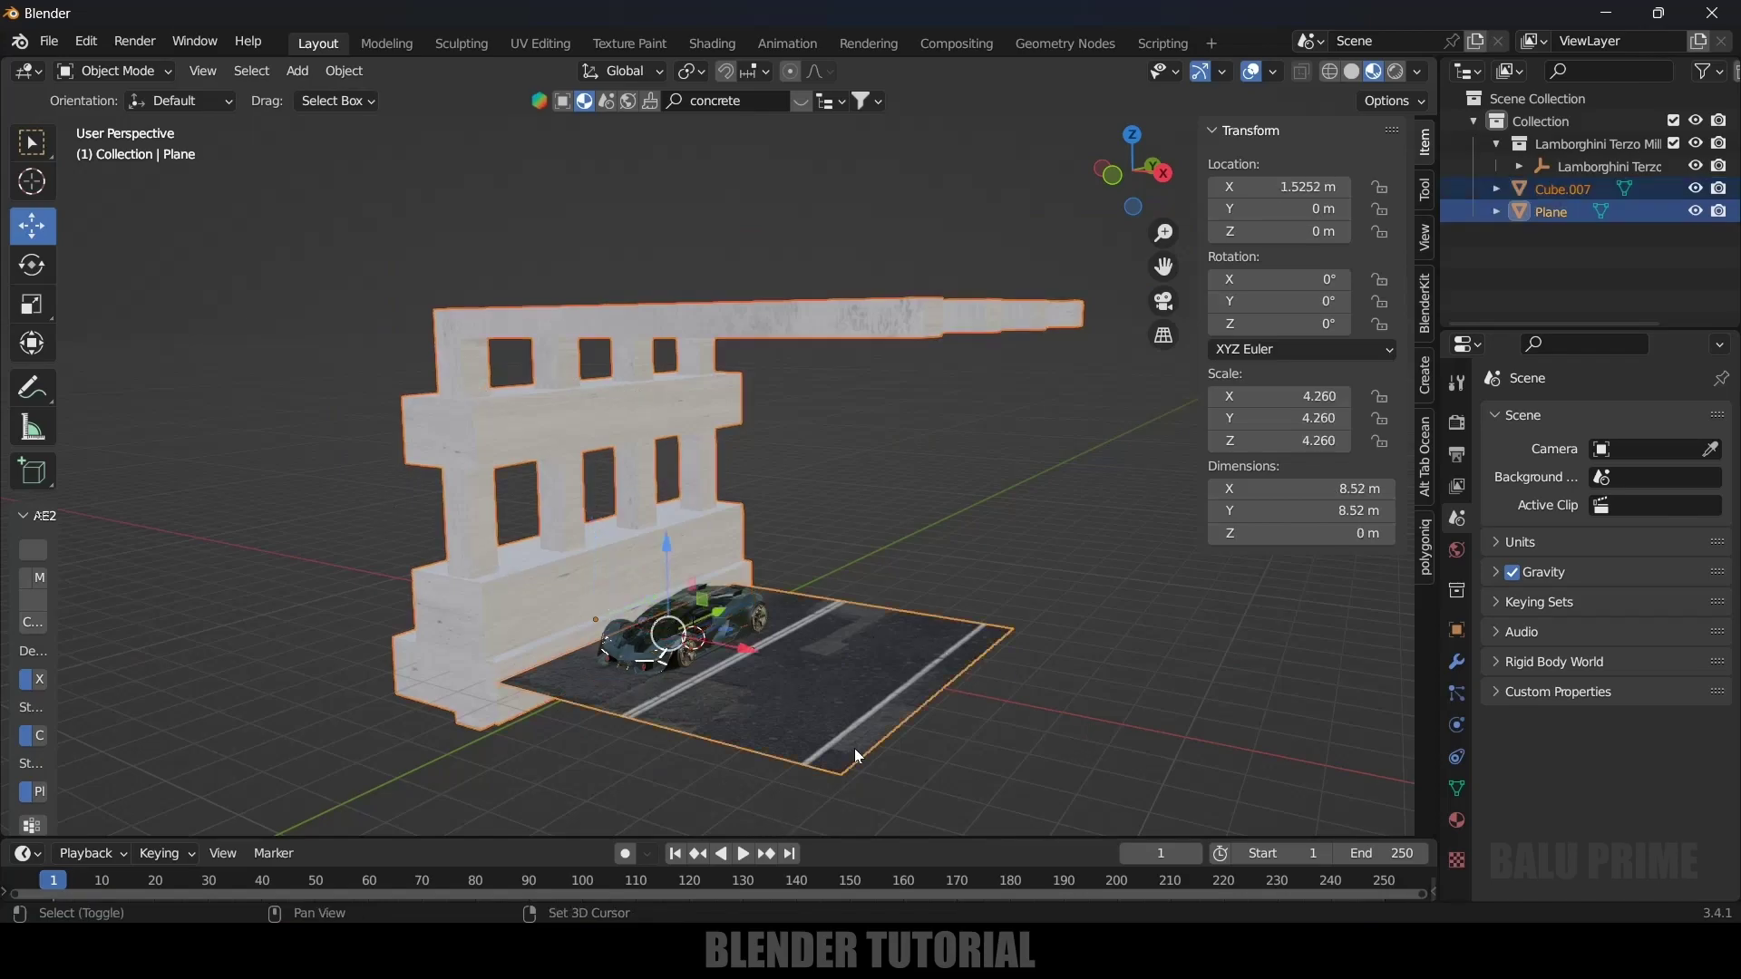
pyautogui.hotkey('ctrl', 'j')
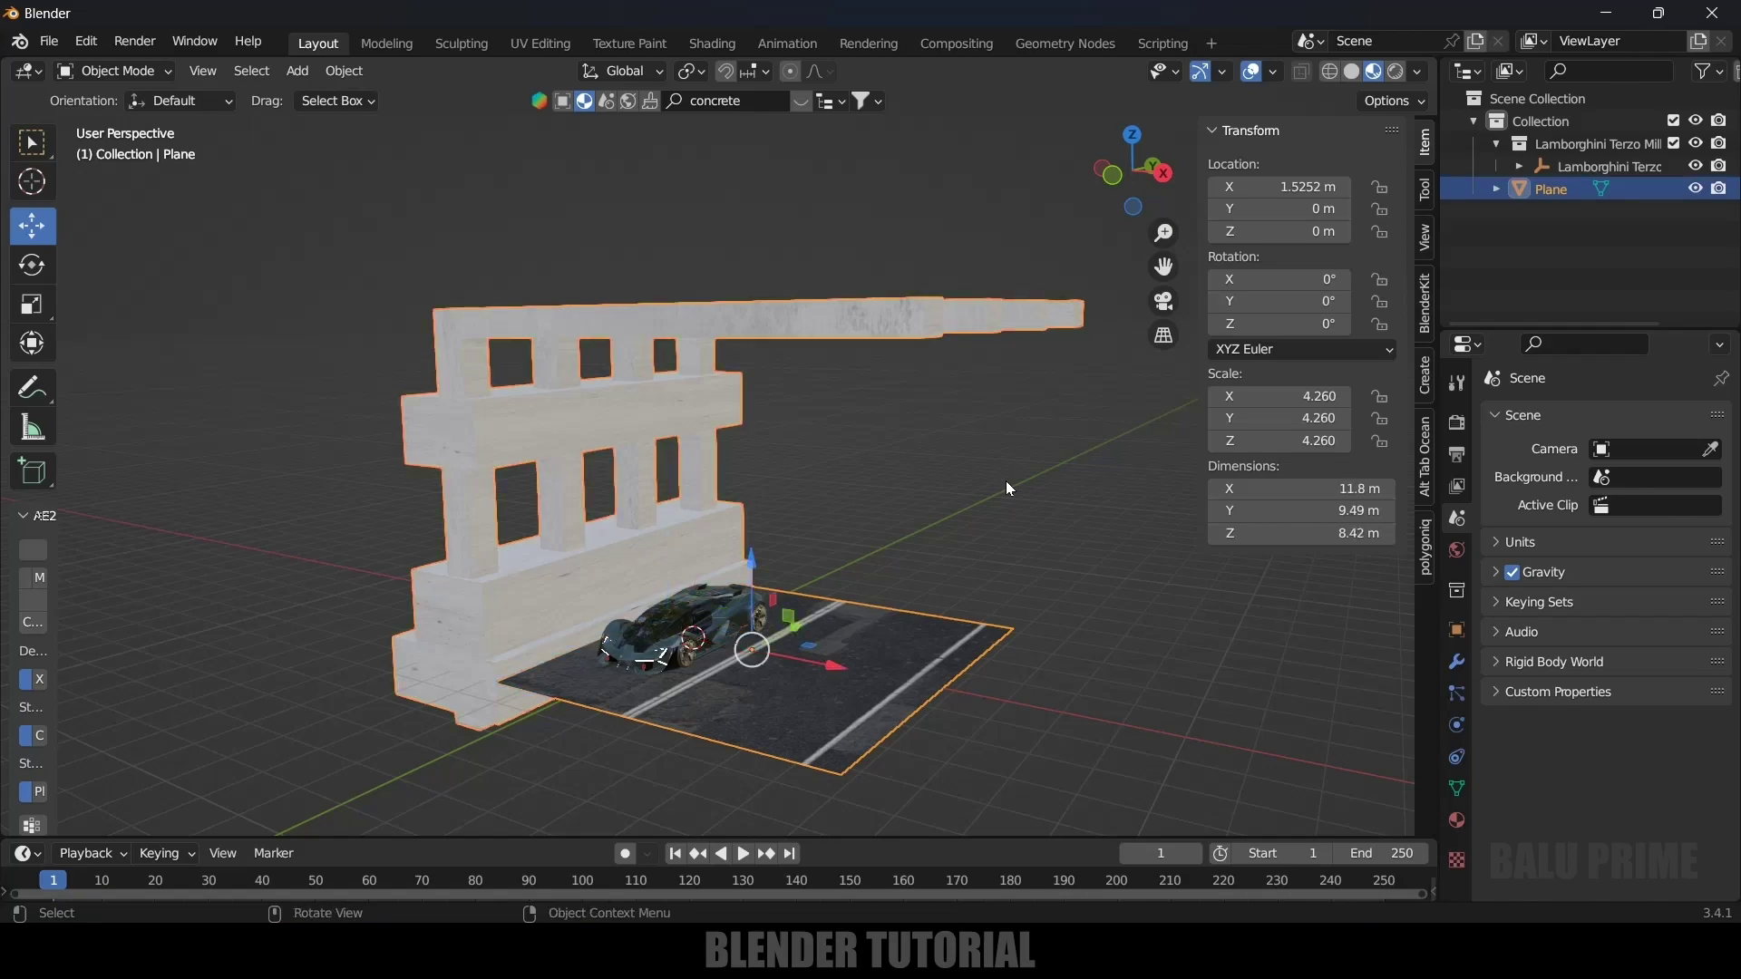
pyautogui.scroll(-3, 1005, 481)
pyautogui.moveTo(995, 544); pyautogui.dragTo(1133, 617, button='middle')
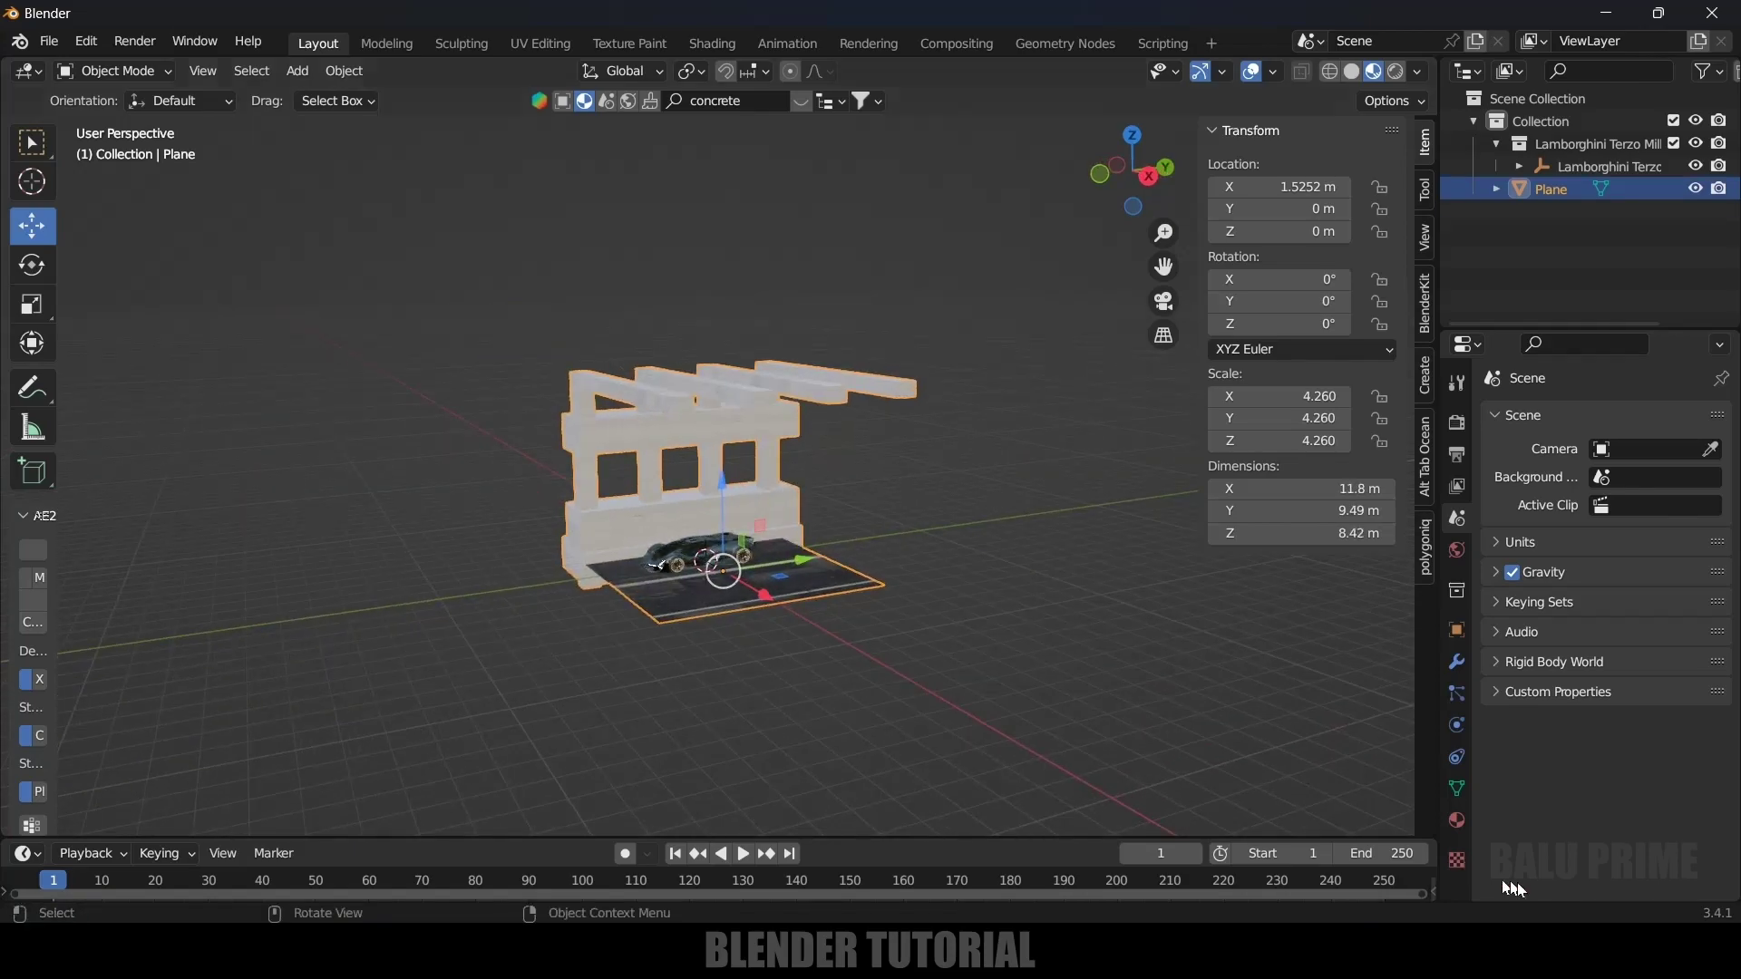
# Add an Array modifier to the road-and-gallery object with relative offset factors of 0 in X and -1 in Y
pyautogui.click(1452, 671)
pyautogui.click(1536, 418)
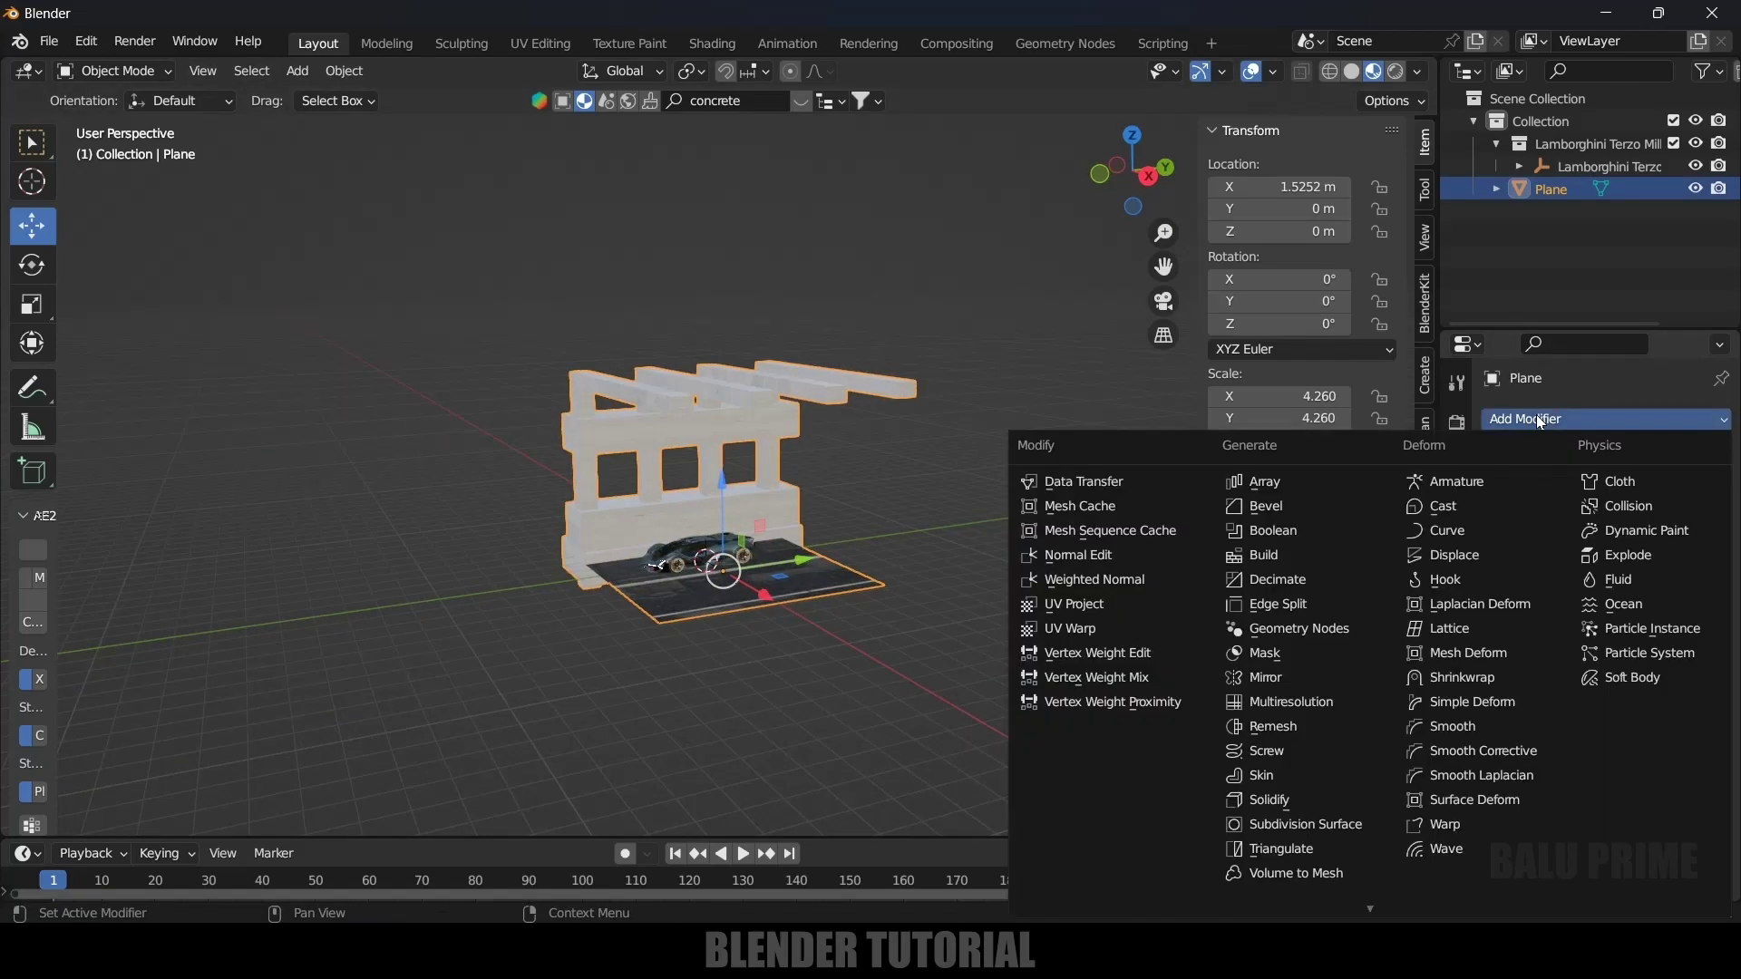
pyautogui.click(1304, 481)
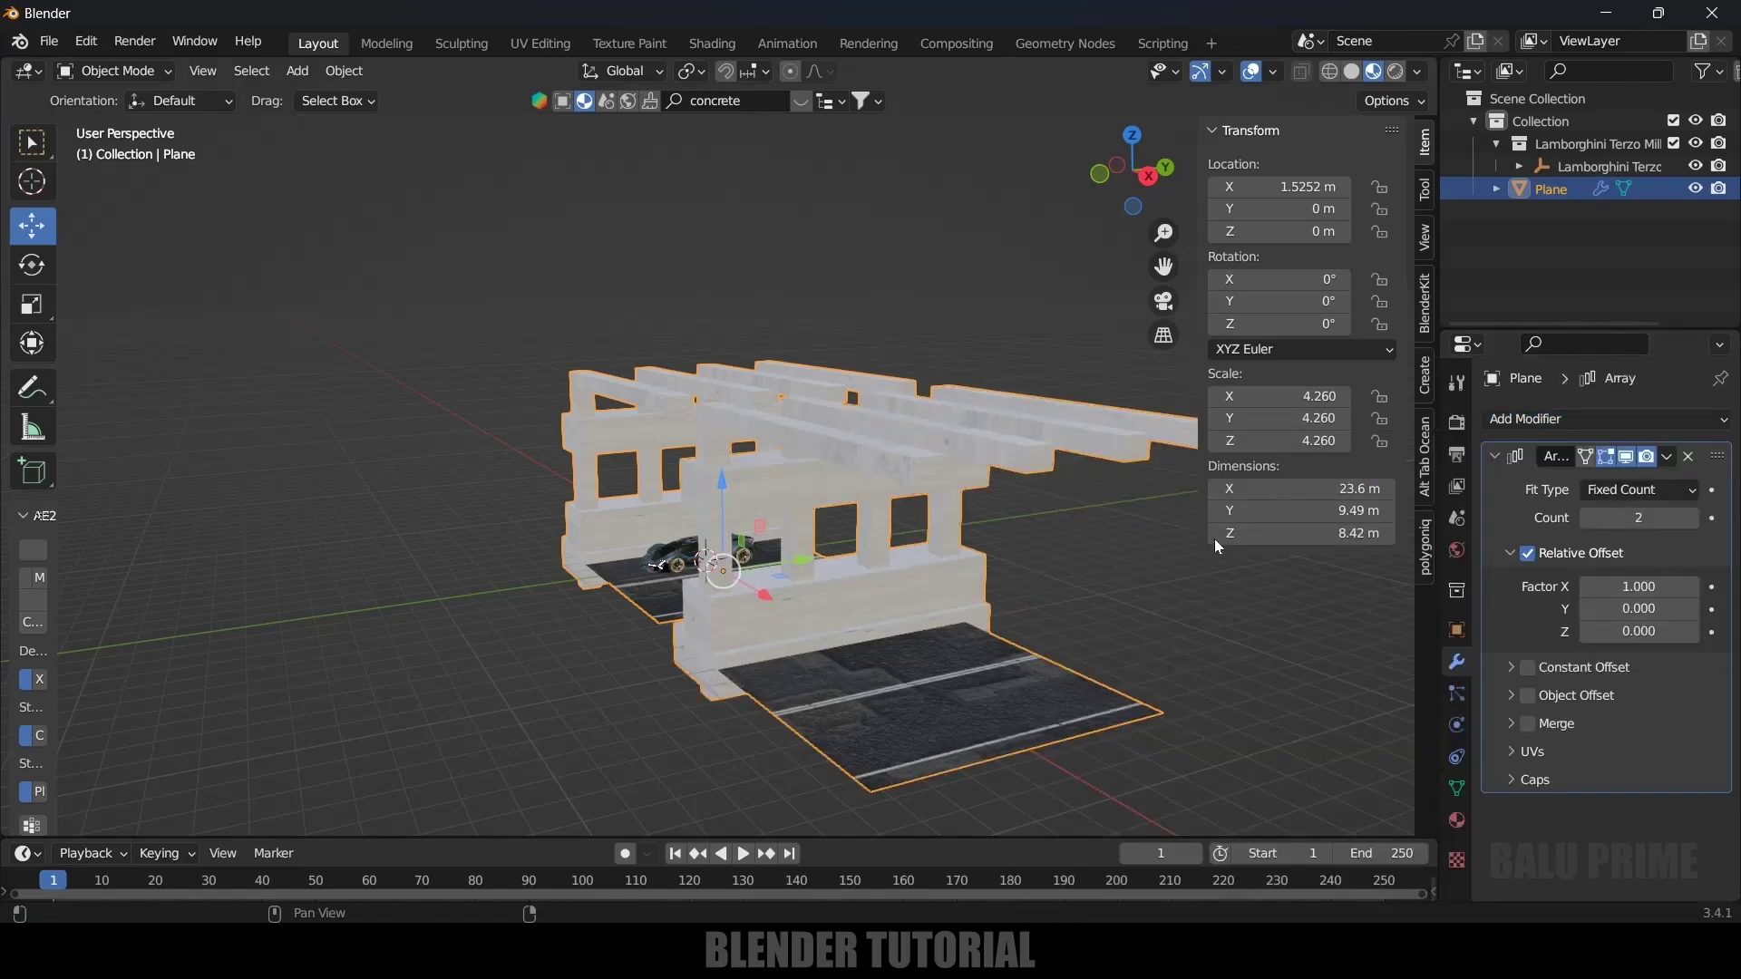
pyautogui.doubleClick(1692, 593)
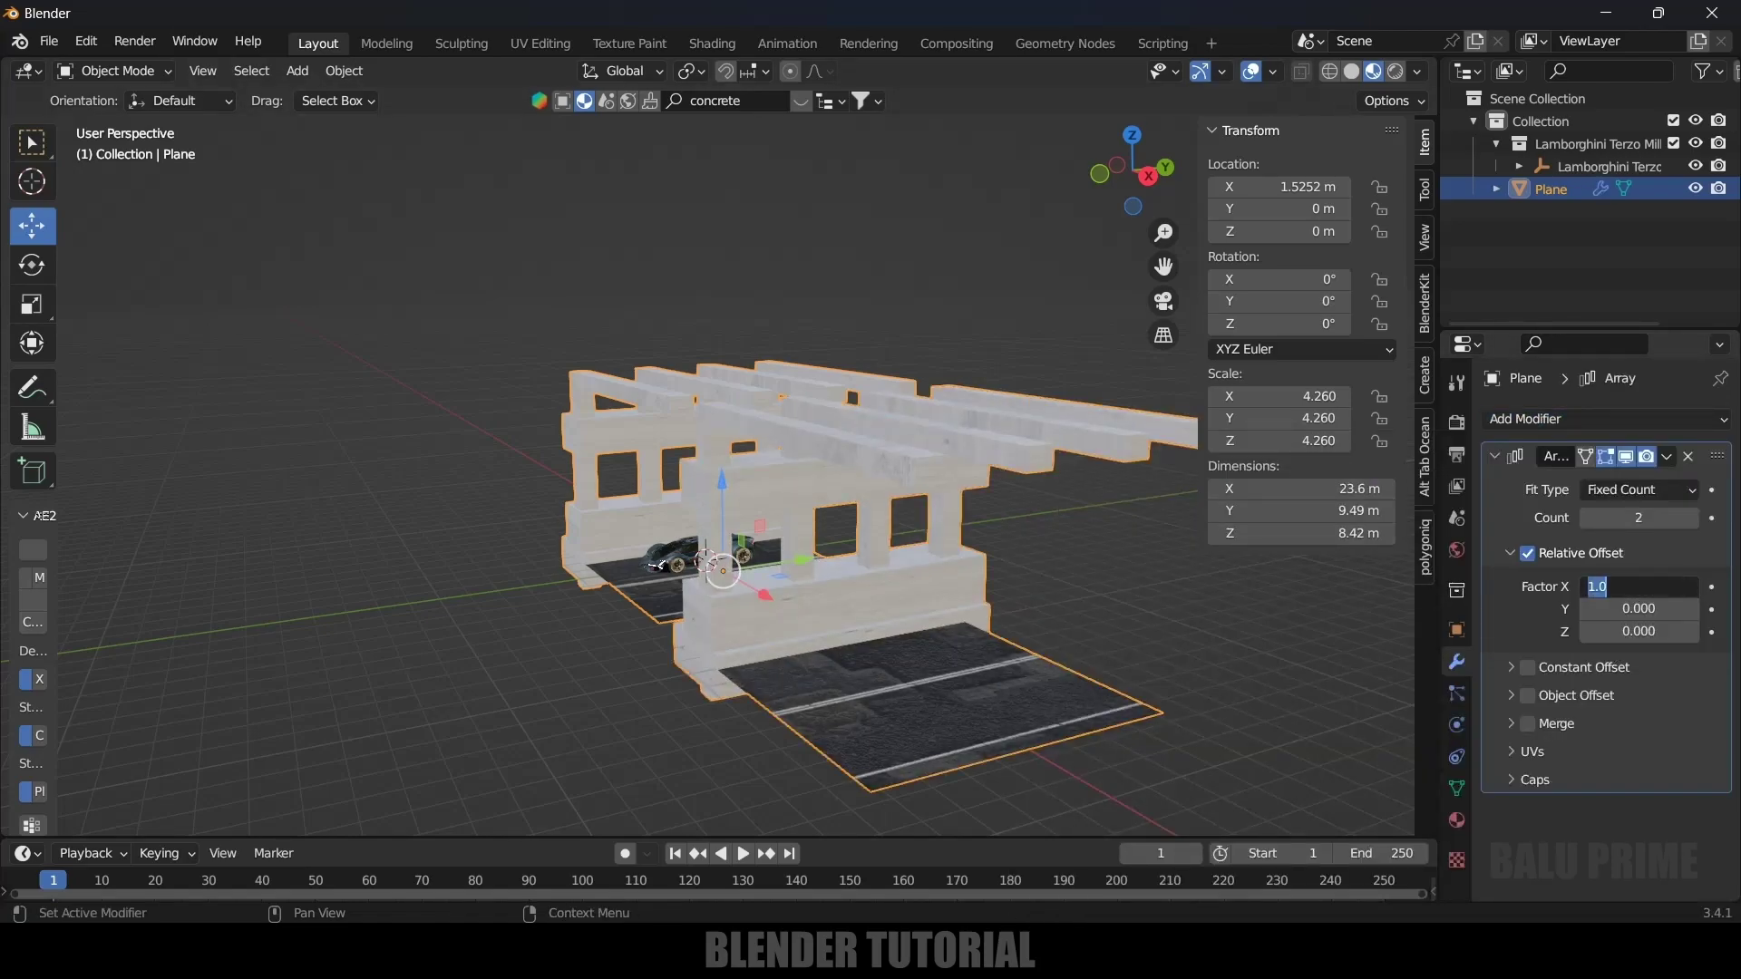
pyautogui.write('0')
pyautogui.press('Return')
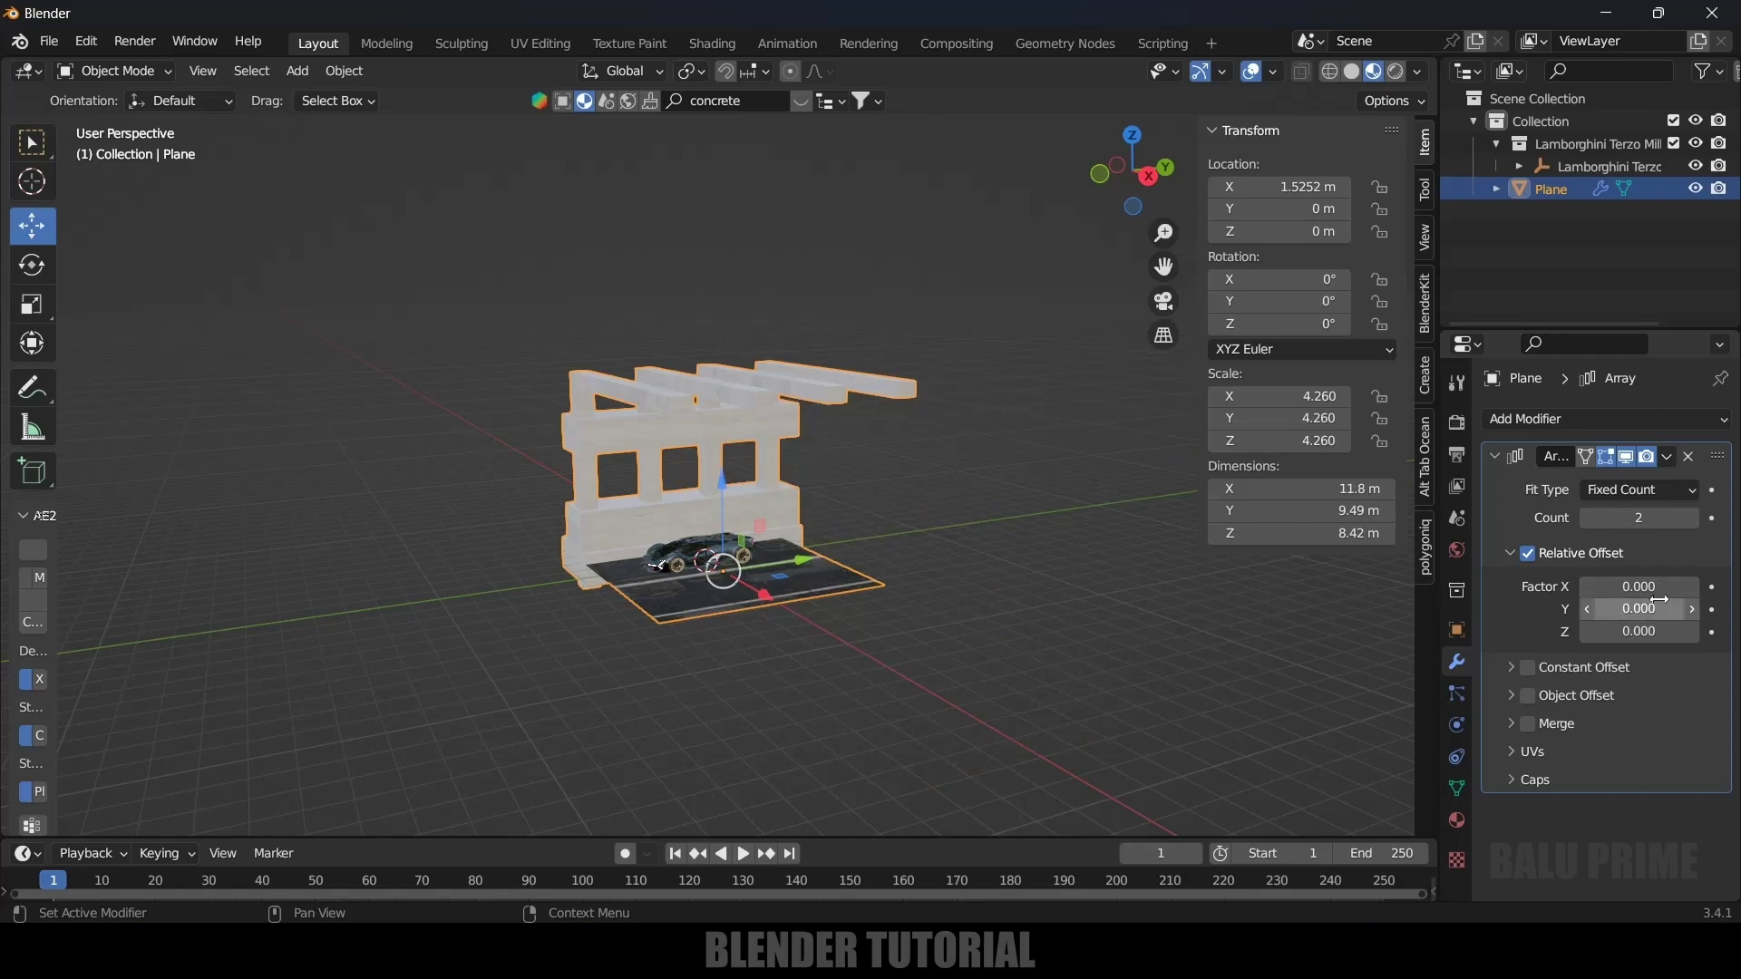
pyautogui.doubleClick(1649, 603)
pyautogui.press('BackSpace')
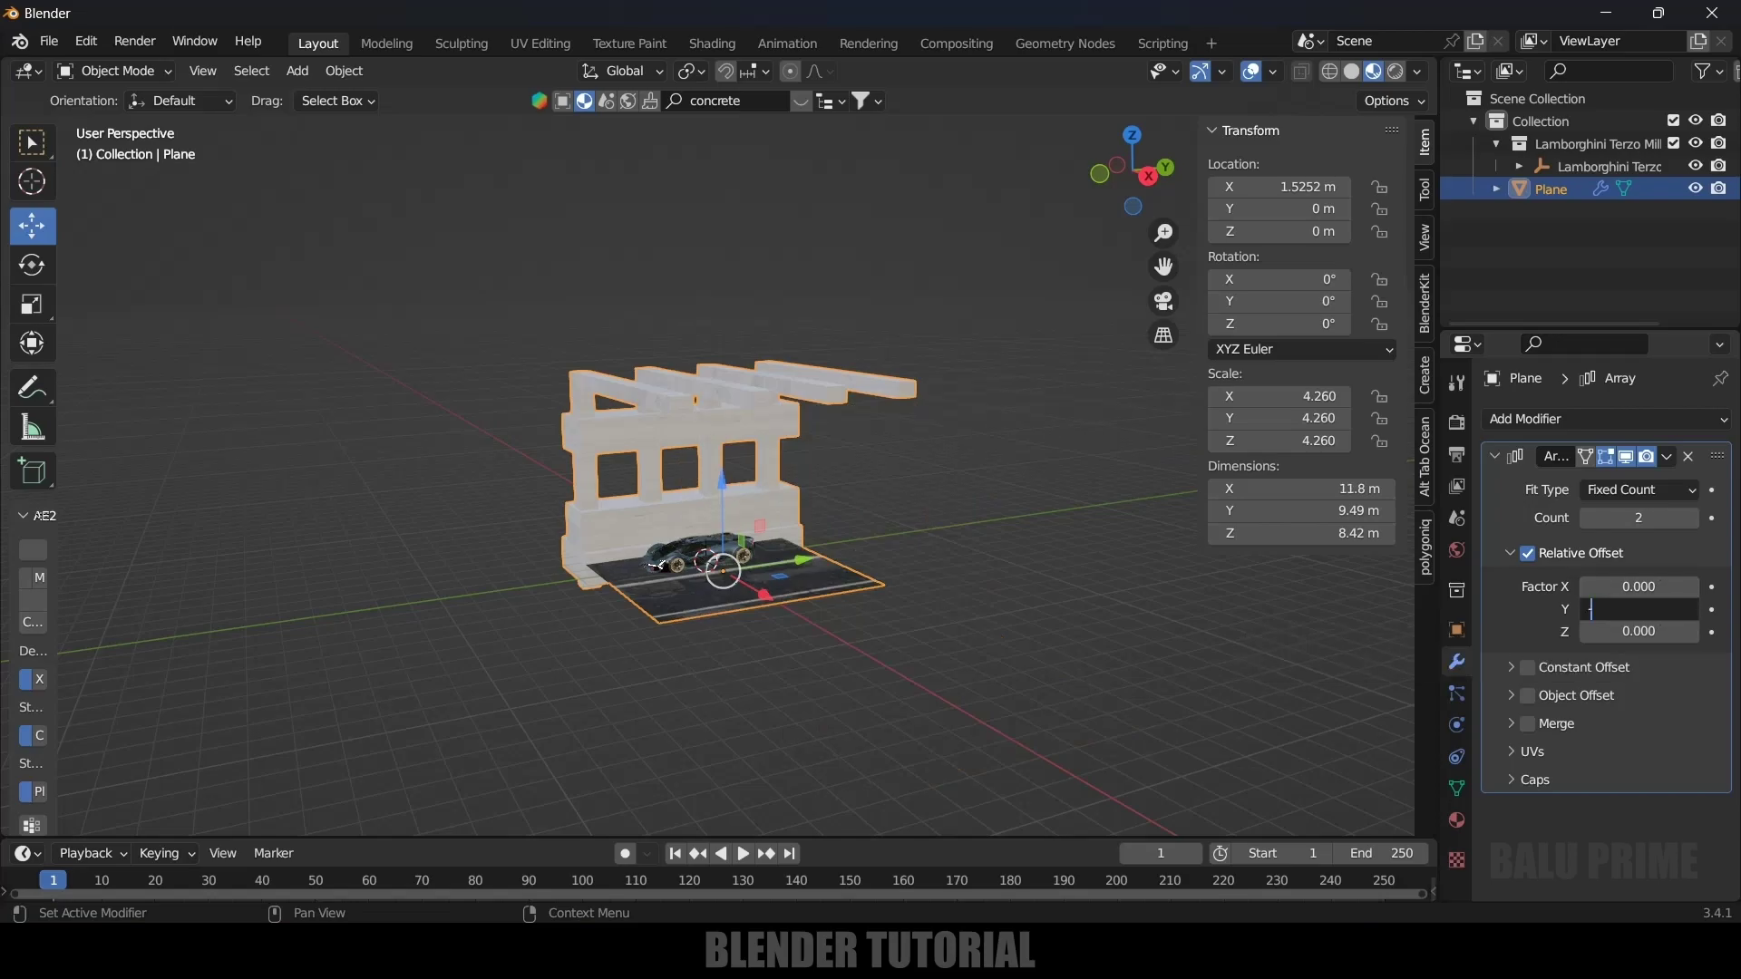
pyautogui.write('-1')
pyautogui.press('Return')
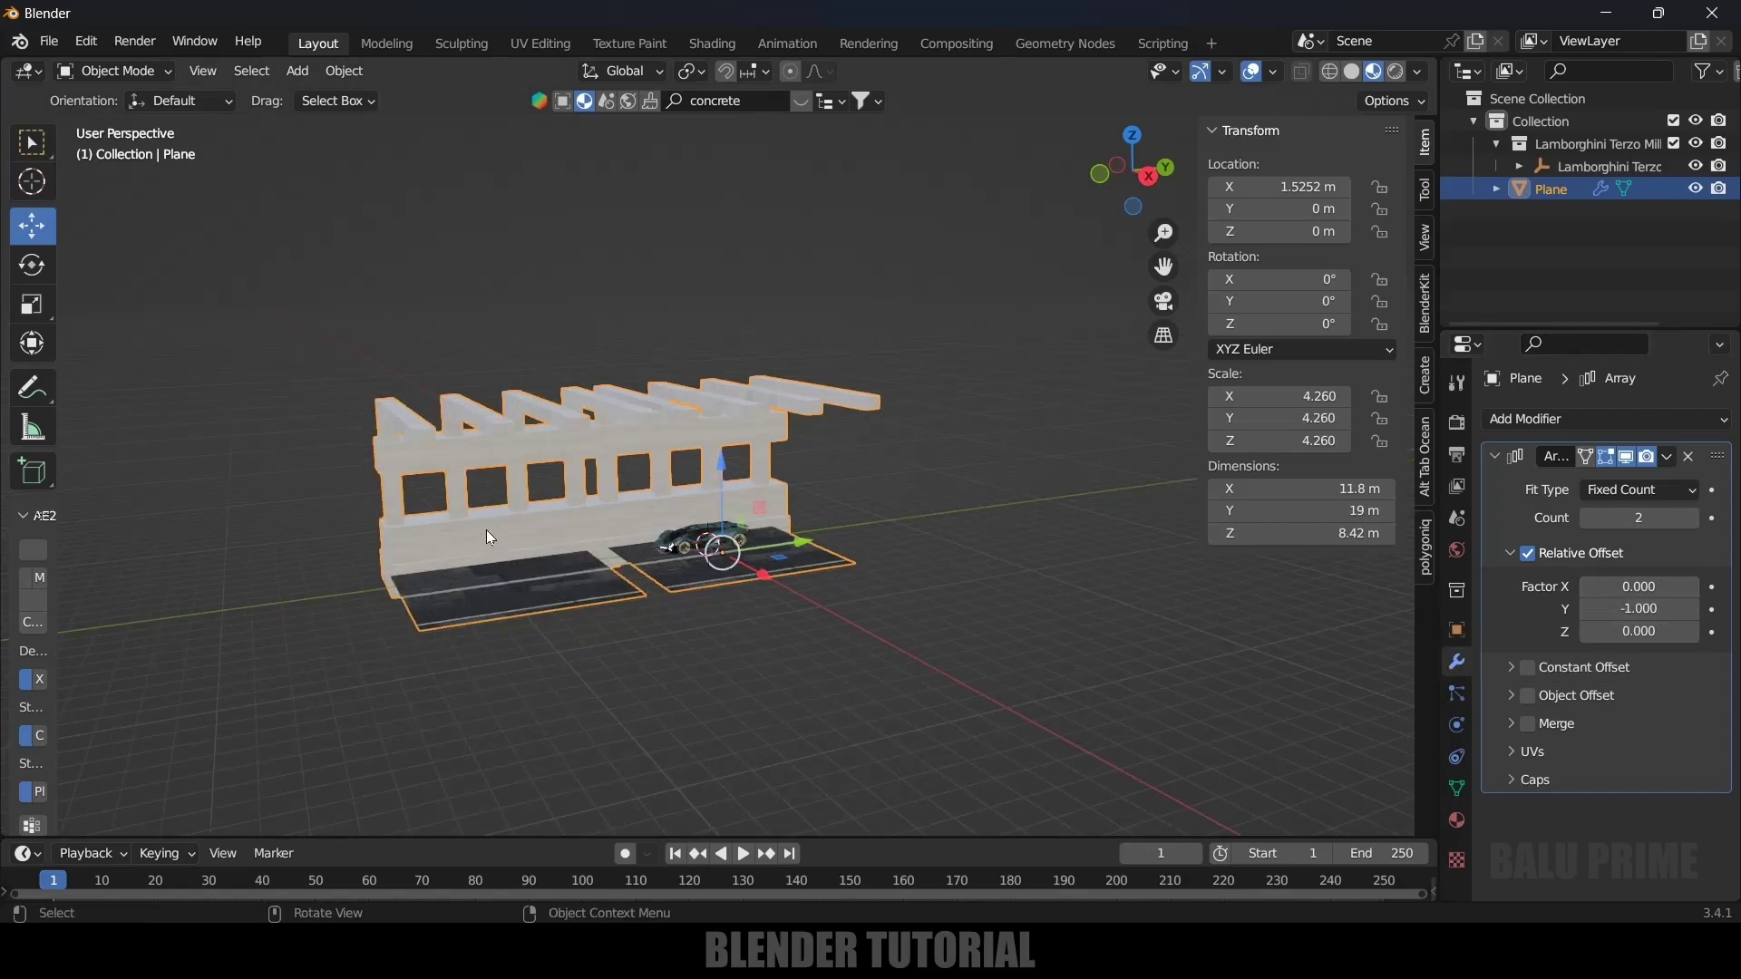
# Try a relative Y offset factor of -0.9 to close the gap between the array's road segments
pyautogui.moveTo(802, 547); pyautogui.dragTo(820, 558)
pyautogui.hotkey('ctrl', 'z')
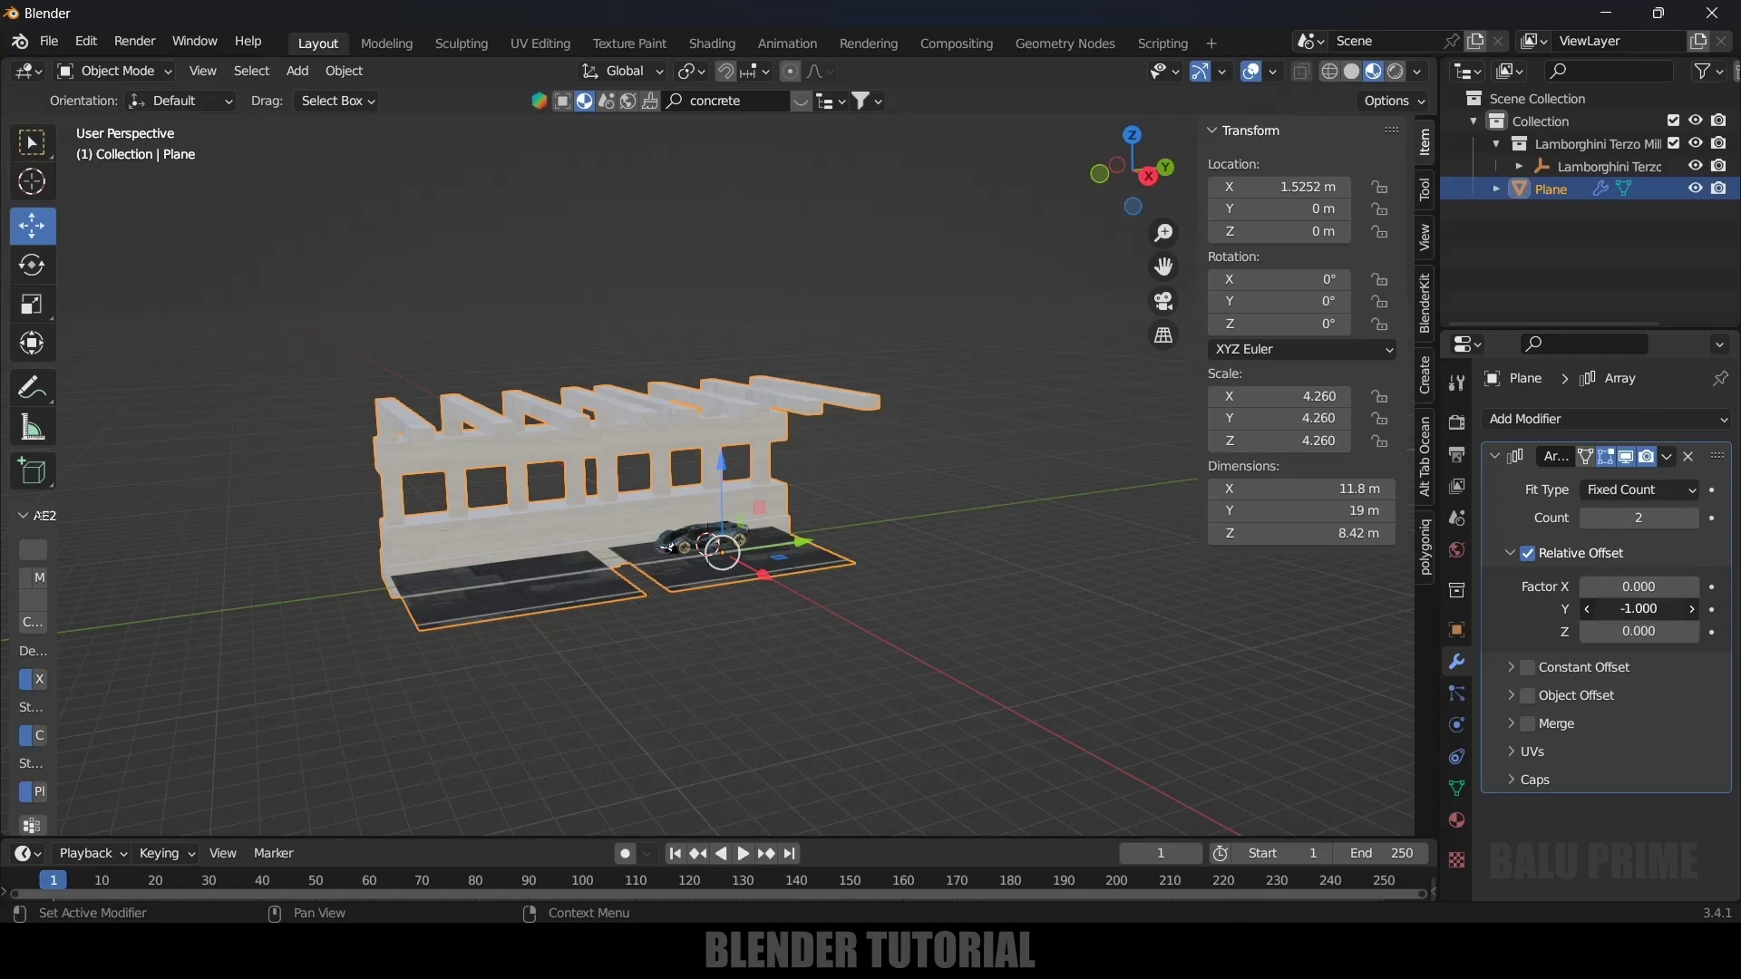
pyautogui.moveTo(1638, 609); pyautogui.dragTo(1683, 610)
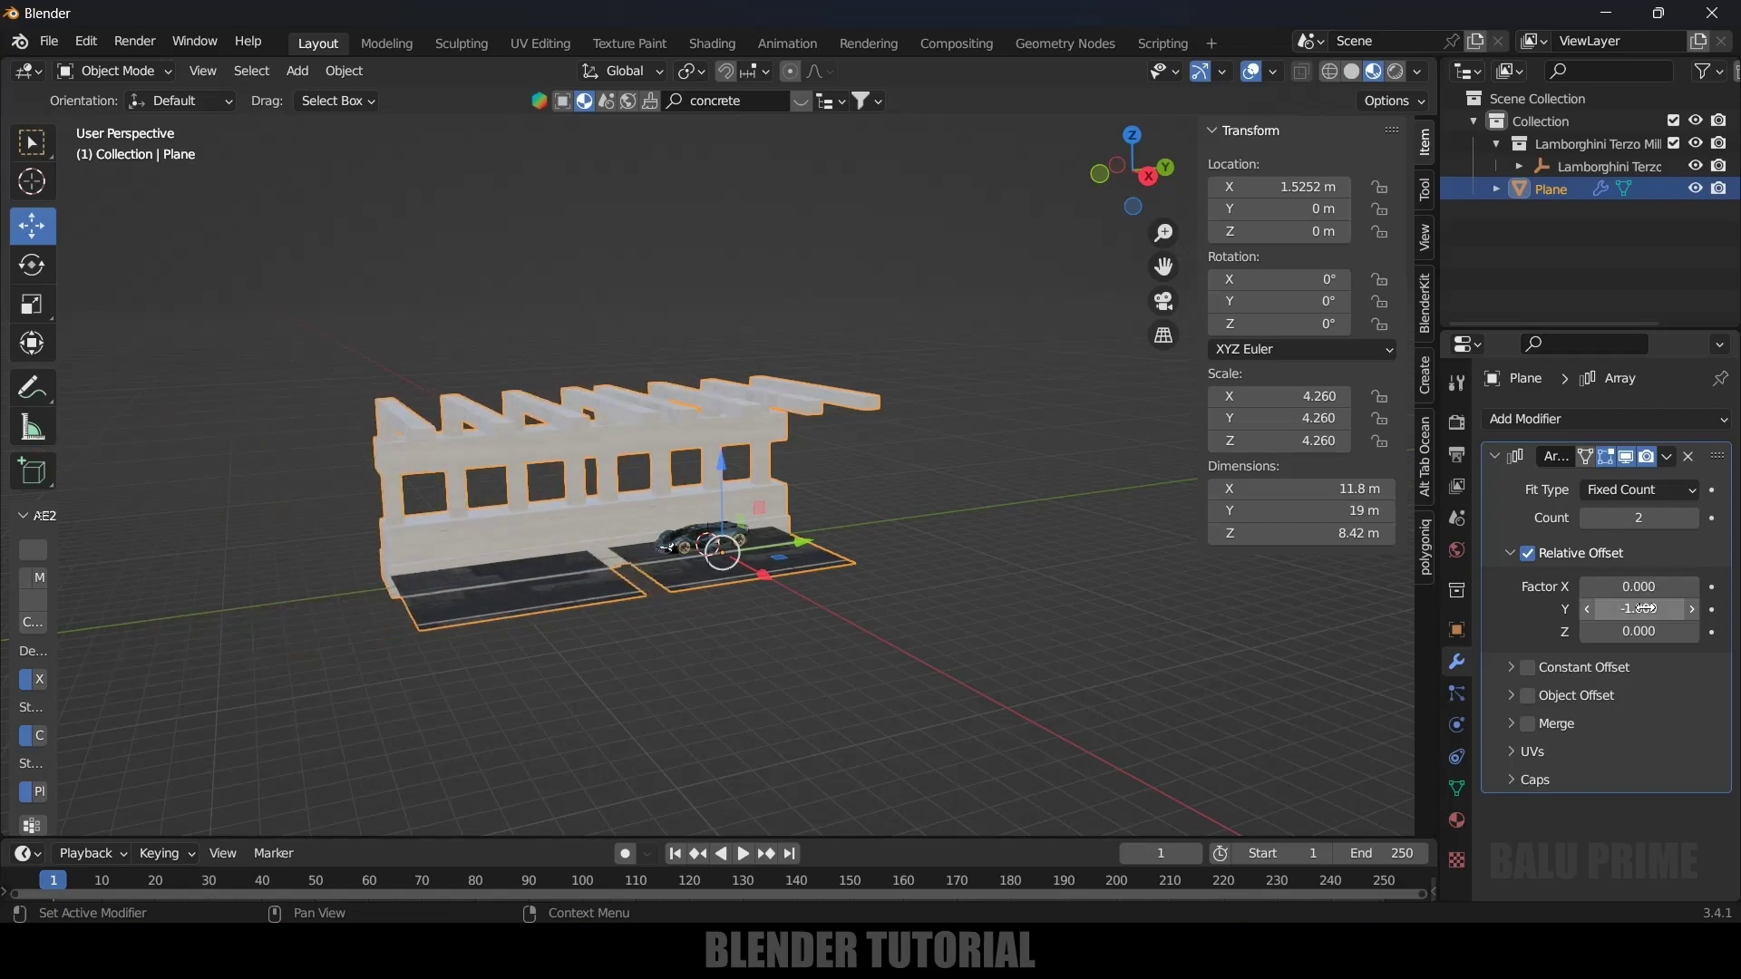
pyautogui.click(1683, 610)
pyautogui.write('-')
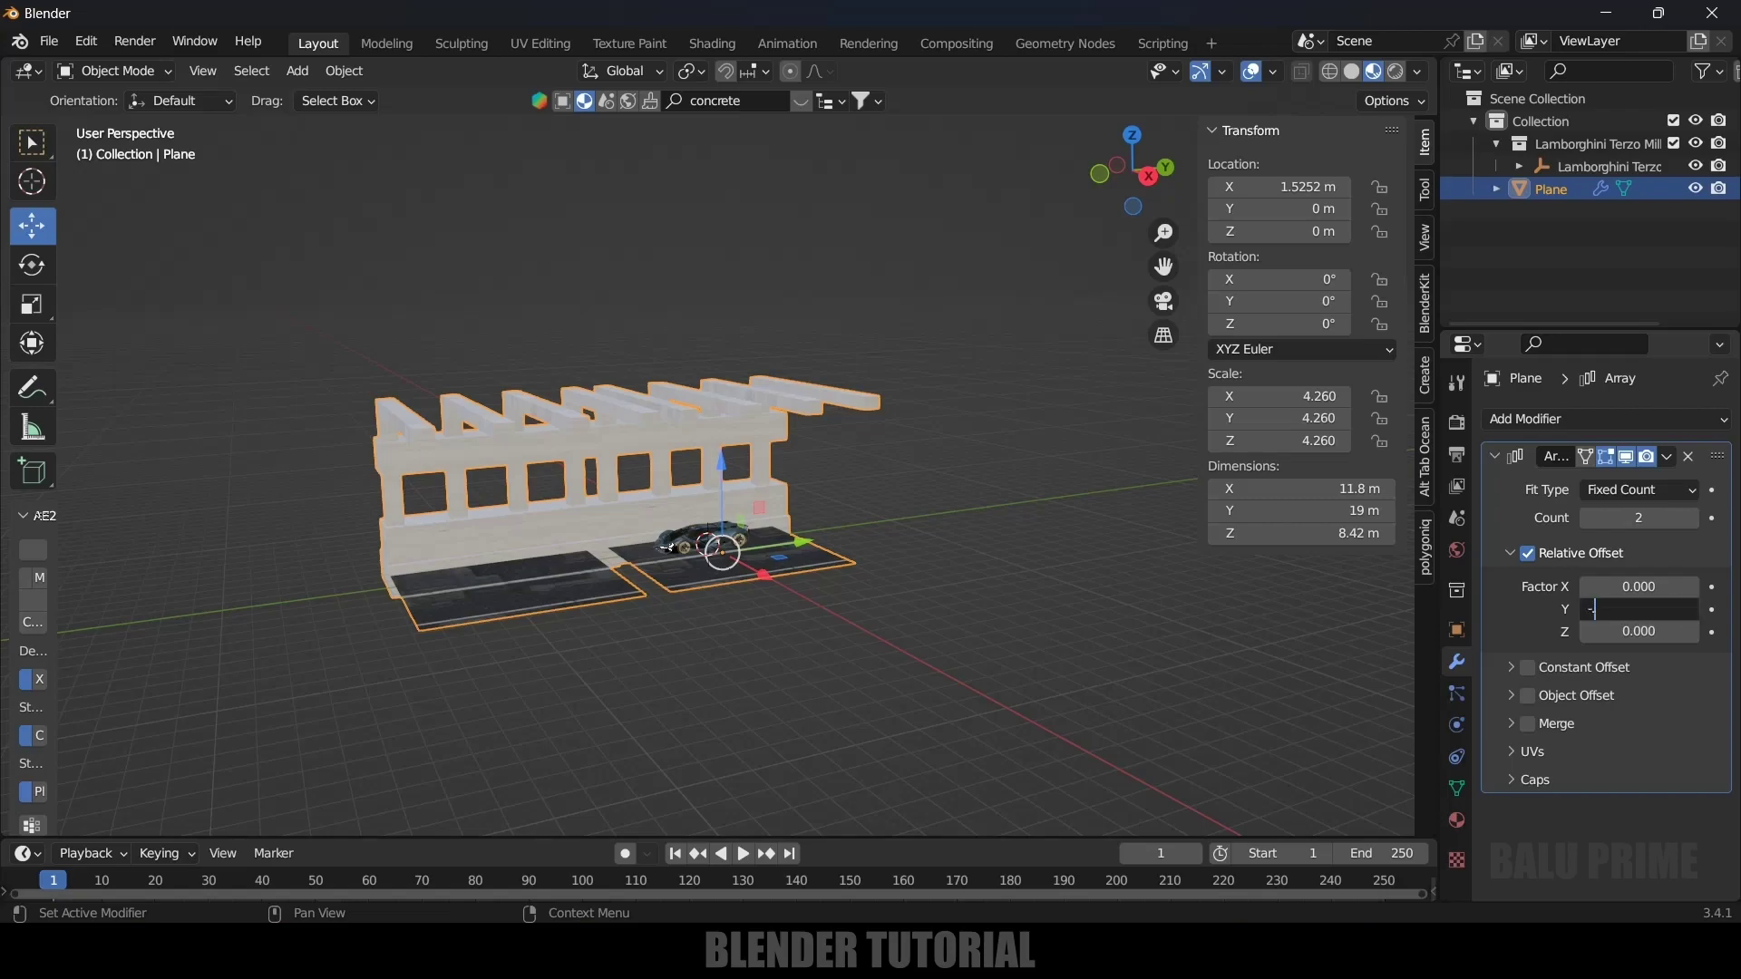
pyautogui.write('0.9')
pyautogui.press('Return')
pyautogui.scroll(6, 847, 742)
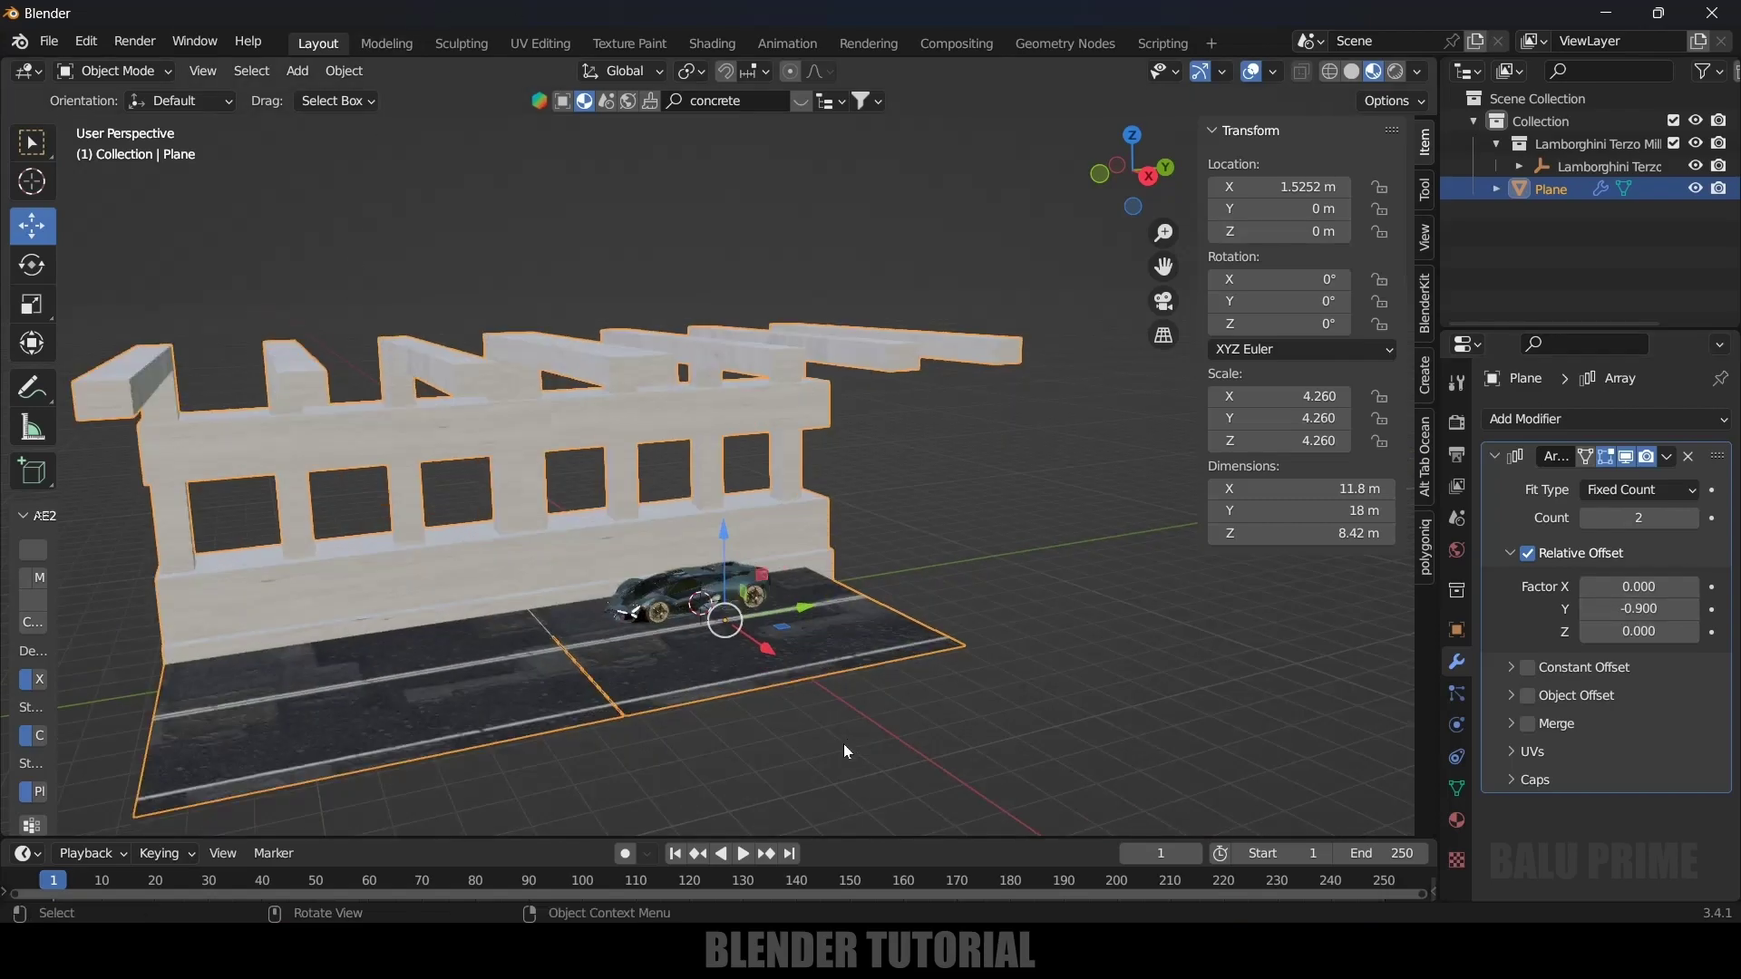
# Set the array's relative Y offset factor to -0.89 so the road and gallery segments join
pyautogui.click(1639, 608)
pyautogui.press('BackSpace')
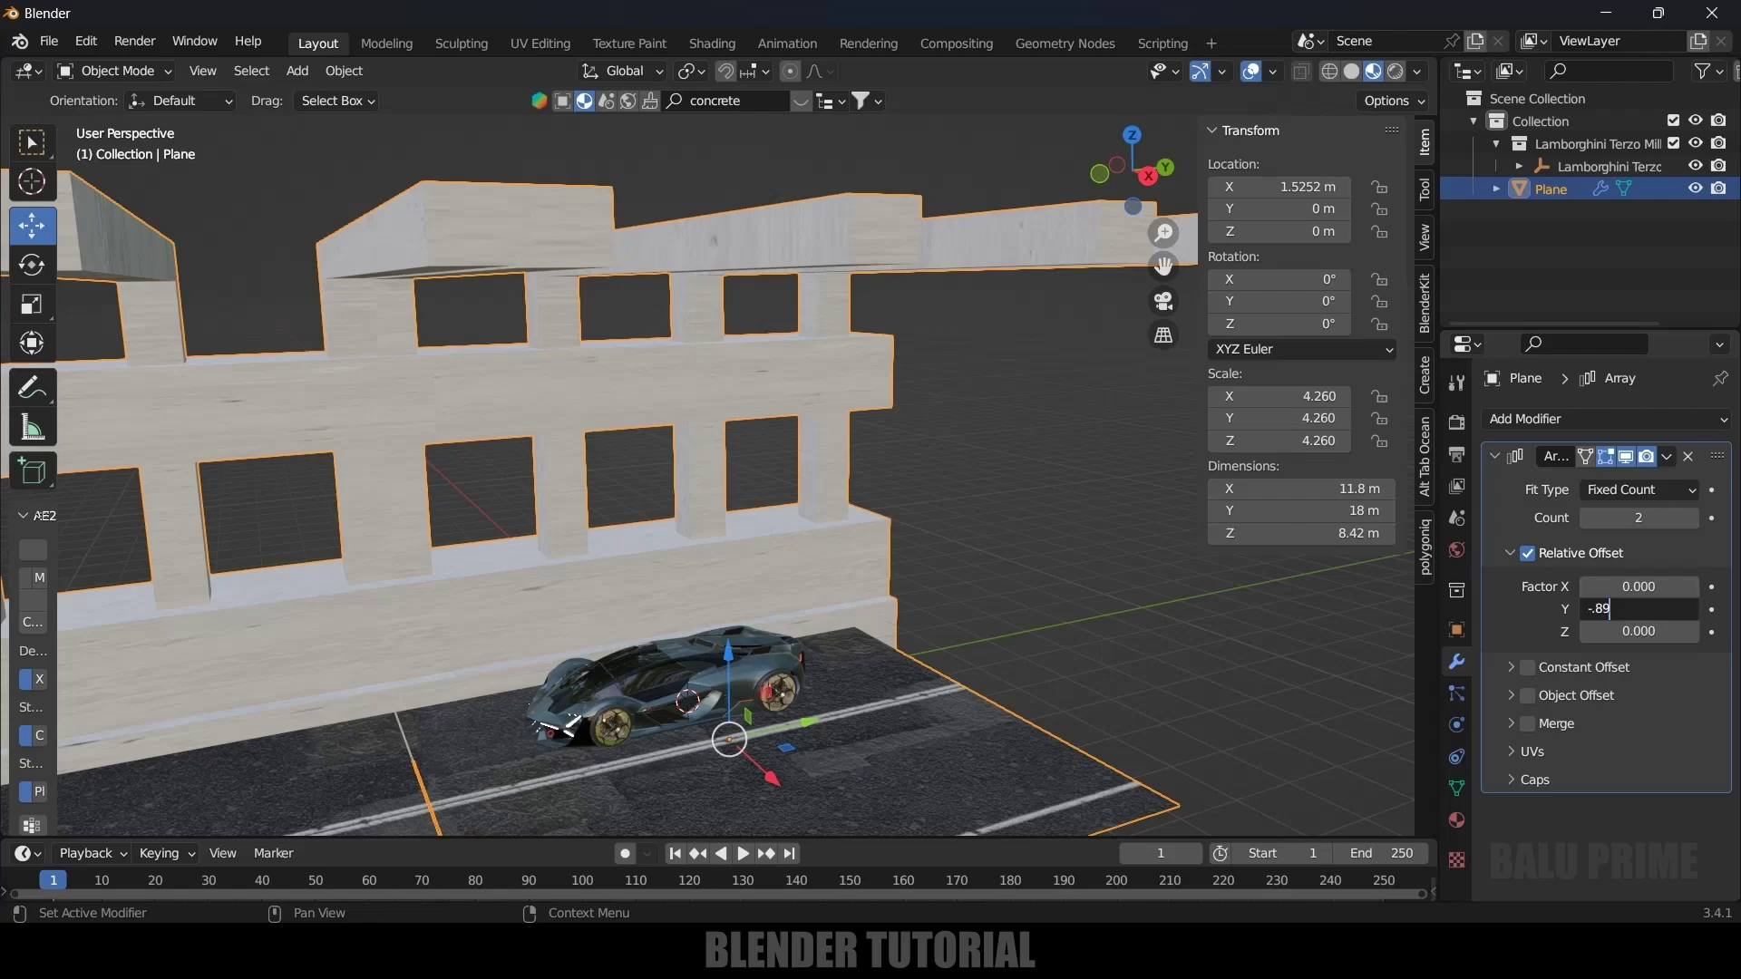
pyautogui.write('-.89')
pyautogui.press('Return')
pyautogui.scroll(-4, 397, 291)
pyautogui.moveTo(405, 314); pyautogui.dragTo(486, 545, button='middle')
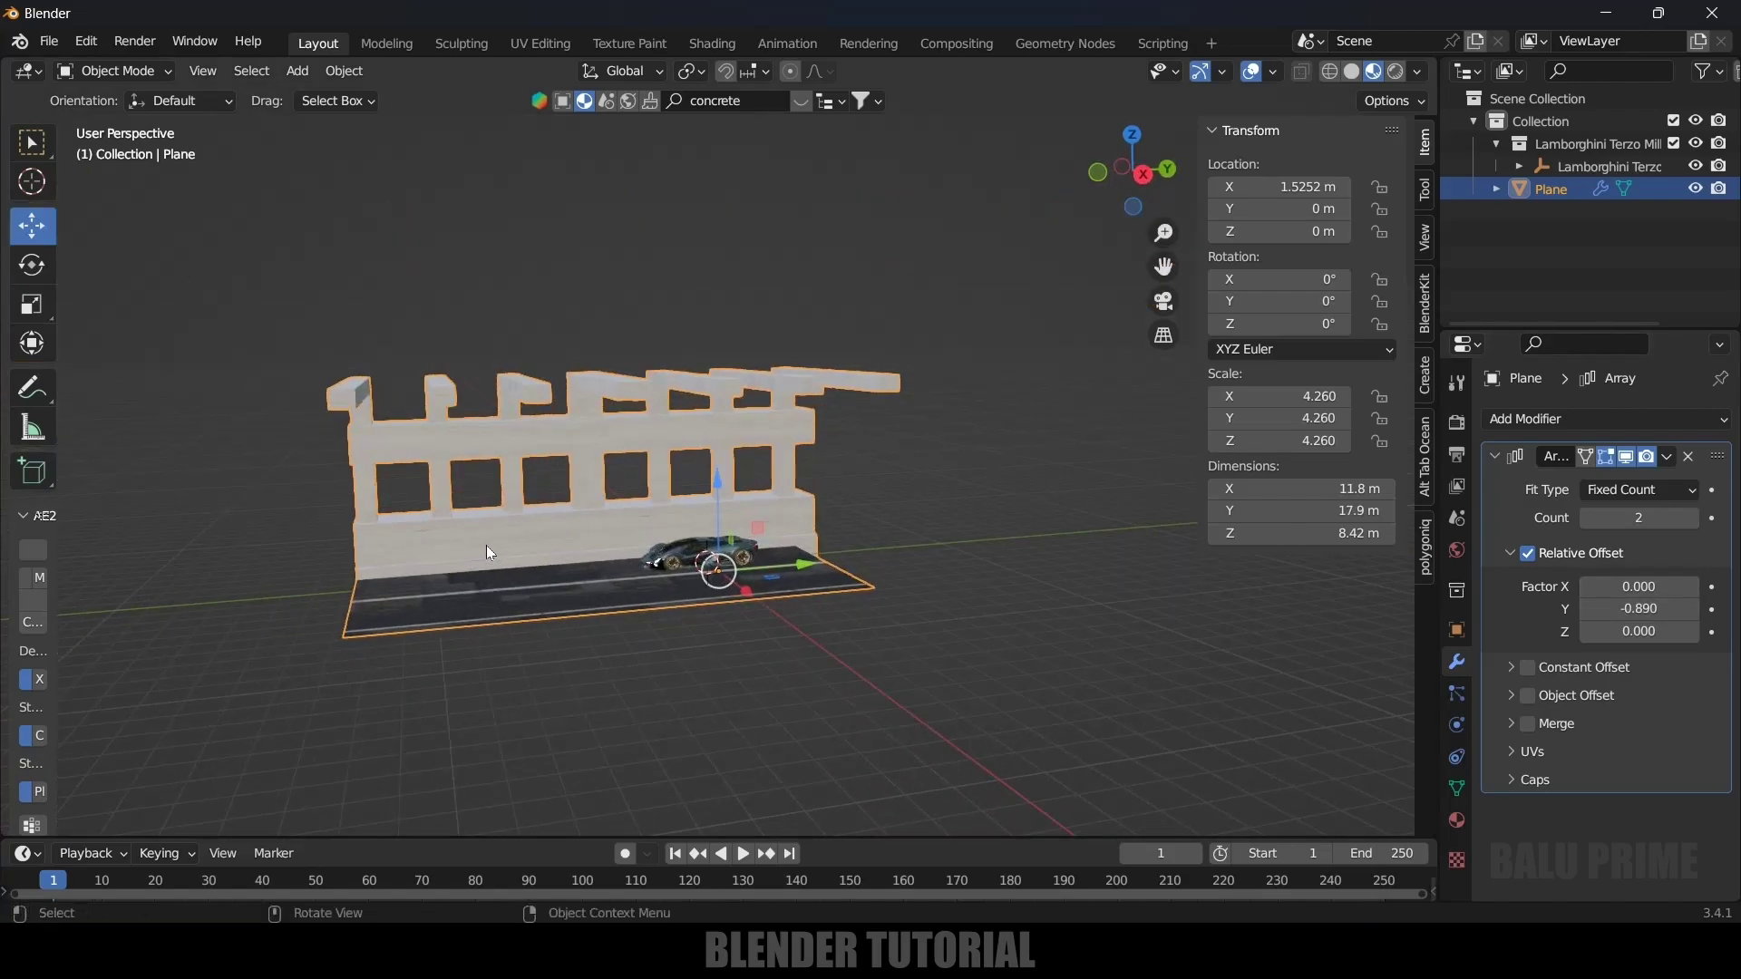
# Set the array's count to 15 to extend the road and gallery
pyautogui.click(1692, 520)
pyautogui.click(1692, 521)
pyautogui.scroll(-3, 1179, 574)
pyautogui.doubleClick(1640, 518)
pyautogui.write('15')
pyautogui.press('Return')
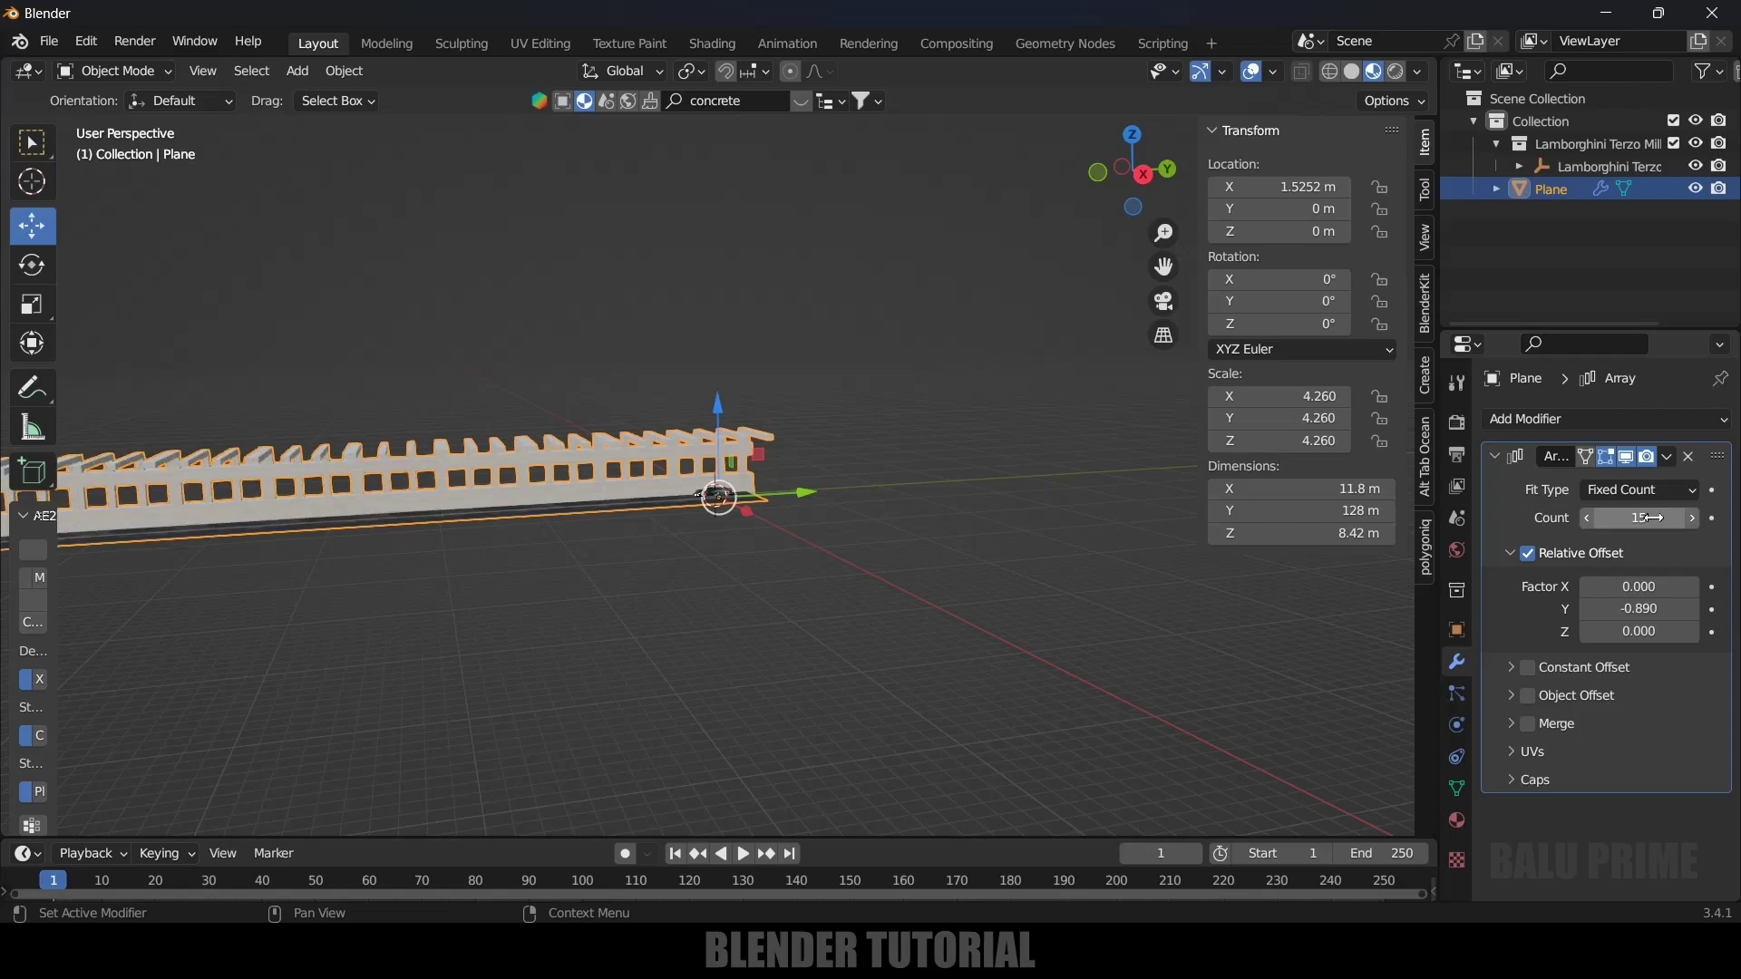
# Select the Lamborghini's parent empty and insert a Location keyframe at frame 1
pyautogui.moveTo(470, 546); pyautogui.dragTo(655, 533, button='middle')
pyautogui.scroll(8, 715, 623)
pyautogui.moveTo(950, 645); pyautogui.dragTo(925, 603, button='middle')
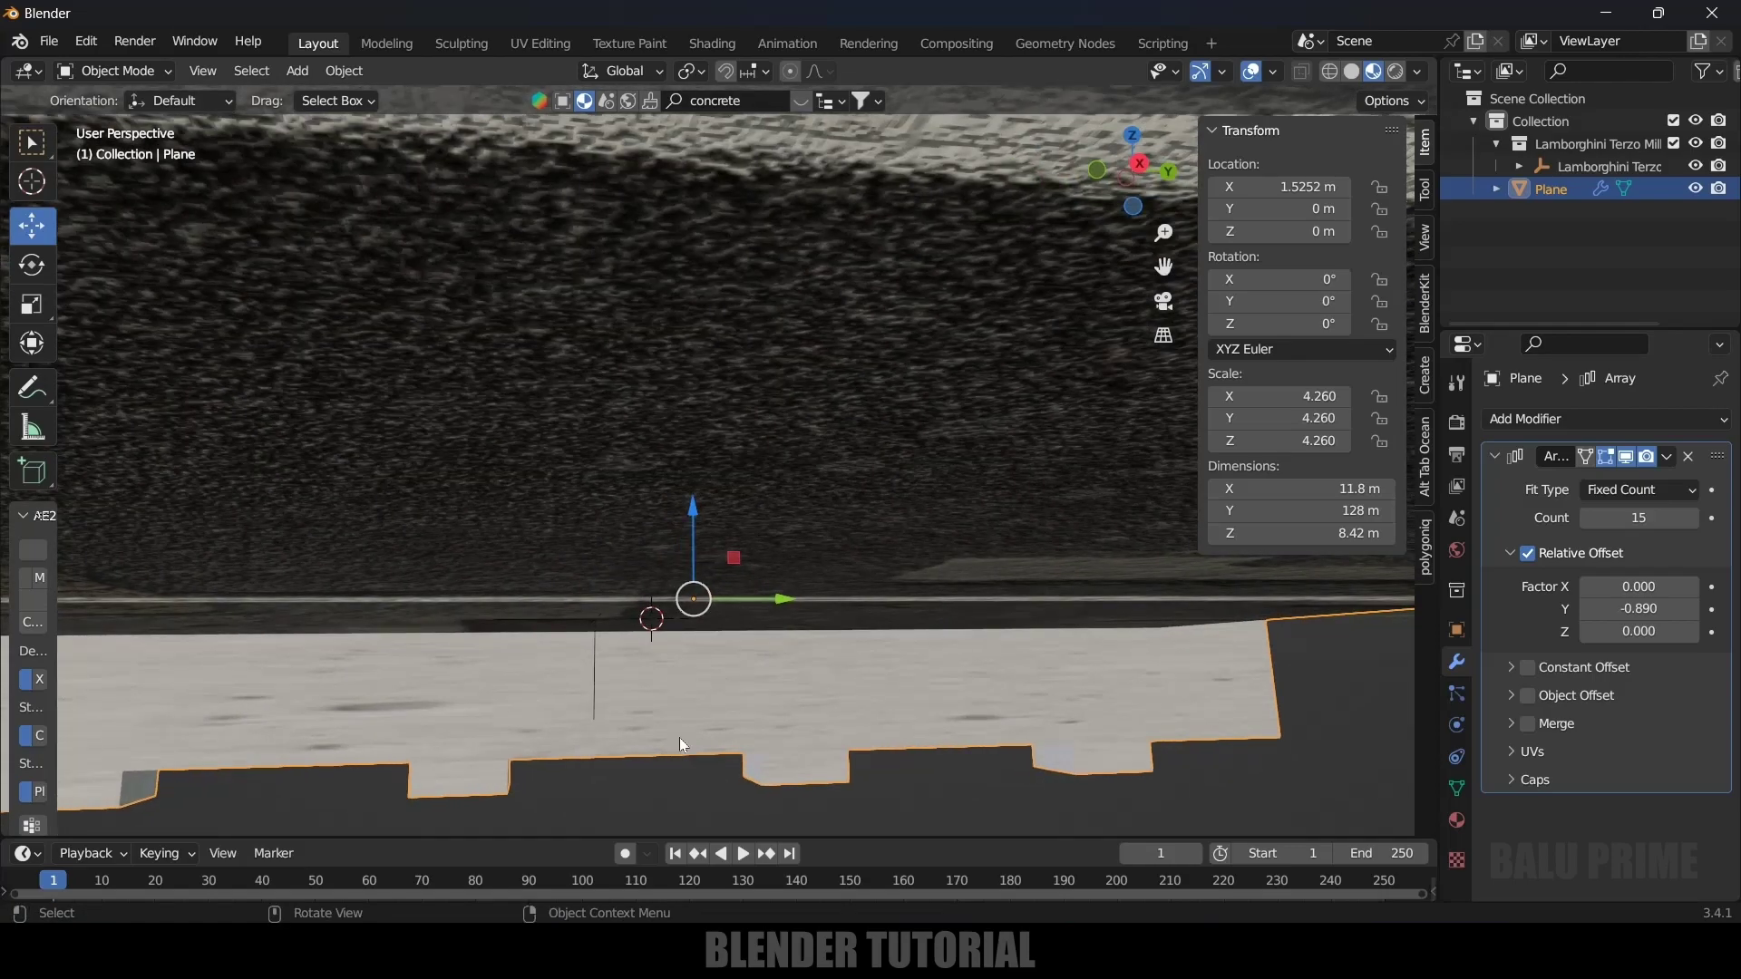
pyautogui.click(591, 708)
pyautogui.moveTo(803, 642); pyautogui.dragTo(822, 661, button='middle')
pyautogui.press('i')
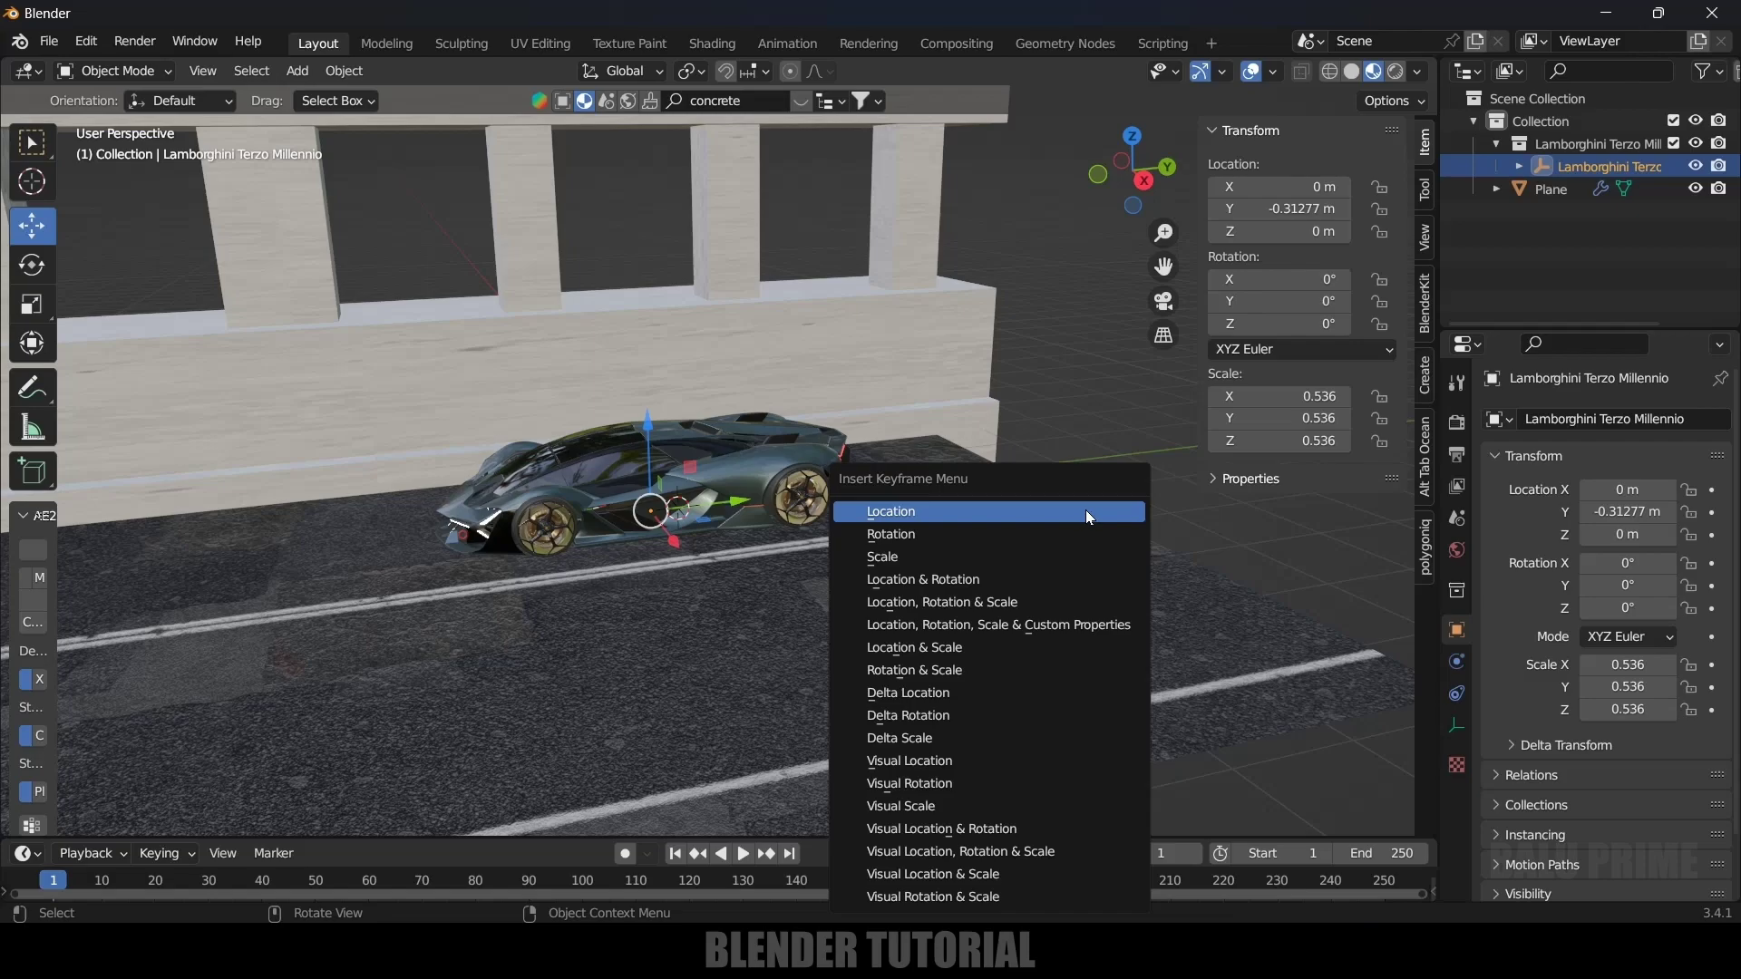
pyautogui.click(972, 511)
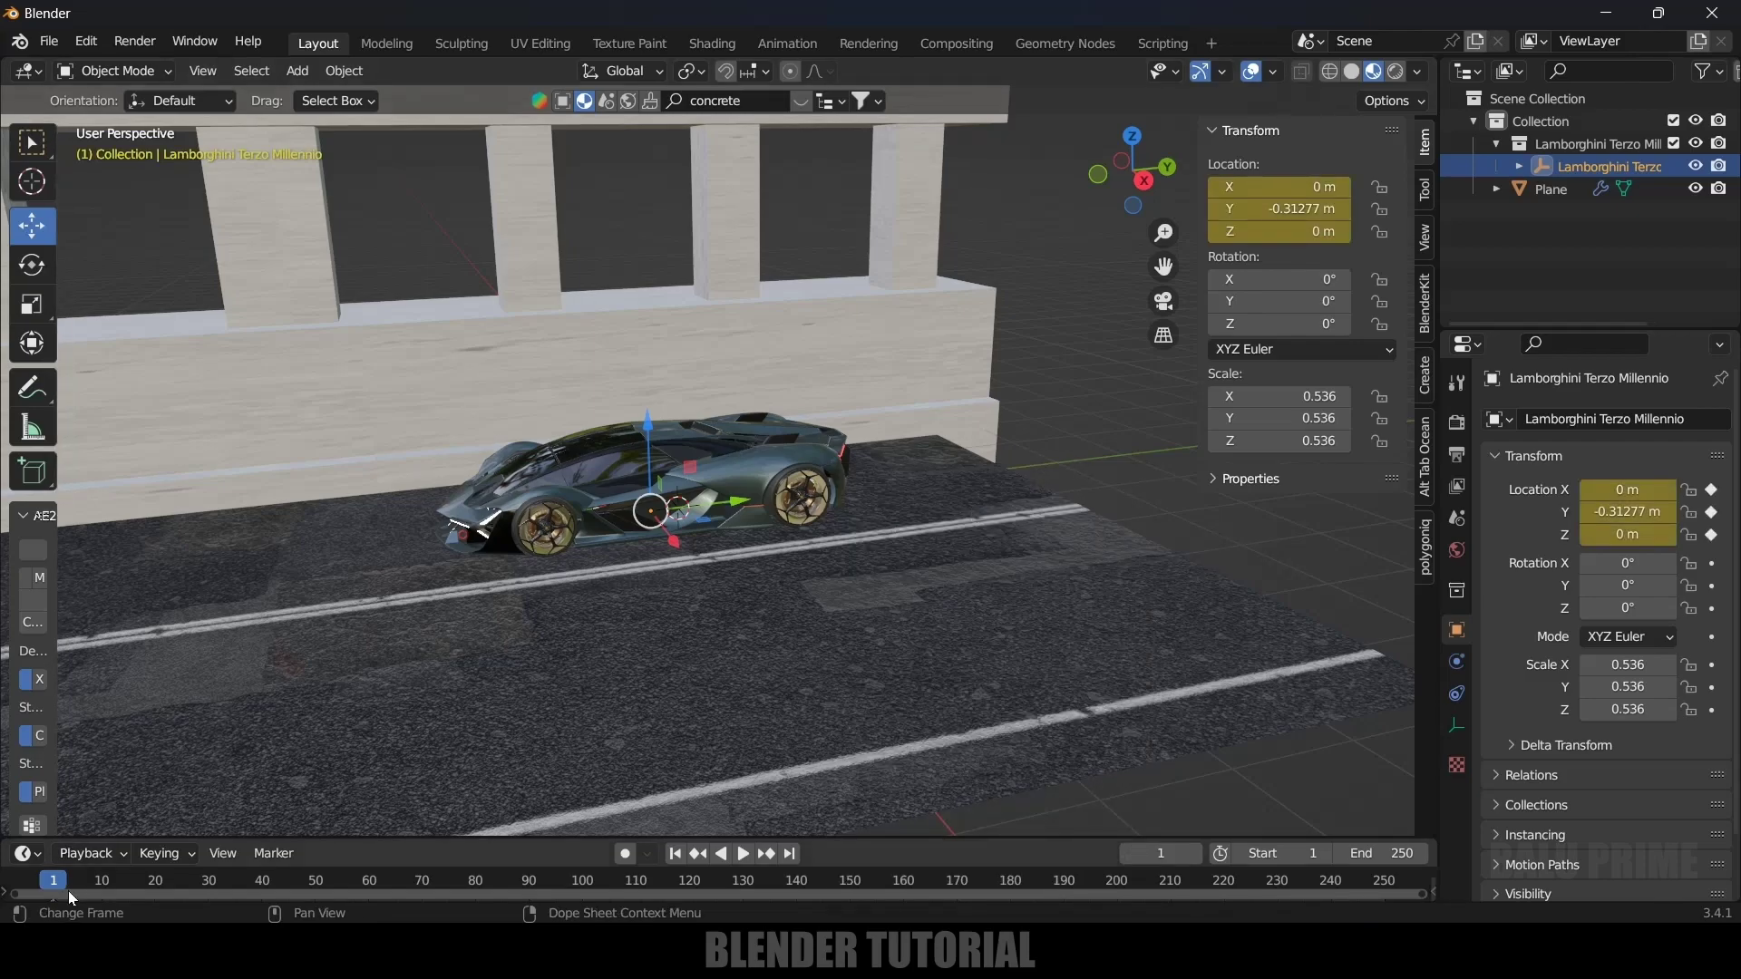
# At frame 250, move the car to about -108.69 m in Y near the road's far end and insert a Location keyframe
pyautogui.click(790, 853)
pyautogui.scroll(-4, 976, 530)
pyautogui.scroll(-5, 976, 531)
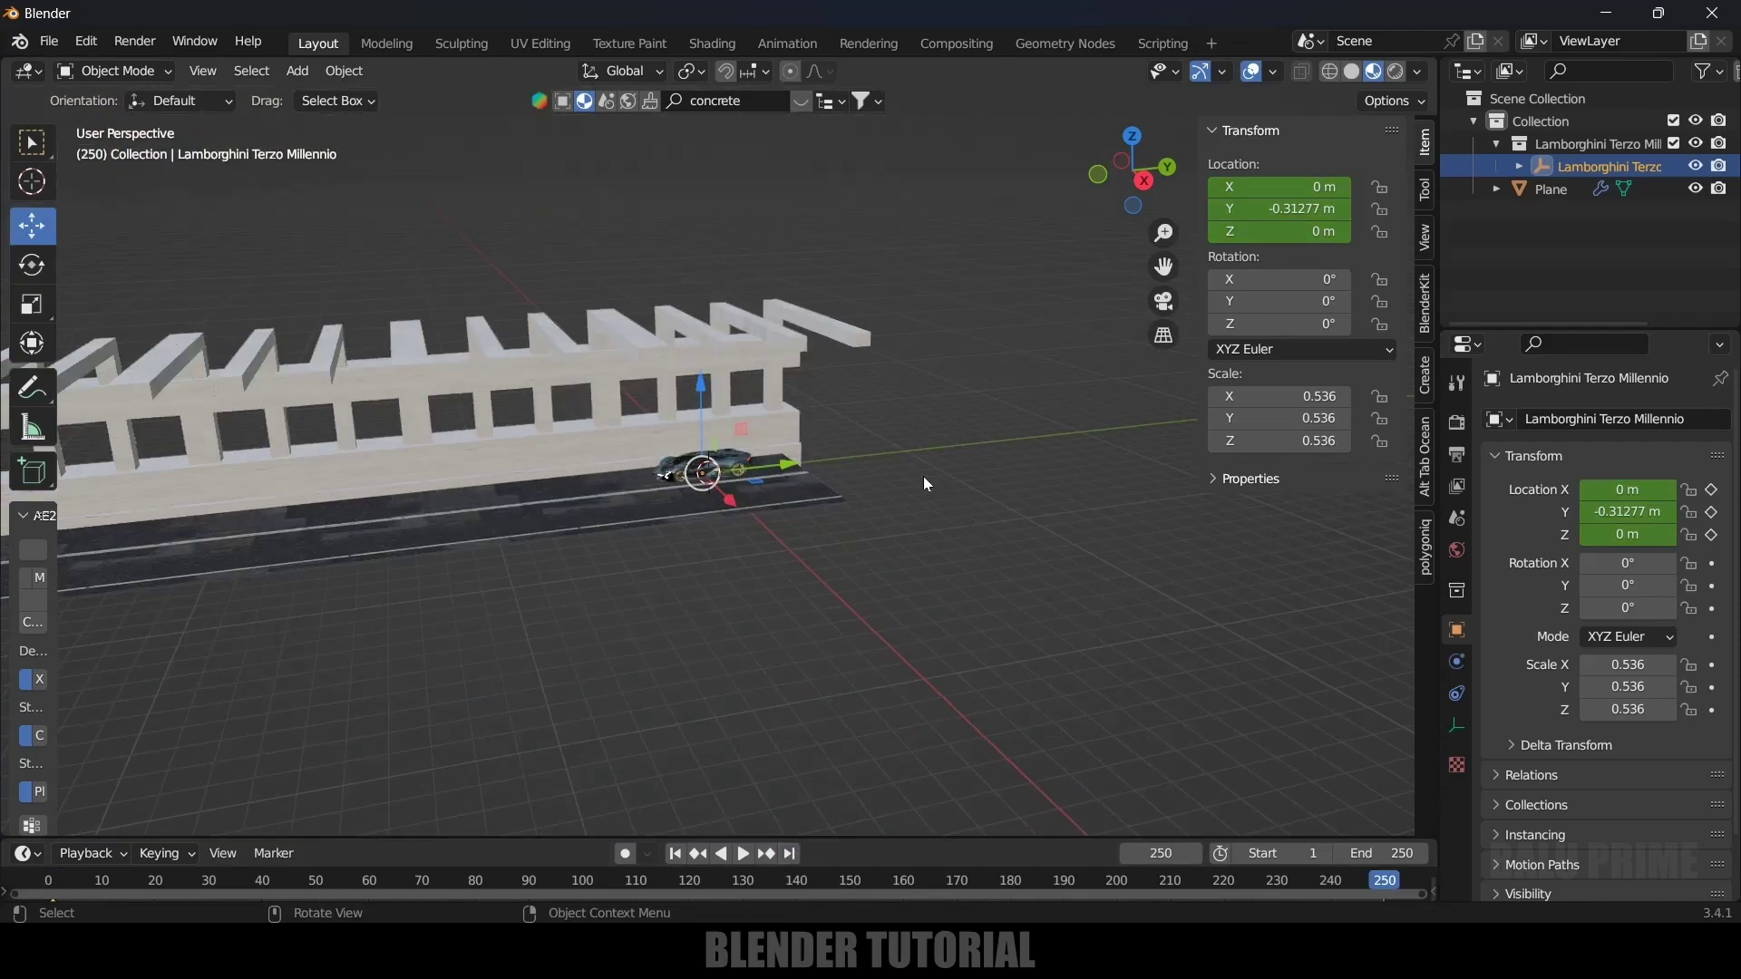
pyautogui.moveTo(1075, 449); pyautogui.dragTo(343, 576)
pyautogui.press('i')
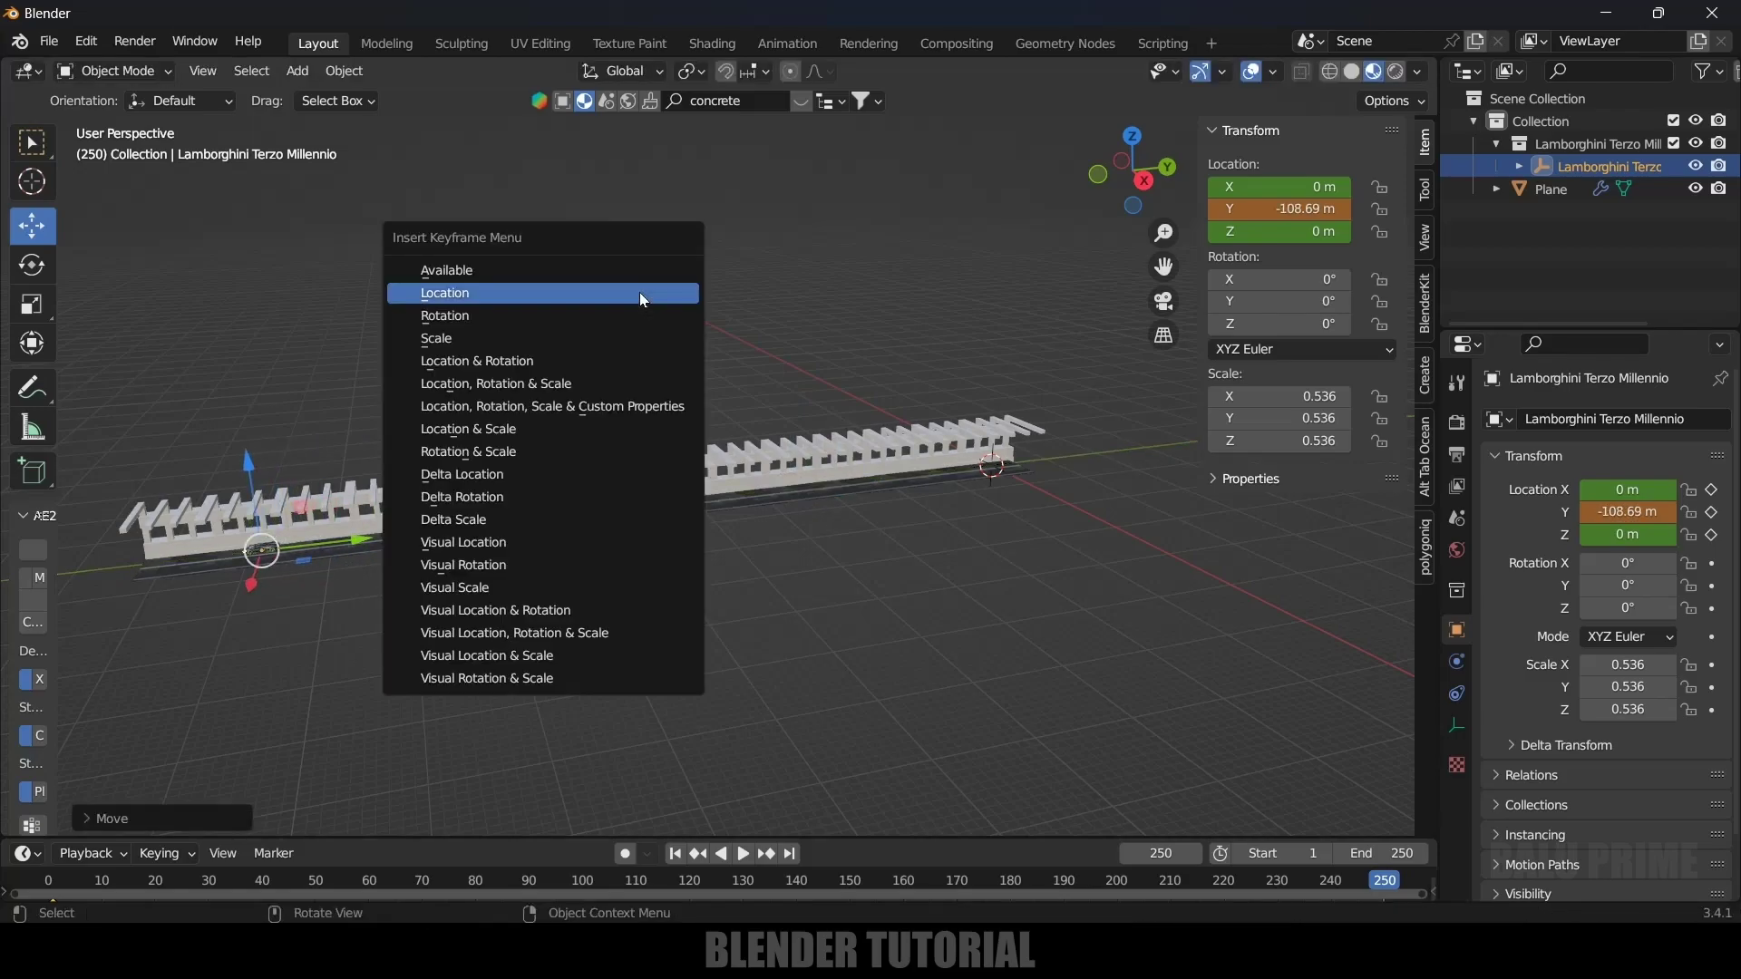
pyautogui.click(640, 292)
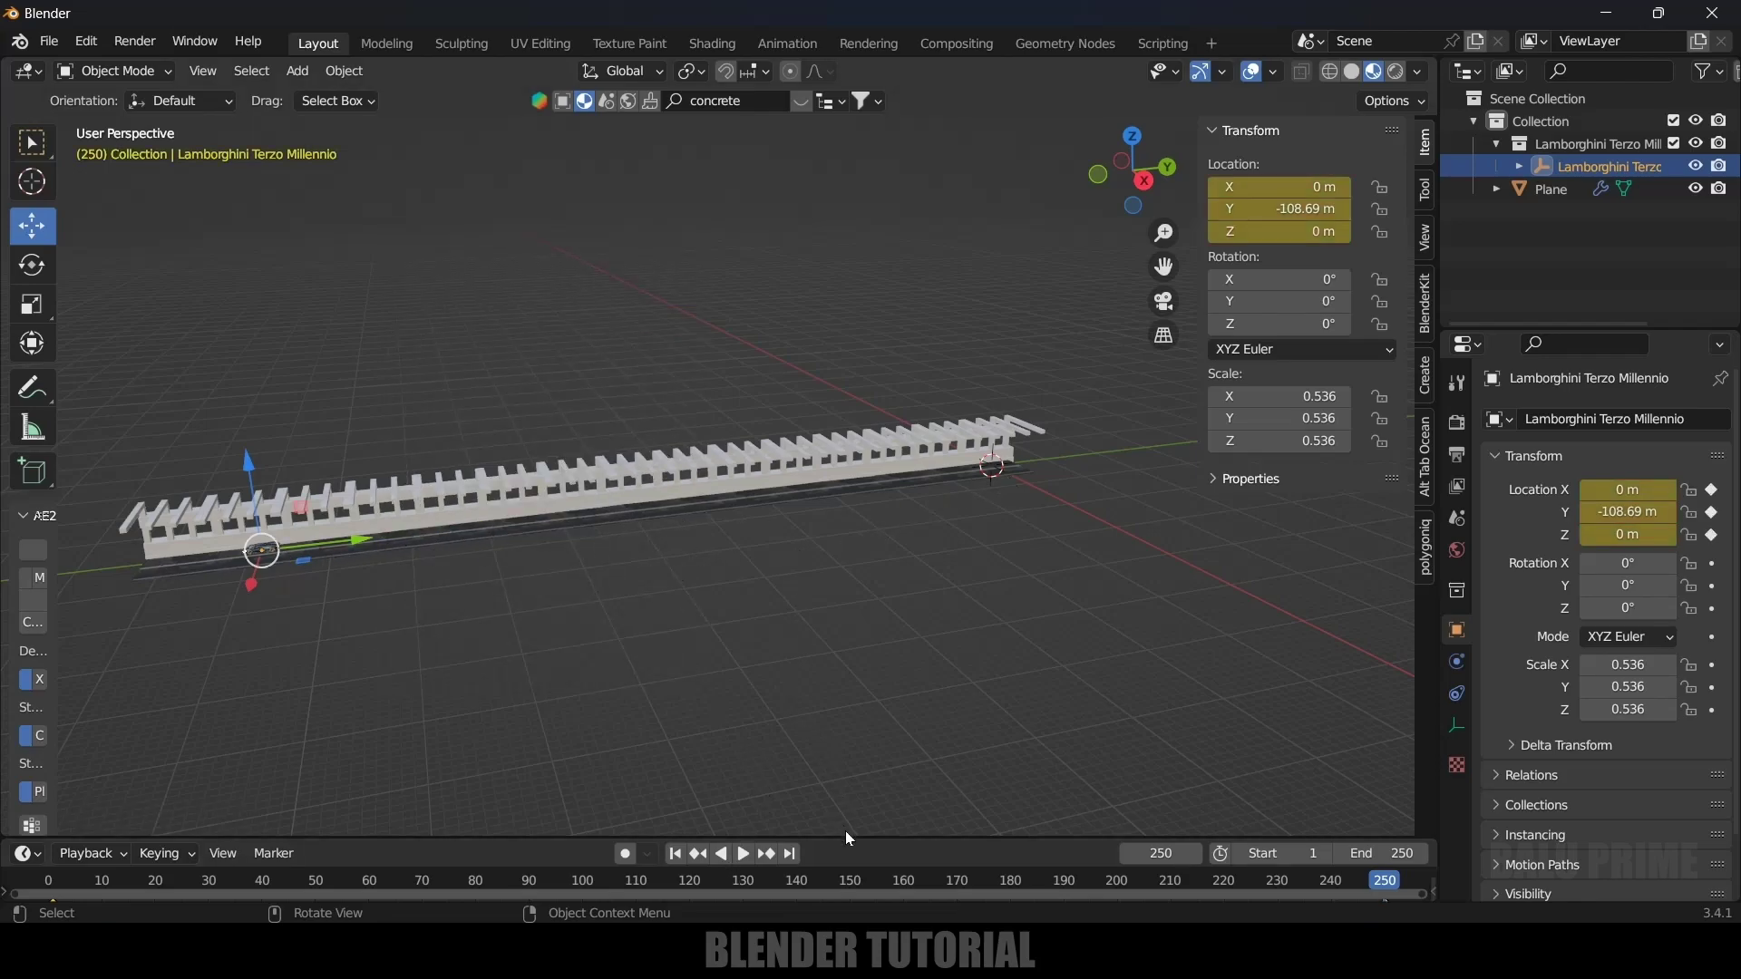
# Enlarge the timeline and set the car's location keyframes to Linear interpolation
pyautogui.moveTo(844, 837); pyautogui.dragTo(859, 728)
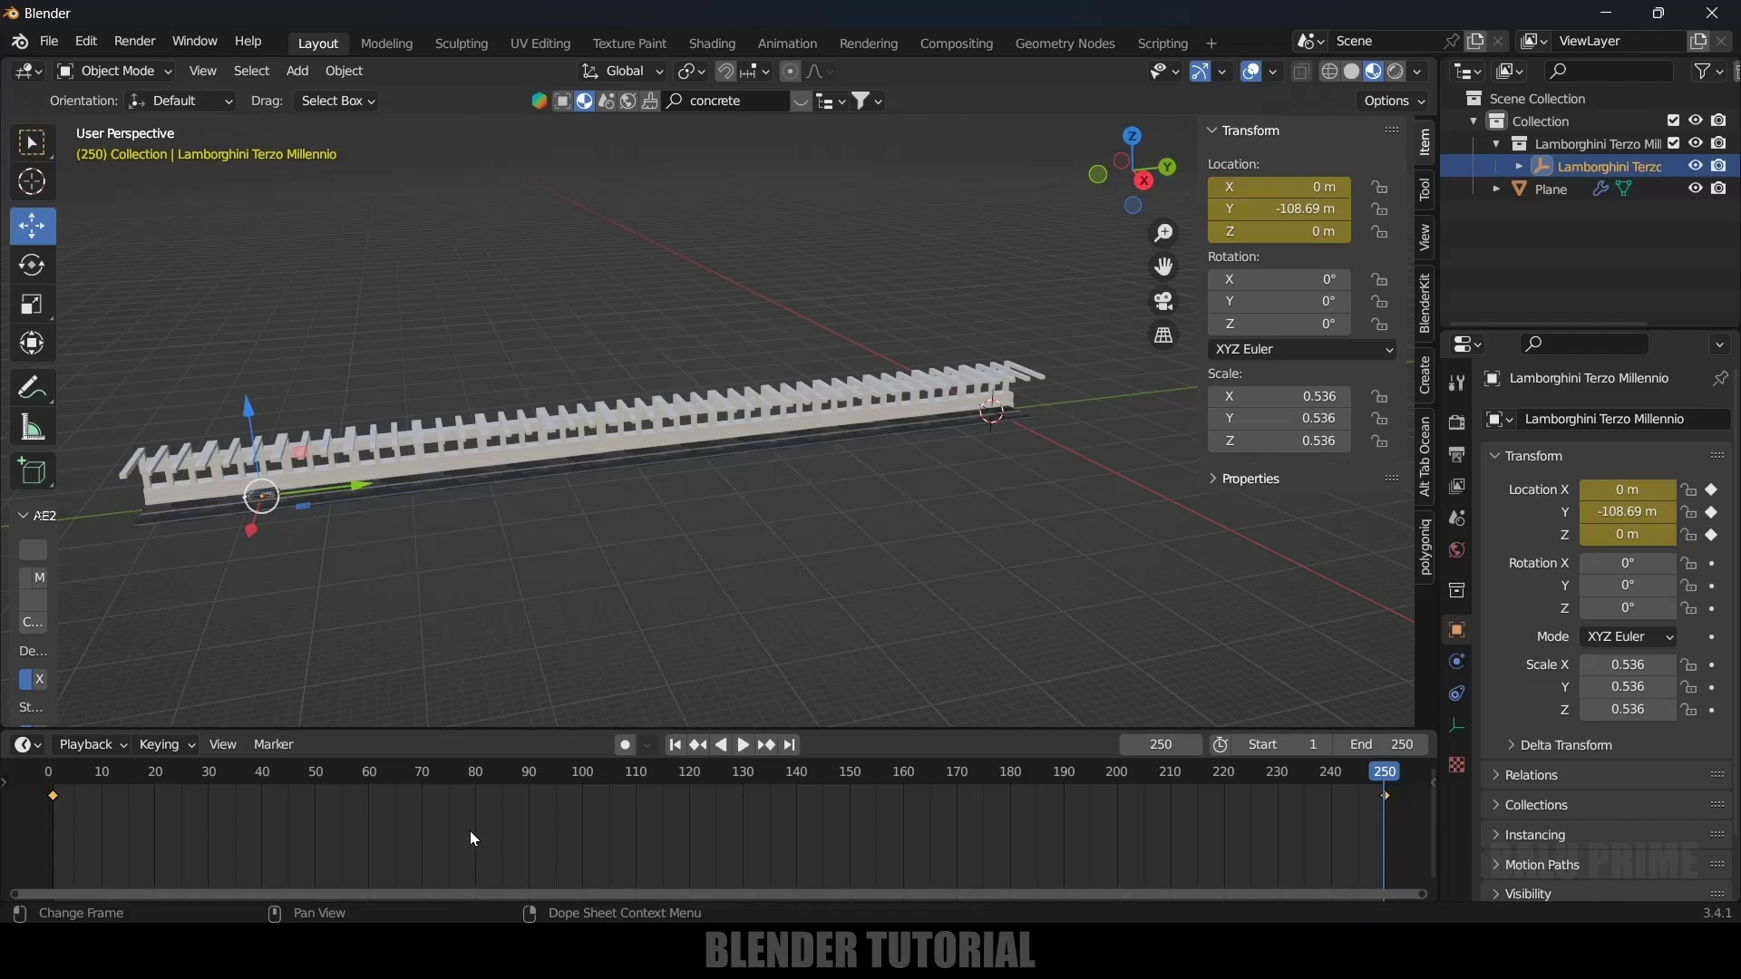
pyautogui.press('t')
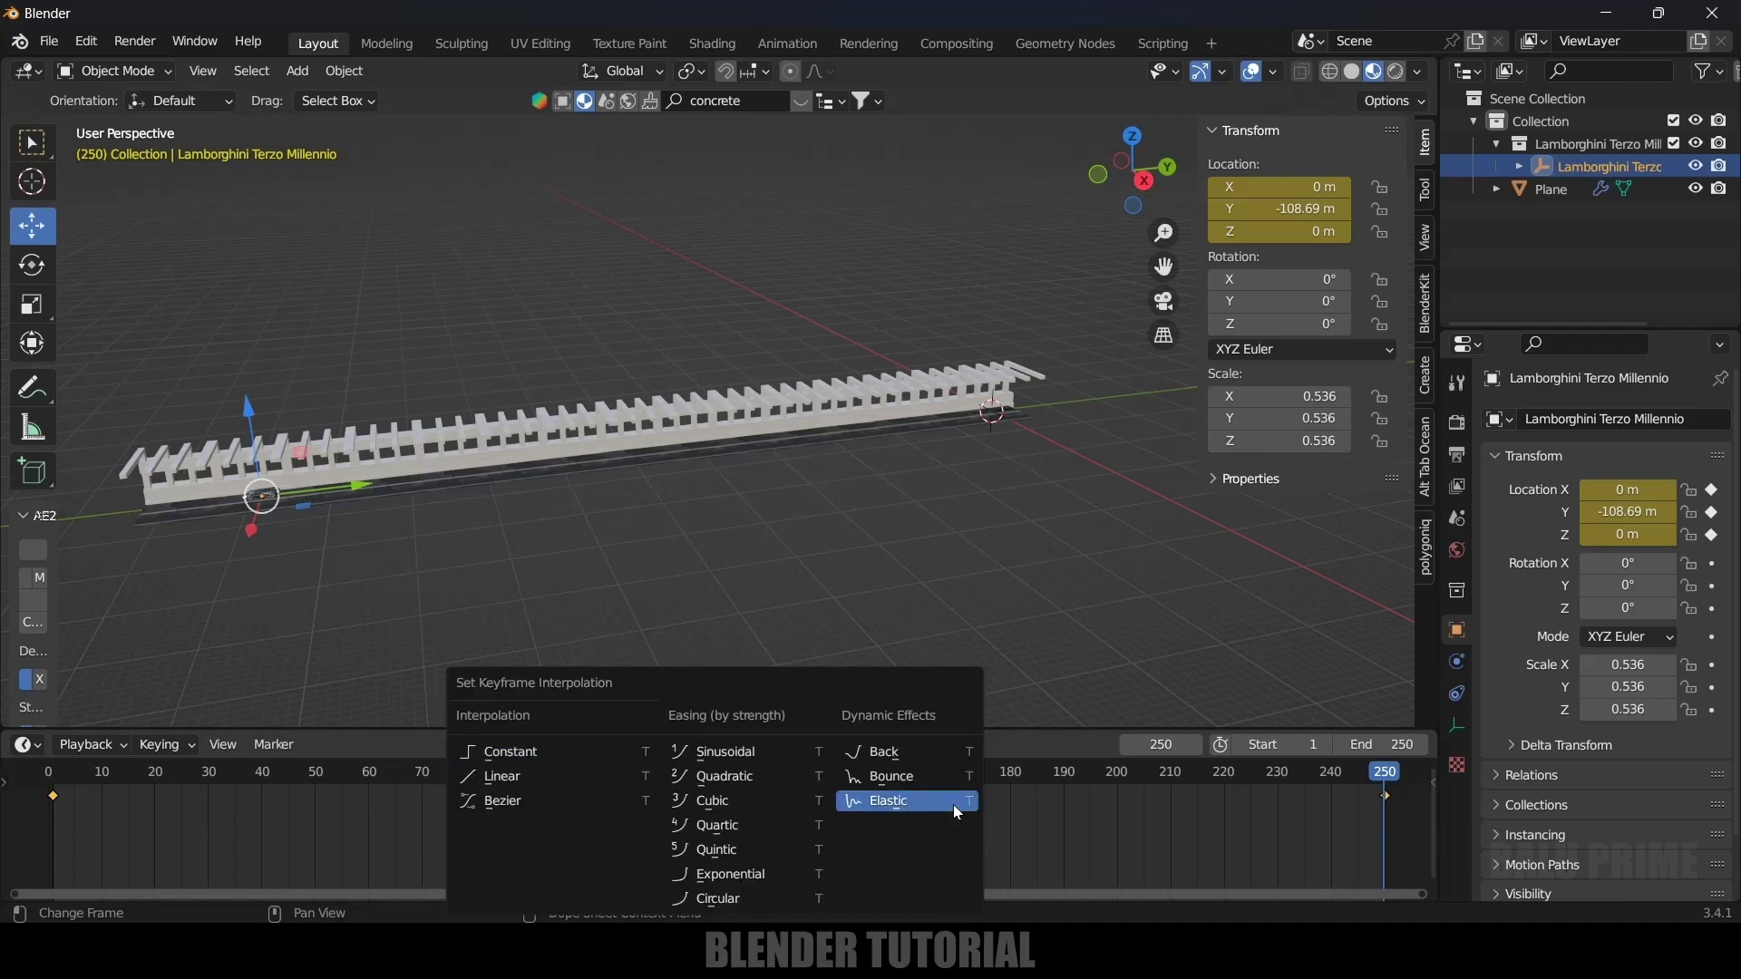
pyautogui.click(588, 782)
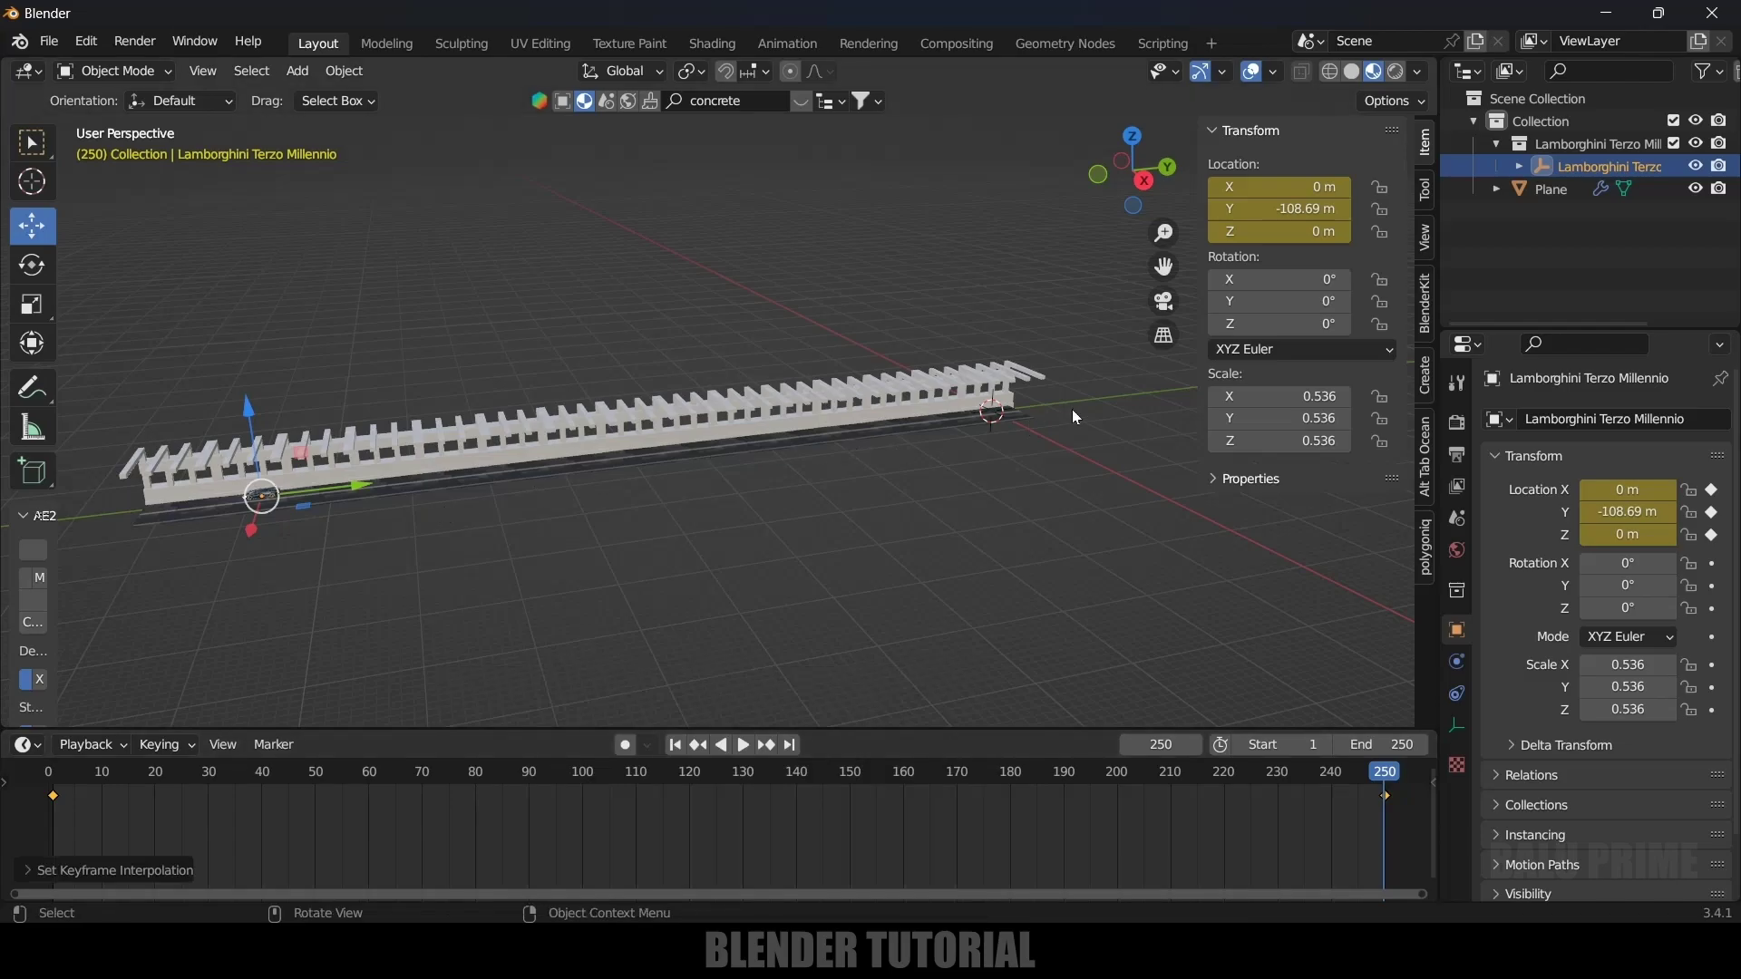
# Switch the viewport to Solid shading and return the animation to frame 1
pyautogui.click(1353, 71)
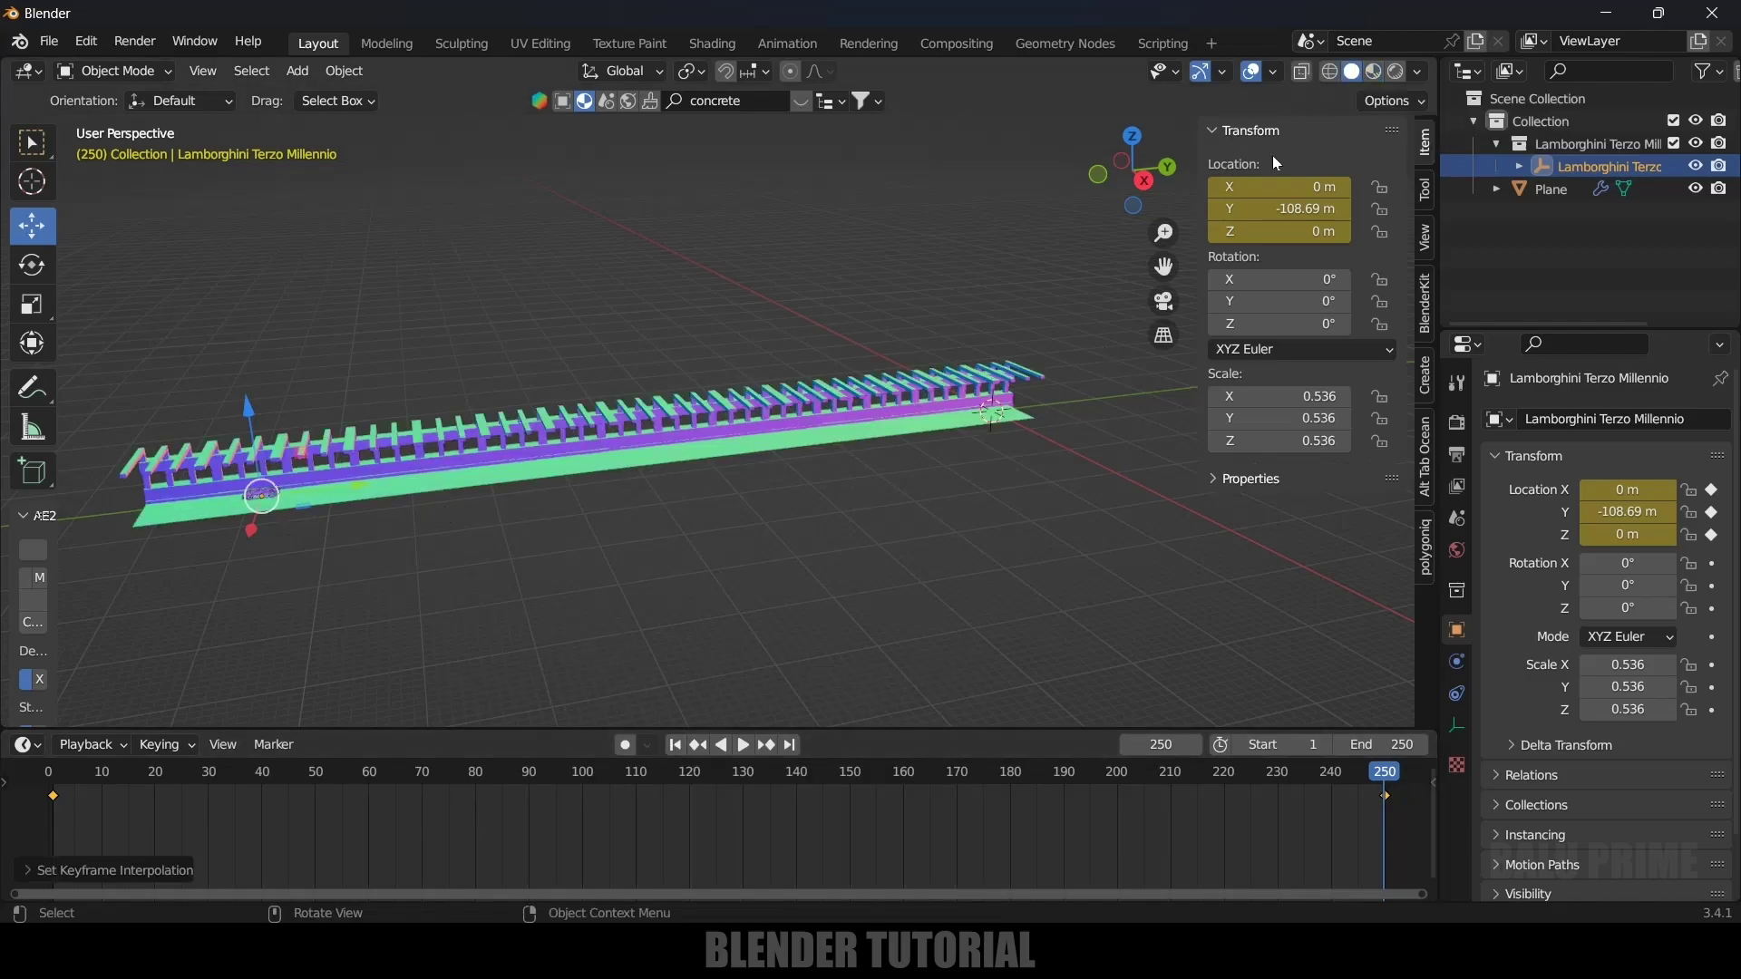
pyautogui.scroll(2, 1102, 591)
pyautogui.scroll(3, 1104, 596)
pyautogui.click(679, 748)
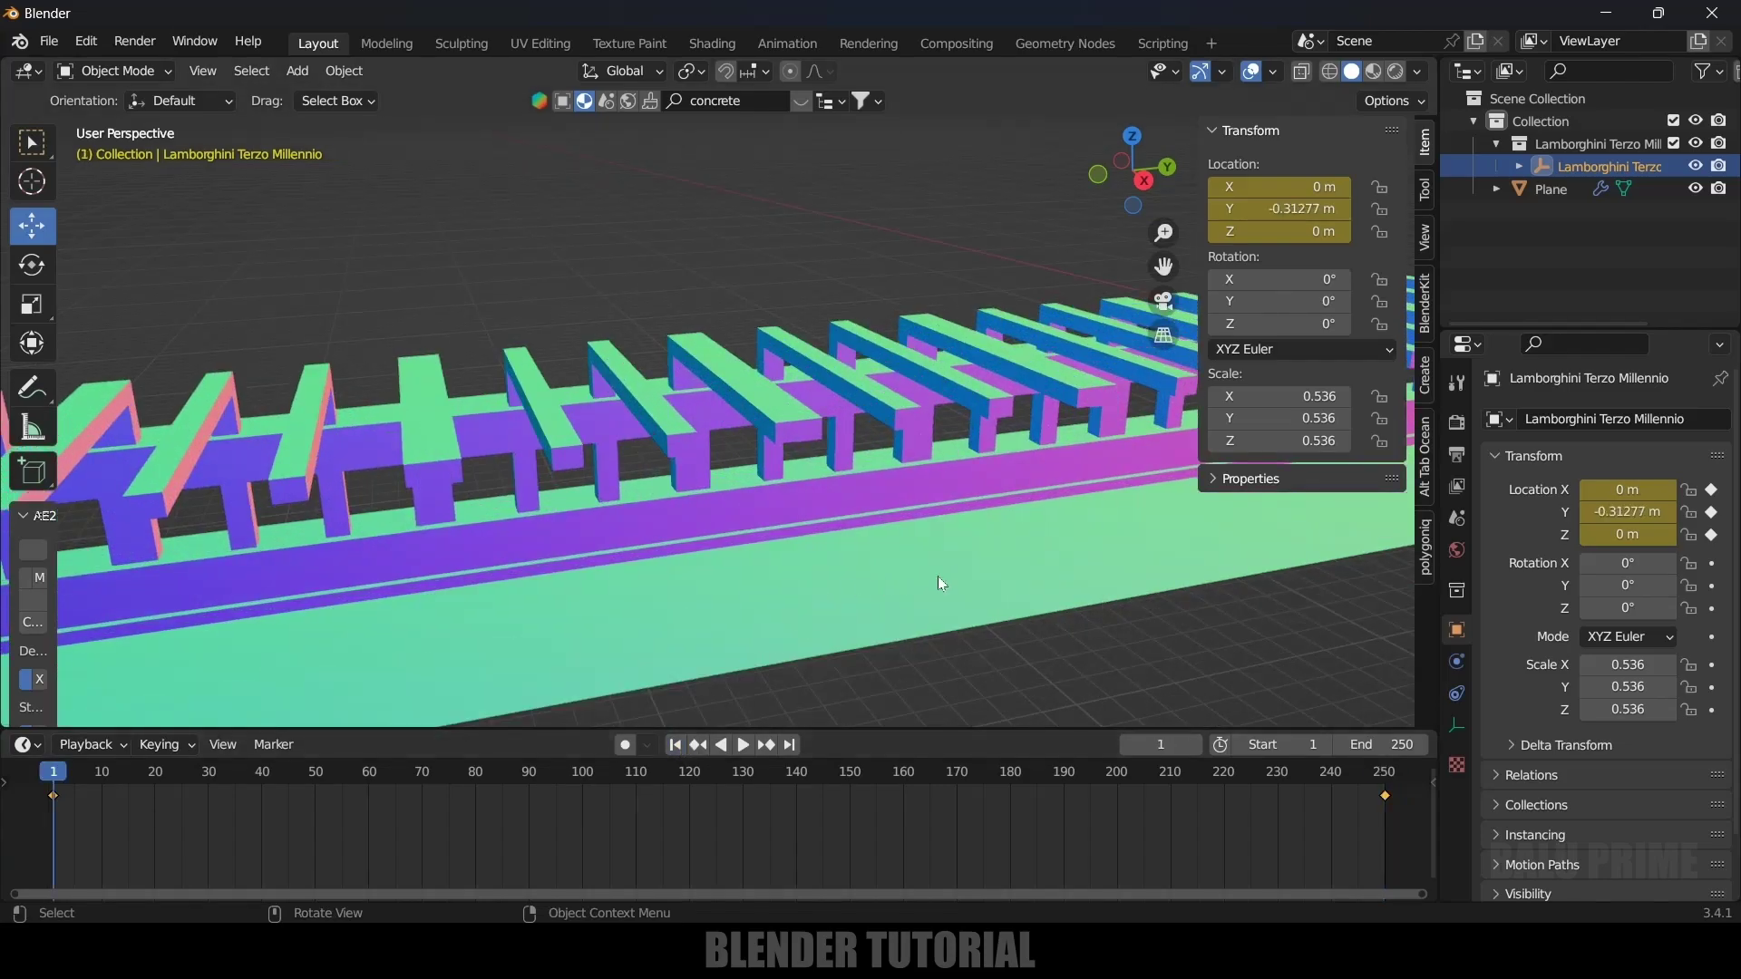
# Play back the animation from frame 1 to check the car's drive along the road, and stop it
pyautogui.scroll(-4, 982, 564)
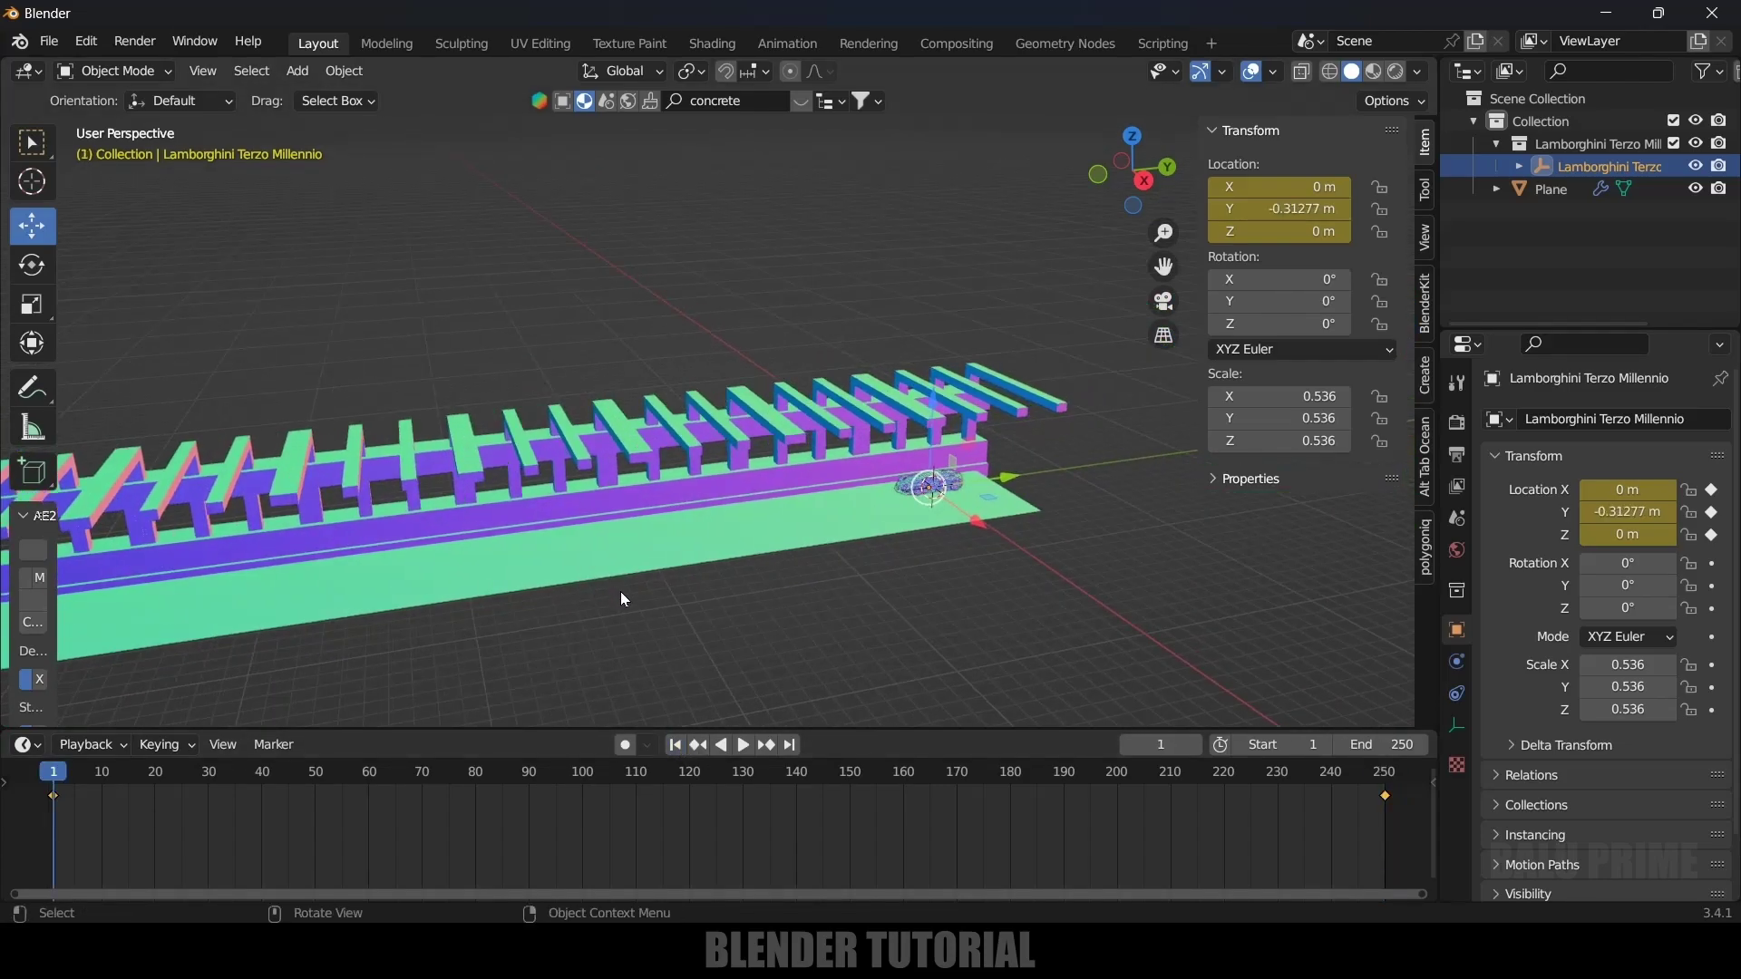
pyautogui.press('space')
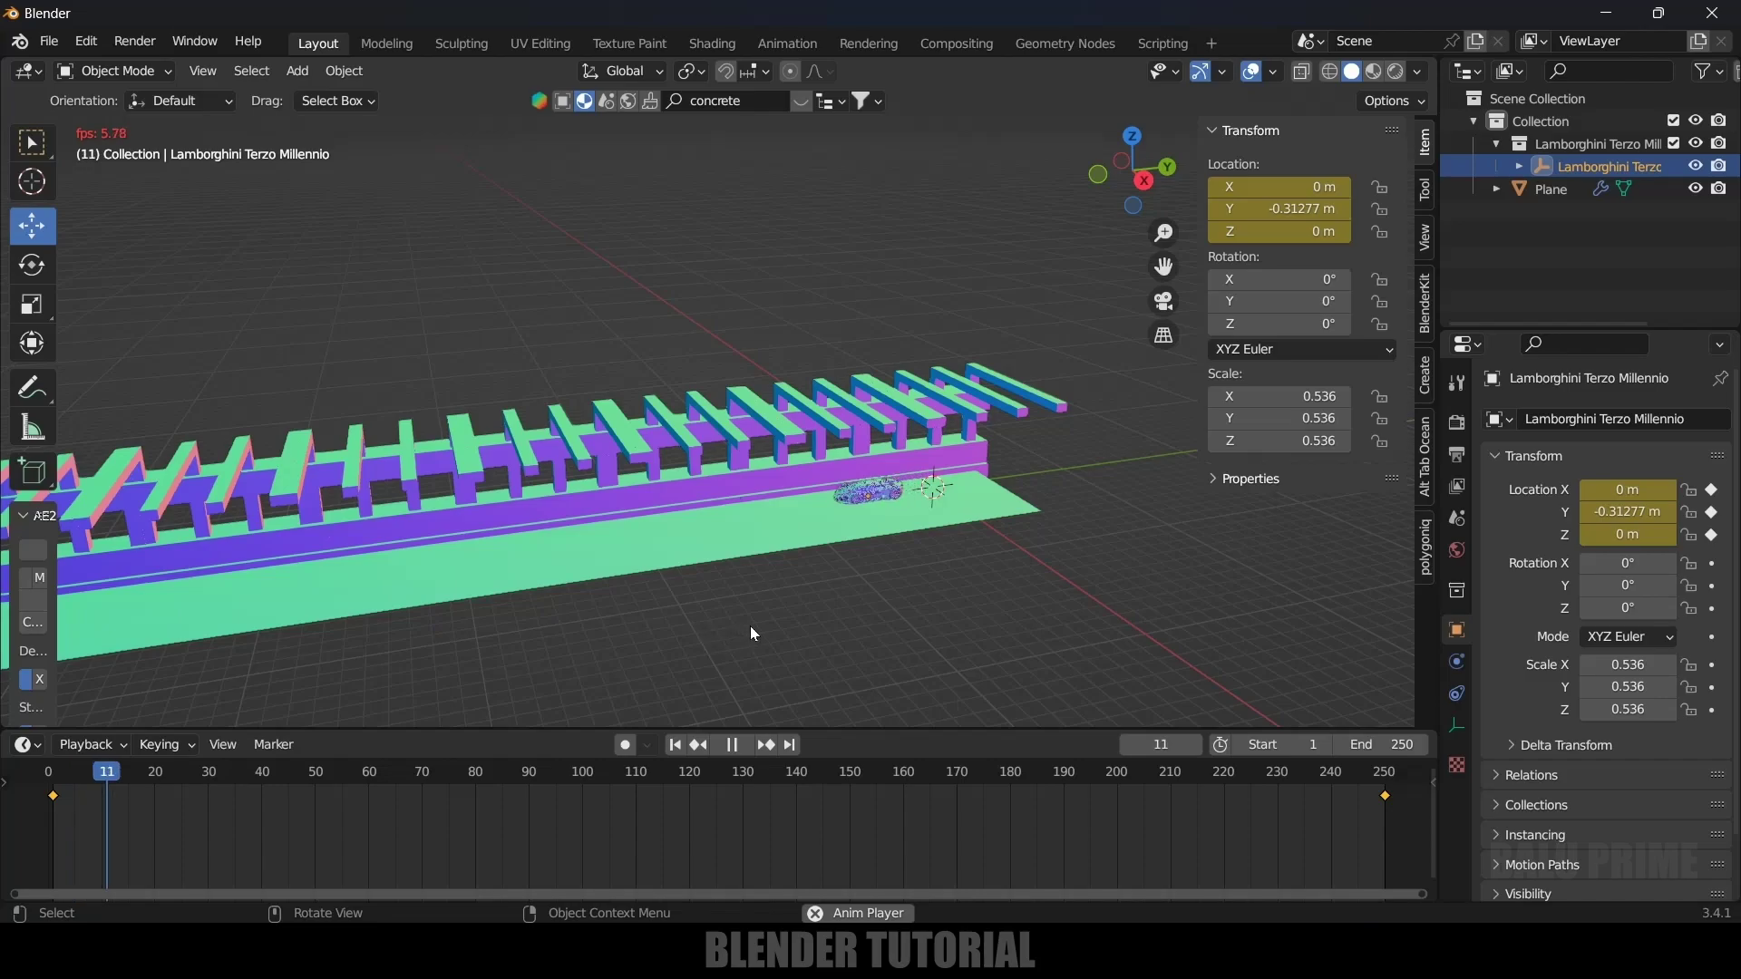
pyautogui.scroll(2, 749, 625)
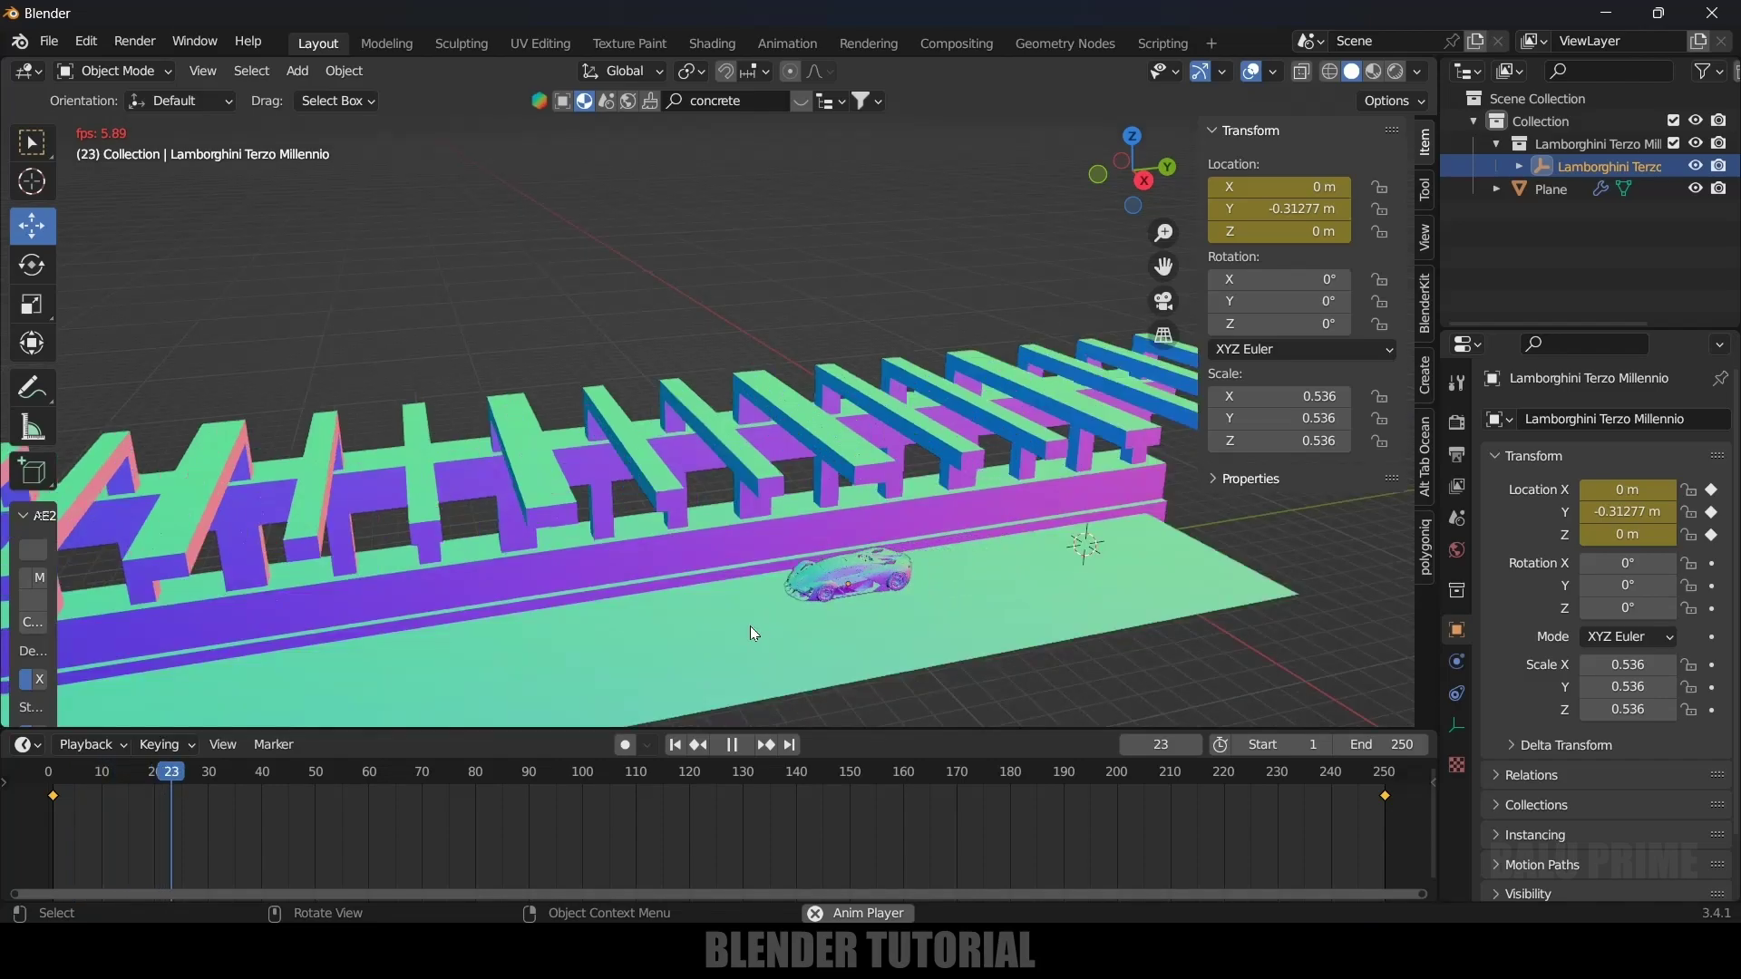
pyautogui.press('space')
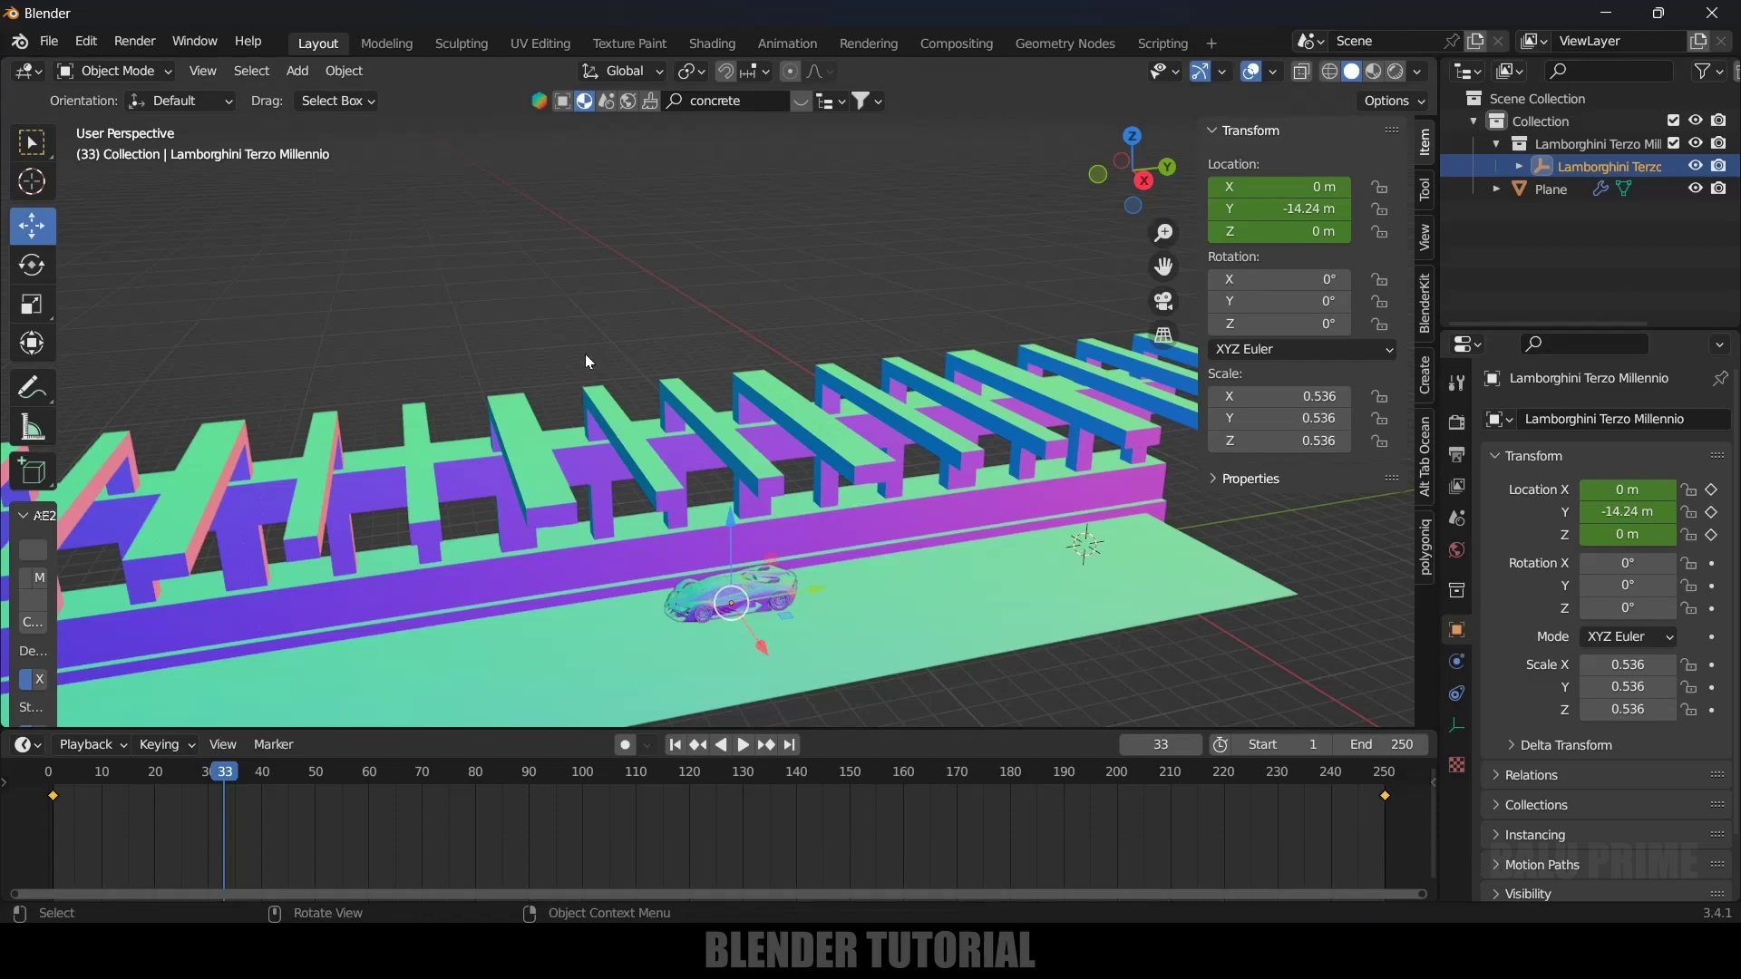
# Add a camera and align it to a close three-quarter view of the car beside the gallery at frame 1
pyautogui.scroll(-3, 585, 354)
pyautogui.keyDown('shift'); pyautogui.moveTo(493, 442); pyautogui.dragTo(635, 280, button='middle'); pyautogui.keyUp('shift')
pyautogui.scroll(5, 667, 403)
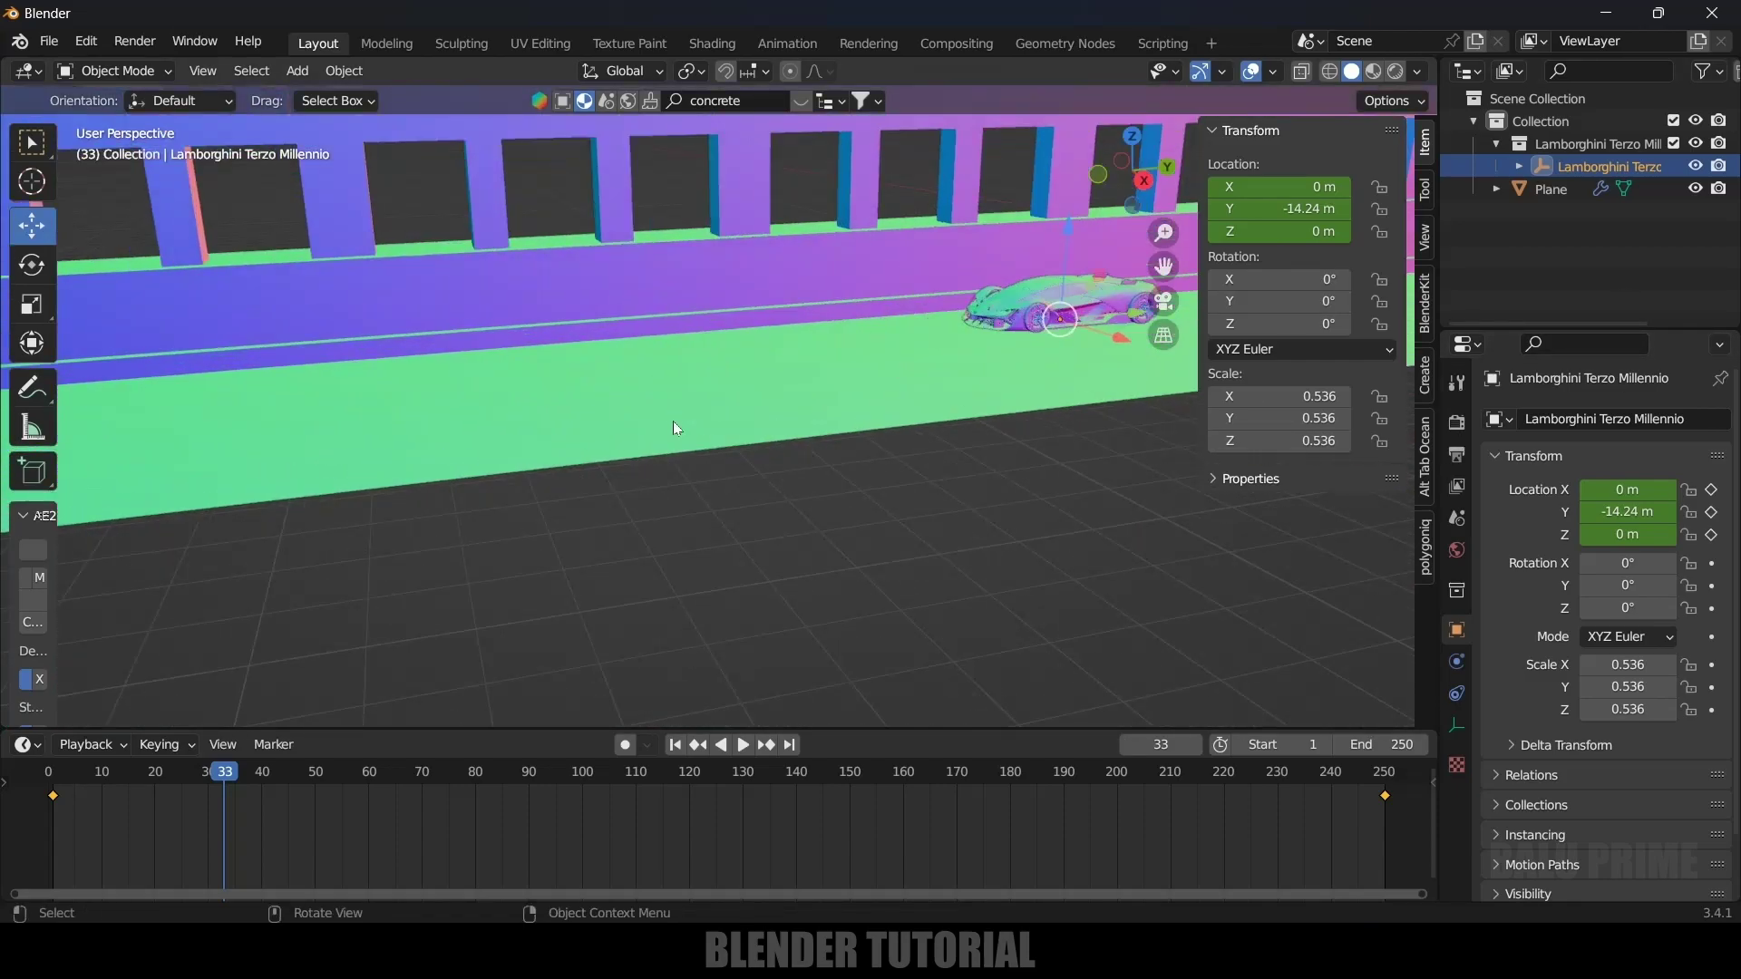
pyautogui.keyDown('shift'); pyautogui.moveTo(809, 325); pyautogui.dragTo(676, 357, button='middle'); pyautogui.keyUp('shift')
pyautogui.scroll(3, 818, 410)
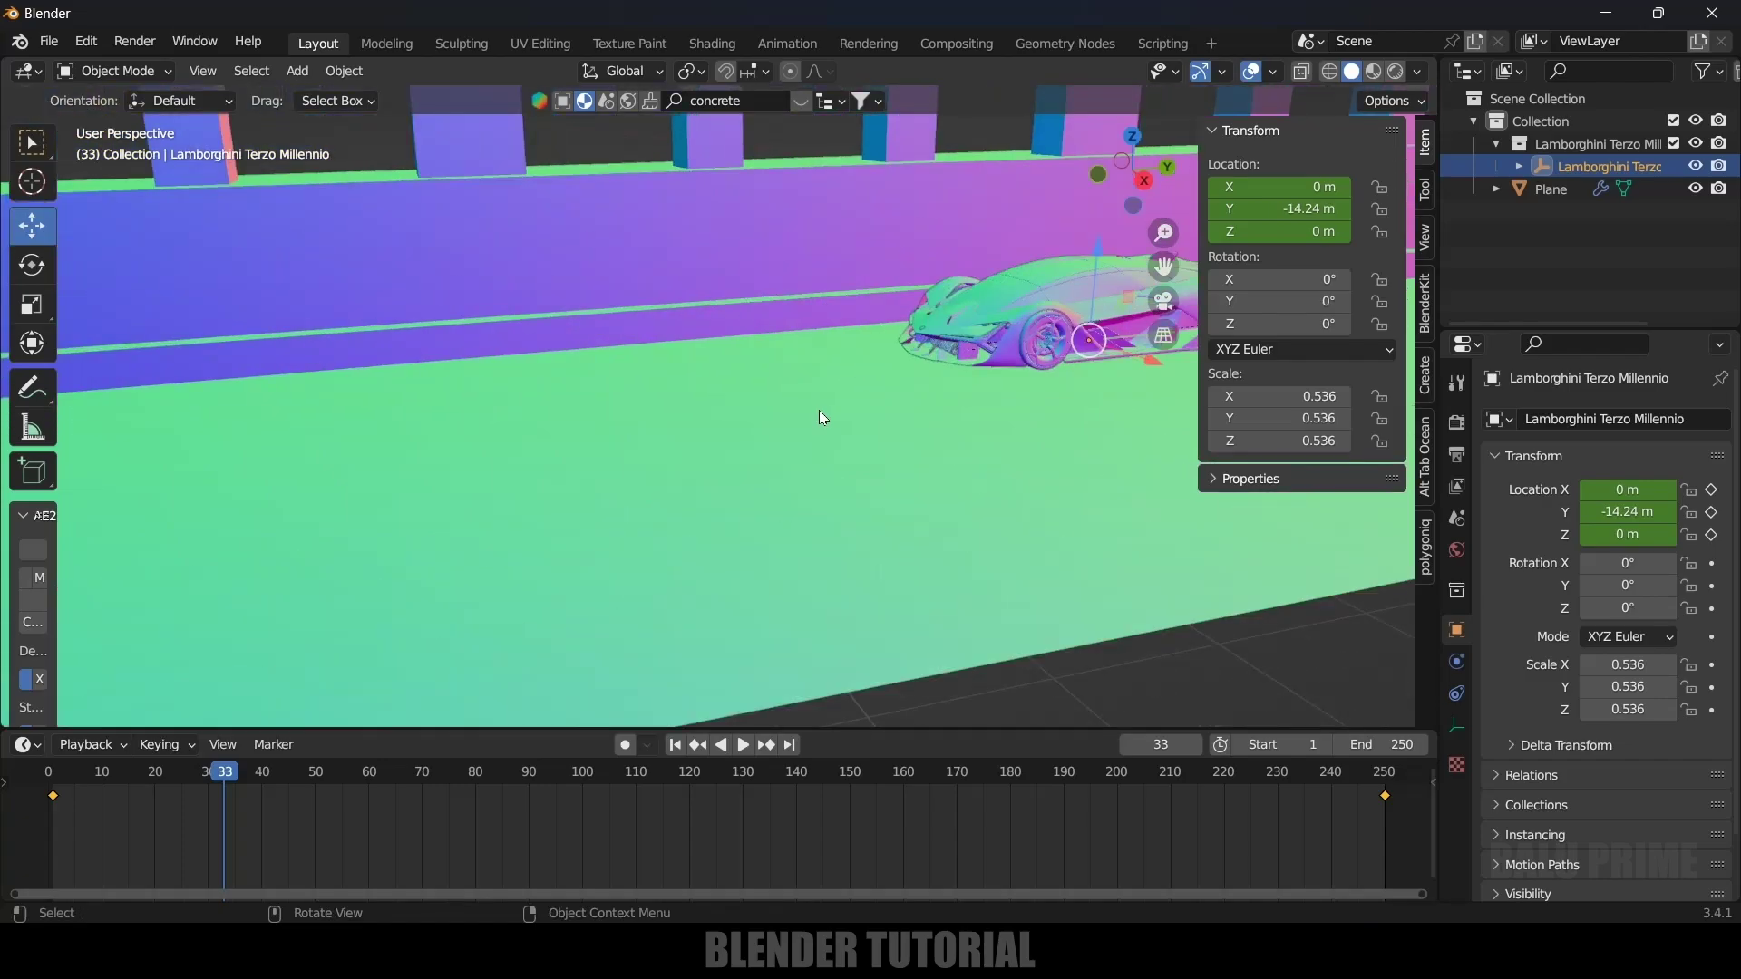
pyautogui.scroll(-1, 819, 410)
pyautogui.keyDown('shift'); pyautogui.moveTo(818, 418); pyautogui.dragTo(808, 413, button='middle'); pyautogui.keyUp('shift')
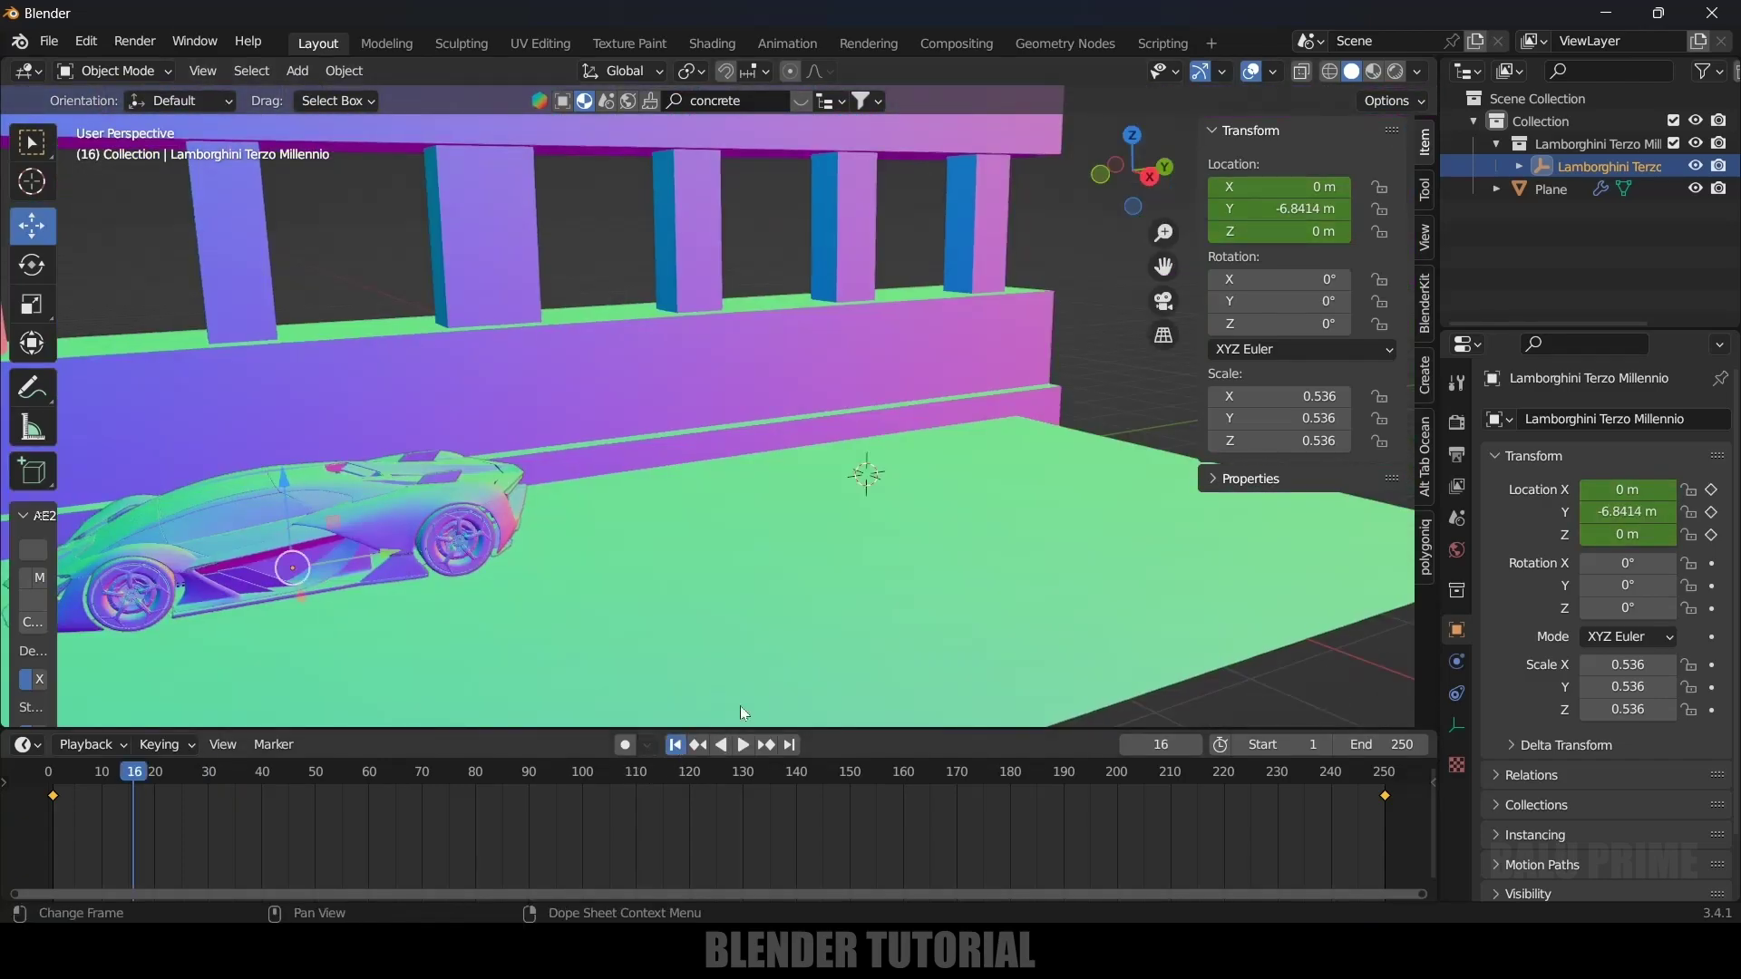
pyautogui.hotkey('shift', 'Left')
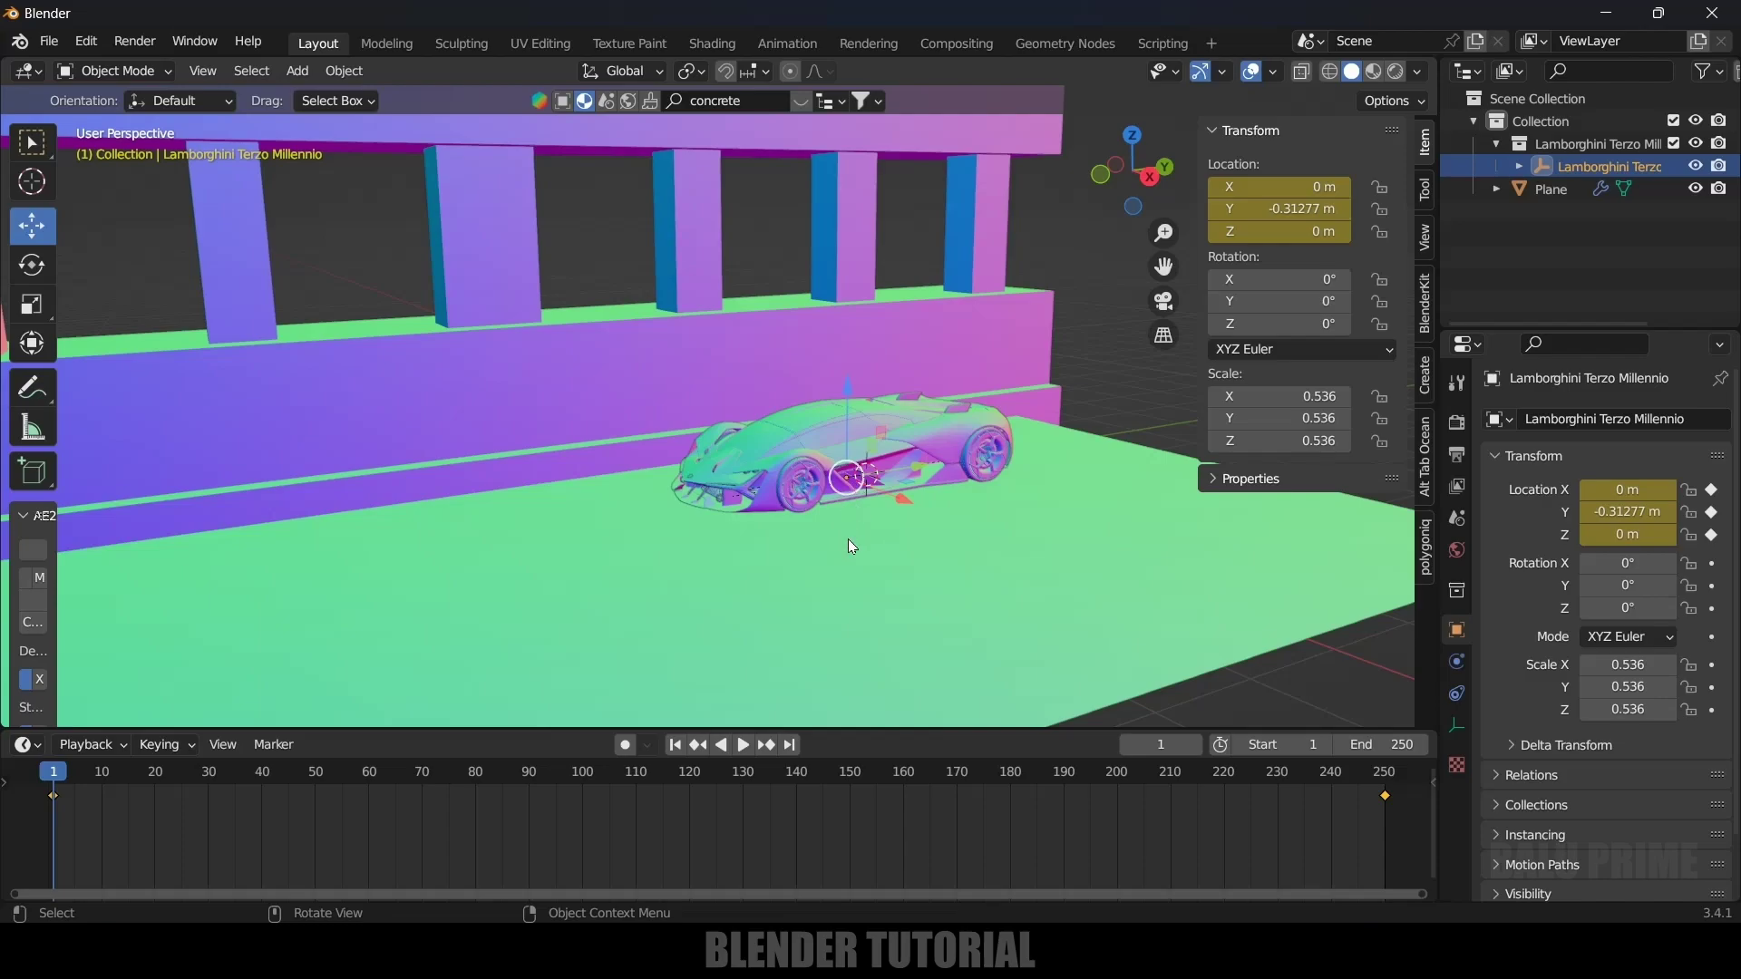
pyautogui.click(298, 71)
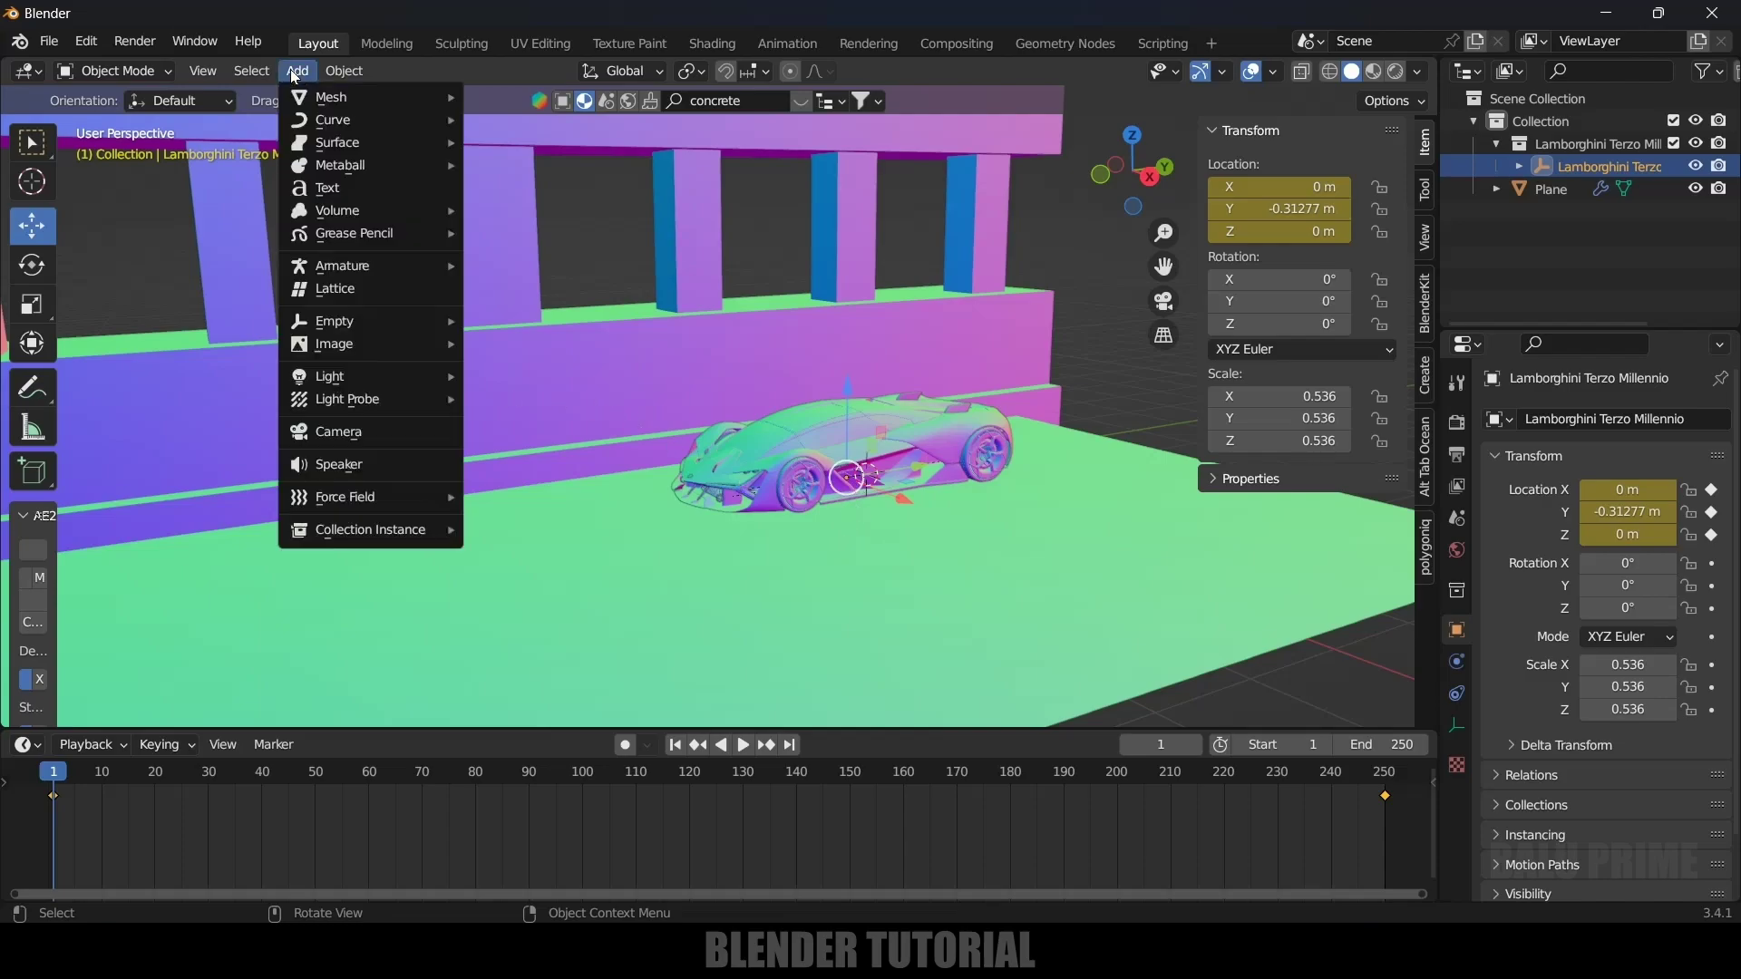
pyautogui.click(366, 438)
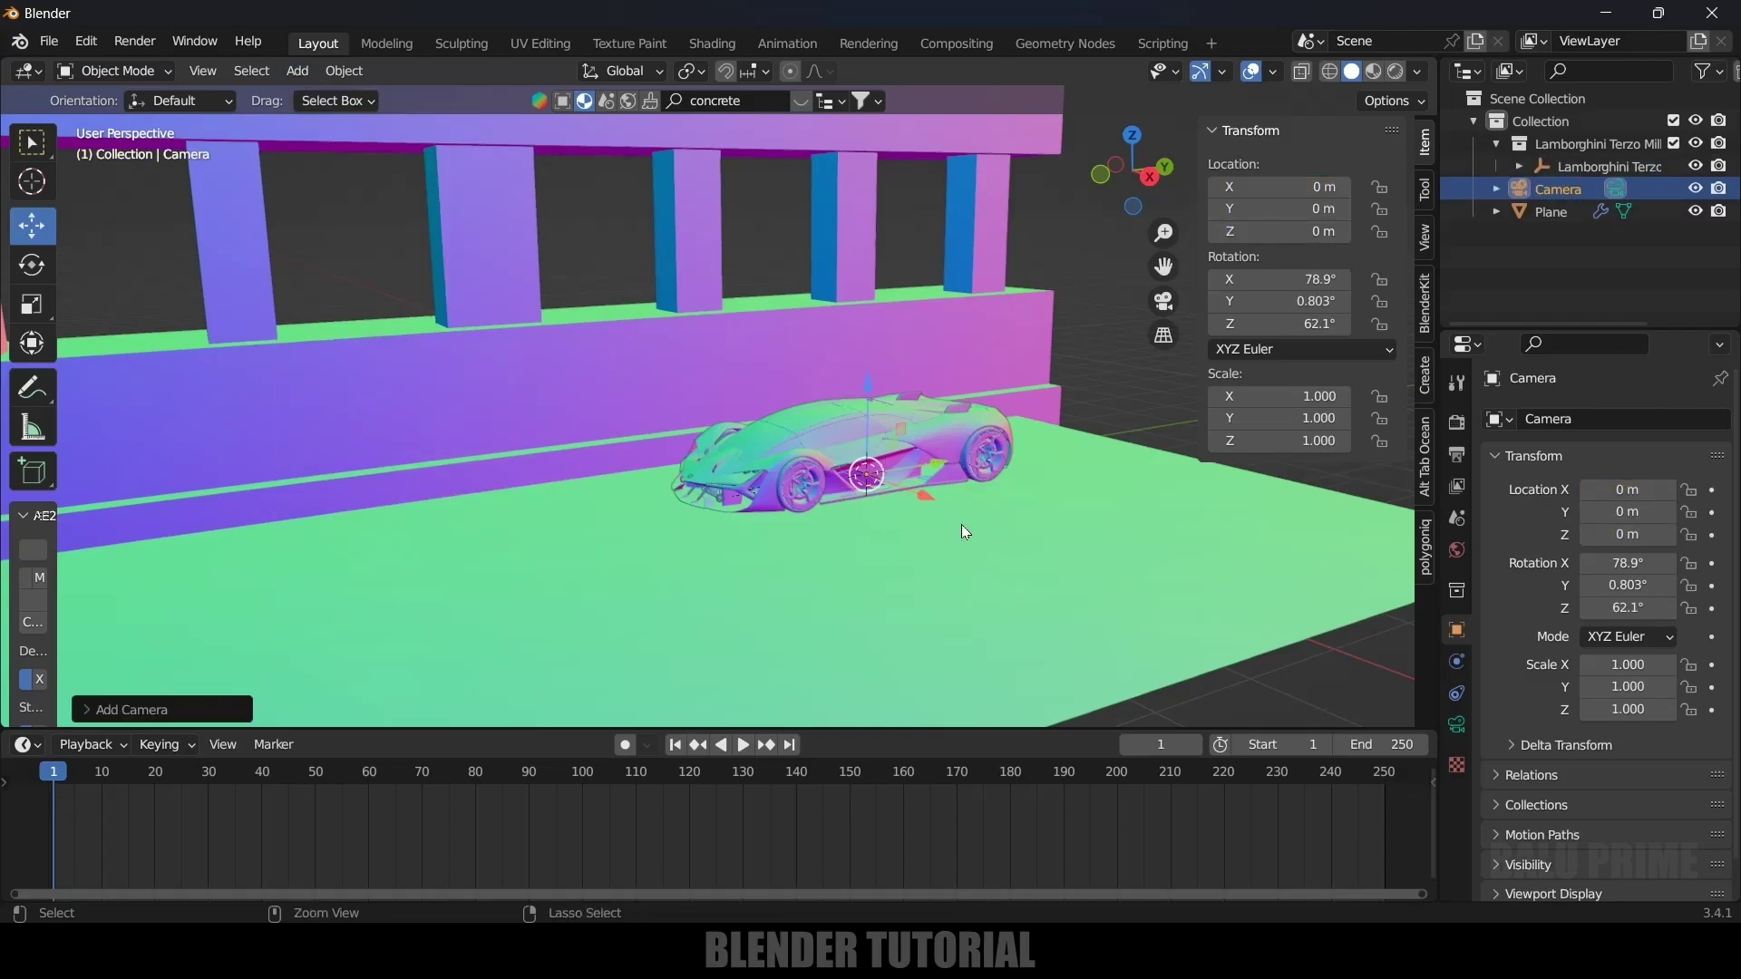
pyautogui.press('ctrl+alt+KP_0')
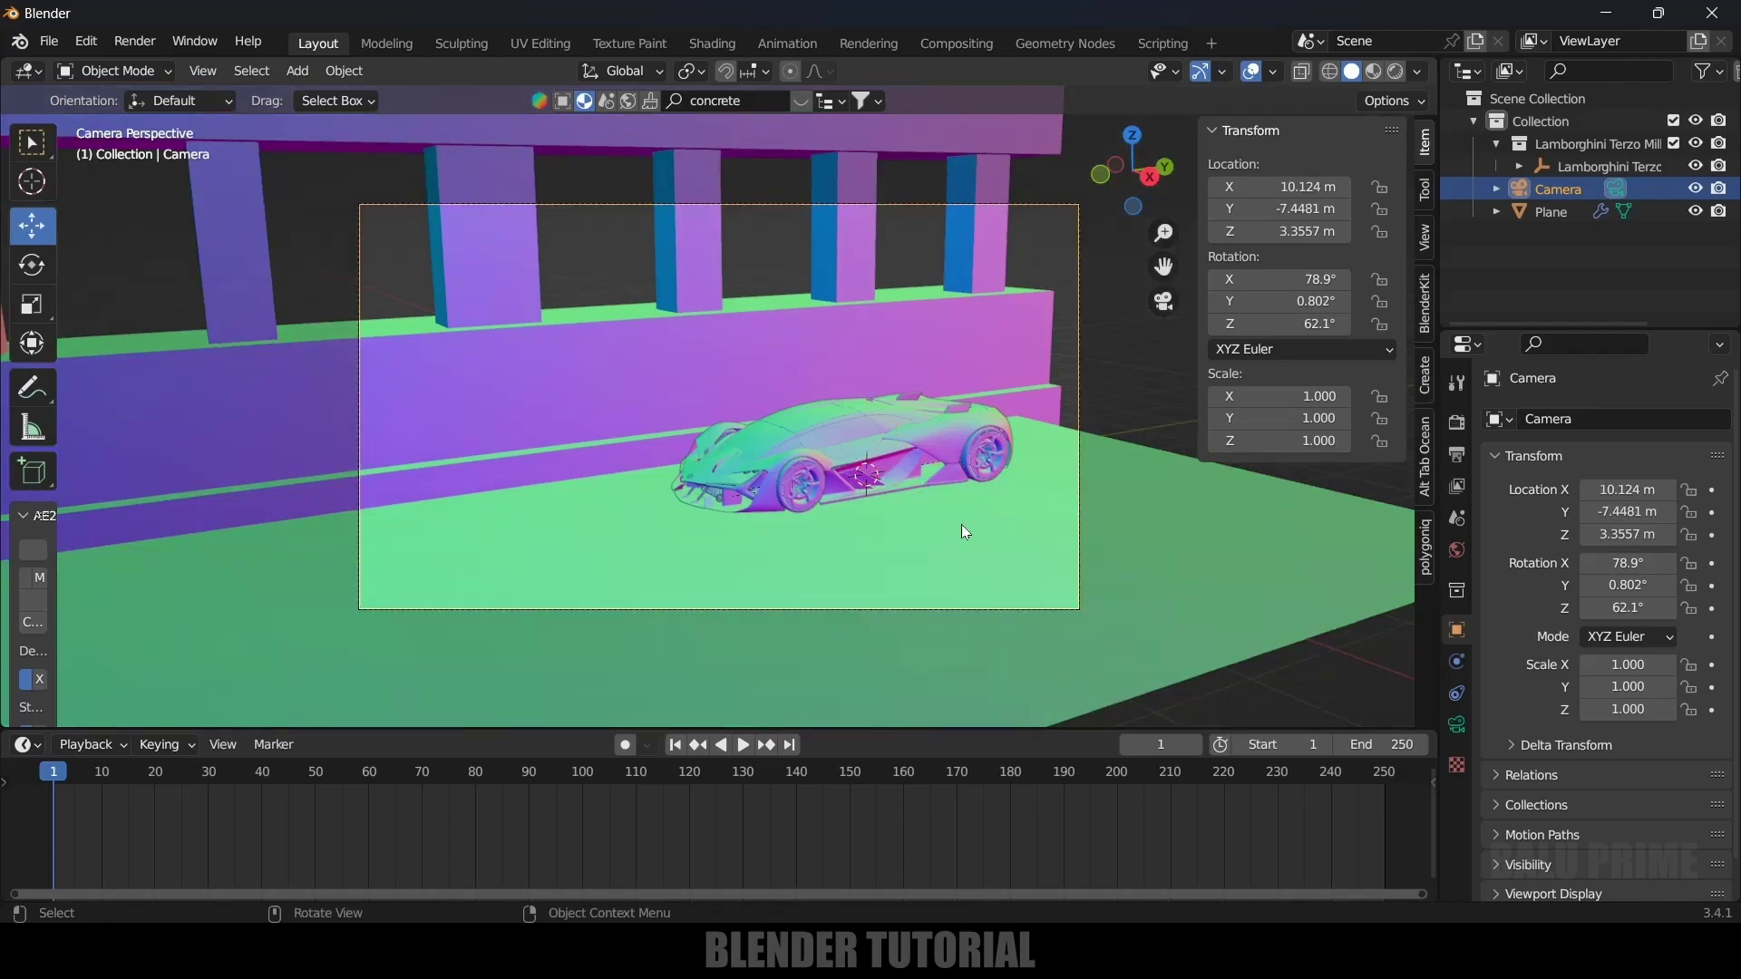
# Lock the view to the 3D cursor and the camera to the view, and lower the camera to a near ground-level angle
pyautogui.click(1428, 241)
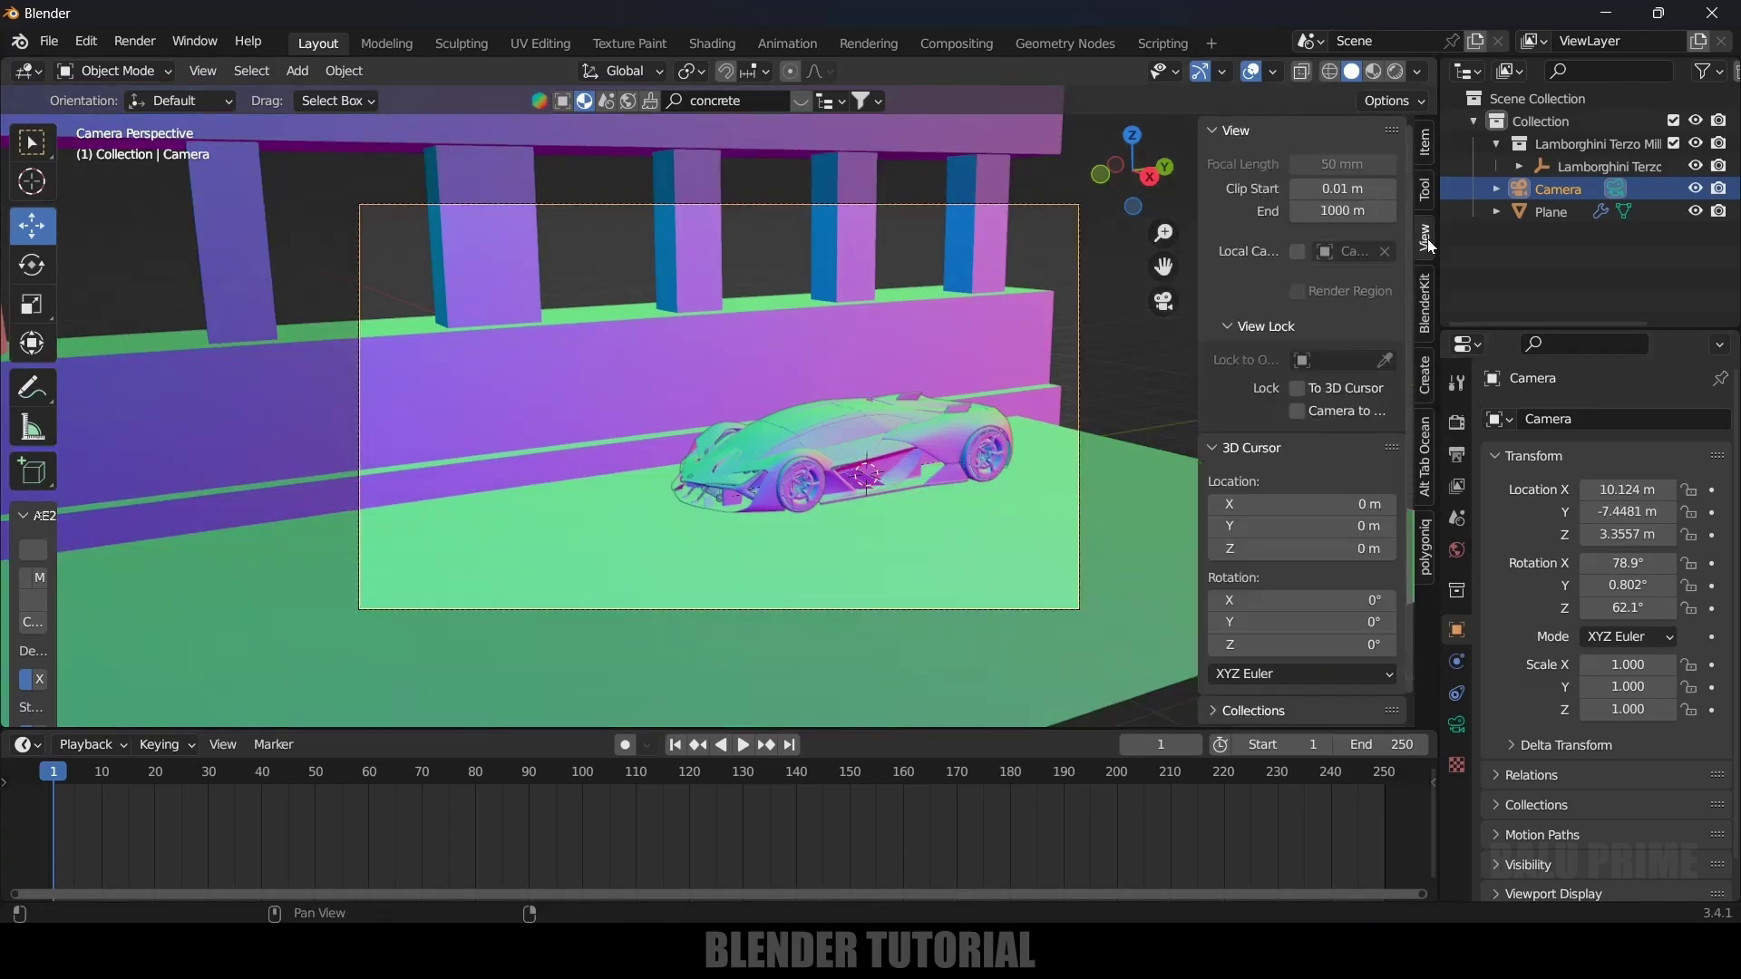
pyautogui.click(1298, 389)
pyautogui.click(1310, 413)
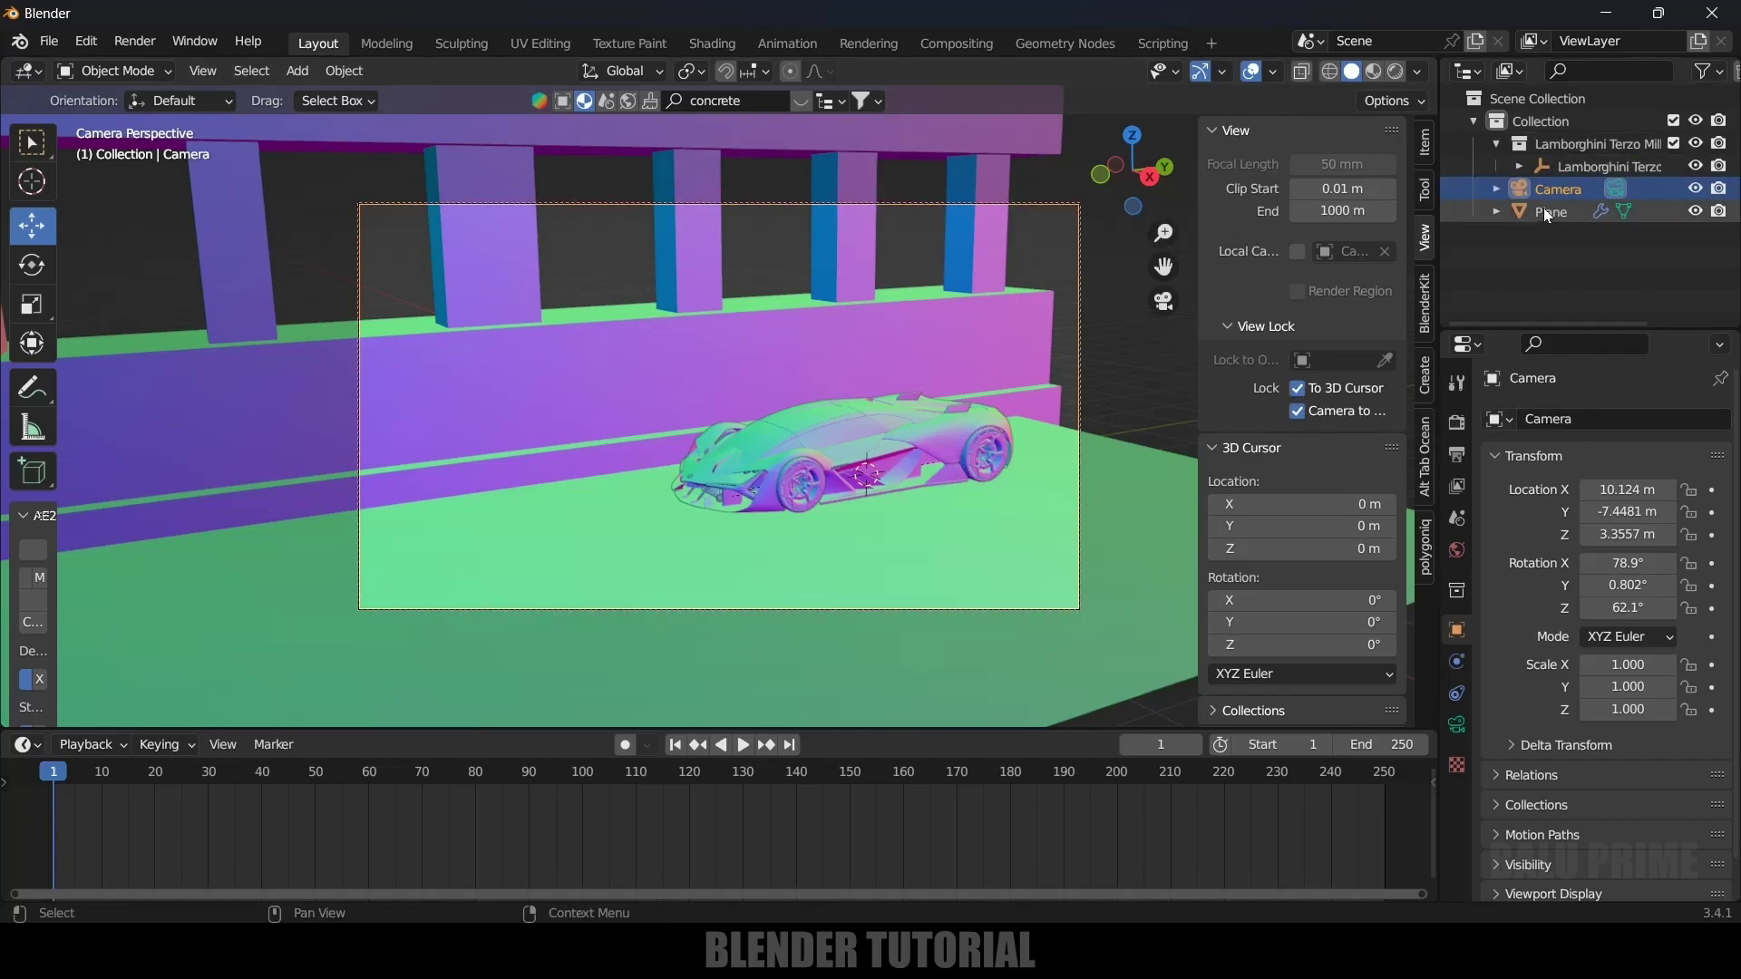
pyautogui.moveTo(922, 459); pyautogui.dragTo(921, 520, button='middle')
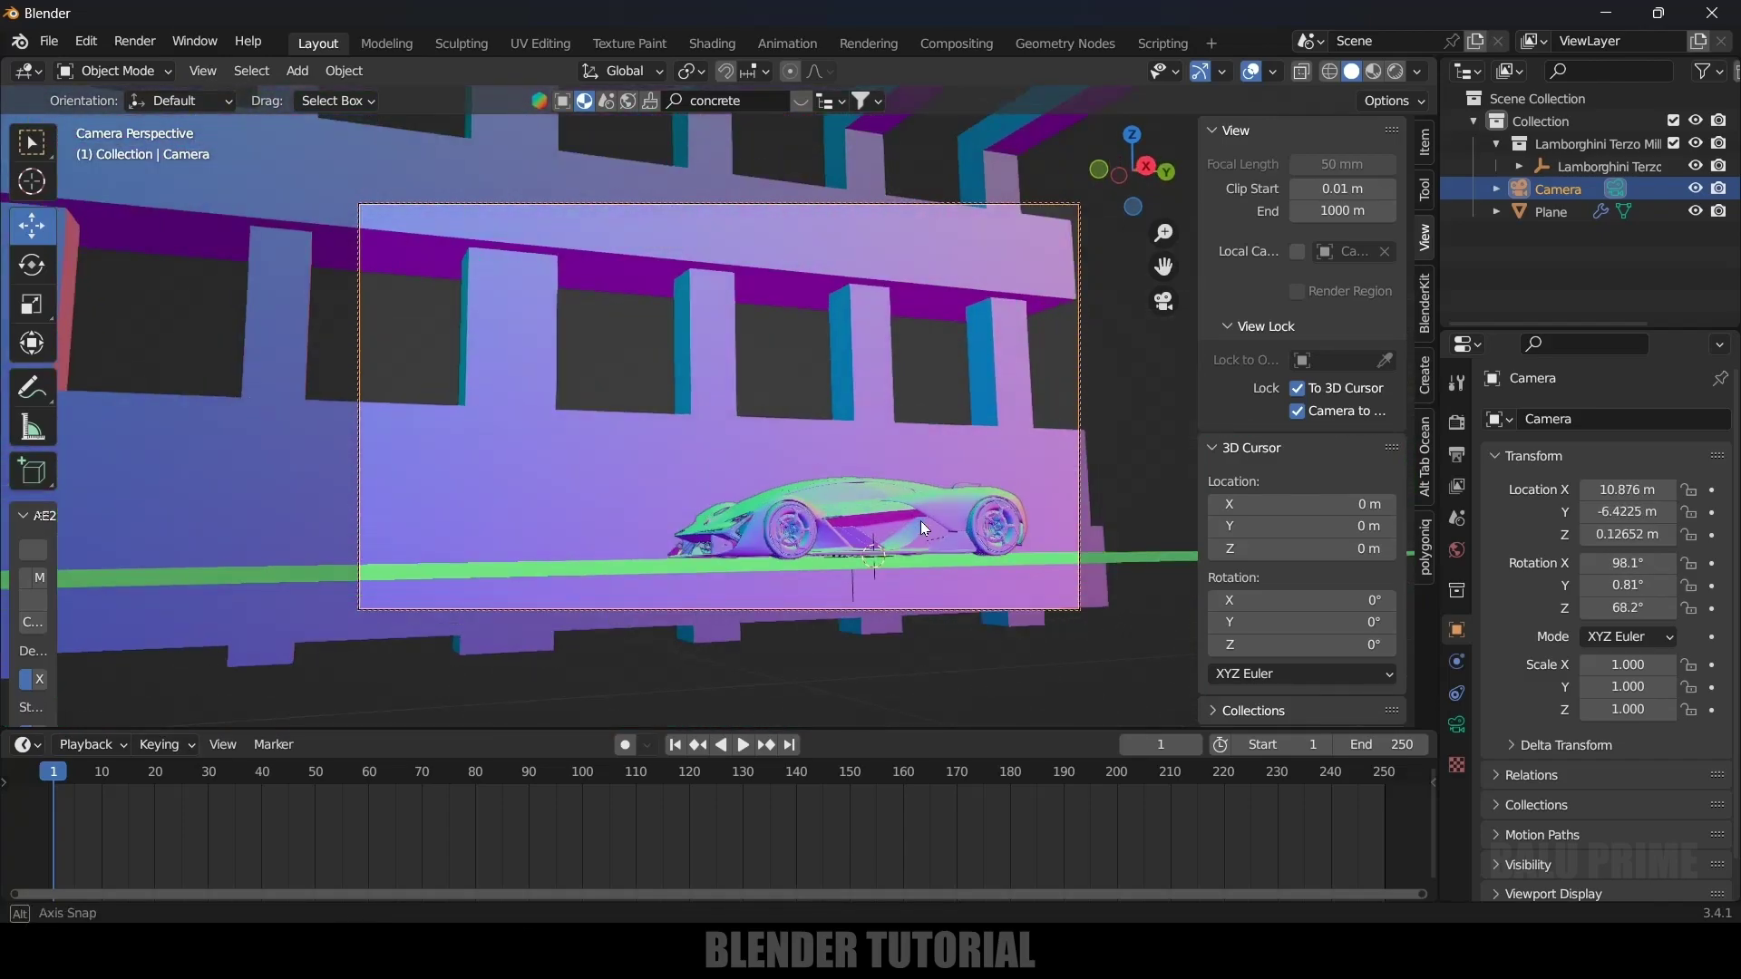
# Parent the camera to the Lamborghini empty with the Object option, and play the animation briefly before returning to frame 1
pyautogui.click(853, 590)
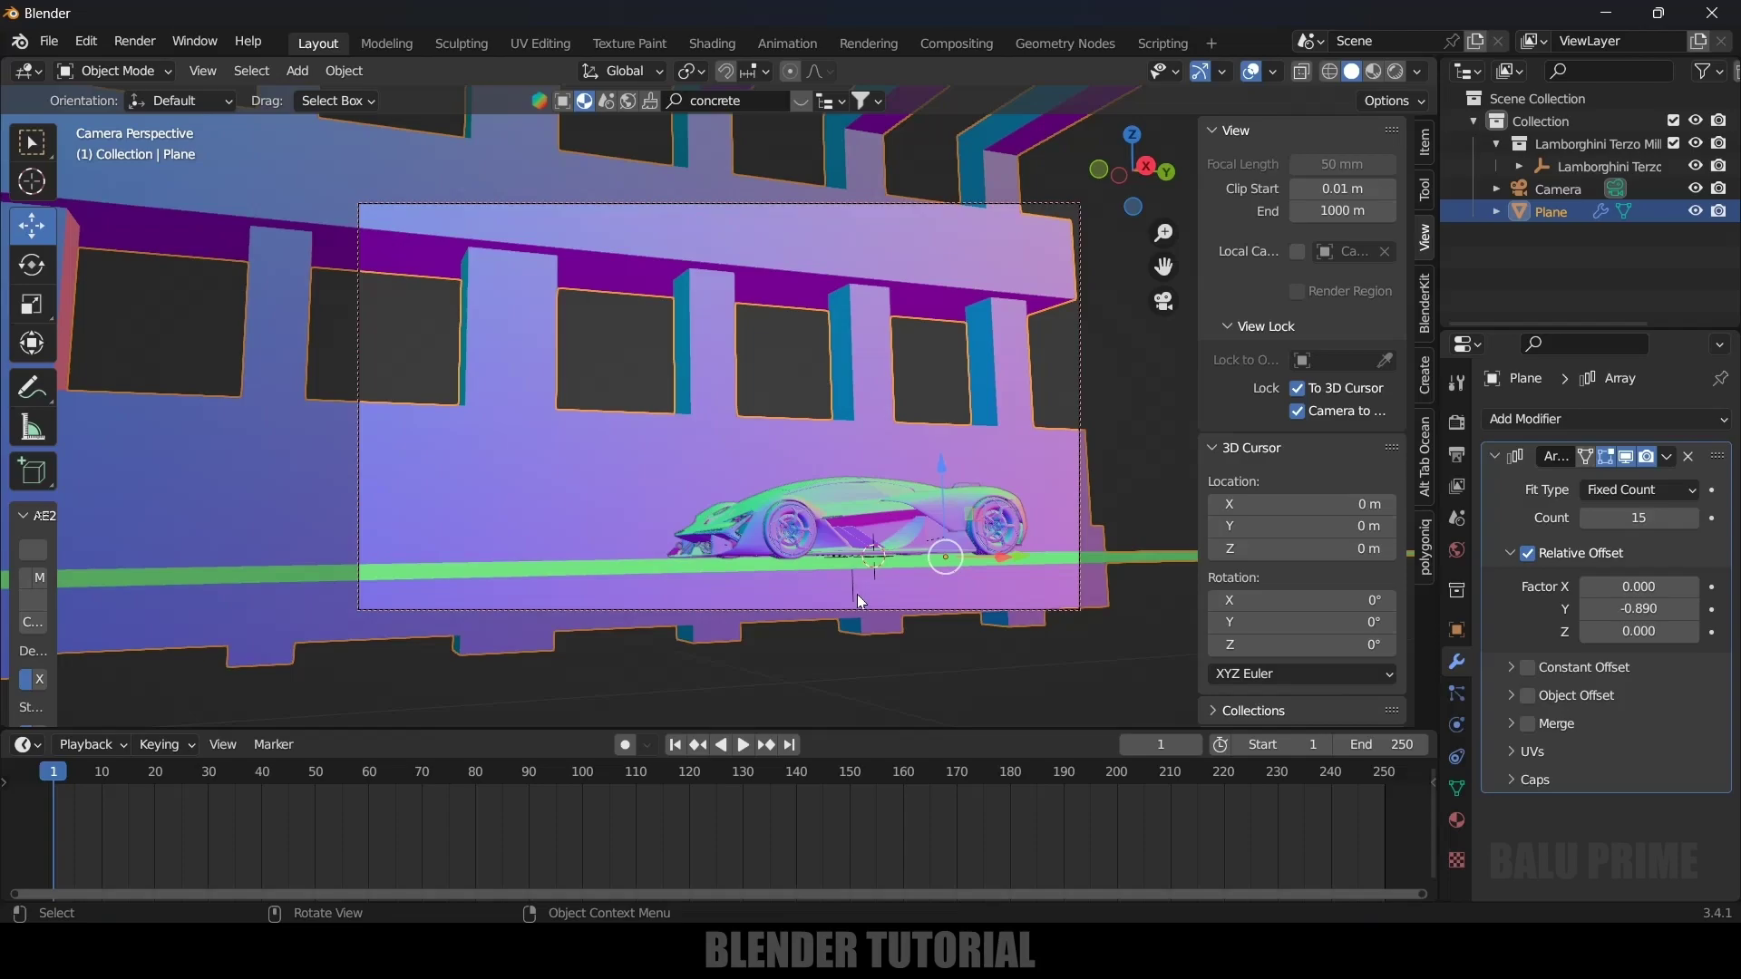
pyautogui.click(852, 595)
pyautogui.moveTo(851, 595); pyautogui.dragTo(1006, 599, button='middle')
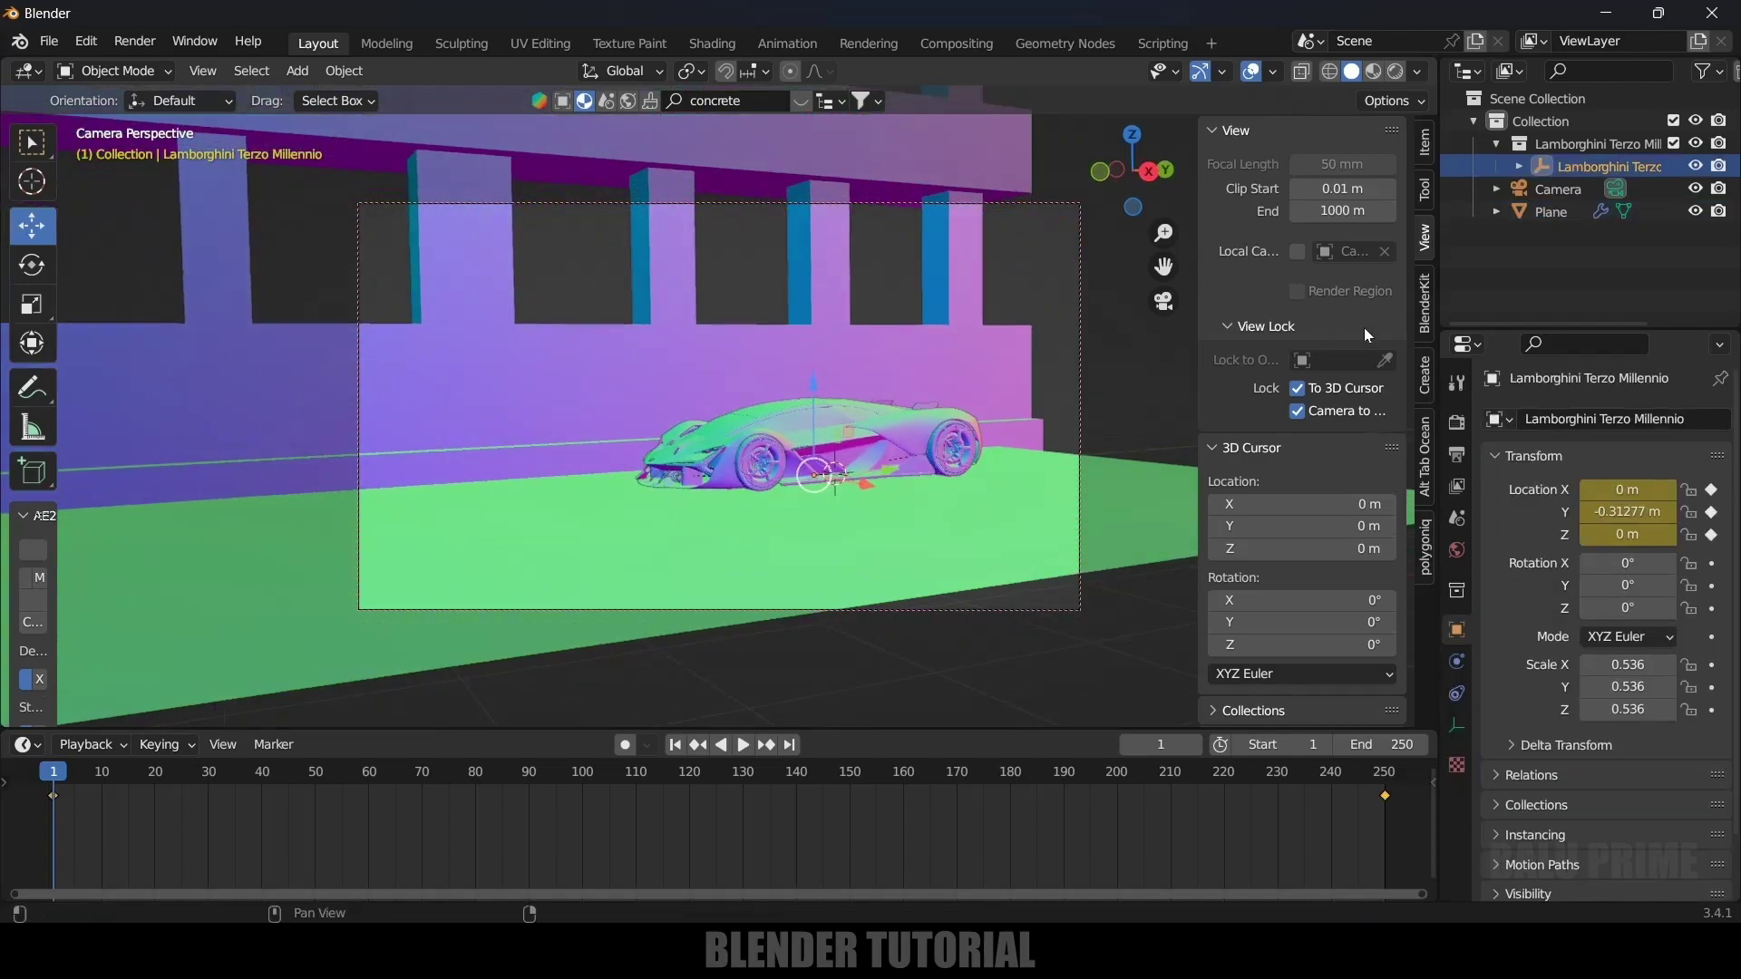
pyautogui.keyDown('ctrl'); pyautogui.click(1565, 188); pyautogui.keyUp('ctrl')
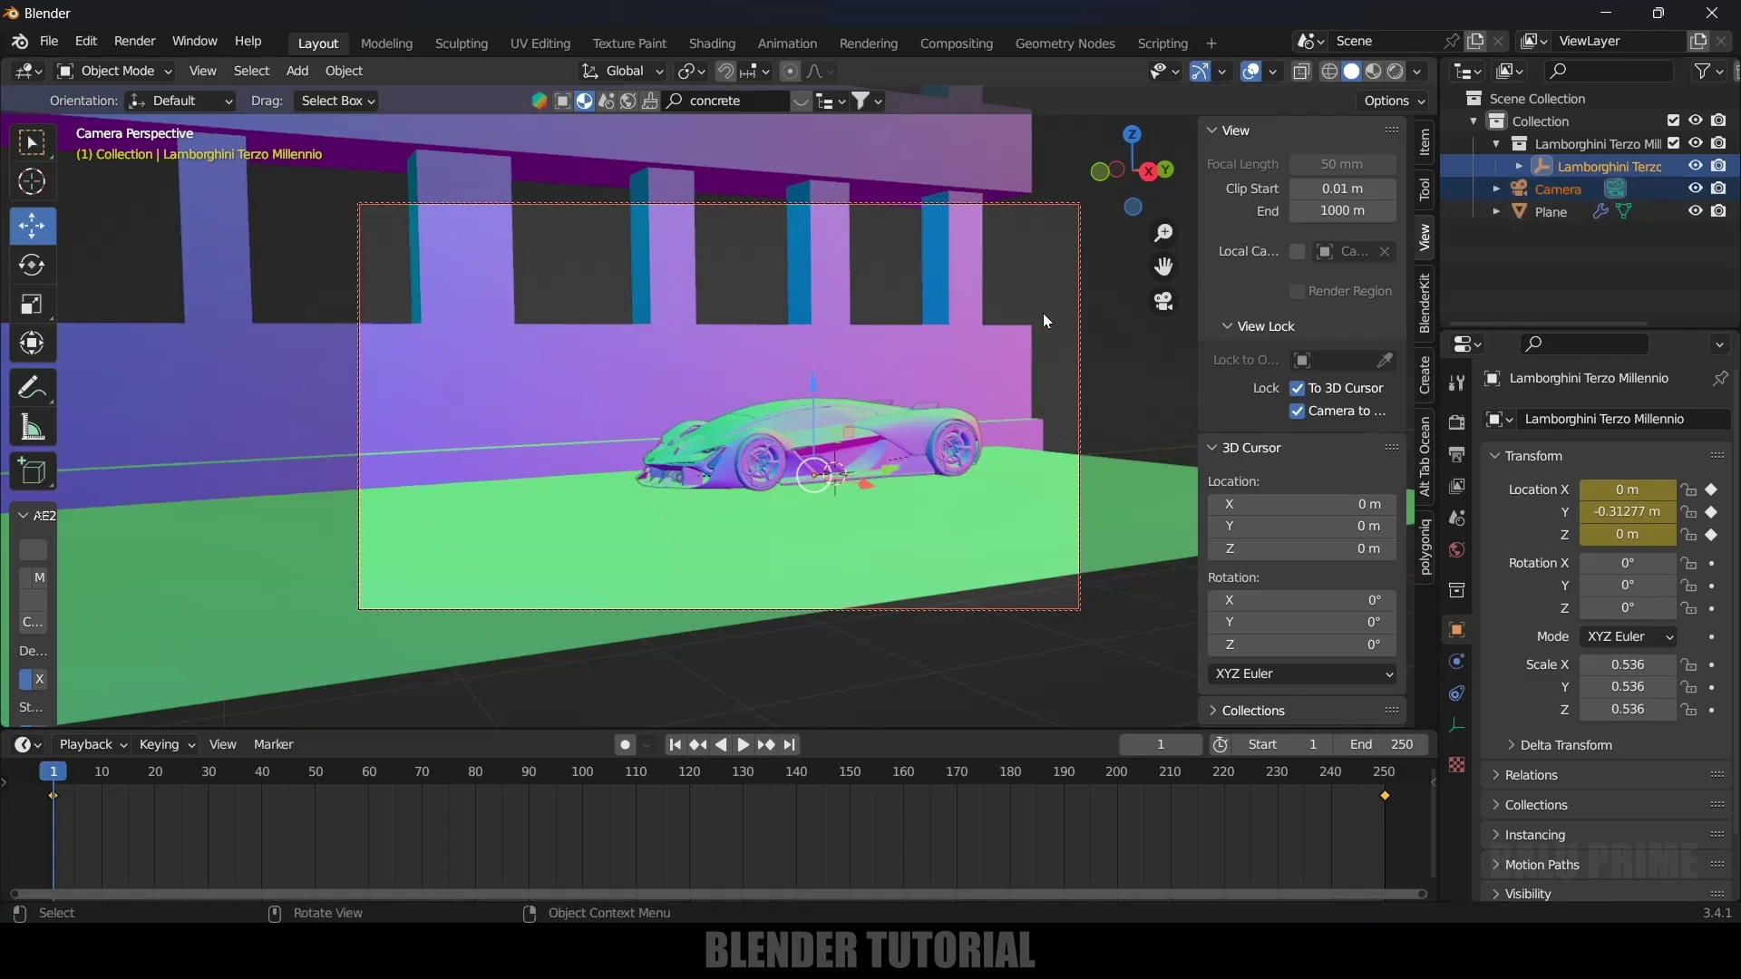
pyautogui.hotkey('ctrl', 'p')
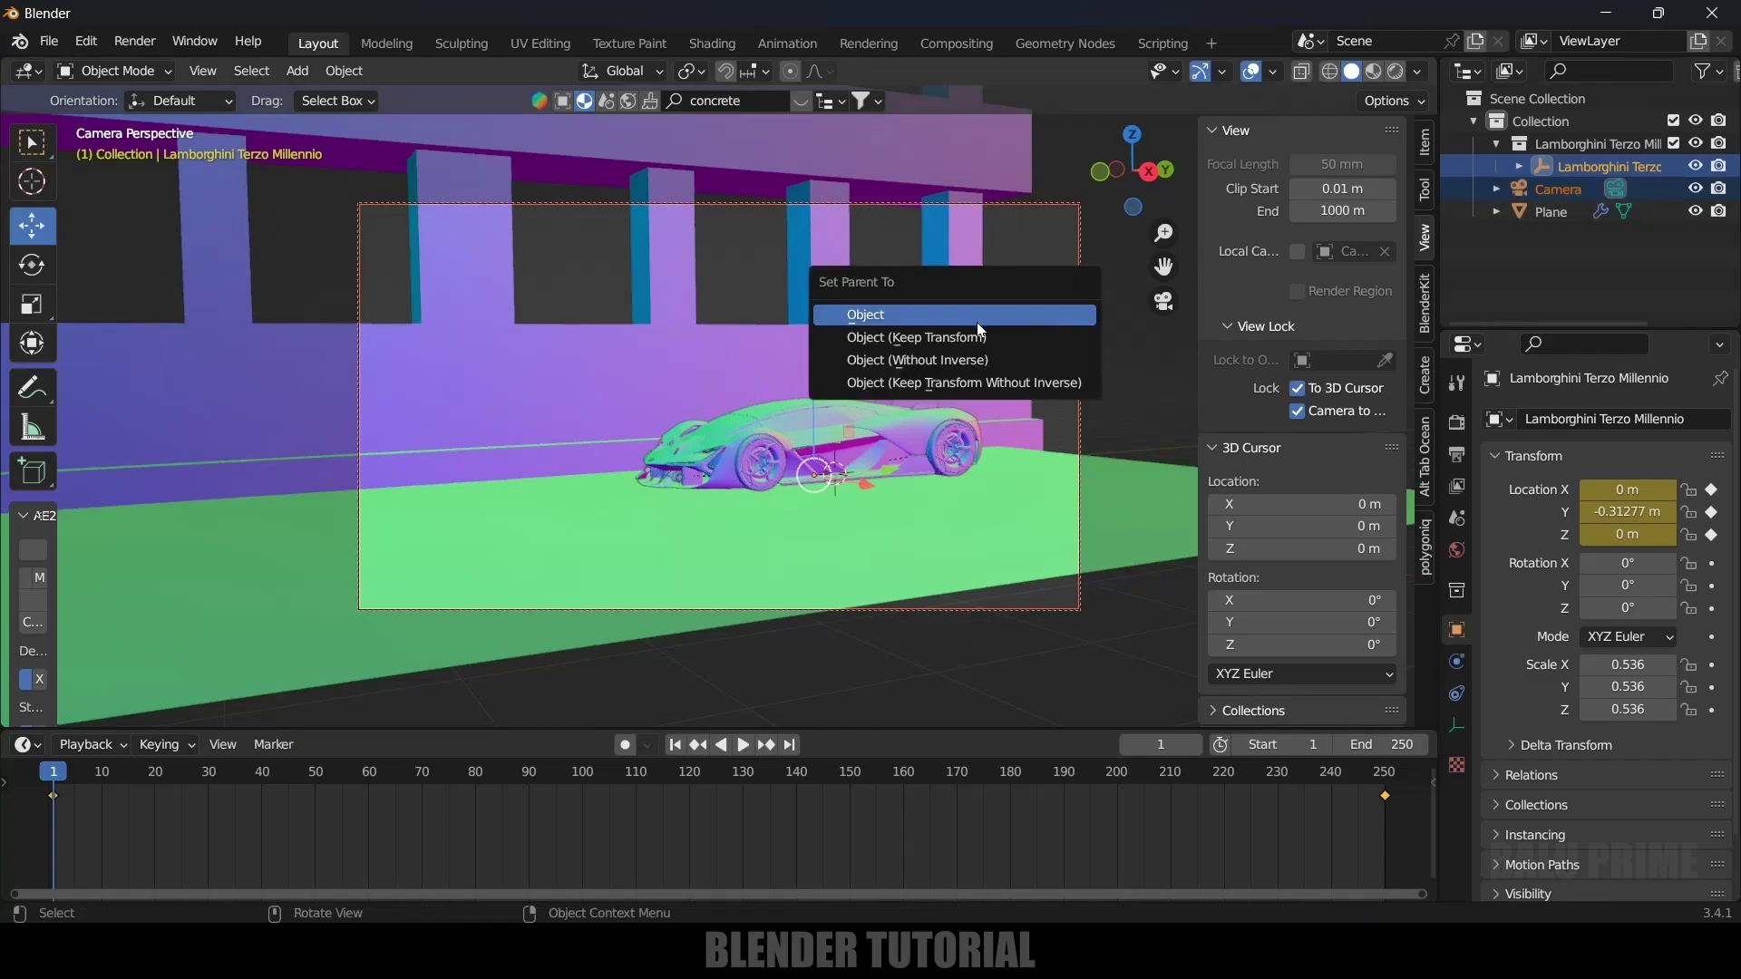
pyautogui.click(939, 319)
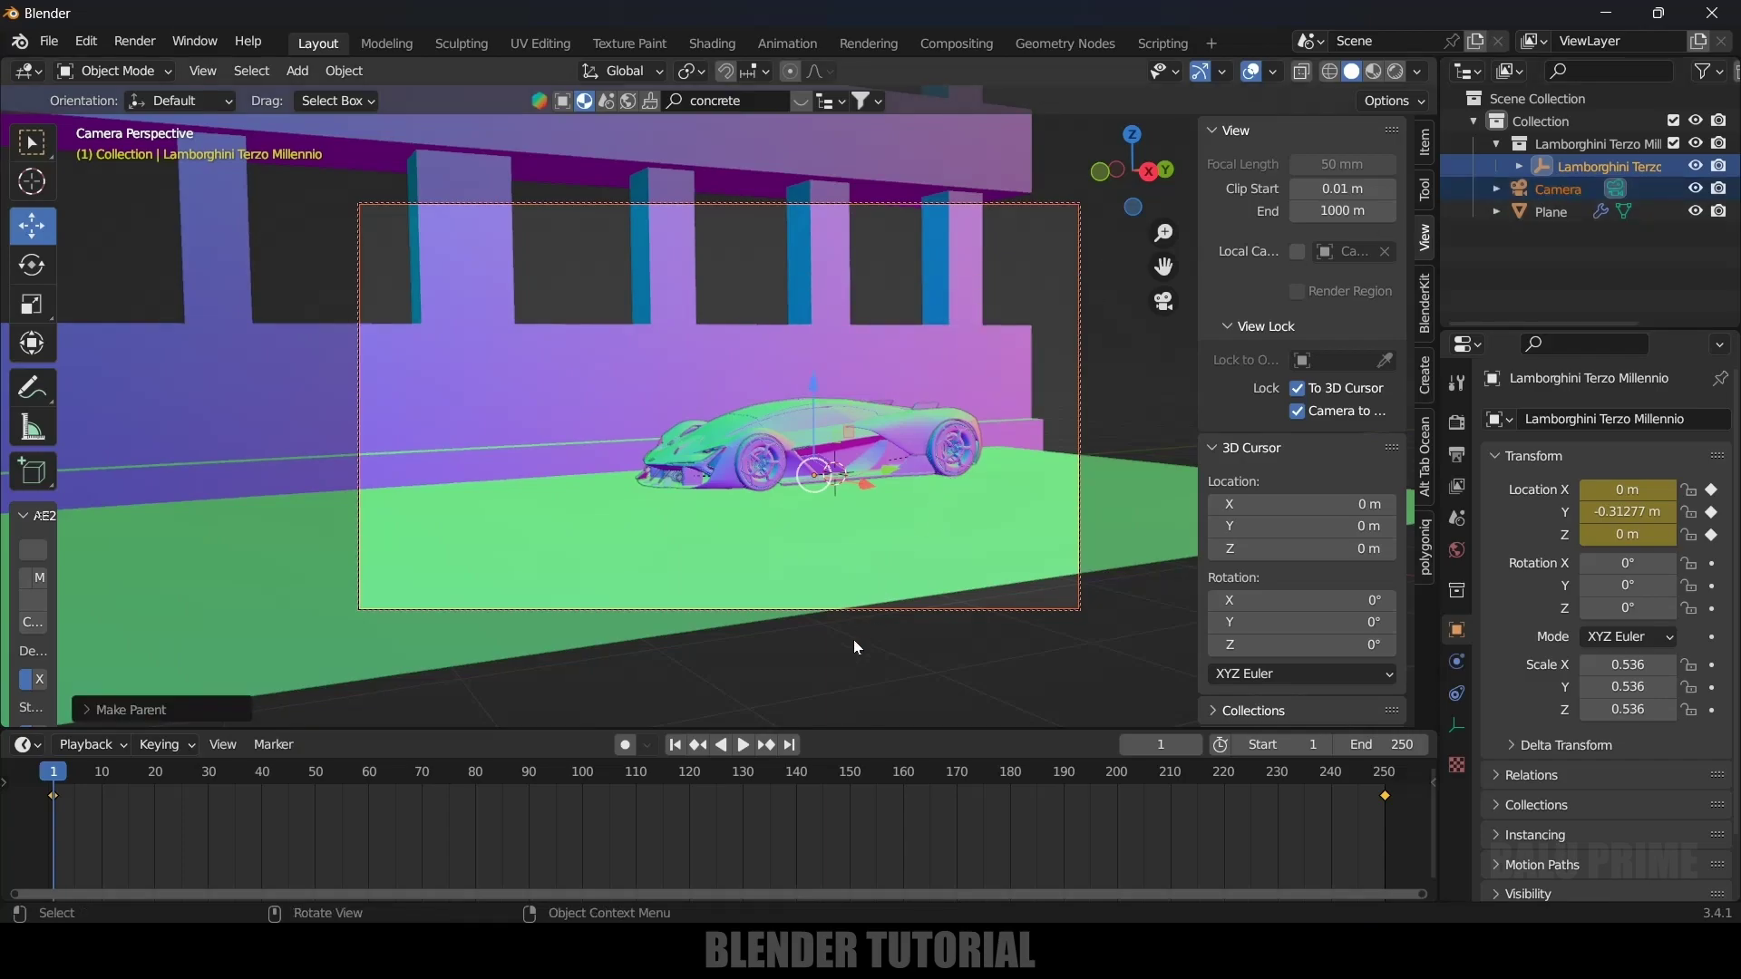
pyautogui.press('space')
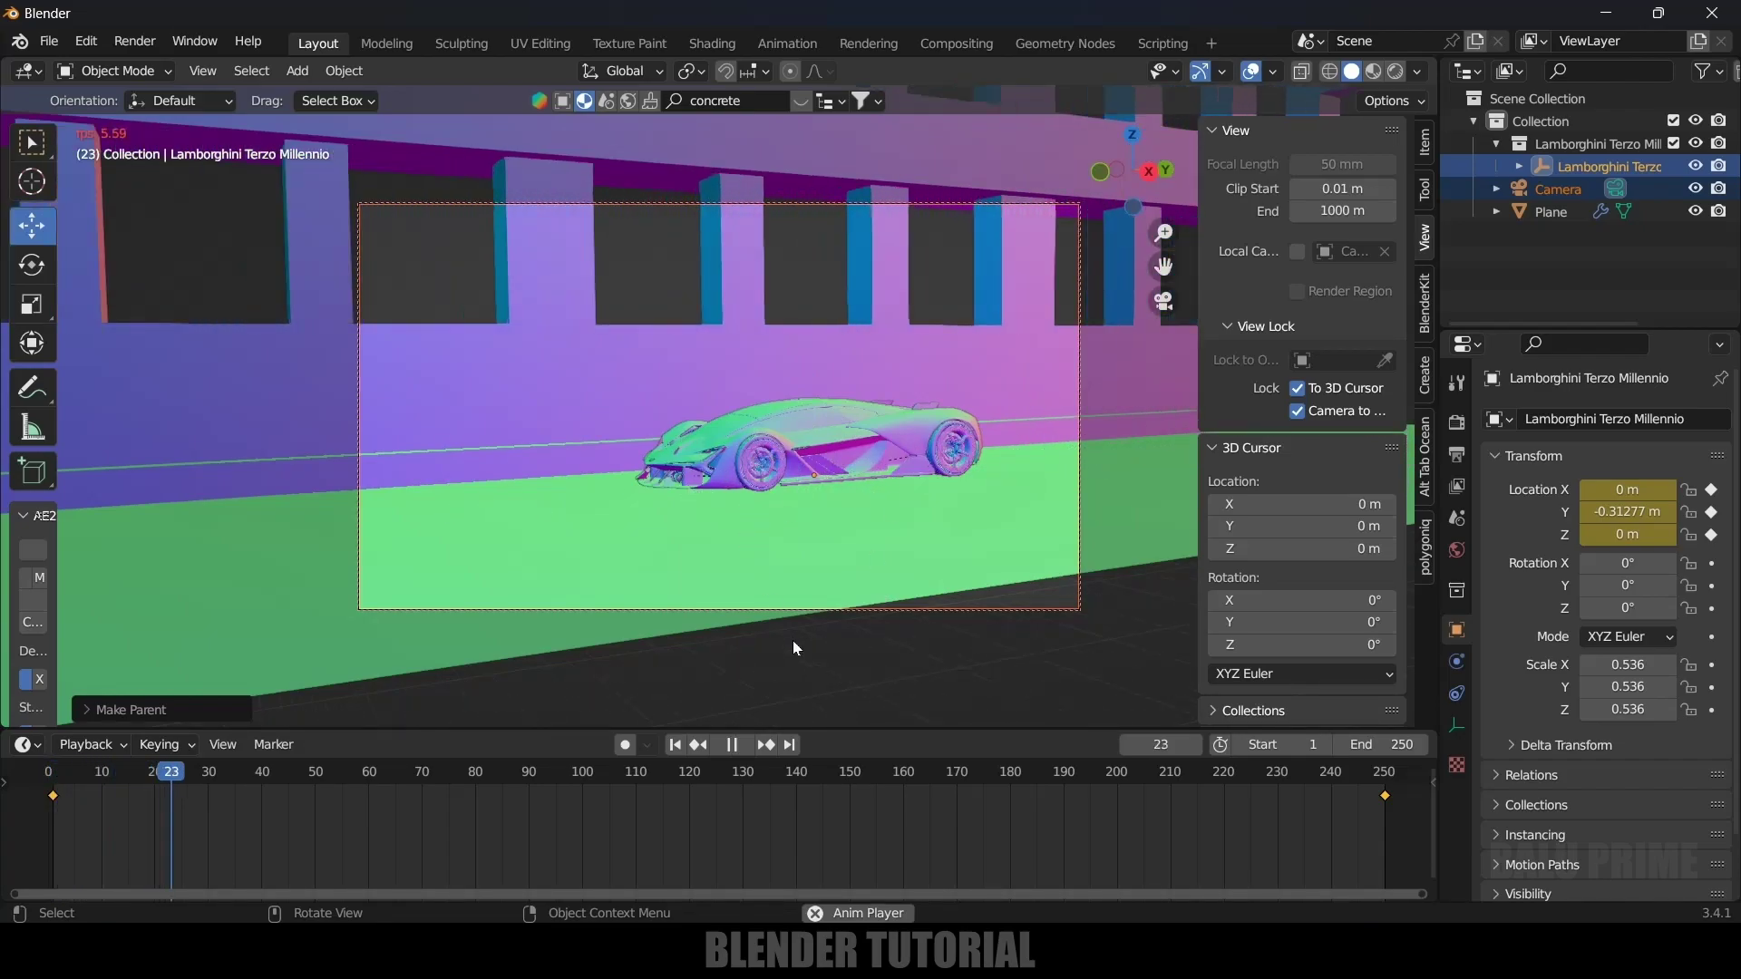
pyautogui.click(675, 744)
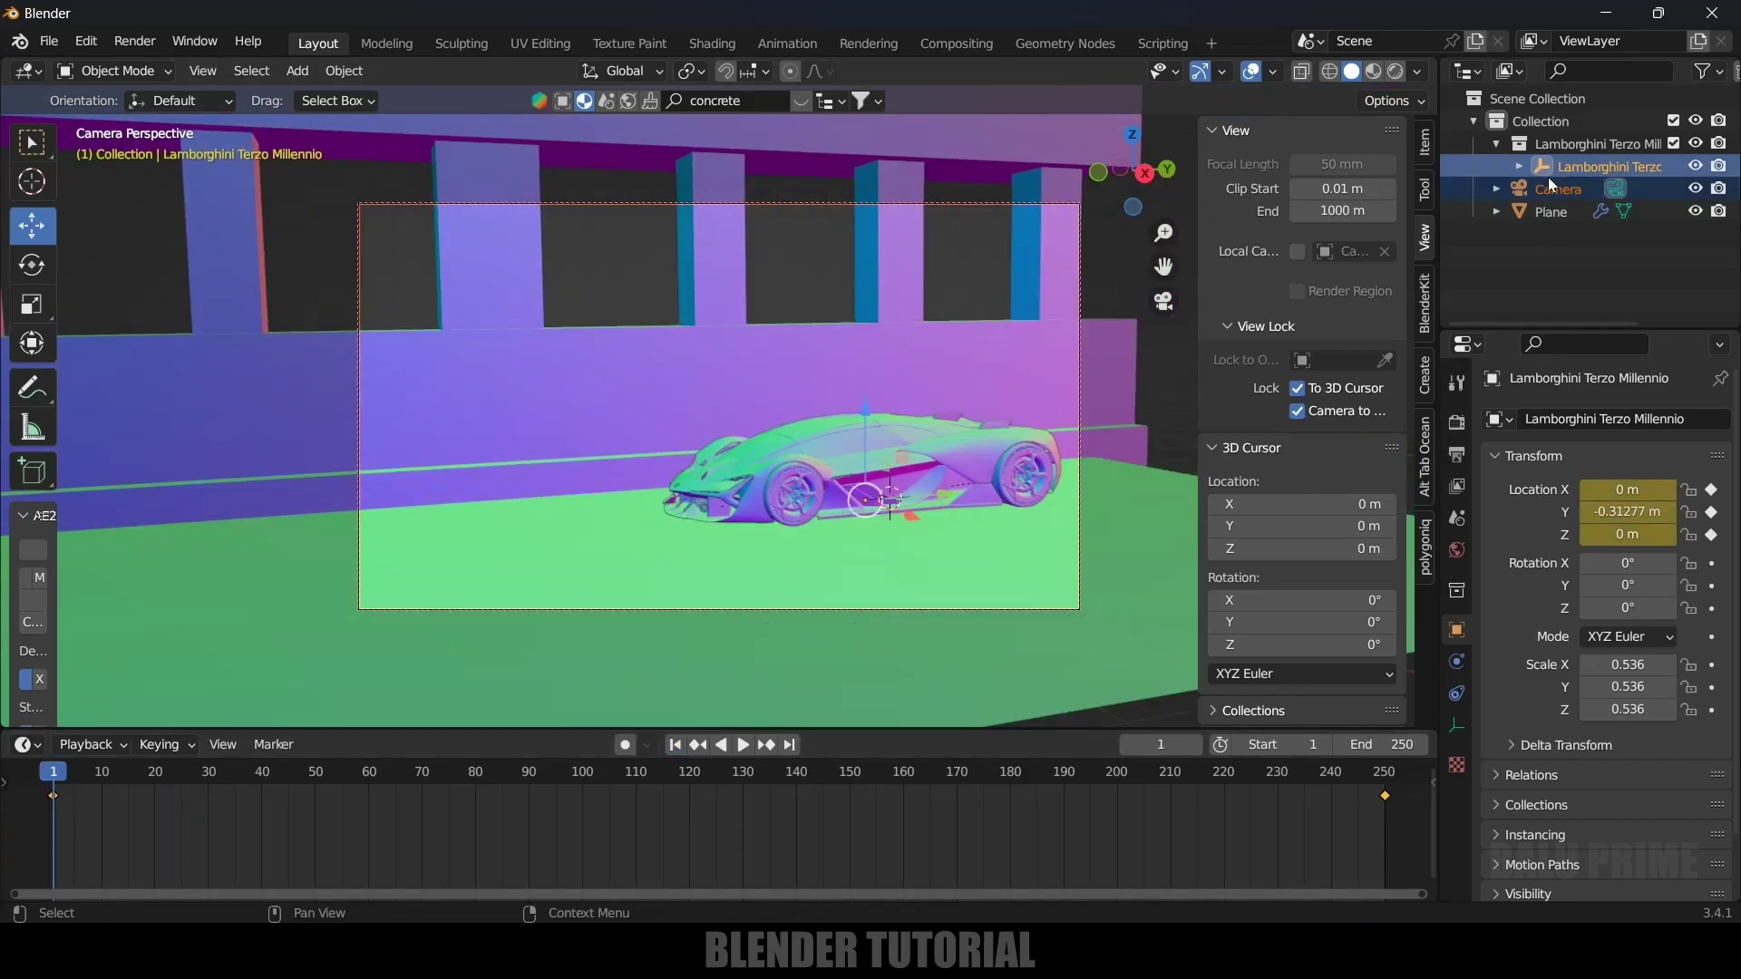
# Reframe the camera side-on with the car partly out of frame and insert a Location keyframe for the camera at frame 1
pyautogui.click(1549, 187)
pyautogui.keyDown('shift'); pyautogui.moveTo(900, 417); pyautogui.dragTo(1057, 392, button='middle'); pyautogui.keyUp('shift')
pyautogui.keyDown('shift'); pyautogui.moveTo(792, 383); pyautogui.dragTo(895, 383, button='middle'); pyautogui.keyUp('shift')
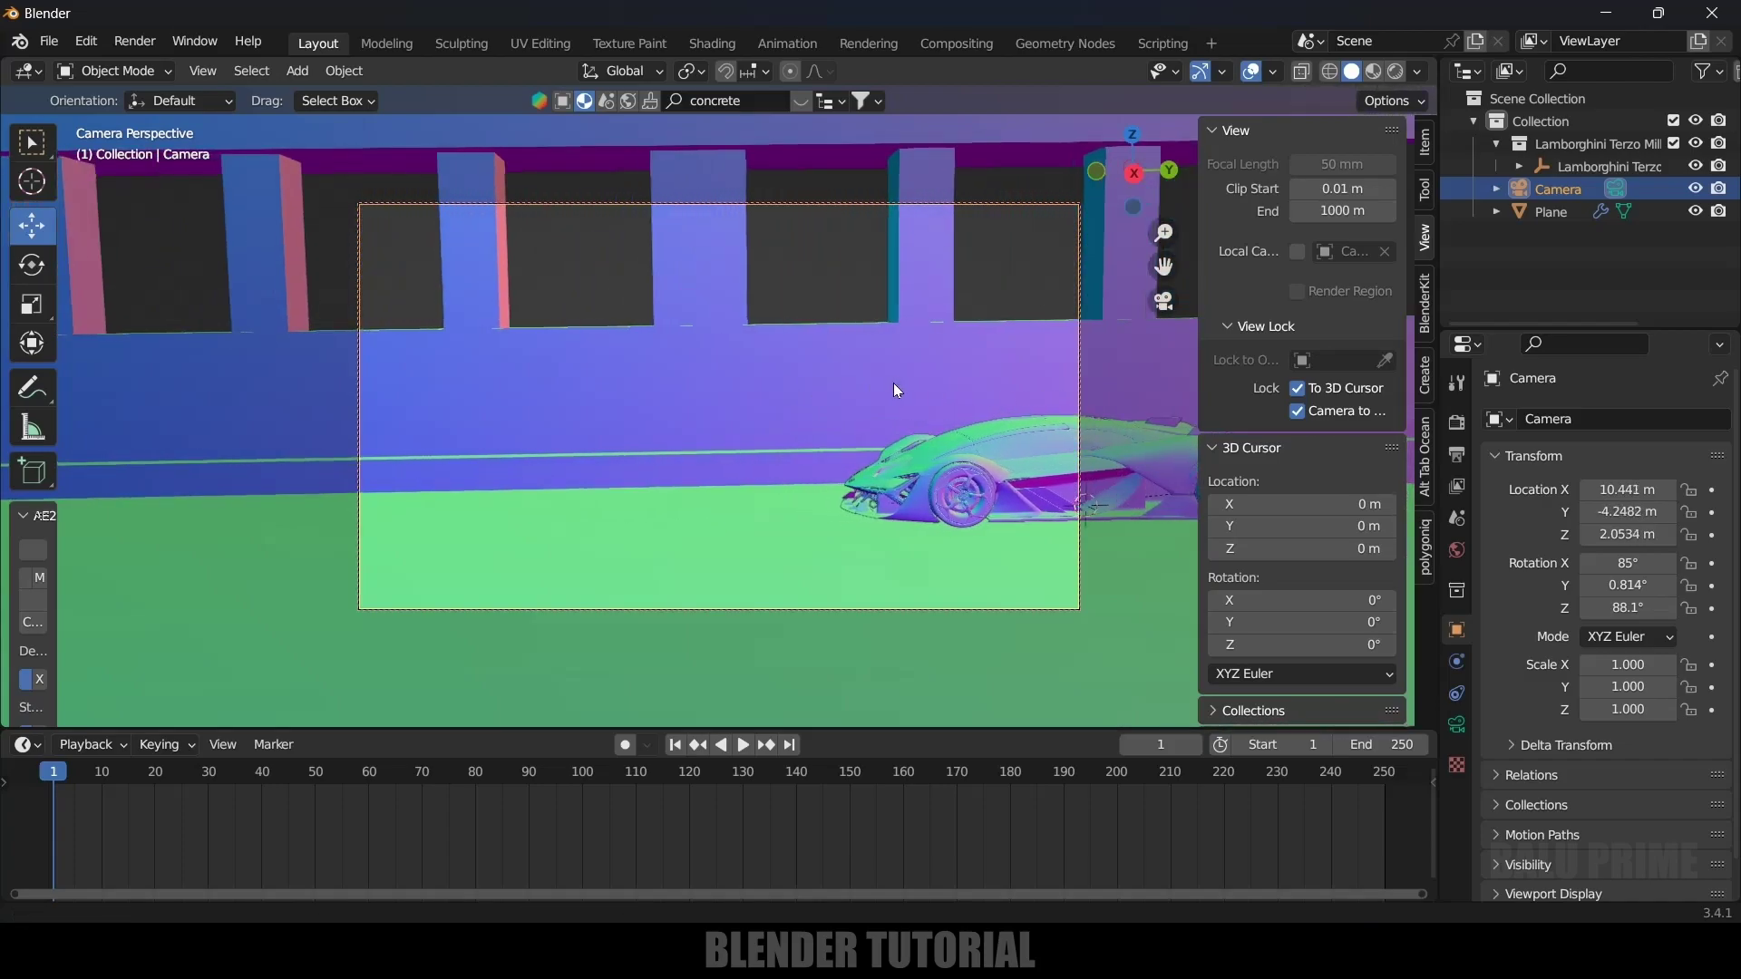
pyautogui.press('i')
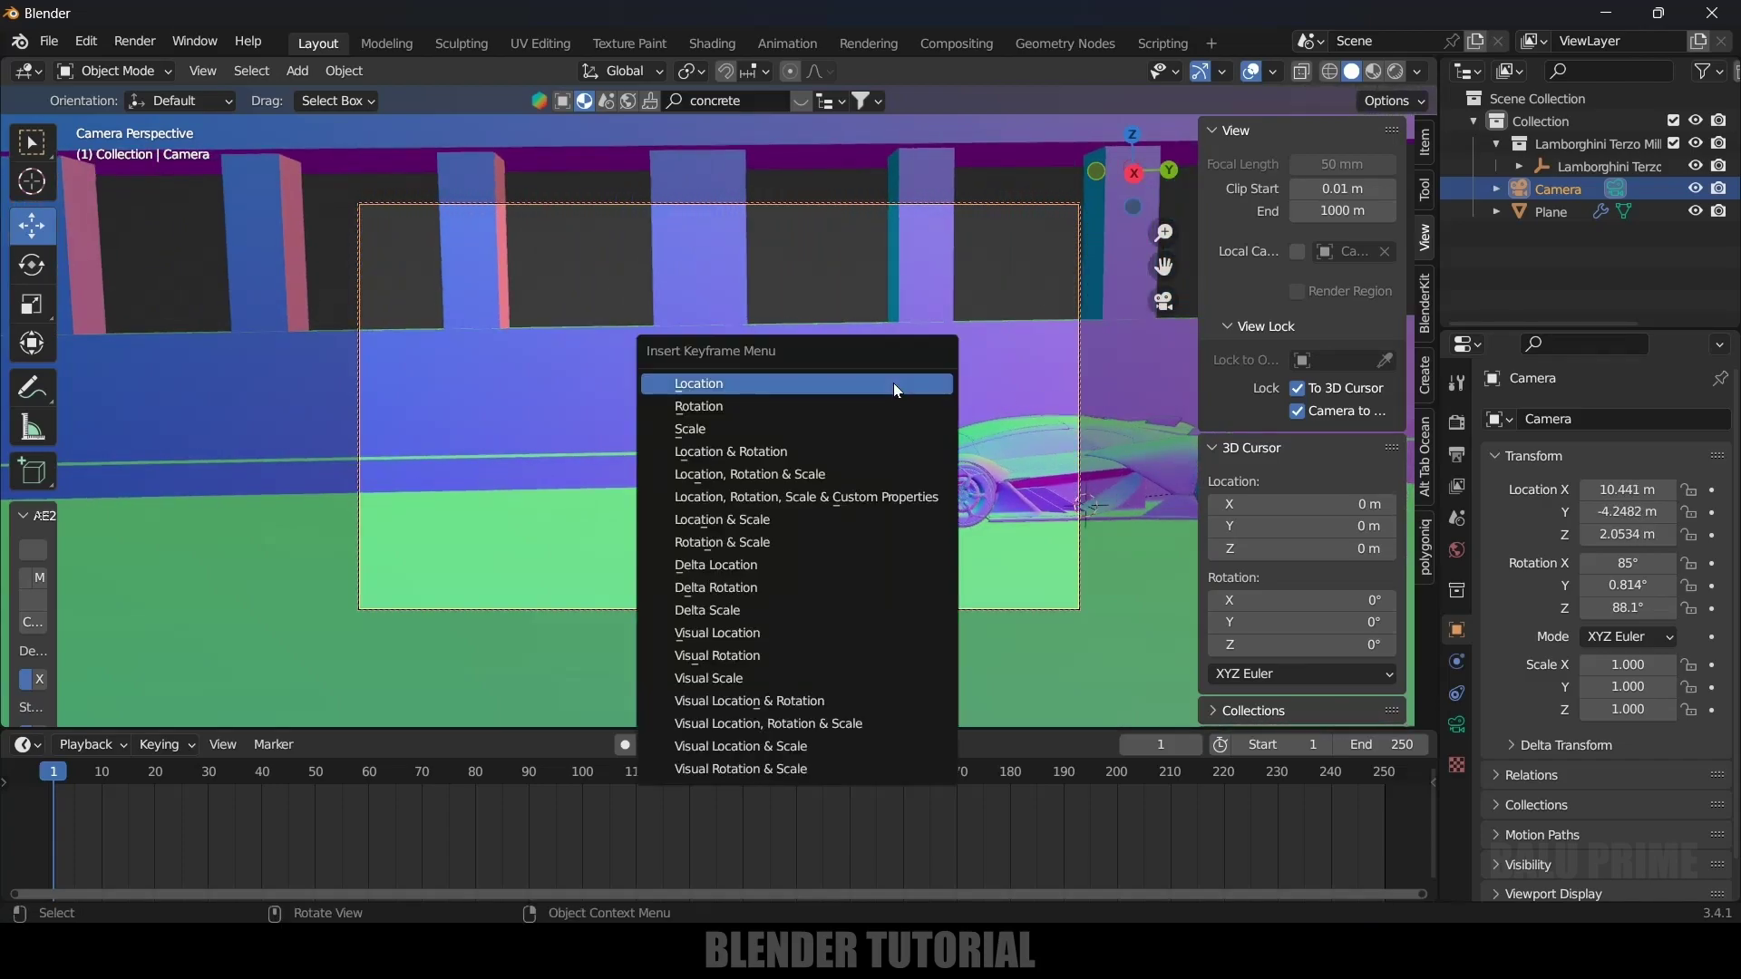
pyautogui.click(894, 383)
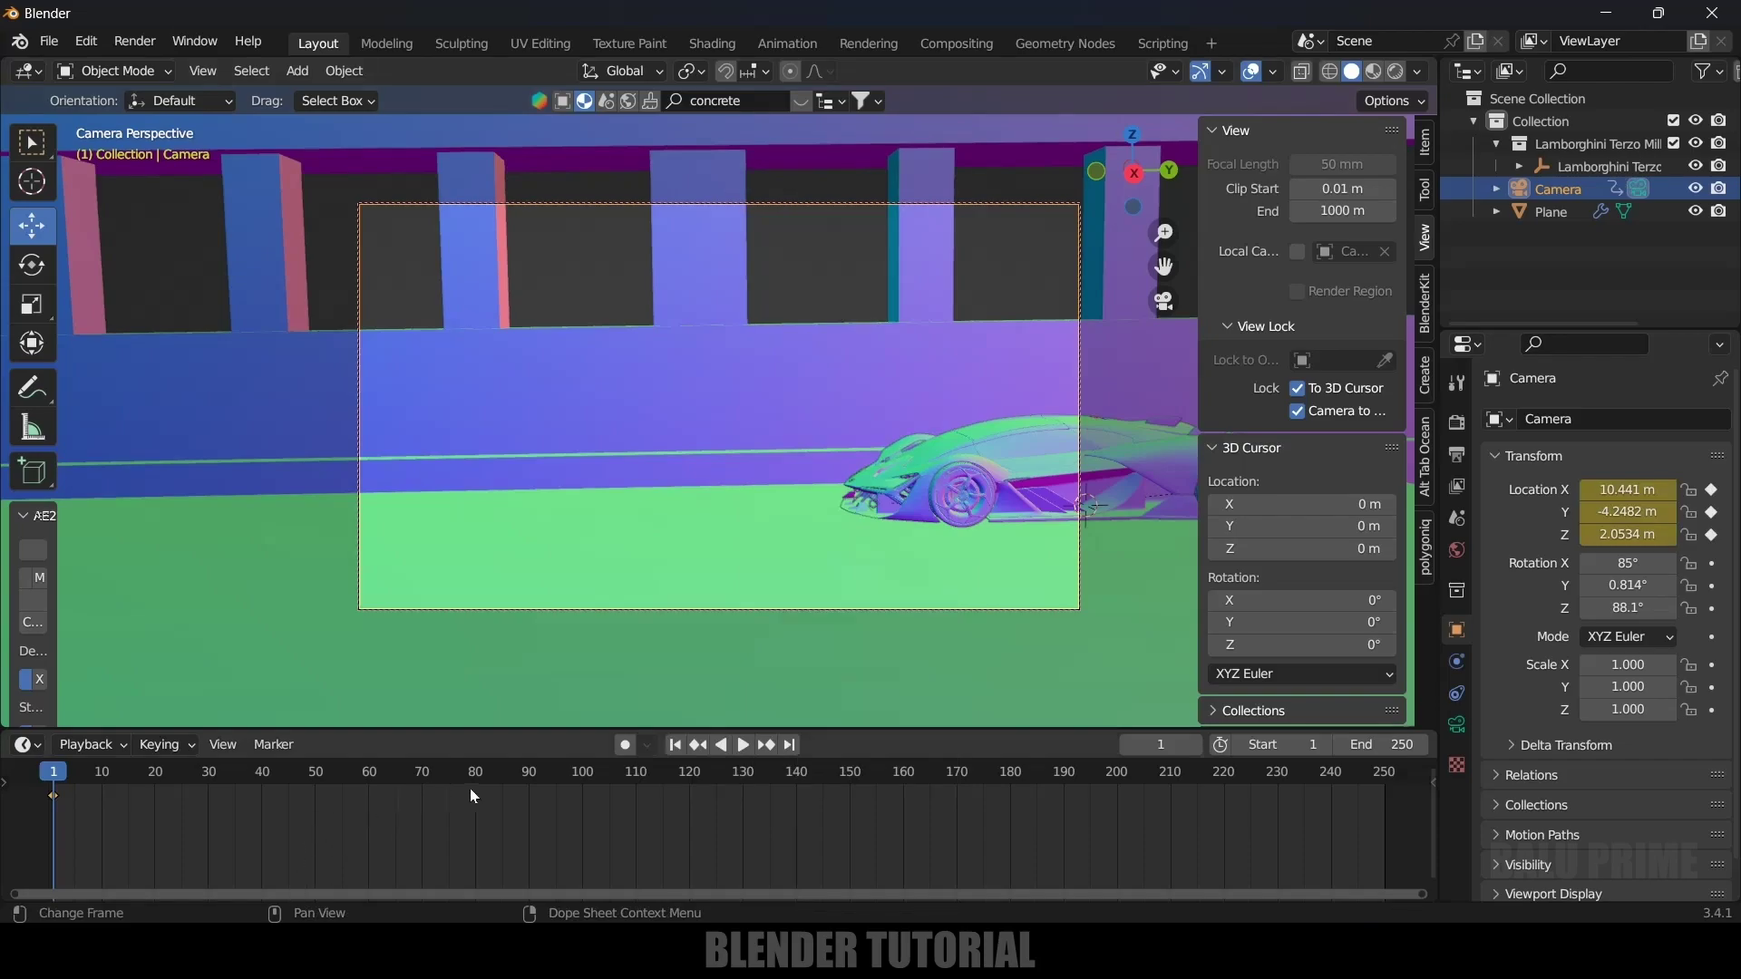
# At frame 100, bring the camera to a close front three-quarter view of the car and insert a Location, Rotation & Scale keyframe
pyautogui.click(580, 776)
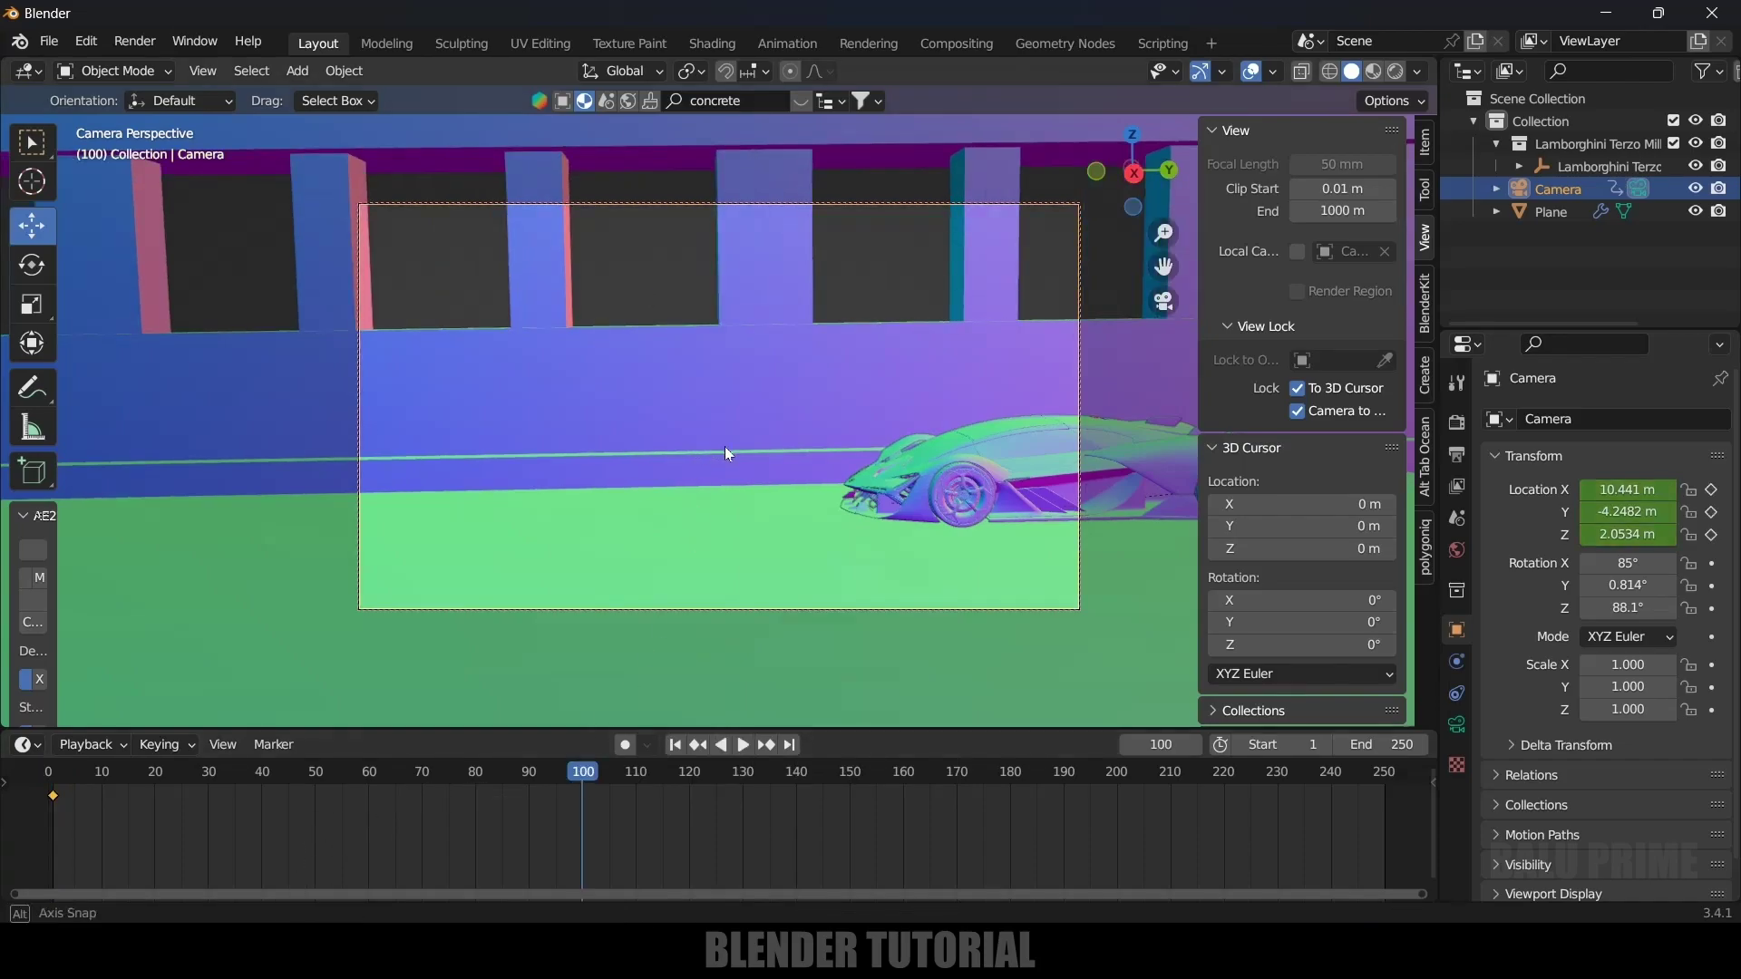
pyautogui.moveTo(725, 446); pyautogui.dragTo(754, 480, button='middle')
pyautogui.scroll(2, 754, 480)
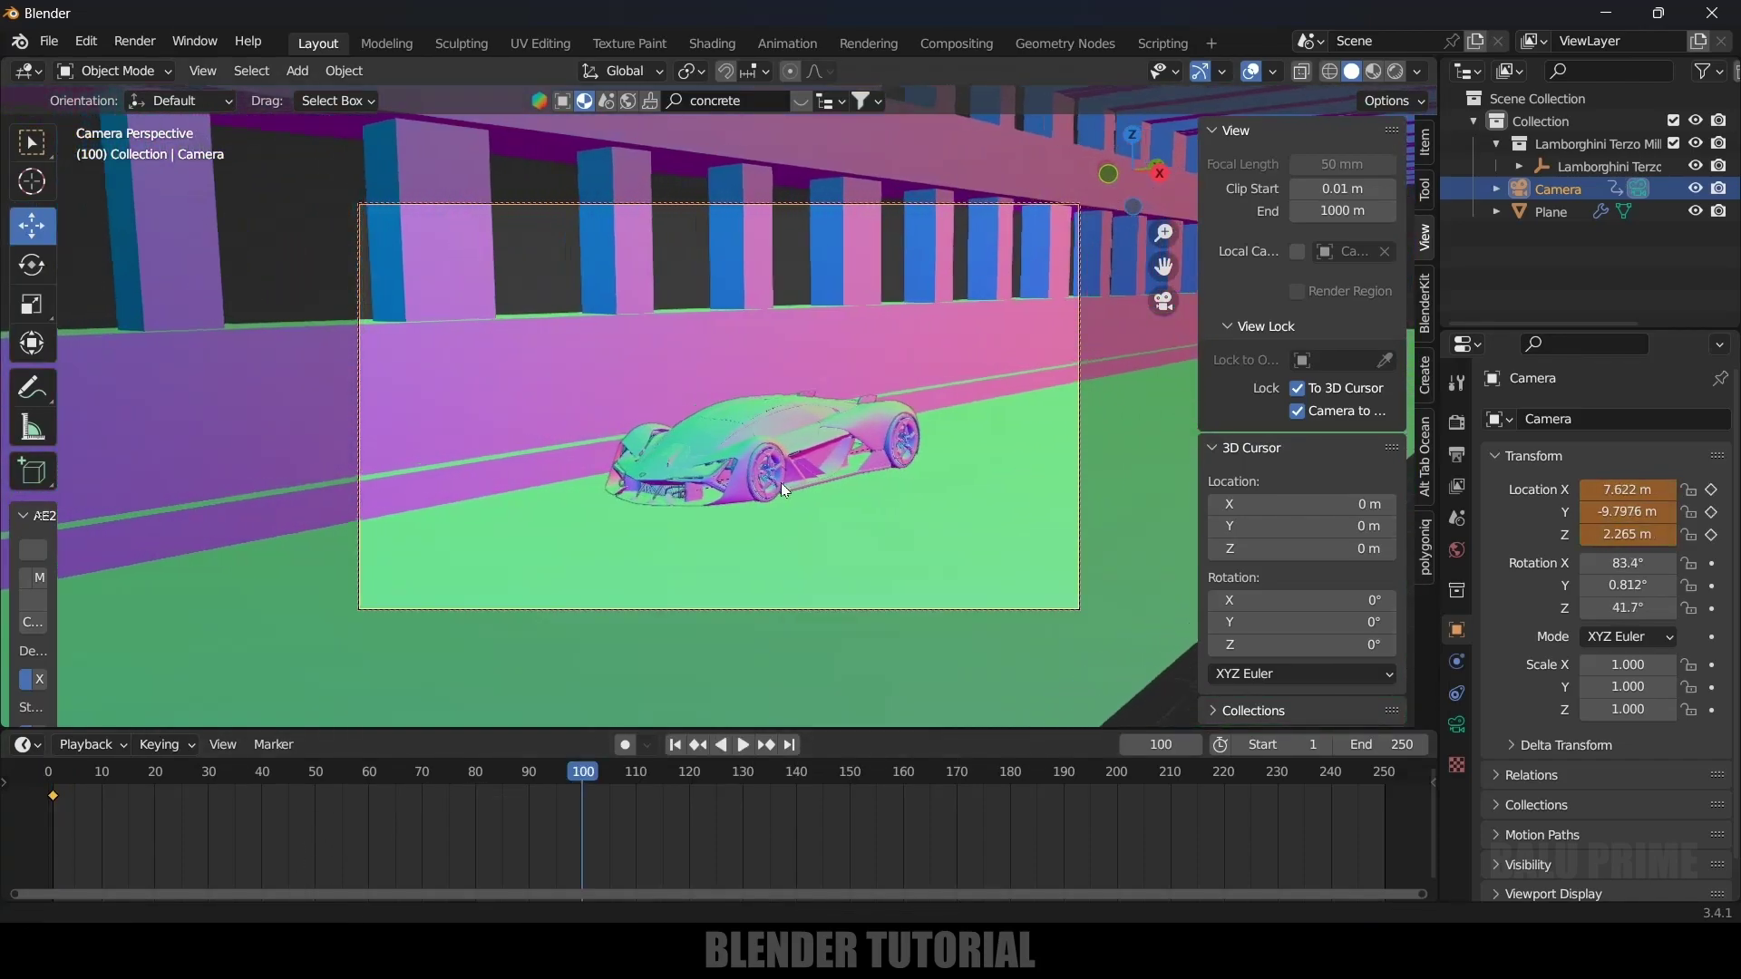
pyautogui.scroll(2, 796, 483)
pyautogui.scroll(2, 796, 483)
pyautogui.keyDown('shift'); pyautogui.moveTo(828, 459); pyautogui.dragTo(856, 367, button='middle'); pyautogui.keyUp('shift')
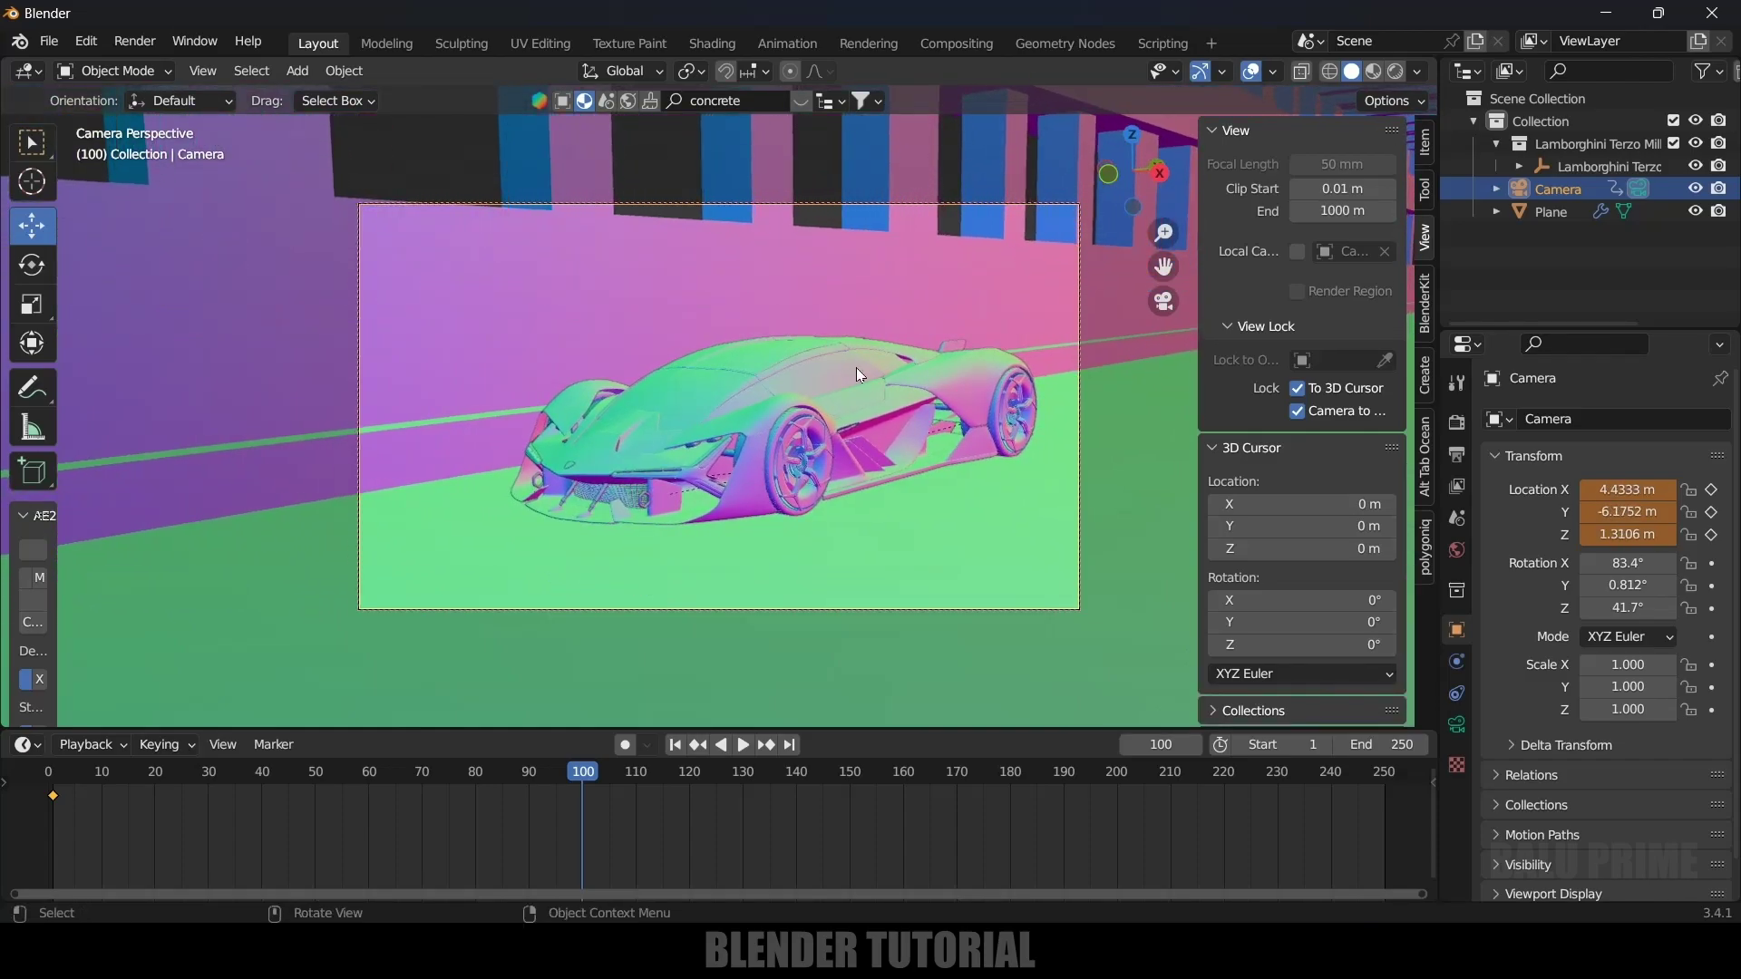
pyautogui.press('i')
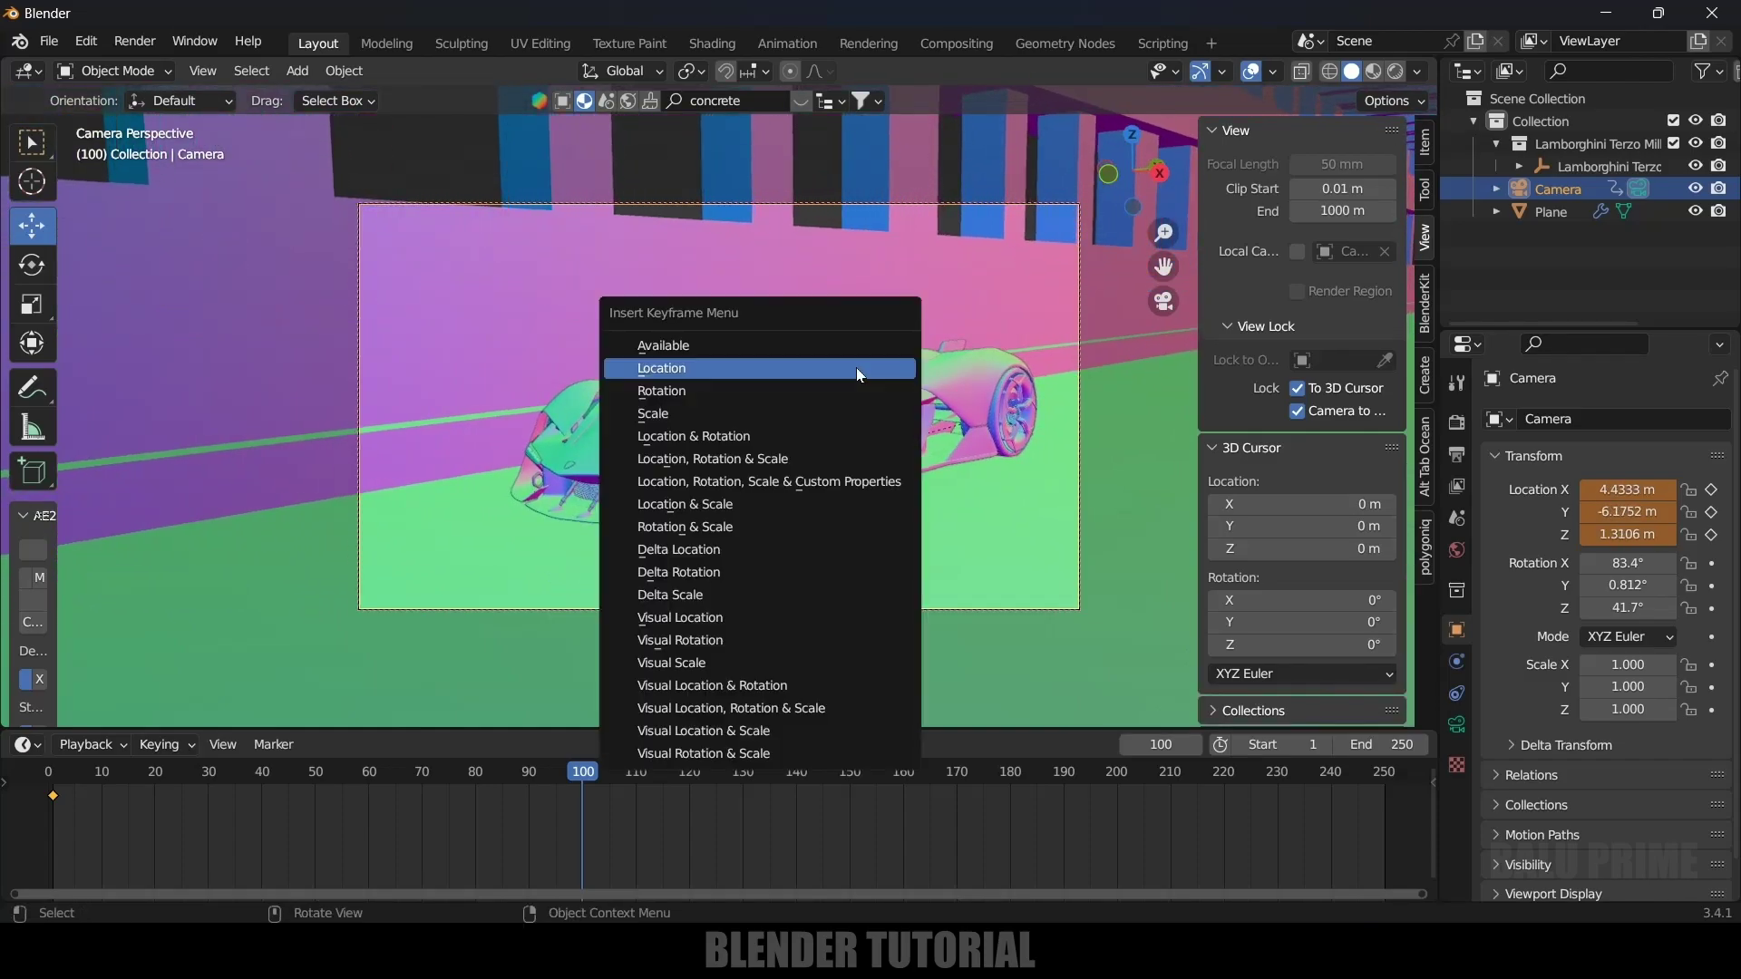
pyautogui.click(720, 460)
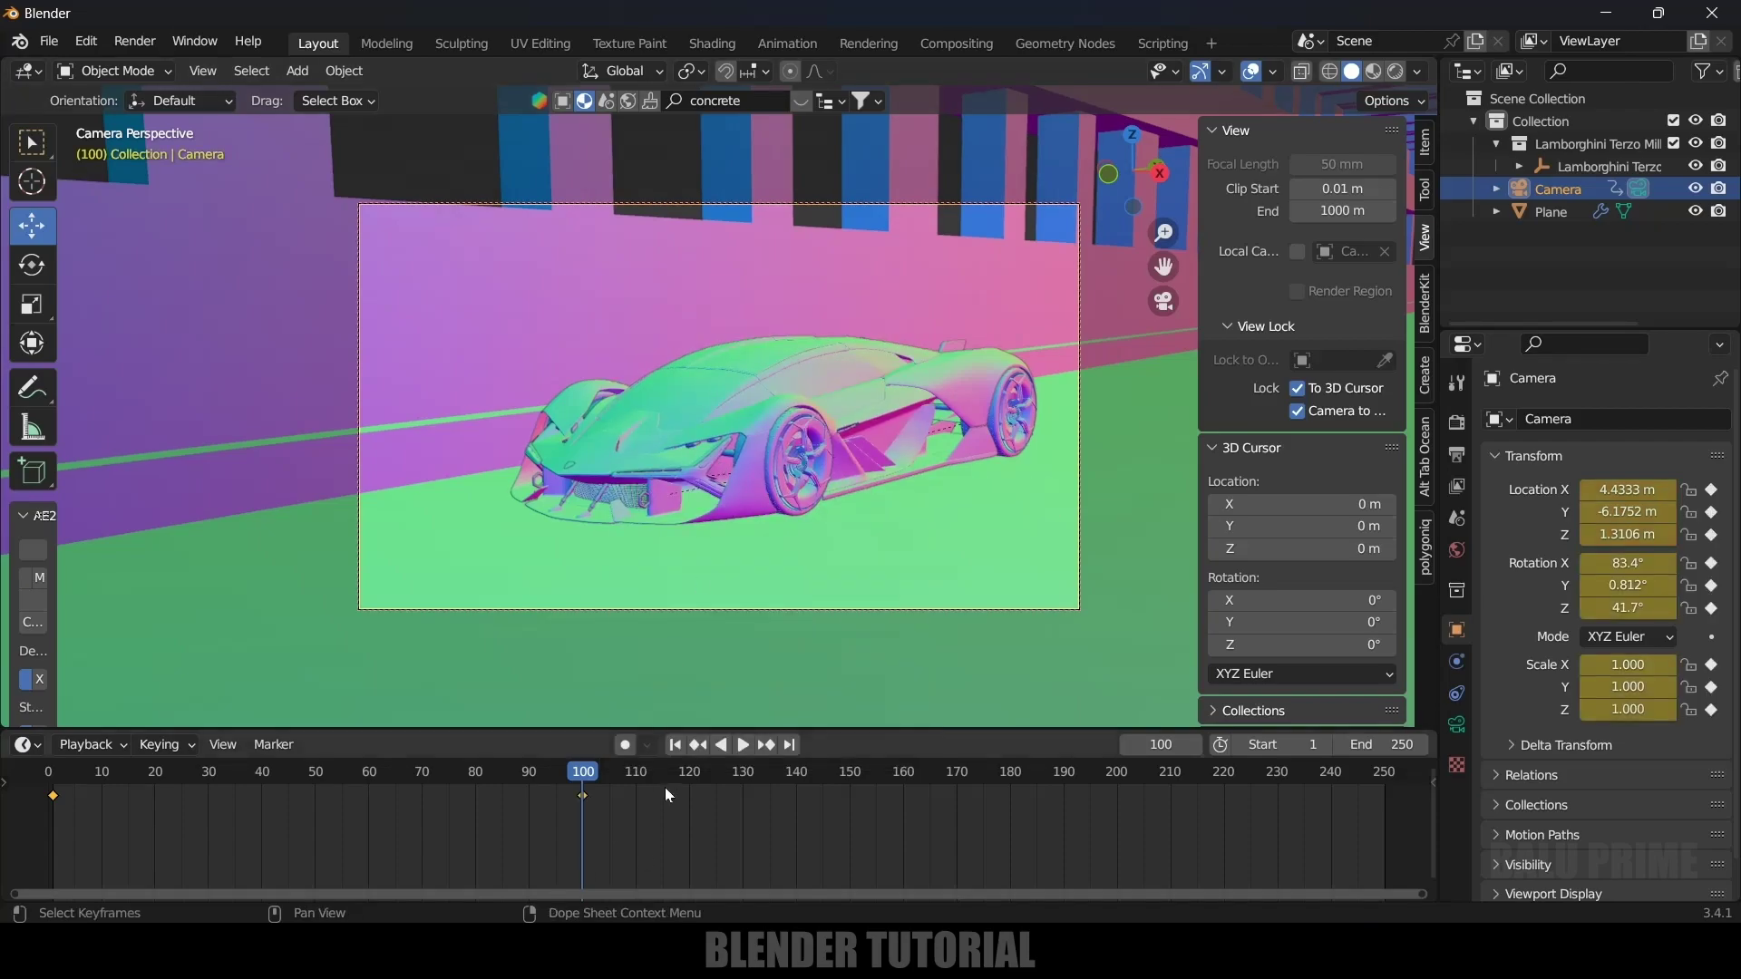
# At frame 1, reframe the camera side-on with the car's front half in frame and insert a Location, Rotation & Scale keyframe
pyautogui.click(676, 751)
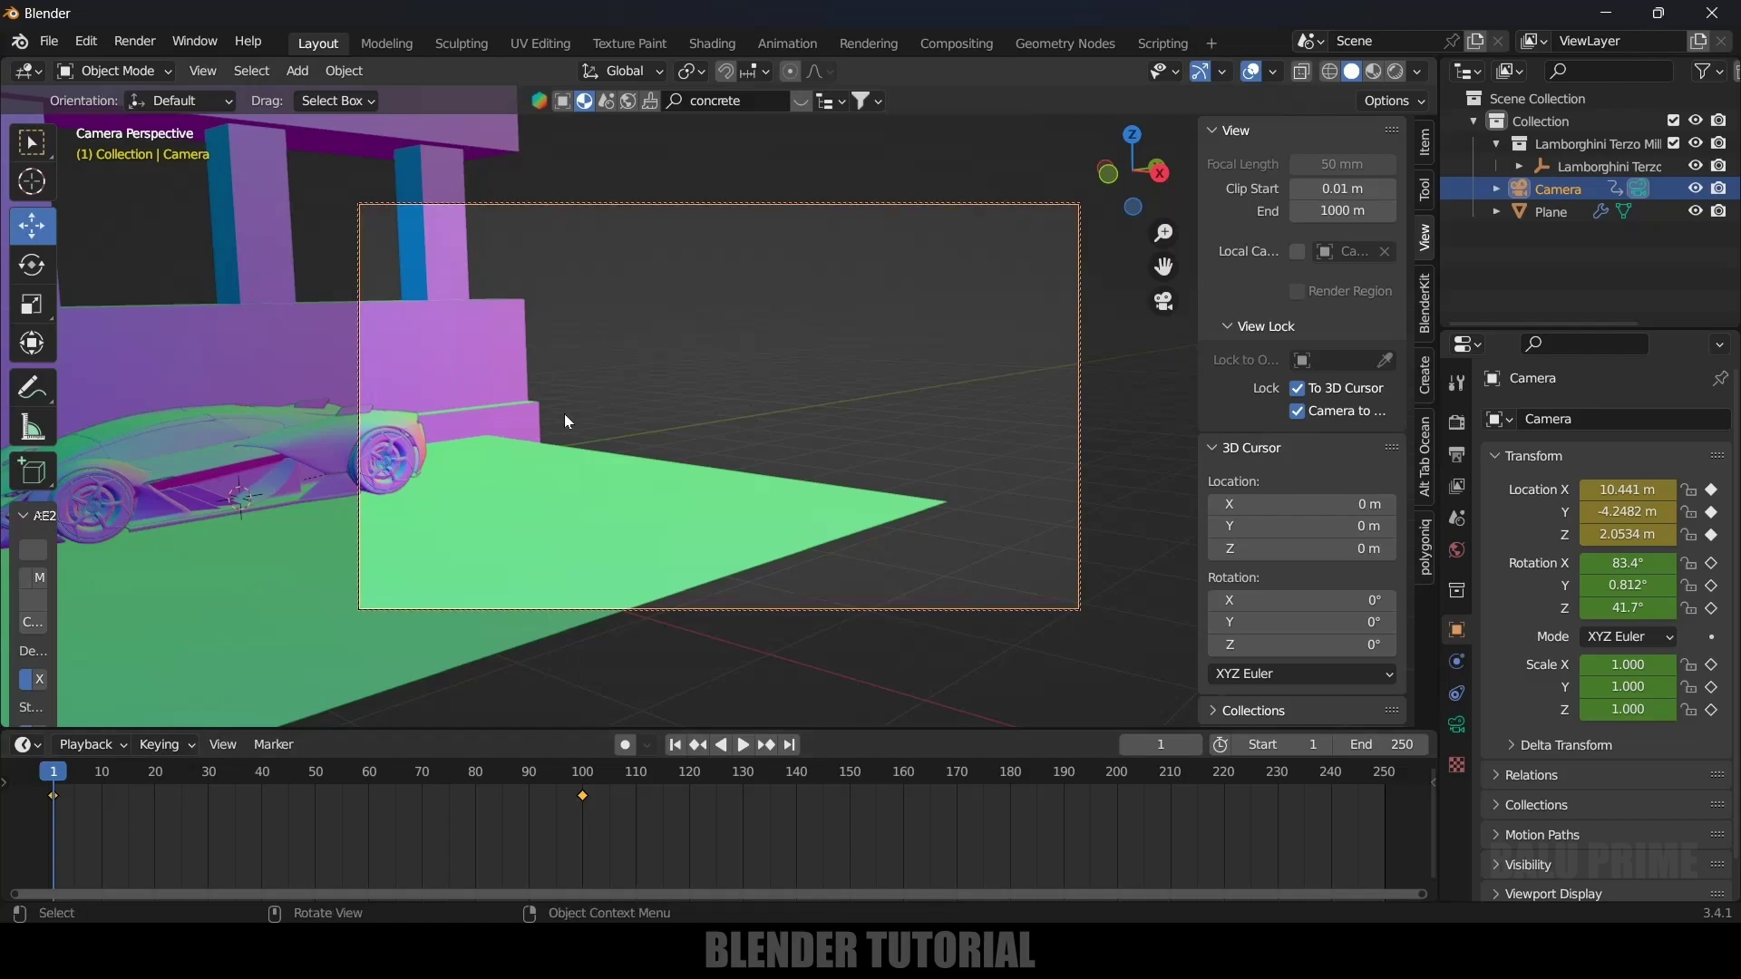
pyautogui.moveTo(564, 417); pyautogui.dragTo(529, 421, button='middle')
pyautogui.scroll(2, 819, 406)
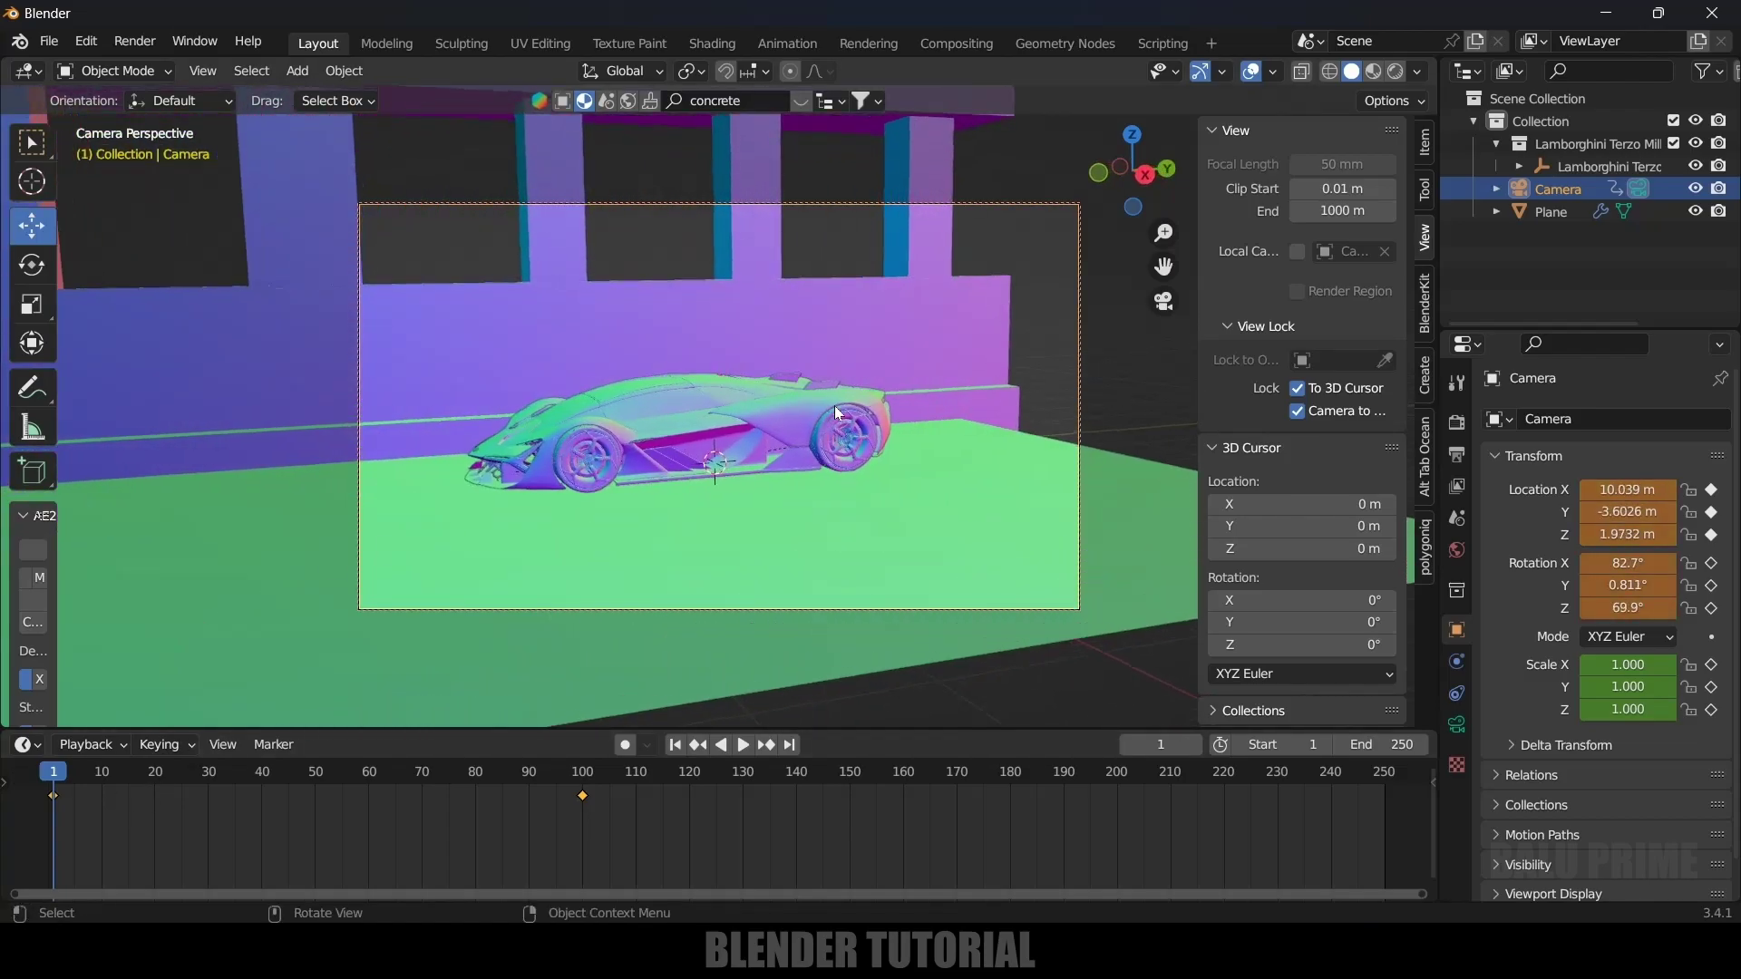
pyautogui.moveTo(820, 406)
pyautogui.mouseDown(button='middle')
pyautogui.moveTo(836, 412)
pyautogui.moveTo(798, 405)
pyautogui.mouseUp(button='middle')
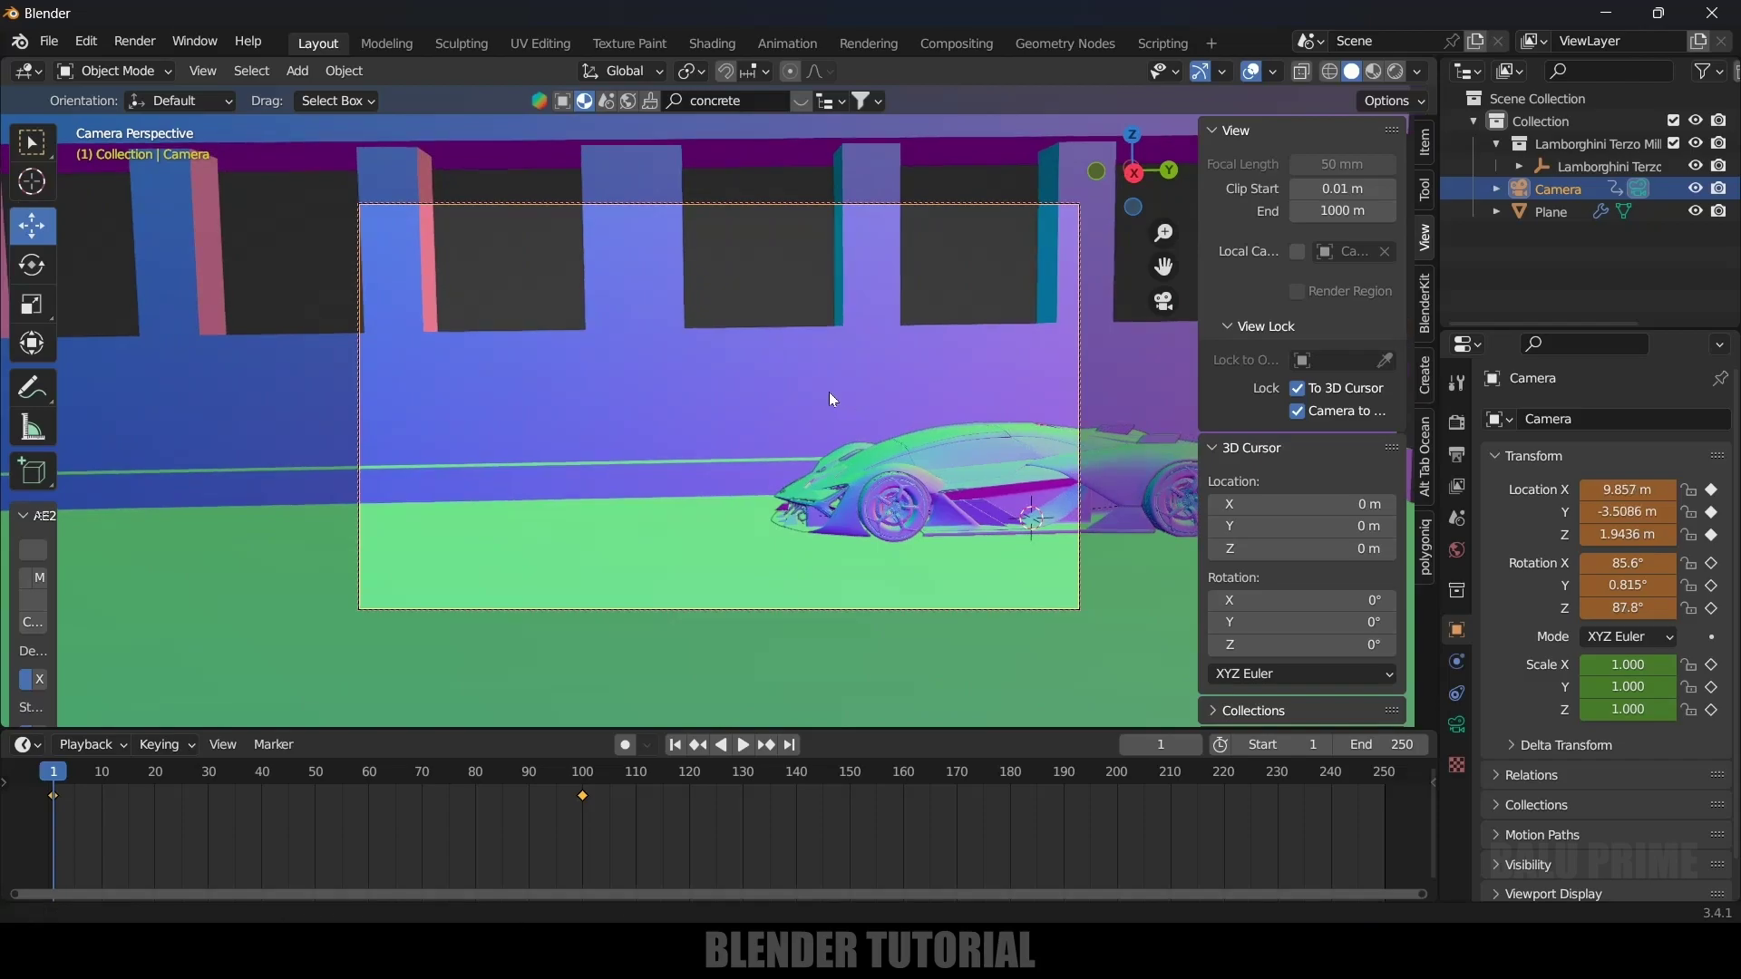
pyautogui.press('i')
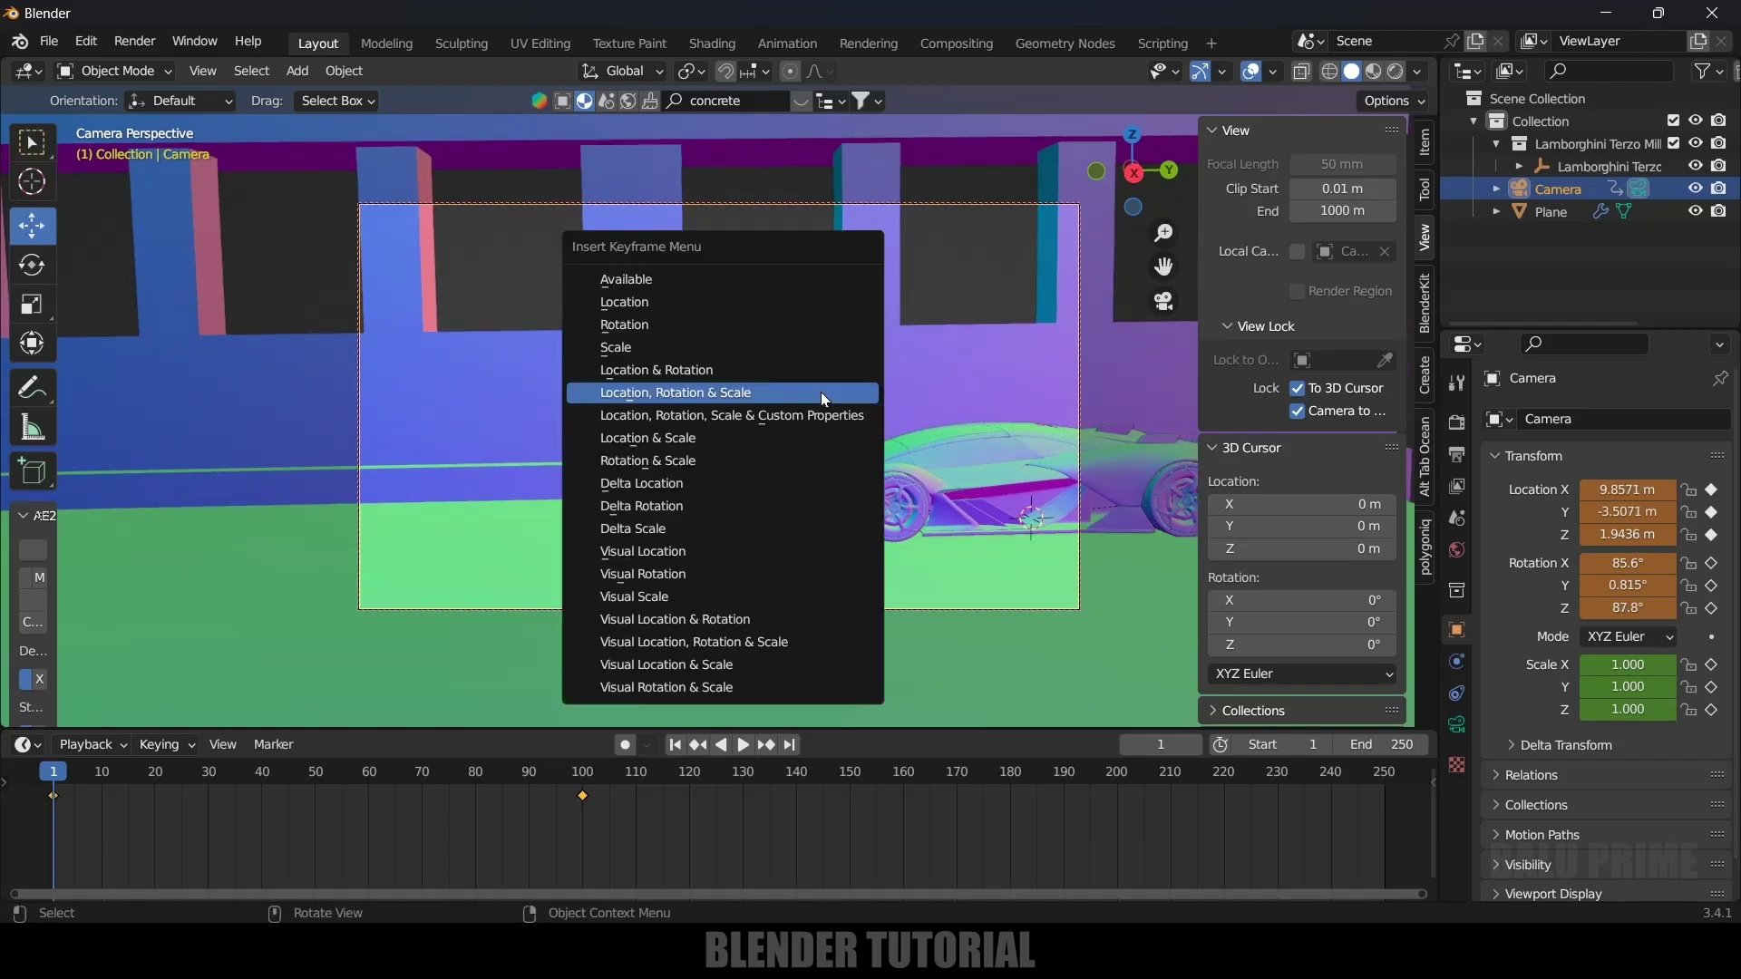
pyautogui.click(683, 394)
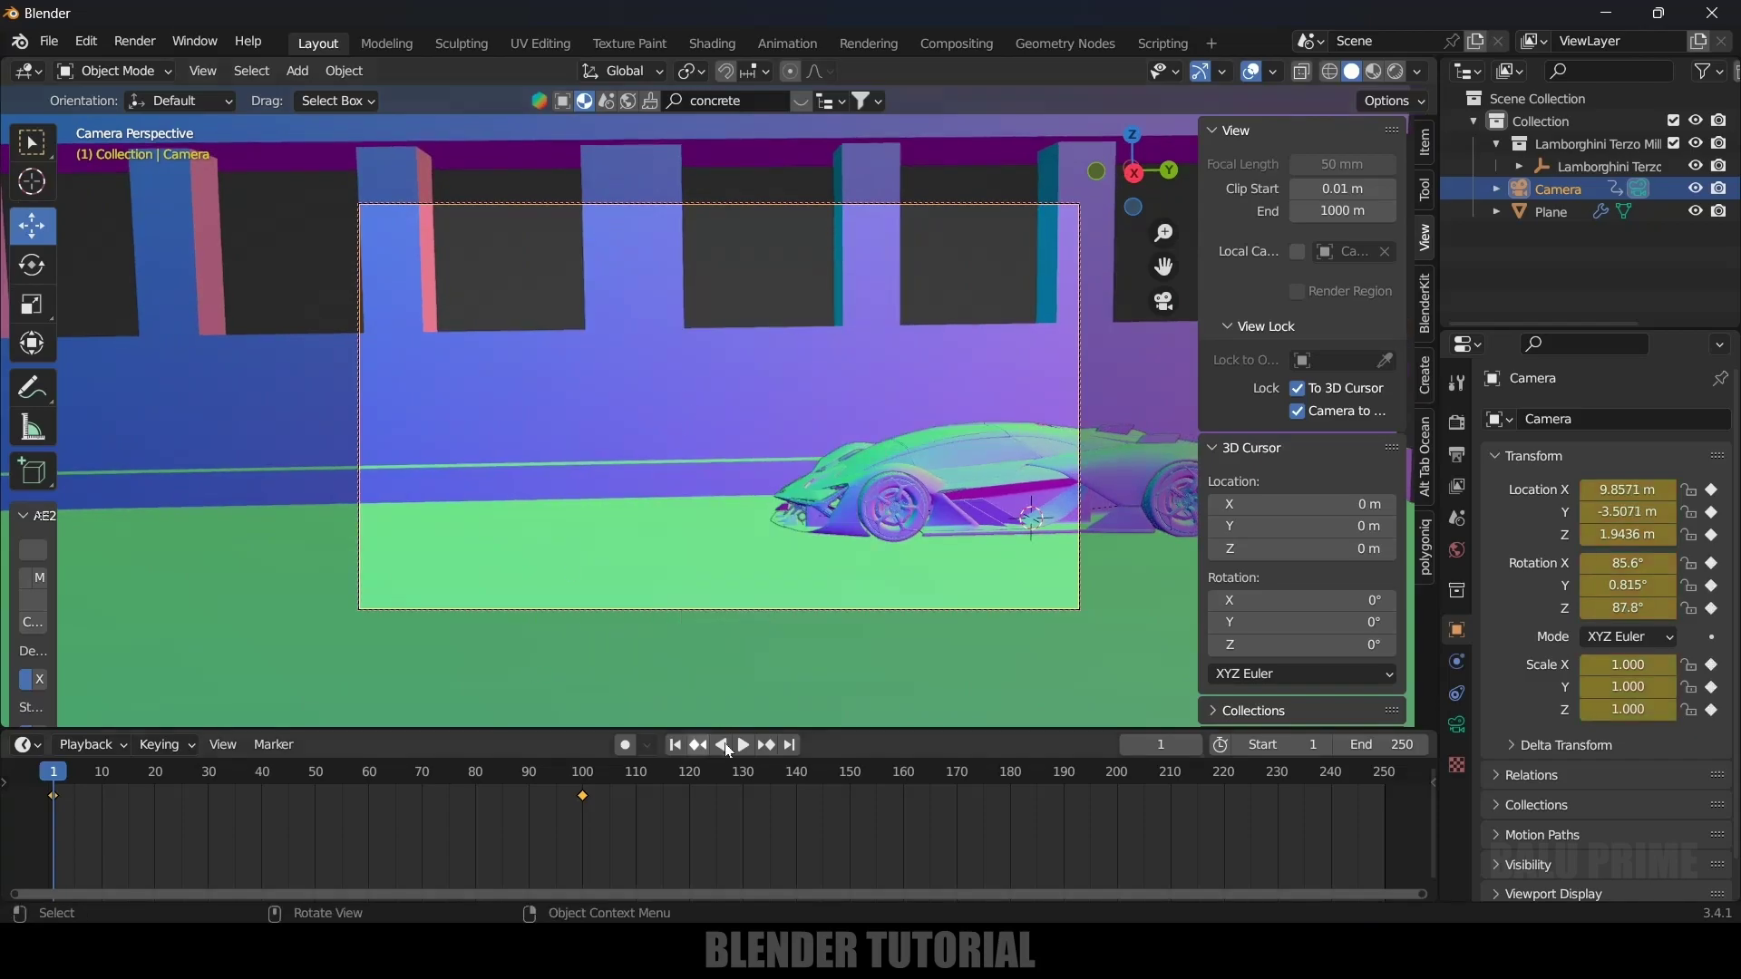
# Advance the animation to frame 200 and swing the camera around to a close rear three-quarter view of the car
pyautogui.click(777, 747)
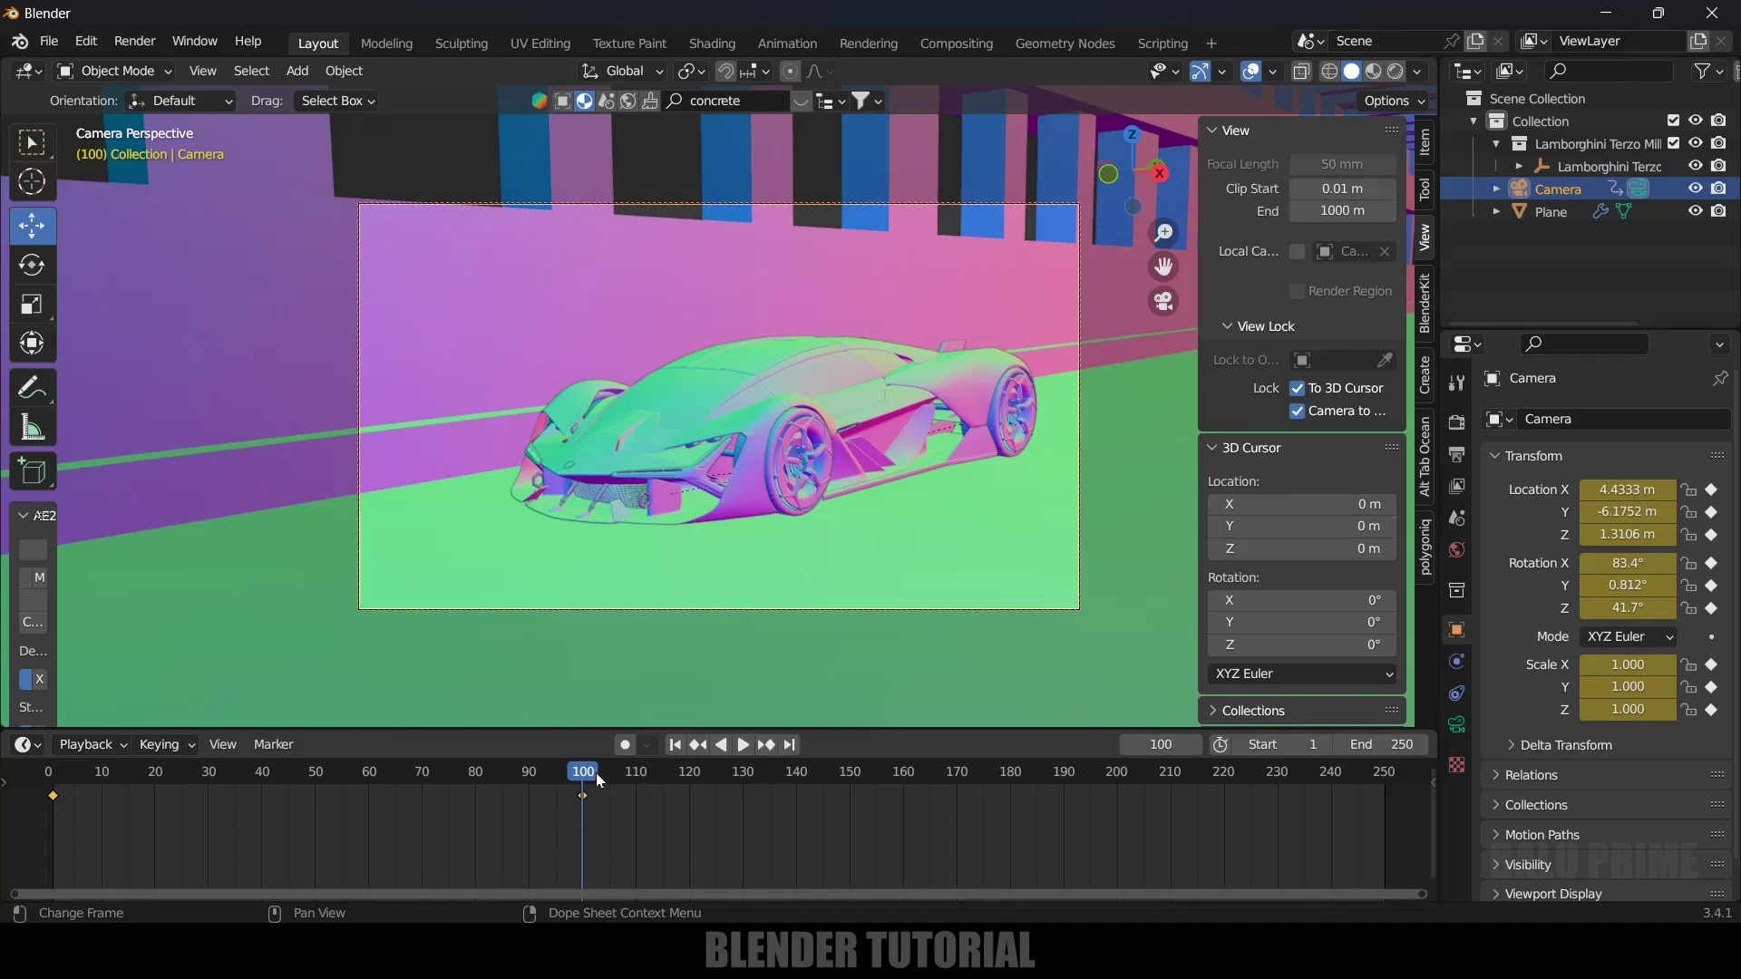
pyautogui.press('space')
pyautogui.press('space')
pyautogui.scroll(-5, 777, 448)
pyautogui.moveTo(776, 448); pyautogui.dragTo(906, 459, button='middle')
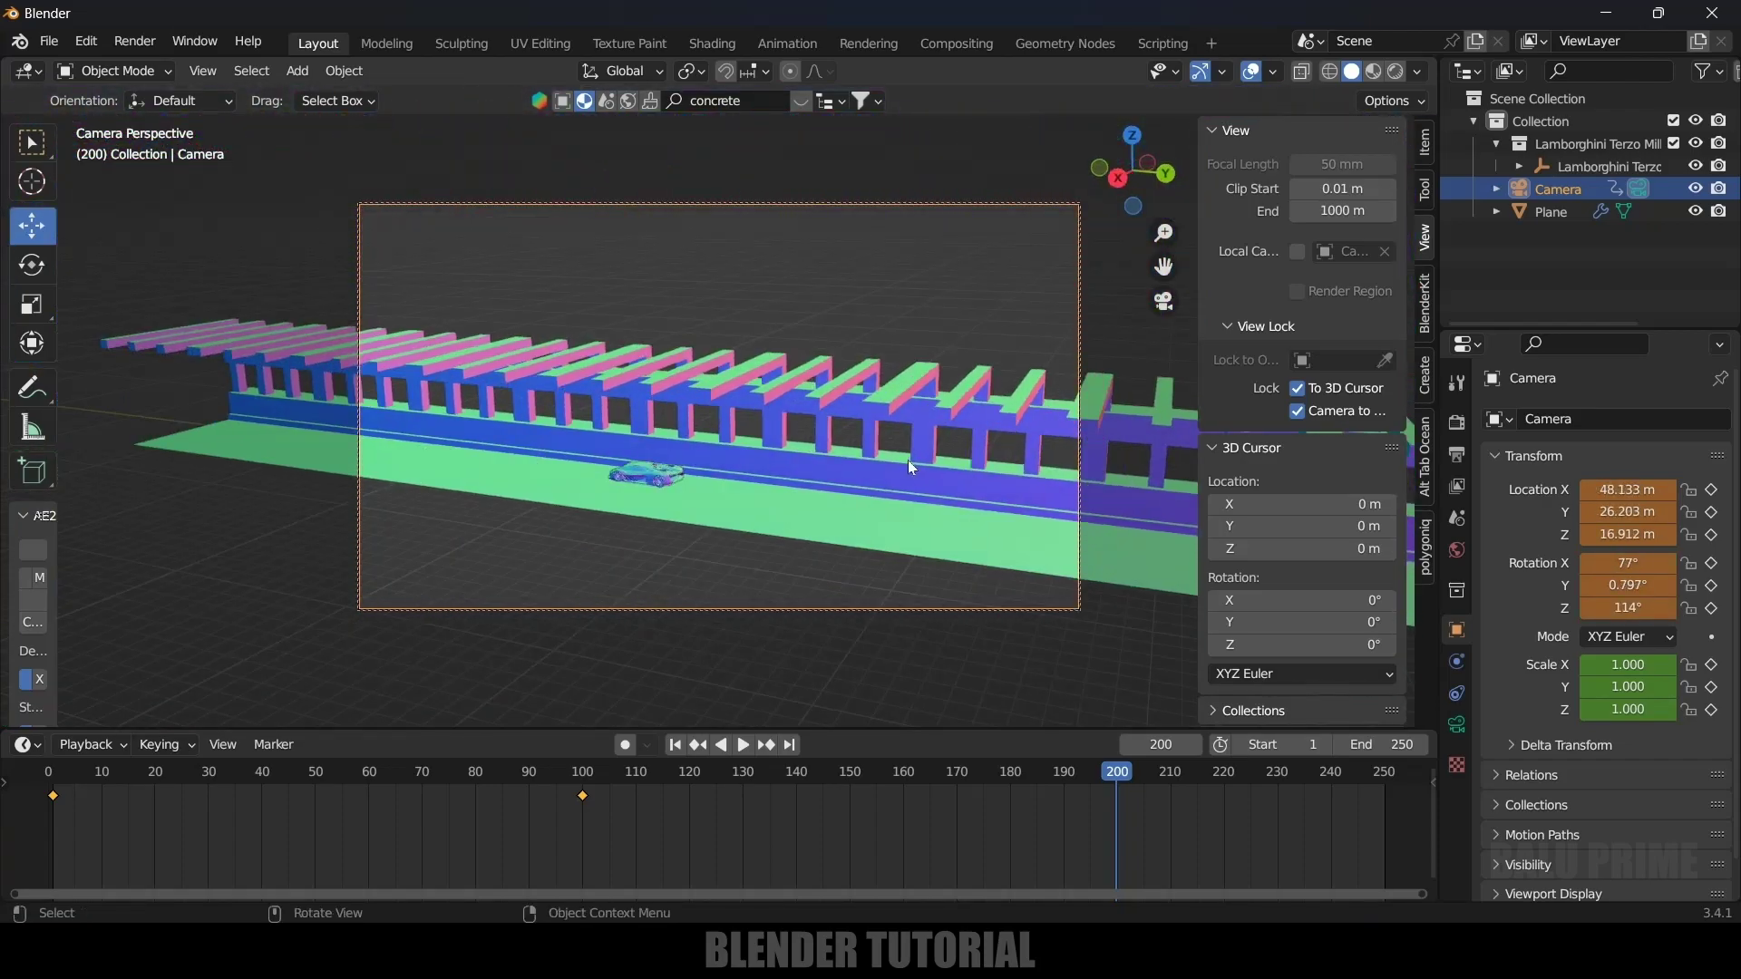
pyautogui.scroll(10, 907, 459)
pyautogui.scroll(5, 678, 441)
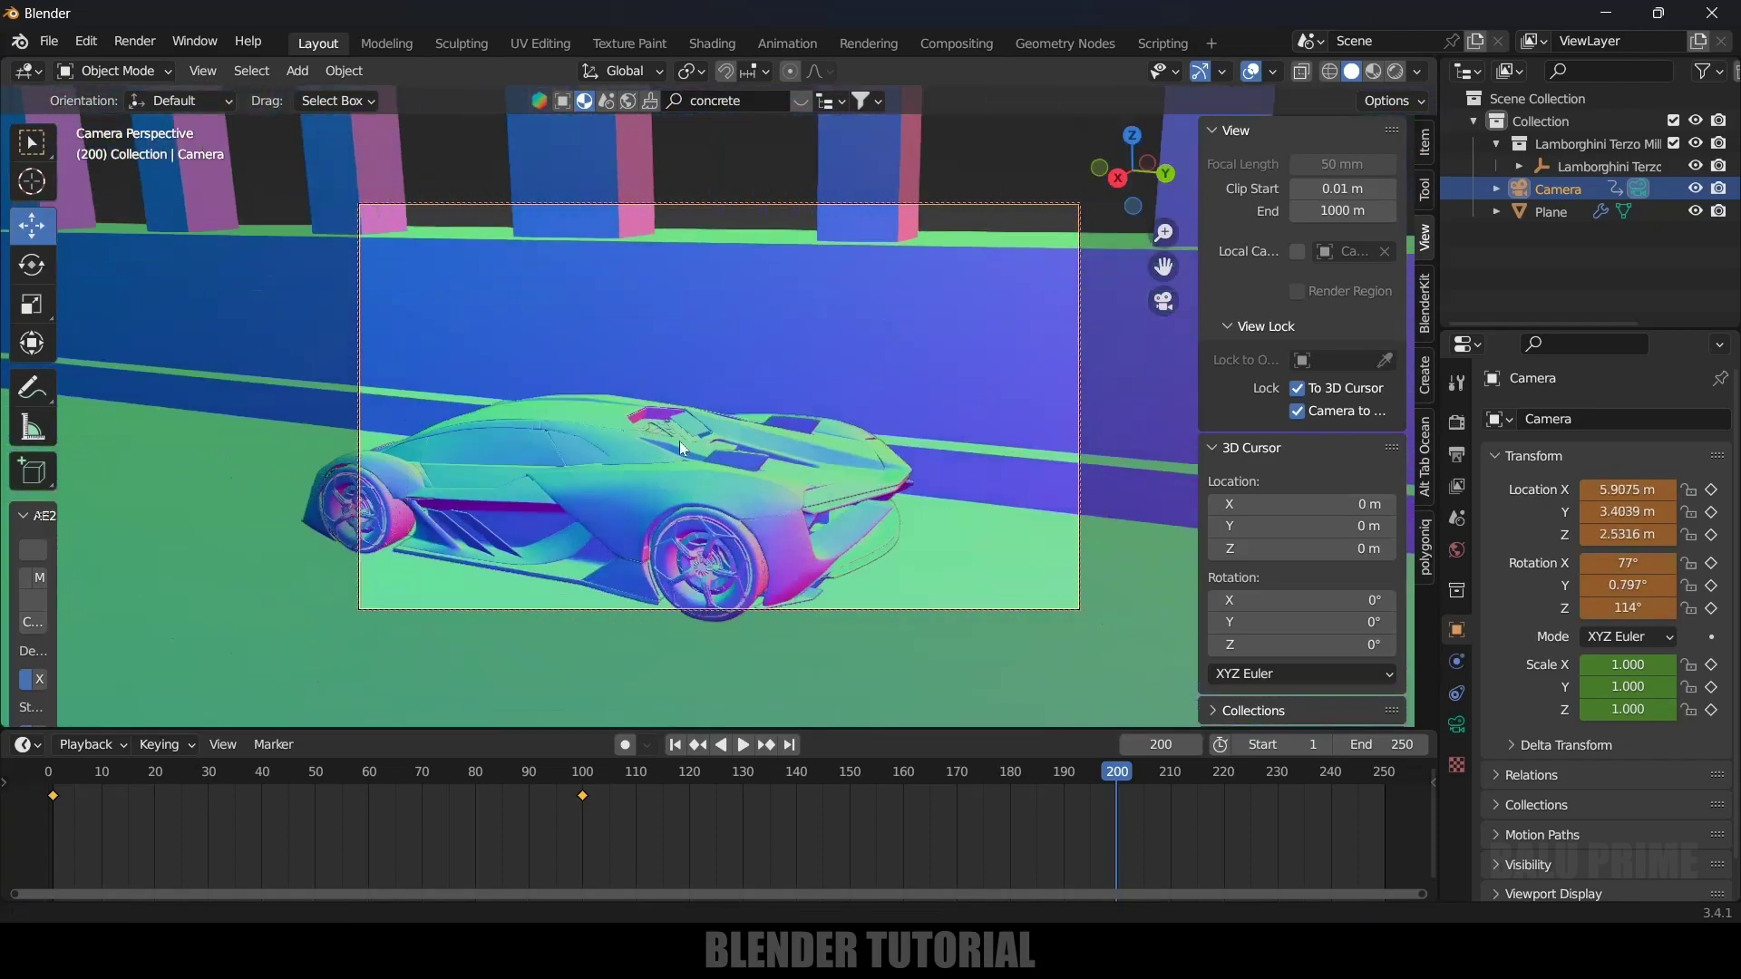
# Tighten the camera to a low close-up of the rear wheel and insert a Location, Rotation & Scale keyframe at frame 200
pyautogui.moveTo(721, 423)
pyautogui.mouseDown(button='middle')
pyautogui.moveTo(556, 432)
pyautogui.moveTo(774, 422)
pyautogui.moveTo(749, 426)
pyautogui.mouseUp(button='middle')
pyautogui.moveTo(639, 395)
pyautogui.keyDown('shift'); pyautogui.mouseDown(button='middle')
pyautogui.moveTo(699, 400)
pyautogui.moveTo(607, 380)
pyautogui.moveTo(660, 396)
pyautogui.moveTo(659, 419)
pyautogui.moveTo(642, 369)
pyautogui.moveTo(658, 401)
pyautogui.mouseUp(button='middle'); pyautogui.keyUp('shift')
pyautogui.scroll(-6, 684, 395)
pyautogui.scroll(4, 656, 408)
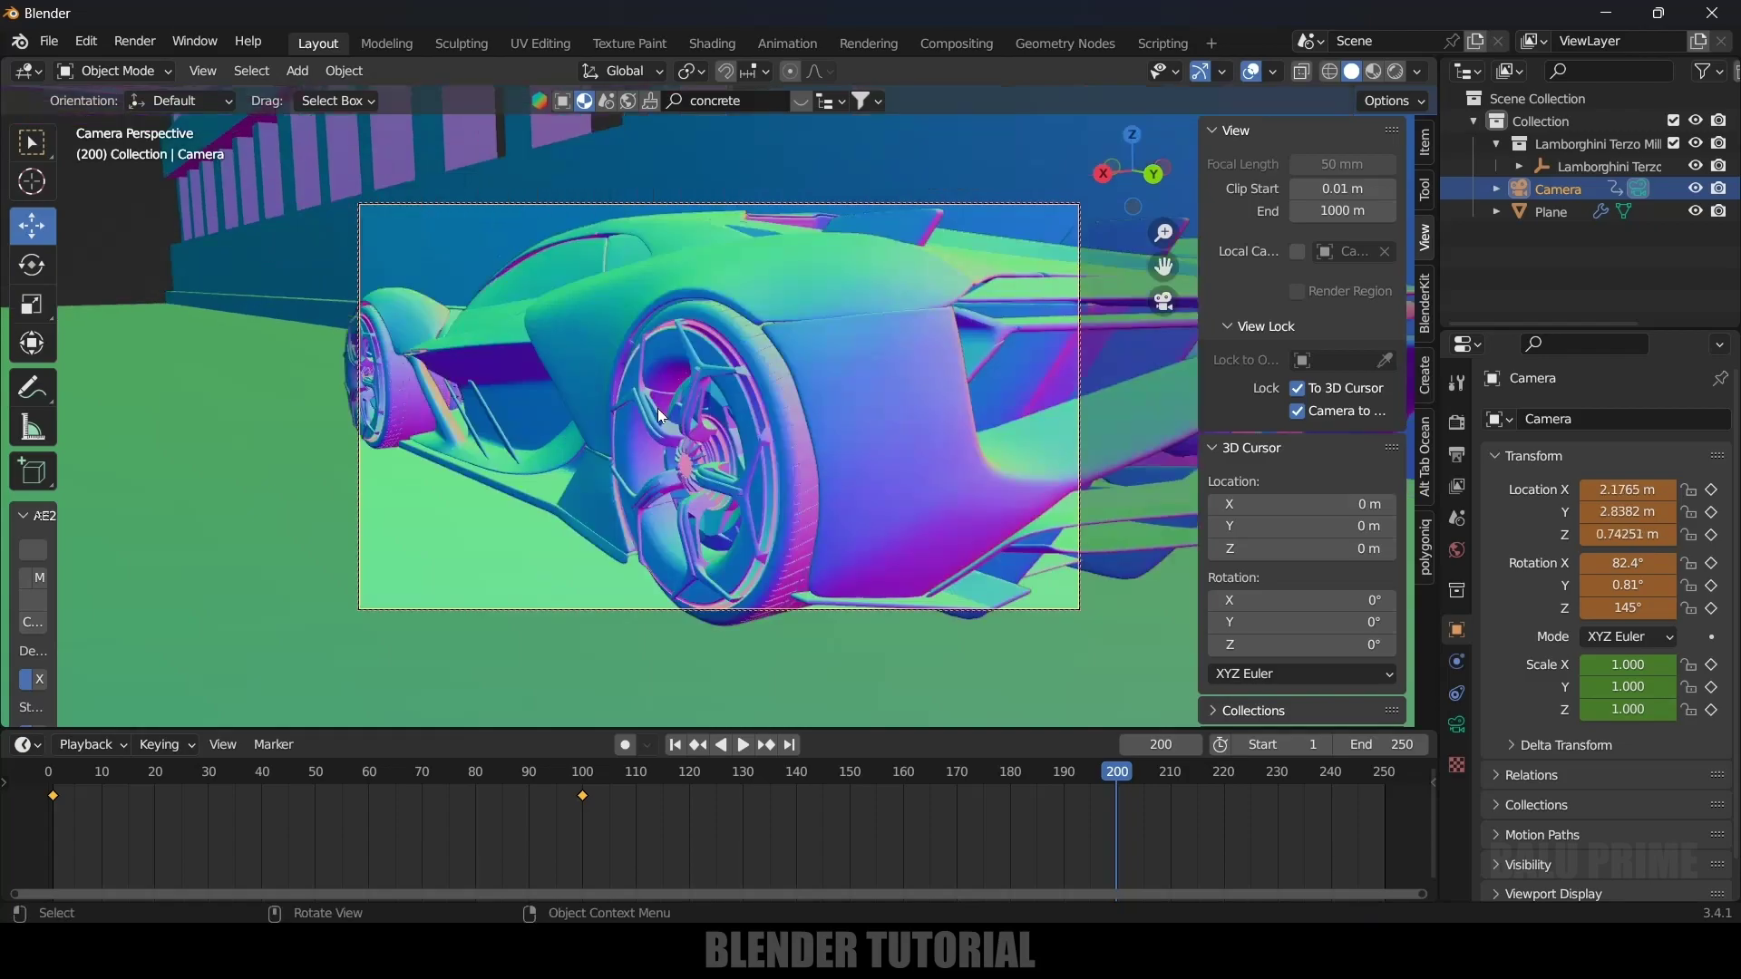
pyautogui.scroll(-1, 657, 408)
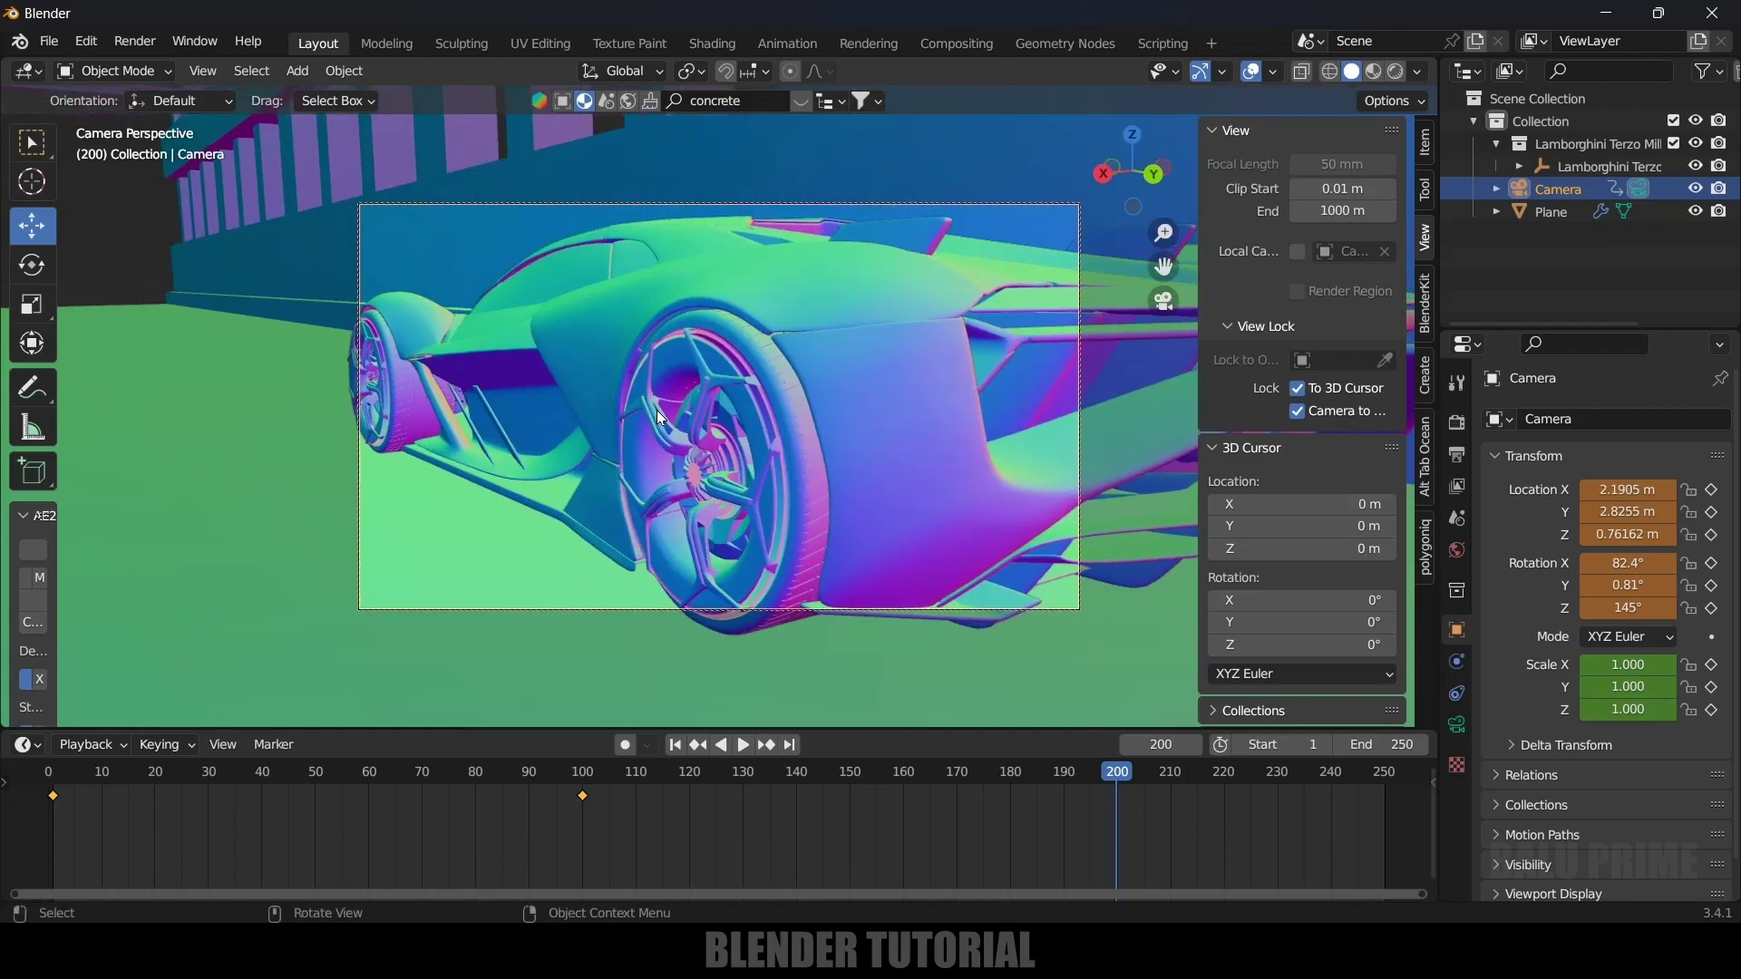
pyautogui.press('i')
pyautogui.click(657, 410)
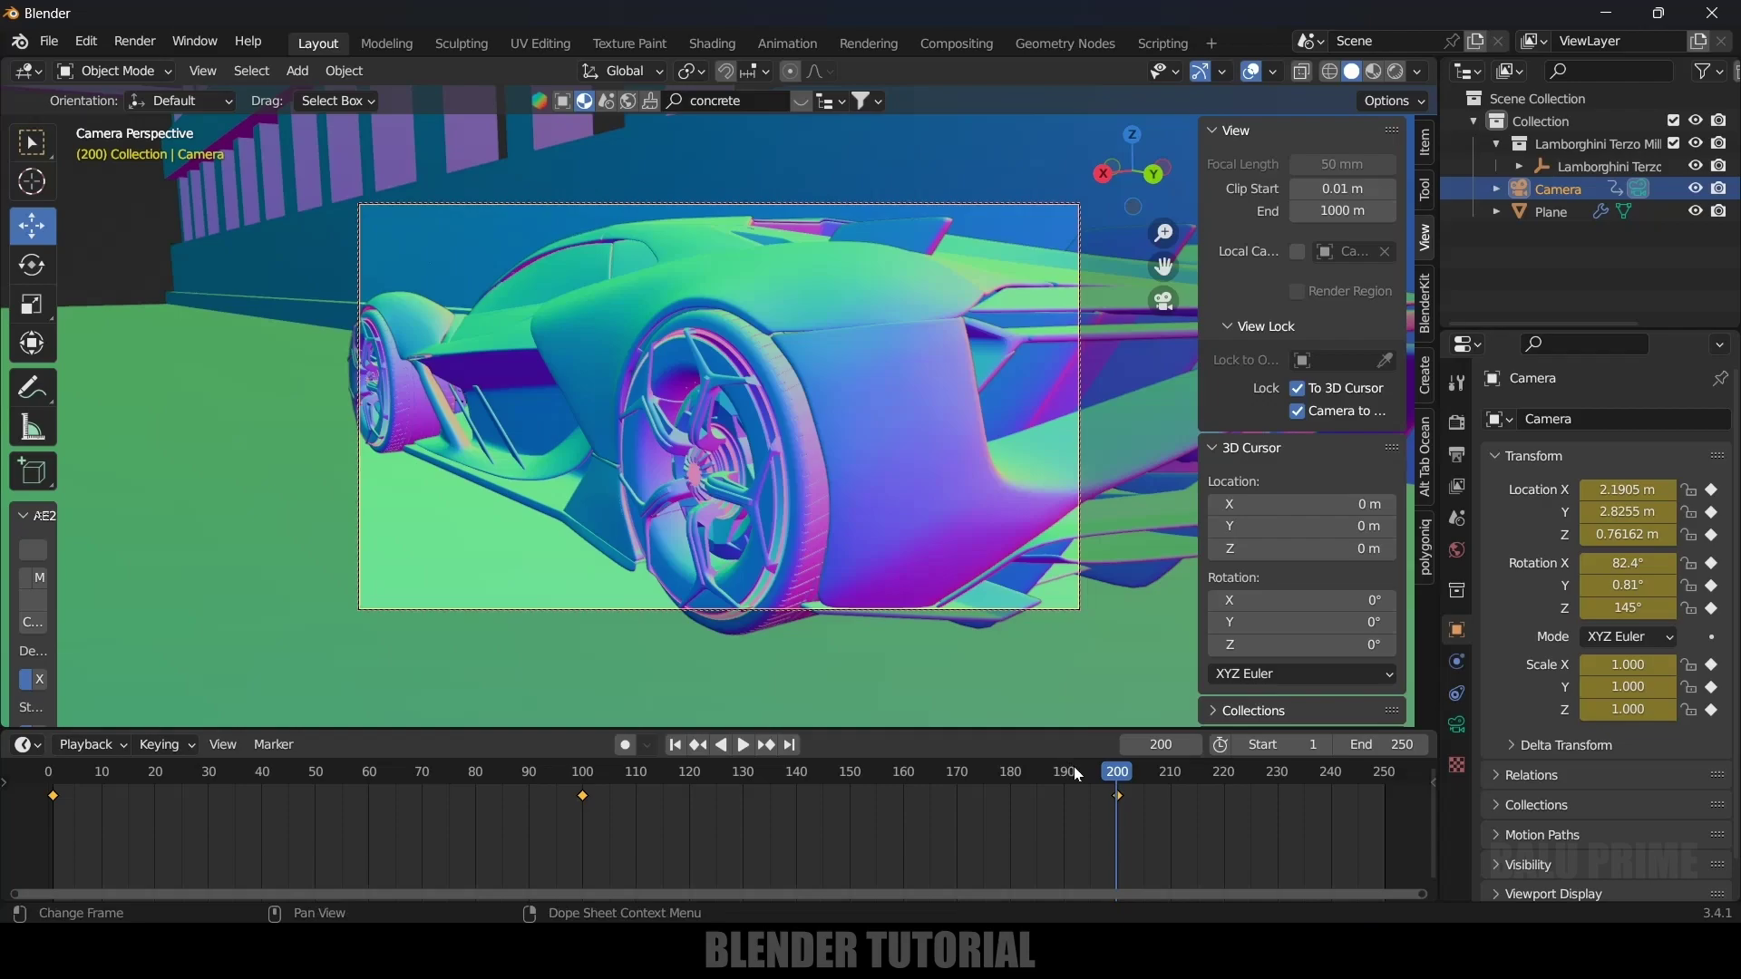
# At frame 248, move the camera out to a full side view of the car and insert a Location, Rotation & Scale keyframe
pyautogui.press('space')
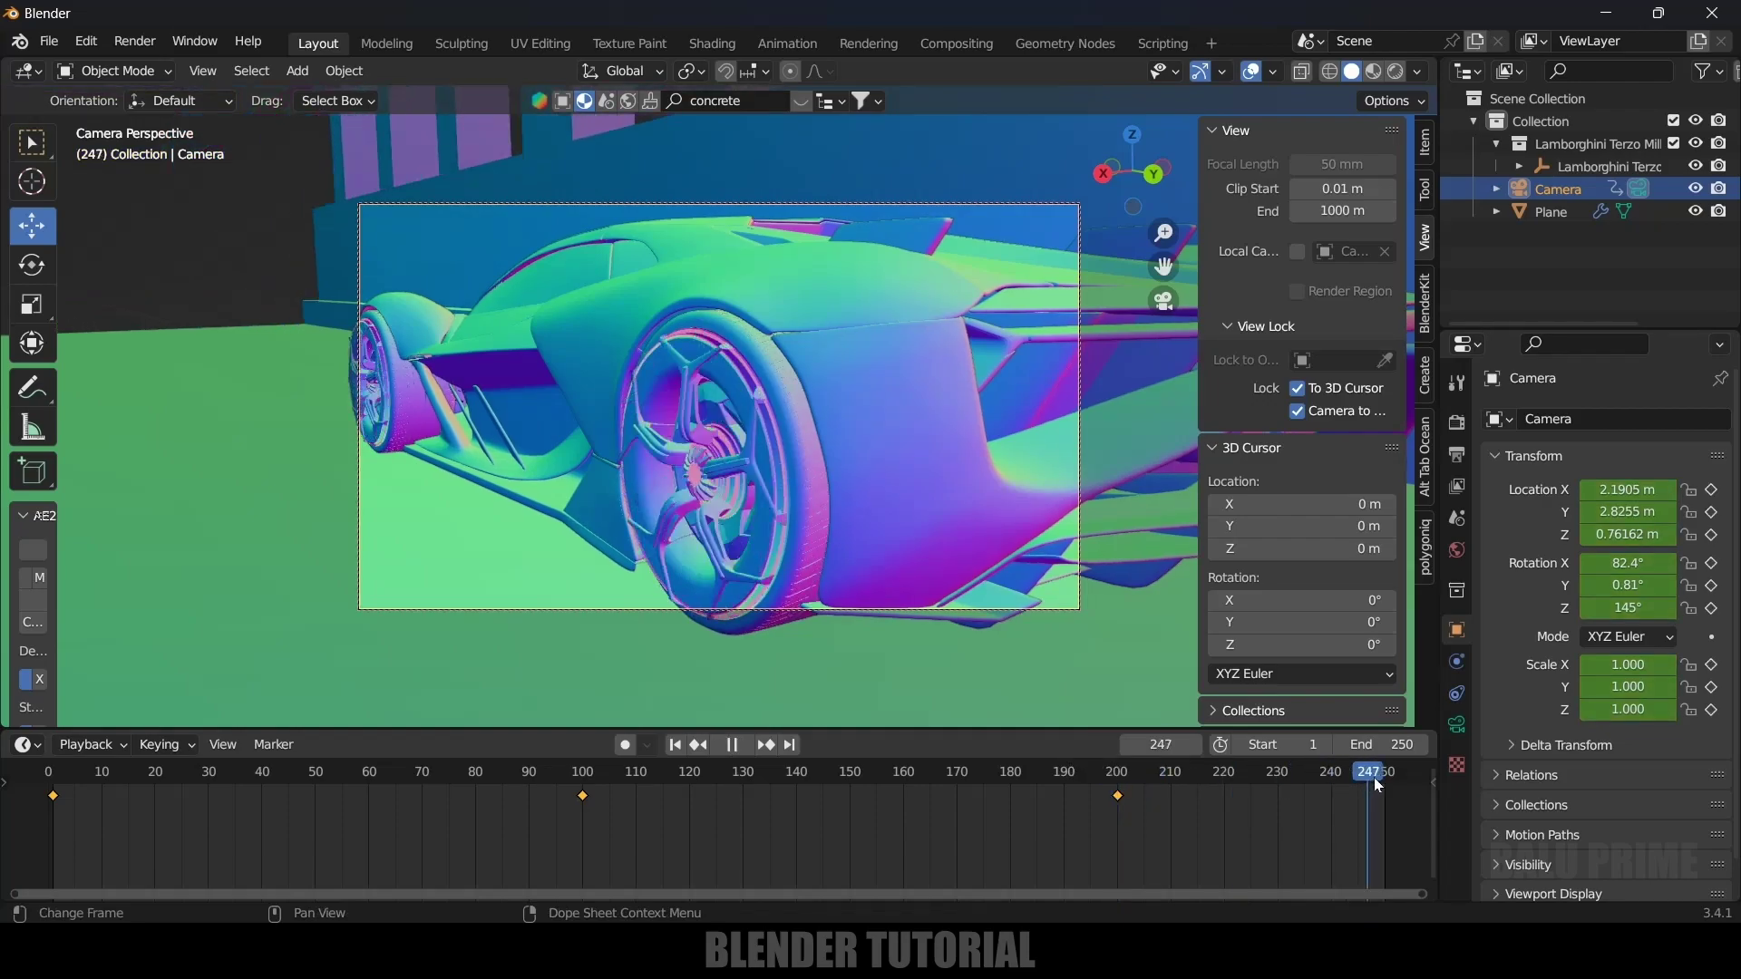
pyautogui.press('space')
pyautogui.scroll(-2, 666, 336)
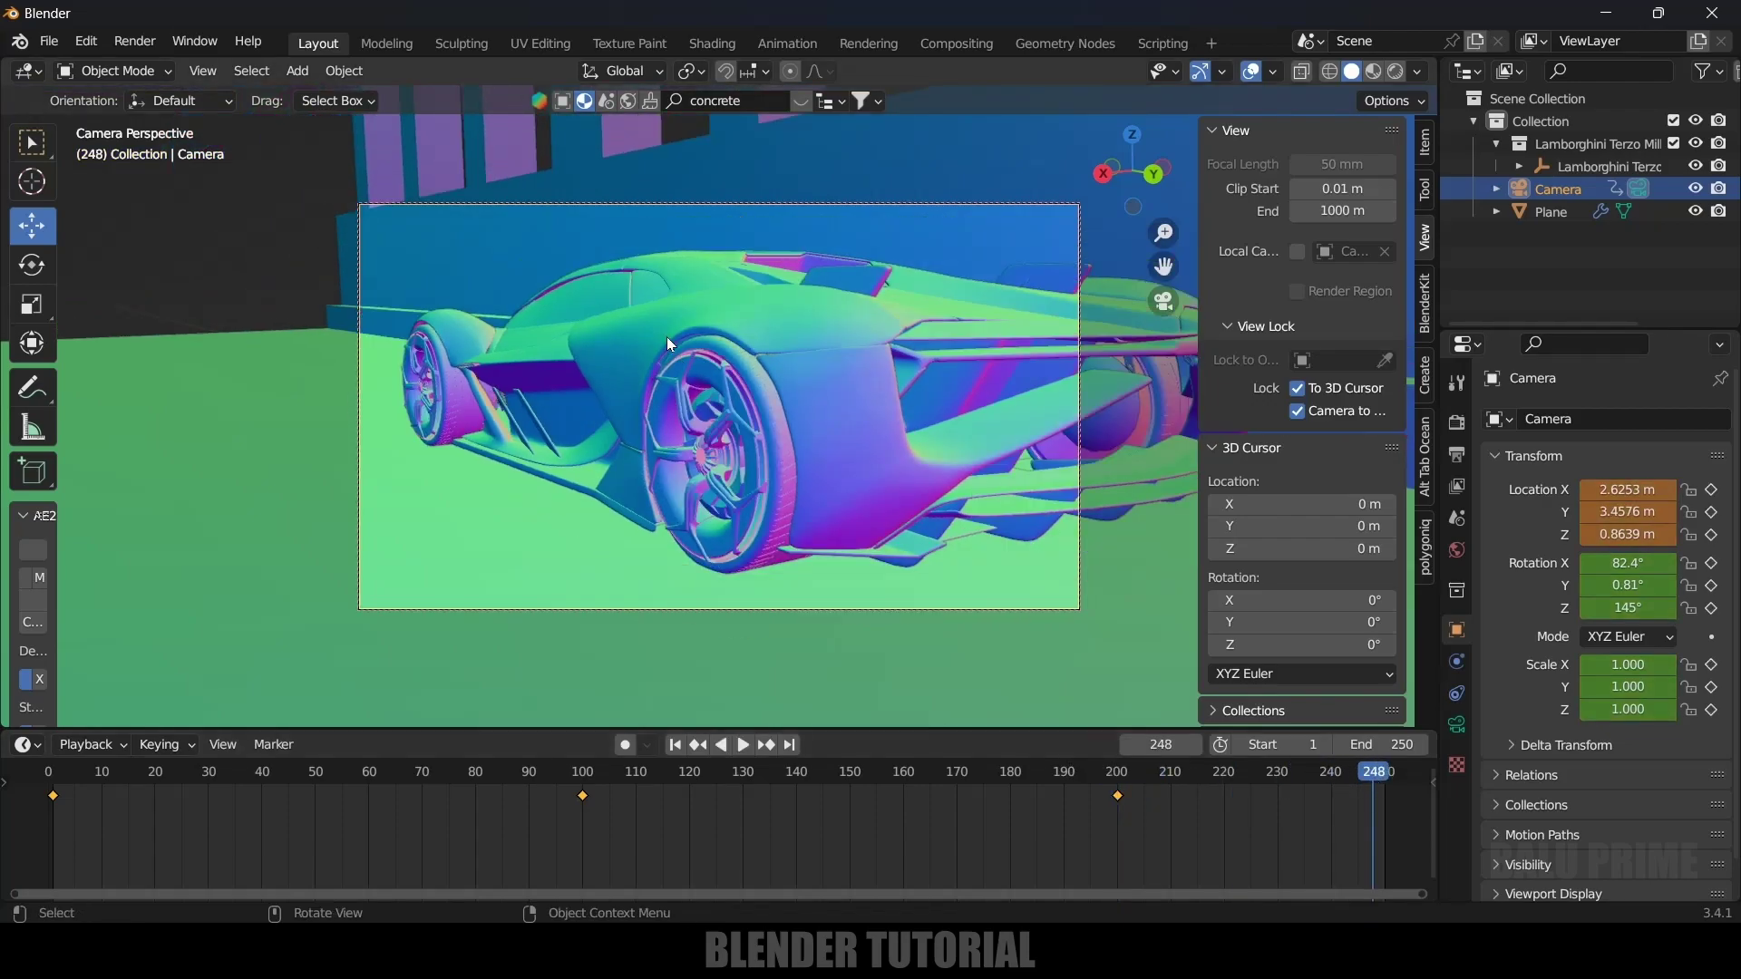
pyautogui.scroll(-1, 666, 335)
pyautogui.scroll(-1, 686, 379)
pyautogui.moveTo(692, 399); pyautogui.dragTo(861, 433, button='middle')
pyautogui.press('i')
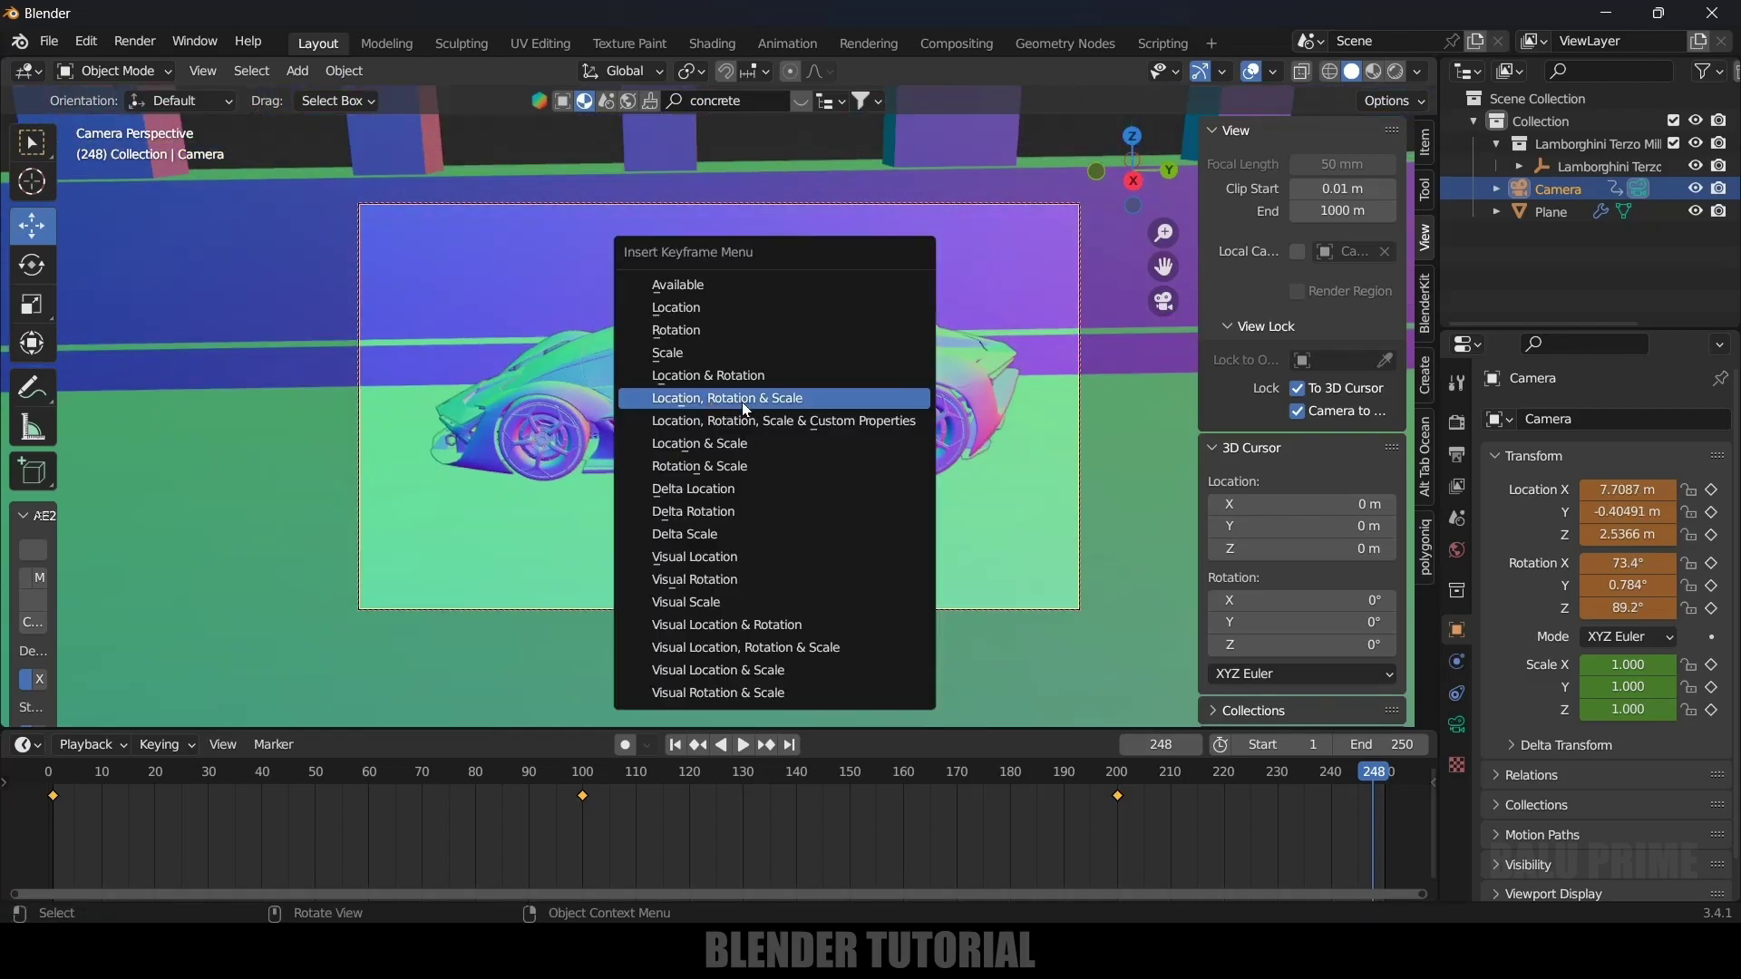
pyautogui.click(742, 401)
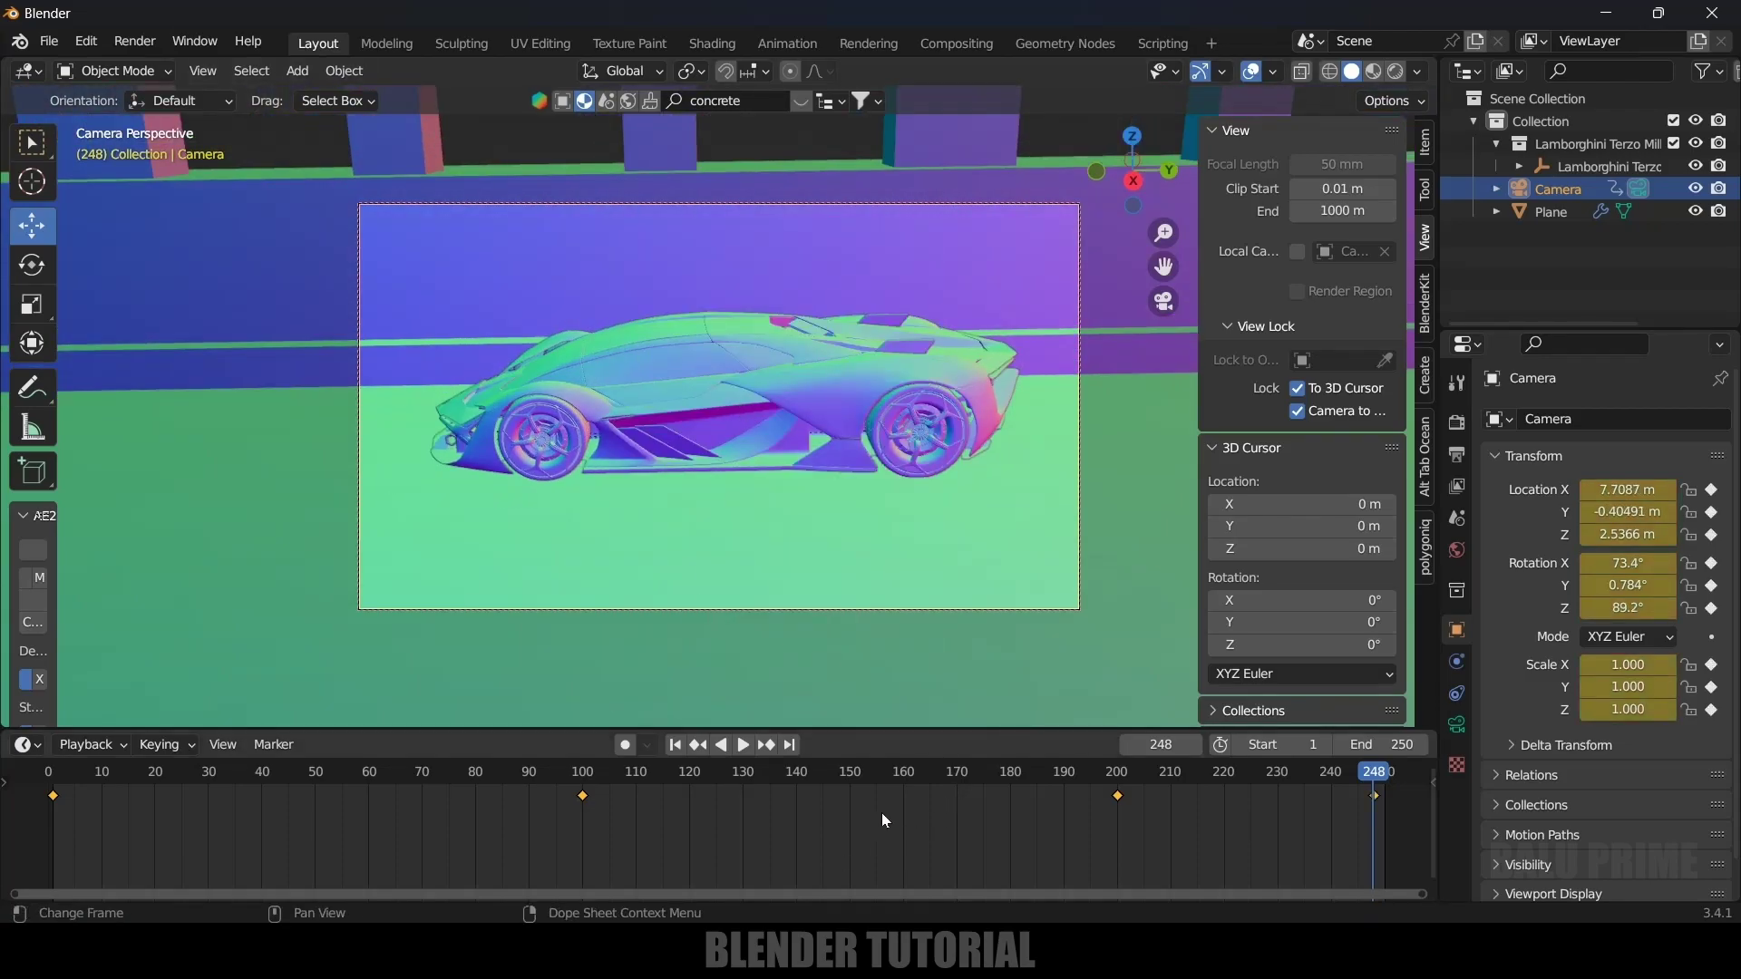
# Play back the animation to check the keyframed camera motion around the car, and stop it
pyautogui.press('space')
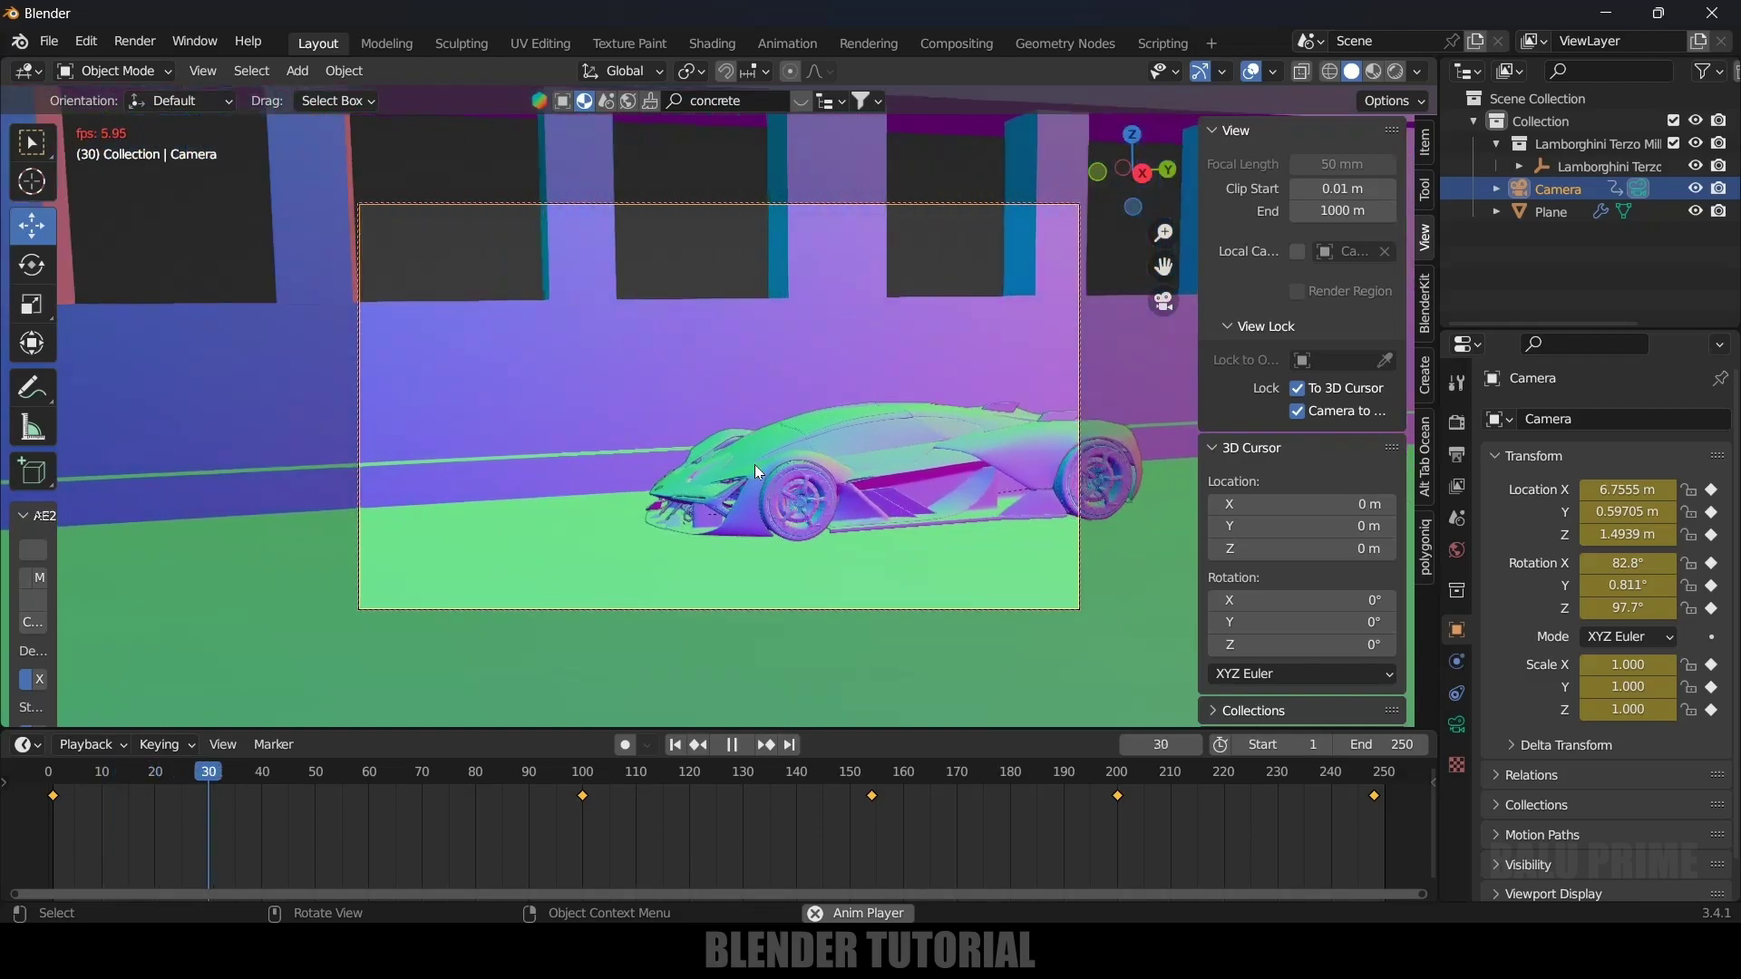
pyautogui.press('space')
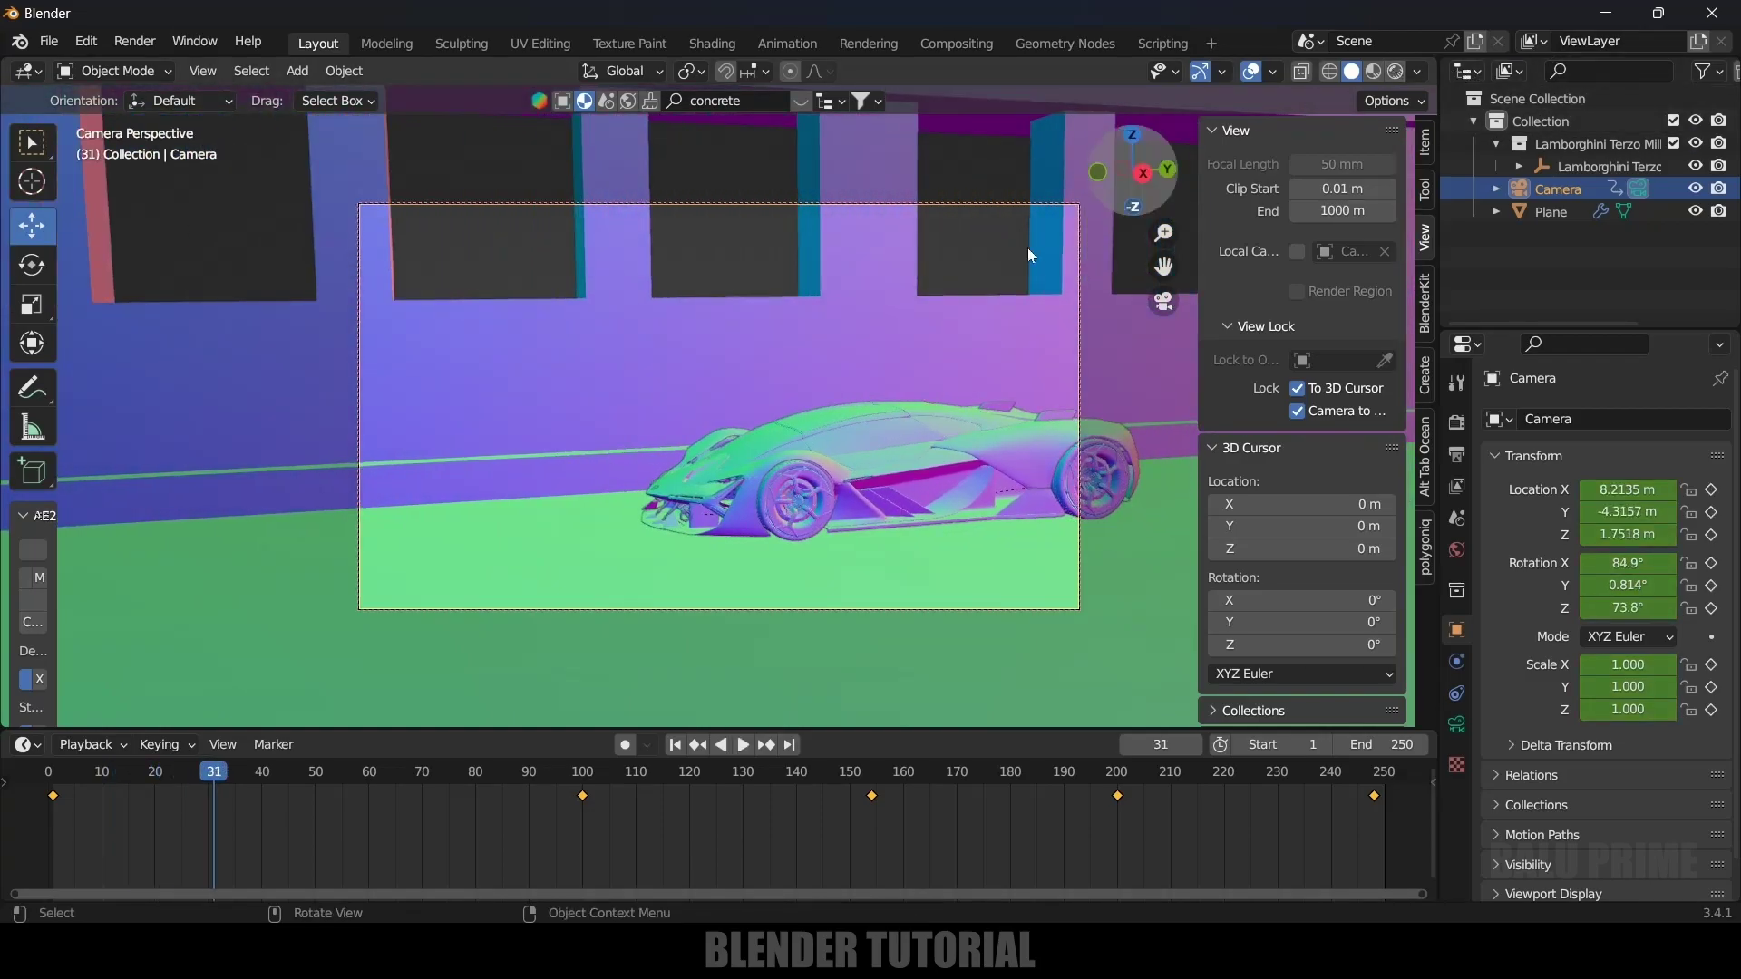
# Save the scene as lamb.blend in D:\youtube\roller
pyautogui.click(49, 40)
pyautogui.click(62, 40)
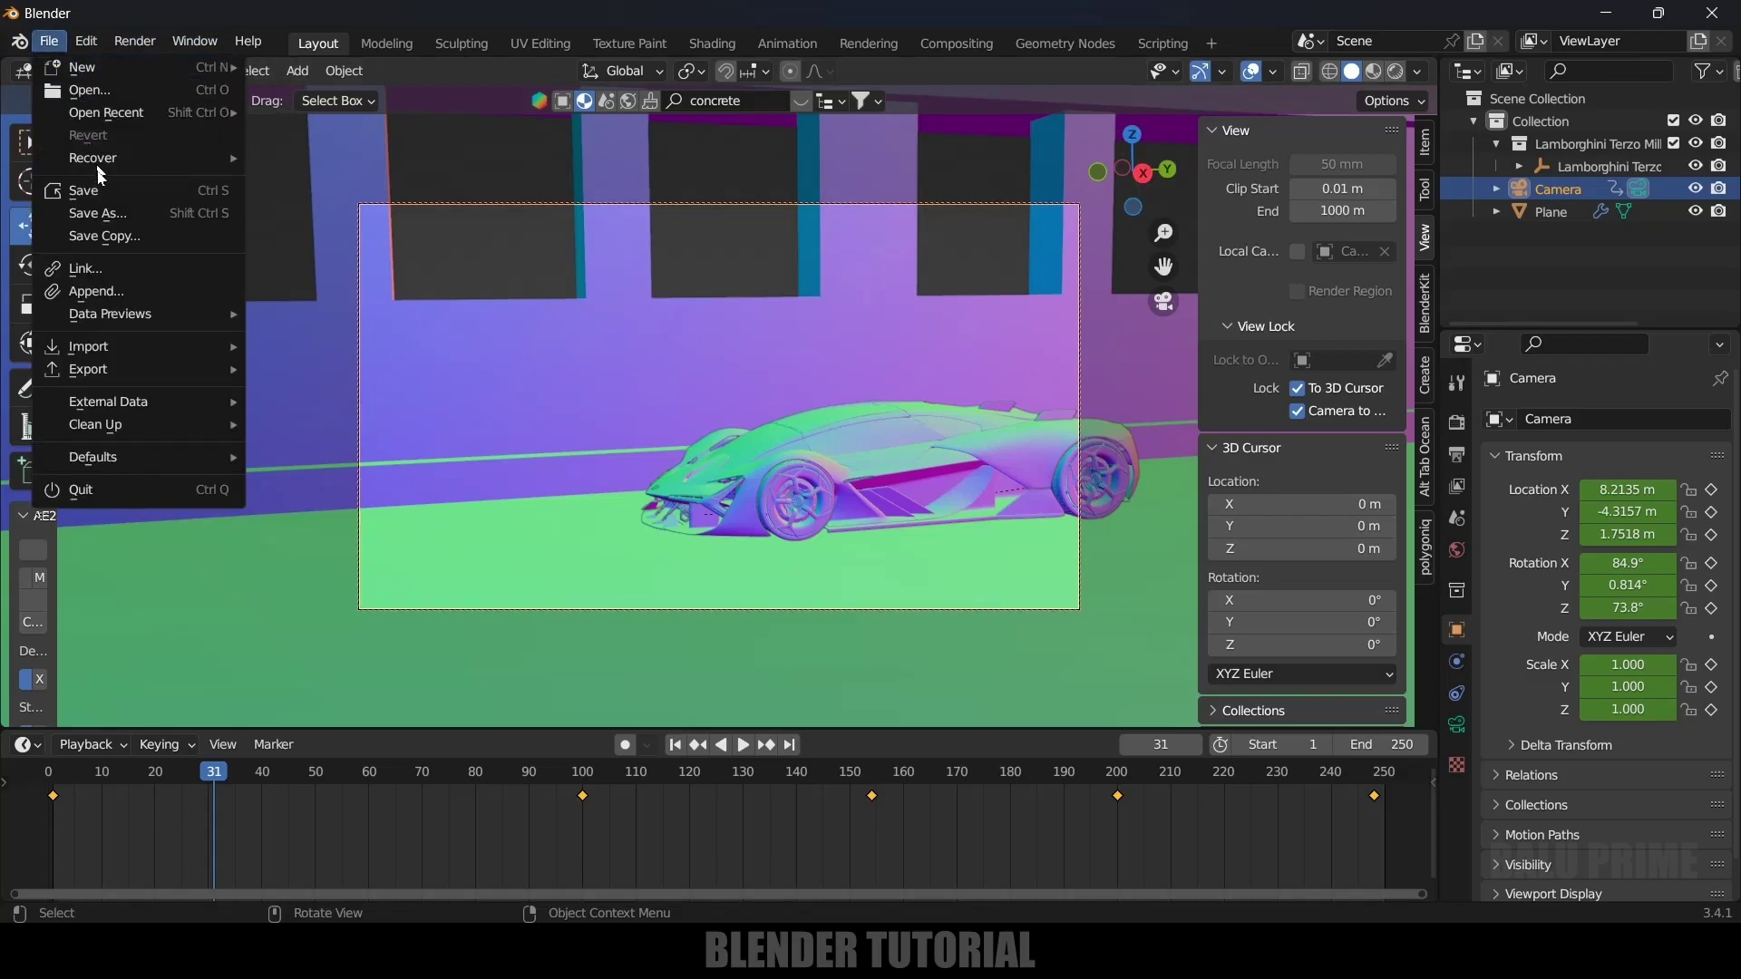
pyautogui.click(91, 190)
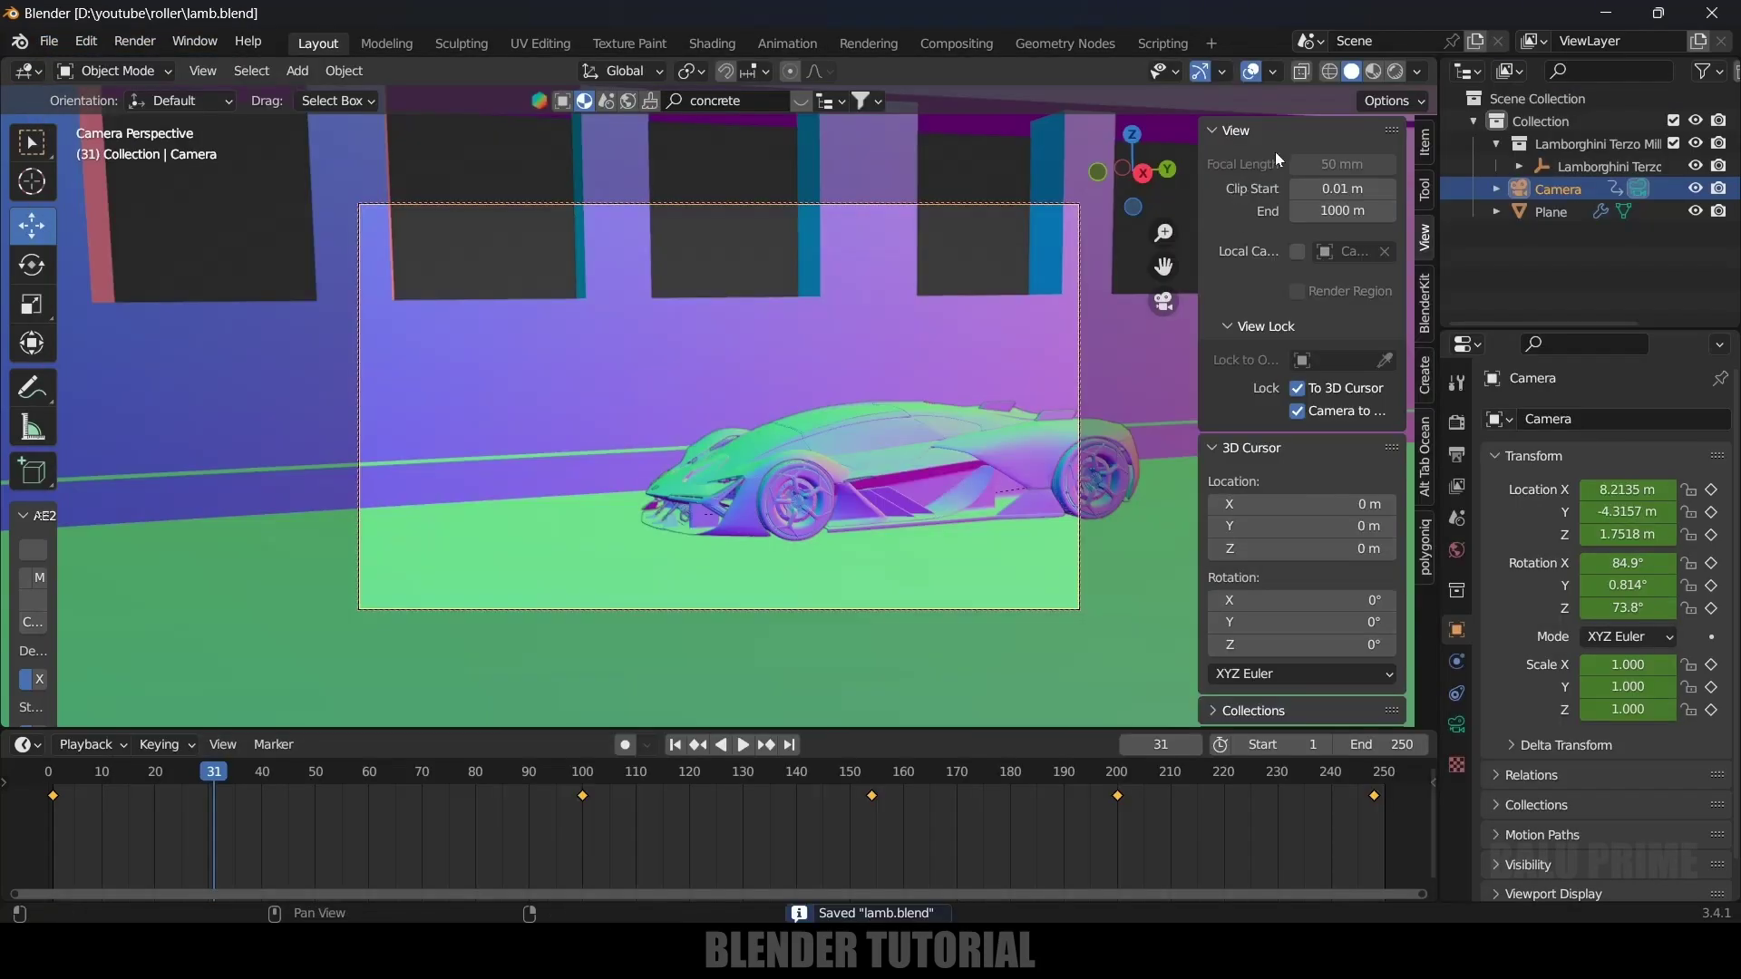
# Switch to rendered shading and light the world with an Environment Texture using kloofendal_48d_partly_cloudy_puresky_4k.hdr
pyautogui.click(1395, 72)
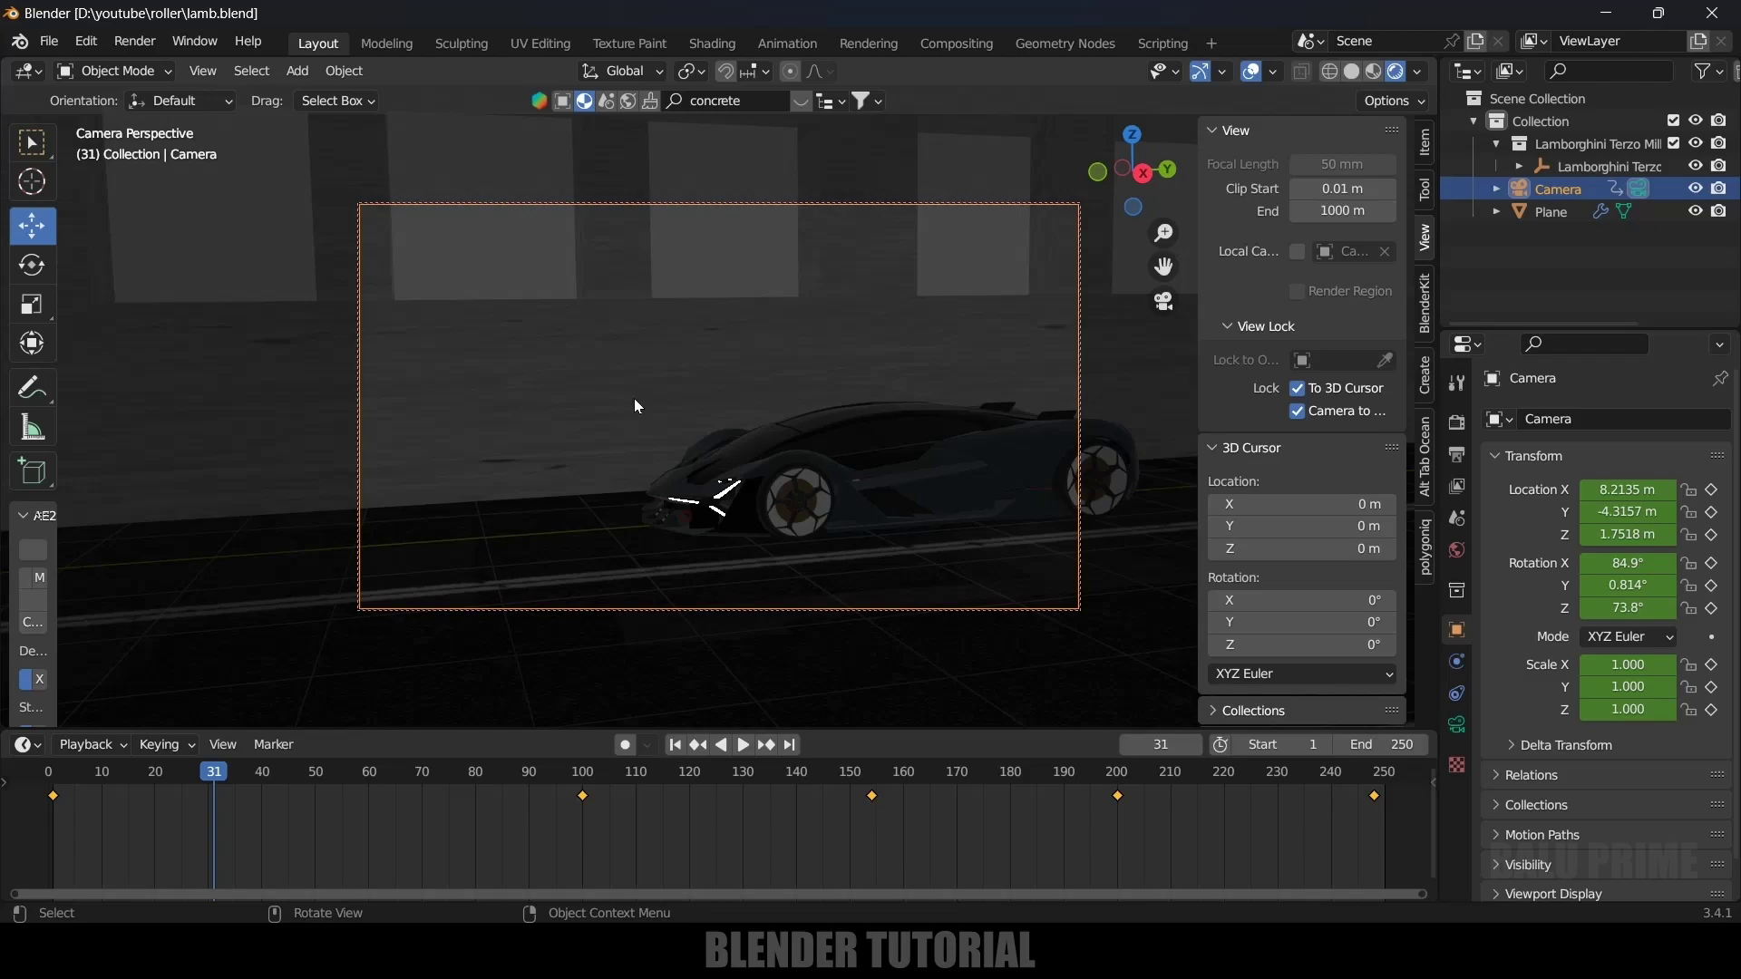
pyautogui.click(1455, 552)
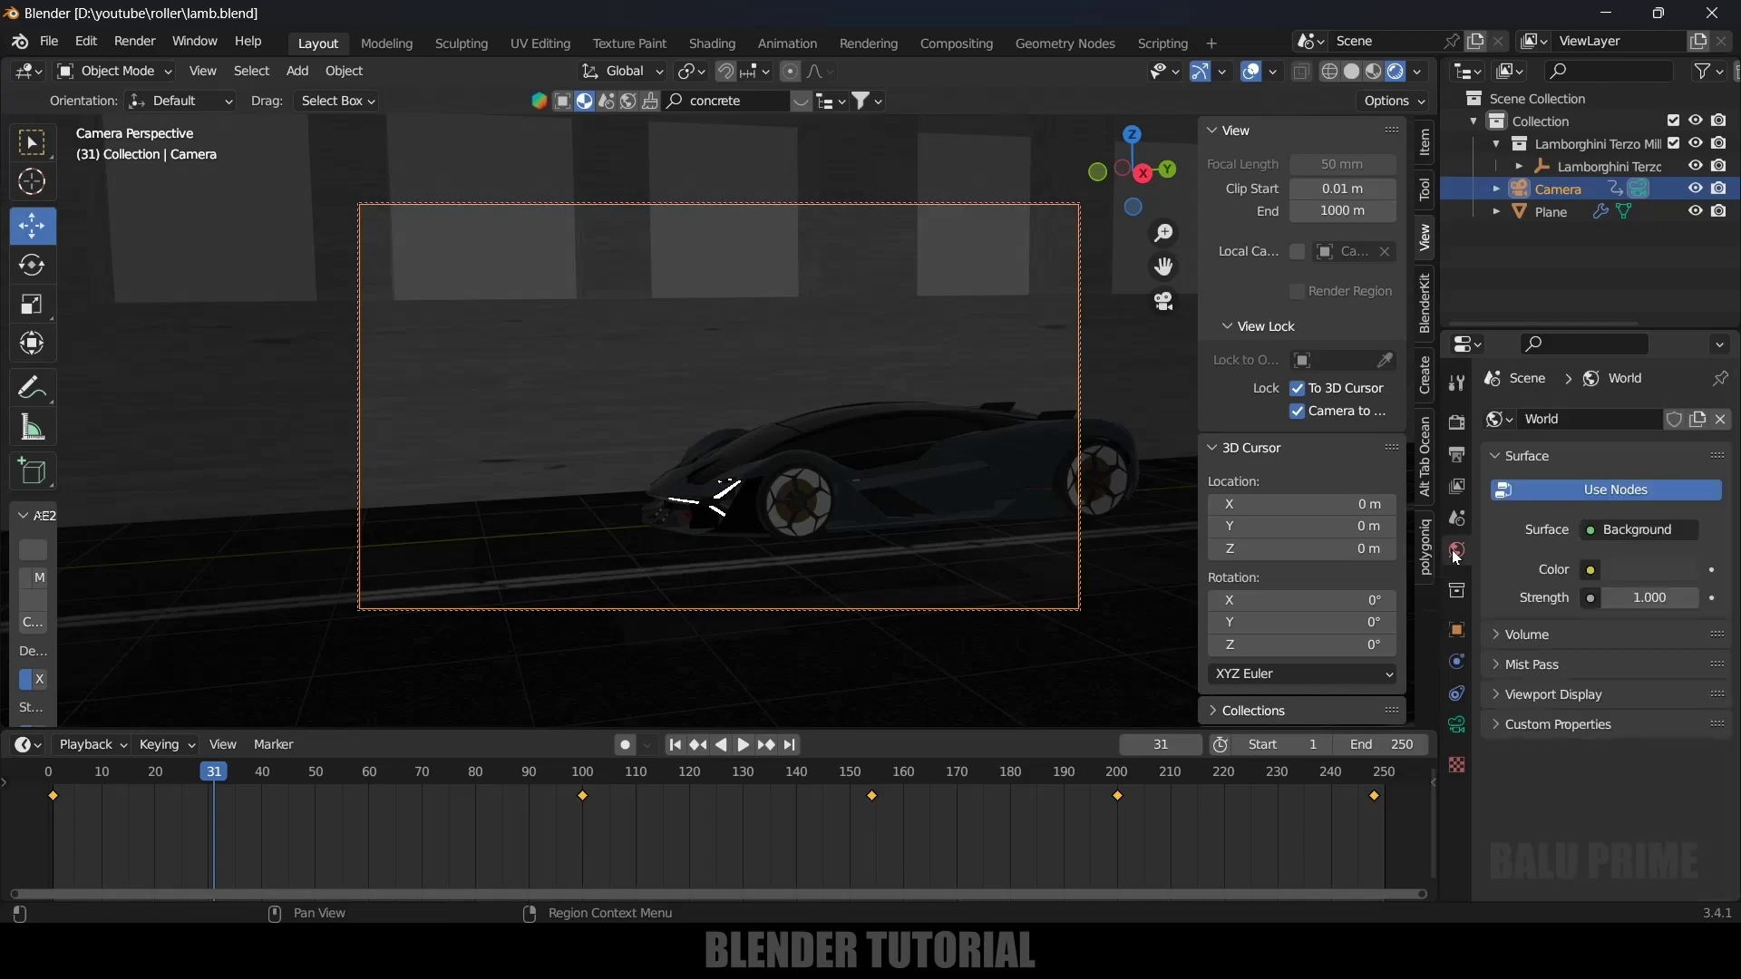
pyautogui.click(1590, 570)
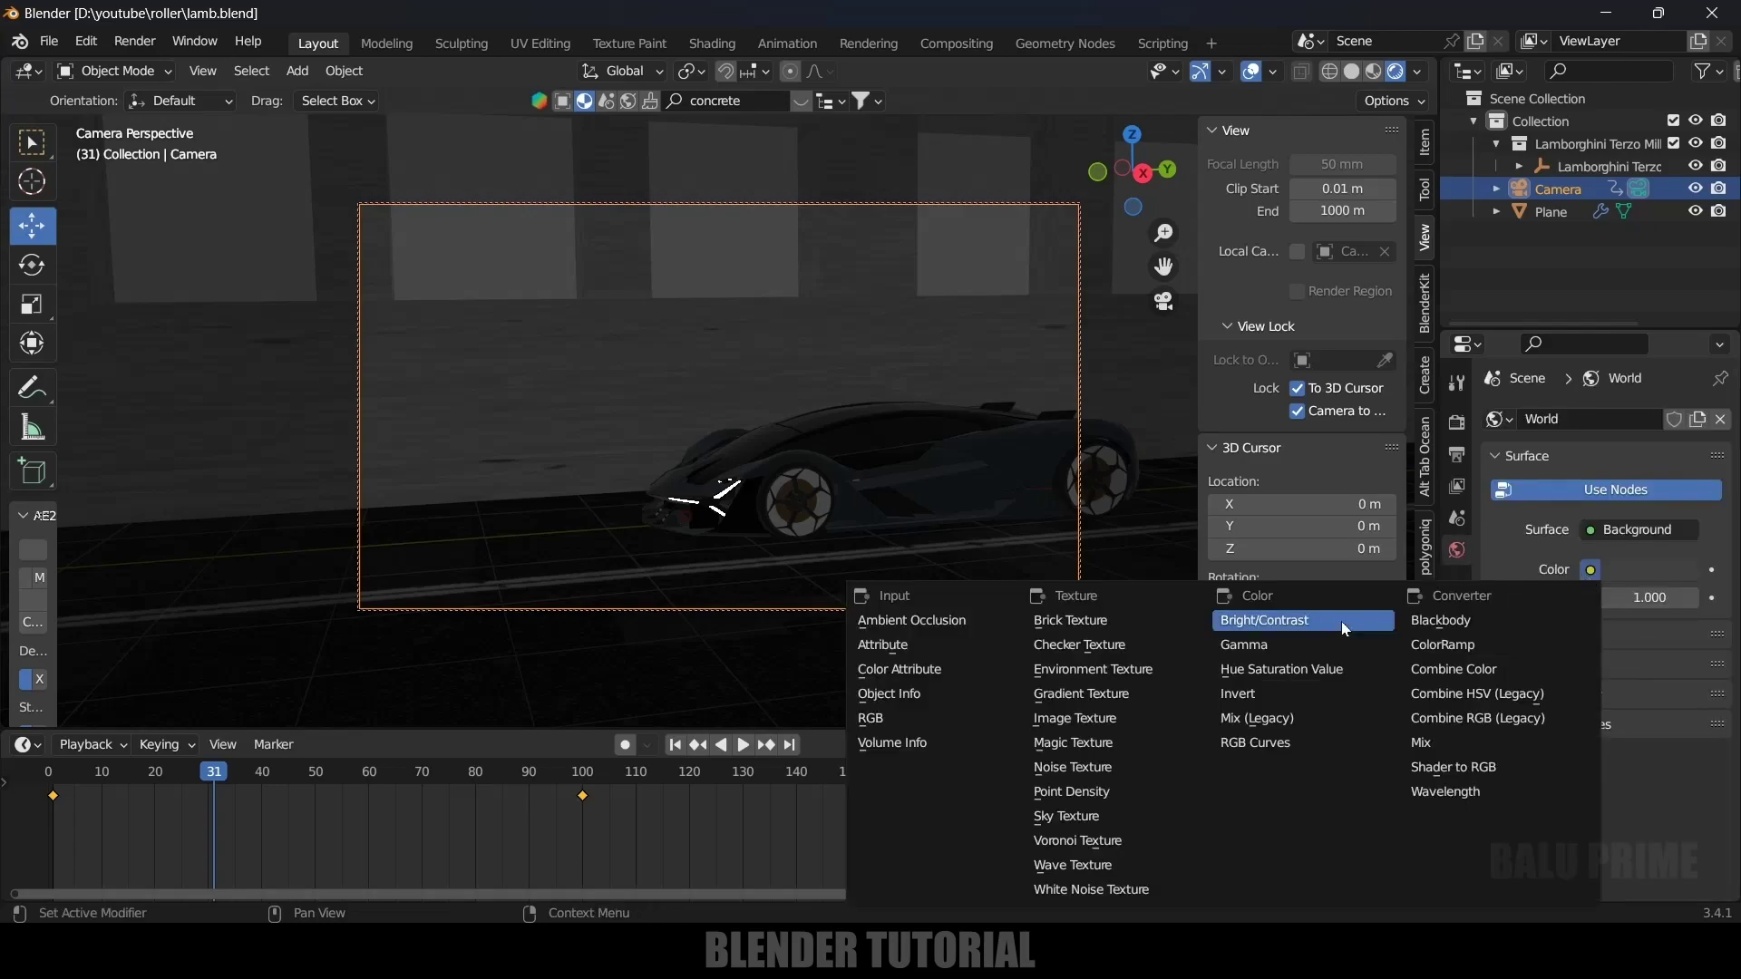
pyautogui.click(1139, 663)
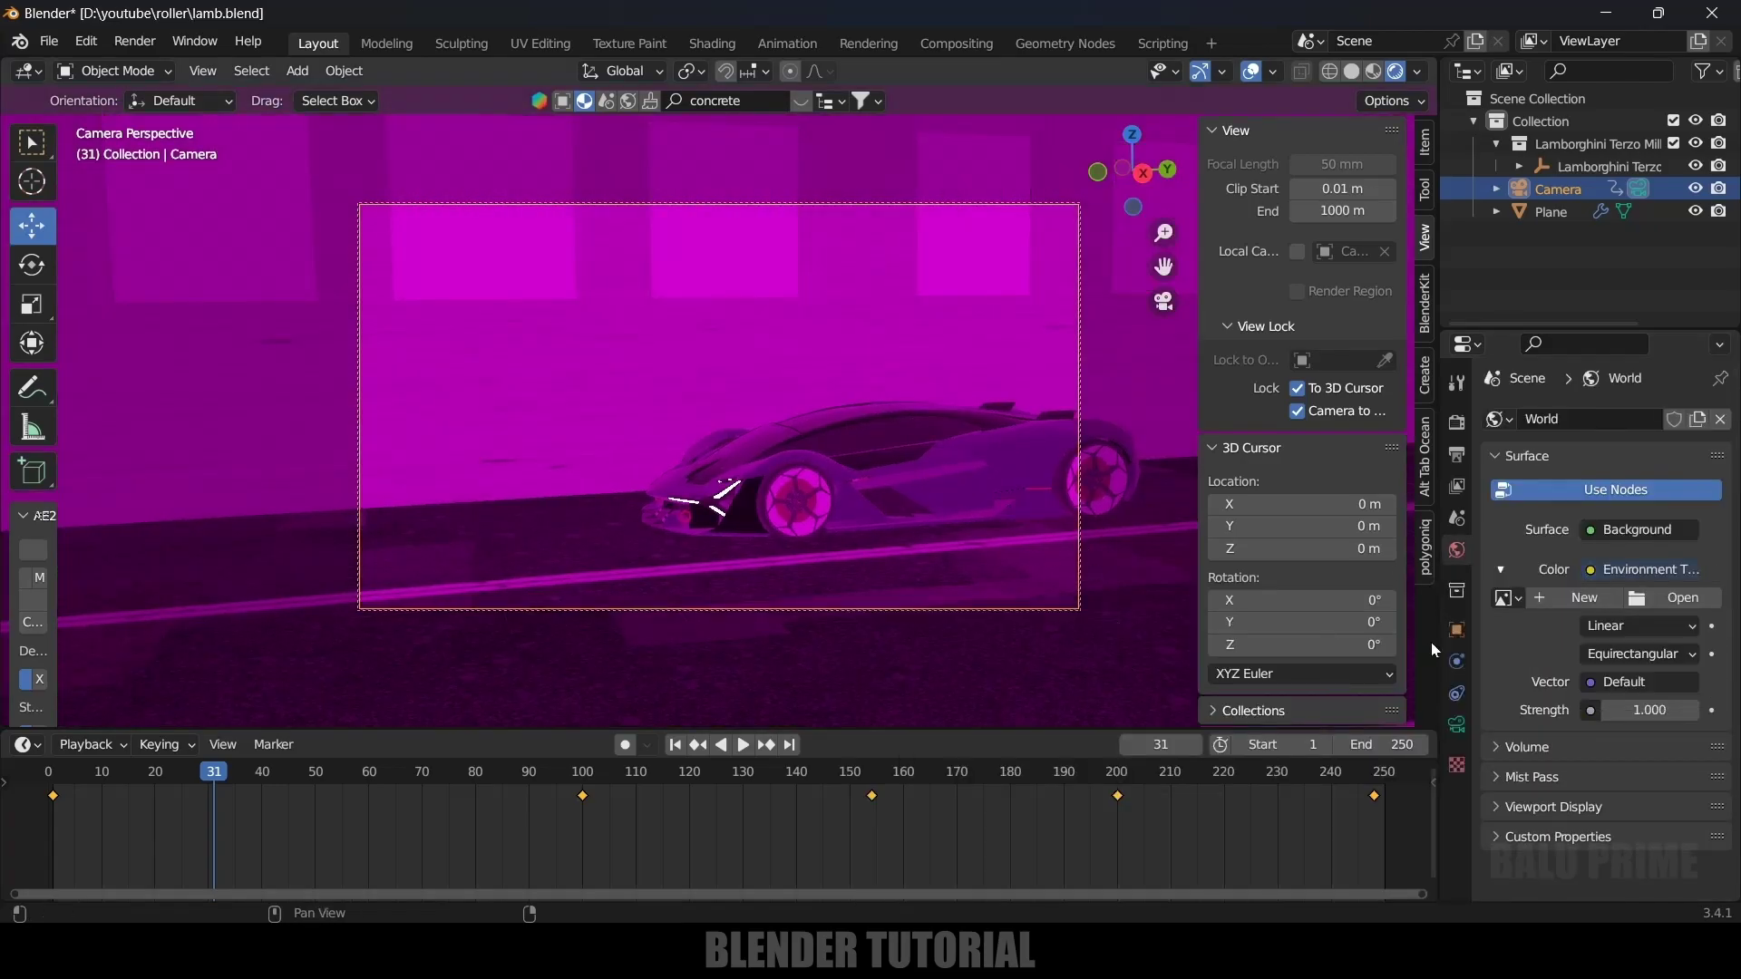
pyautogui.click(1678, 595)
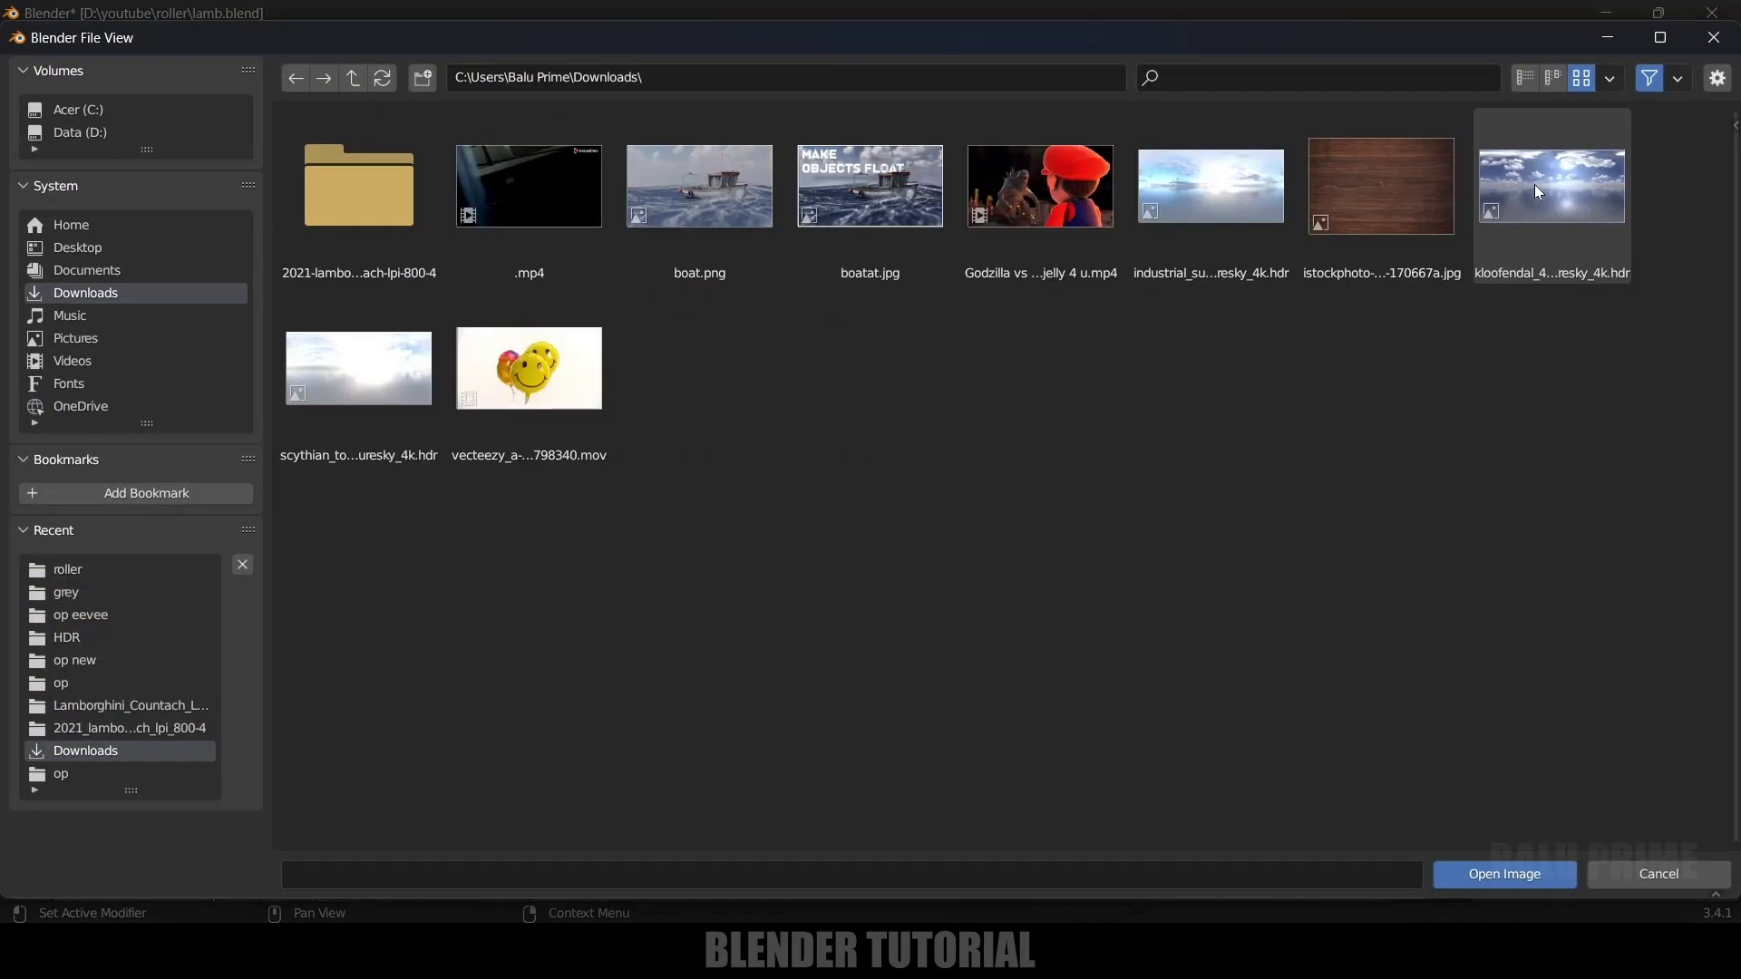
pyautogui.click(1539, 193)
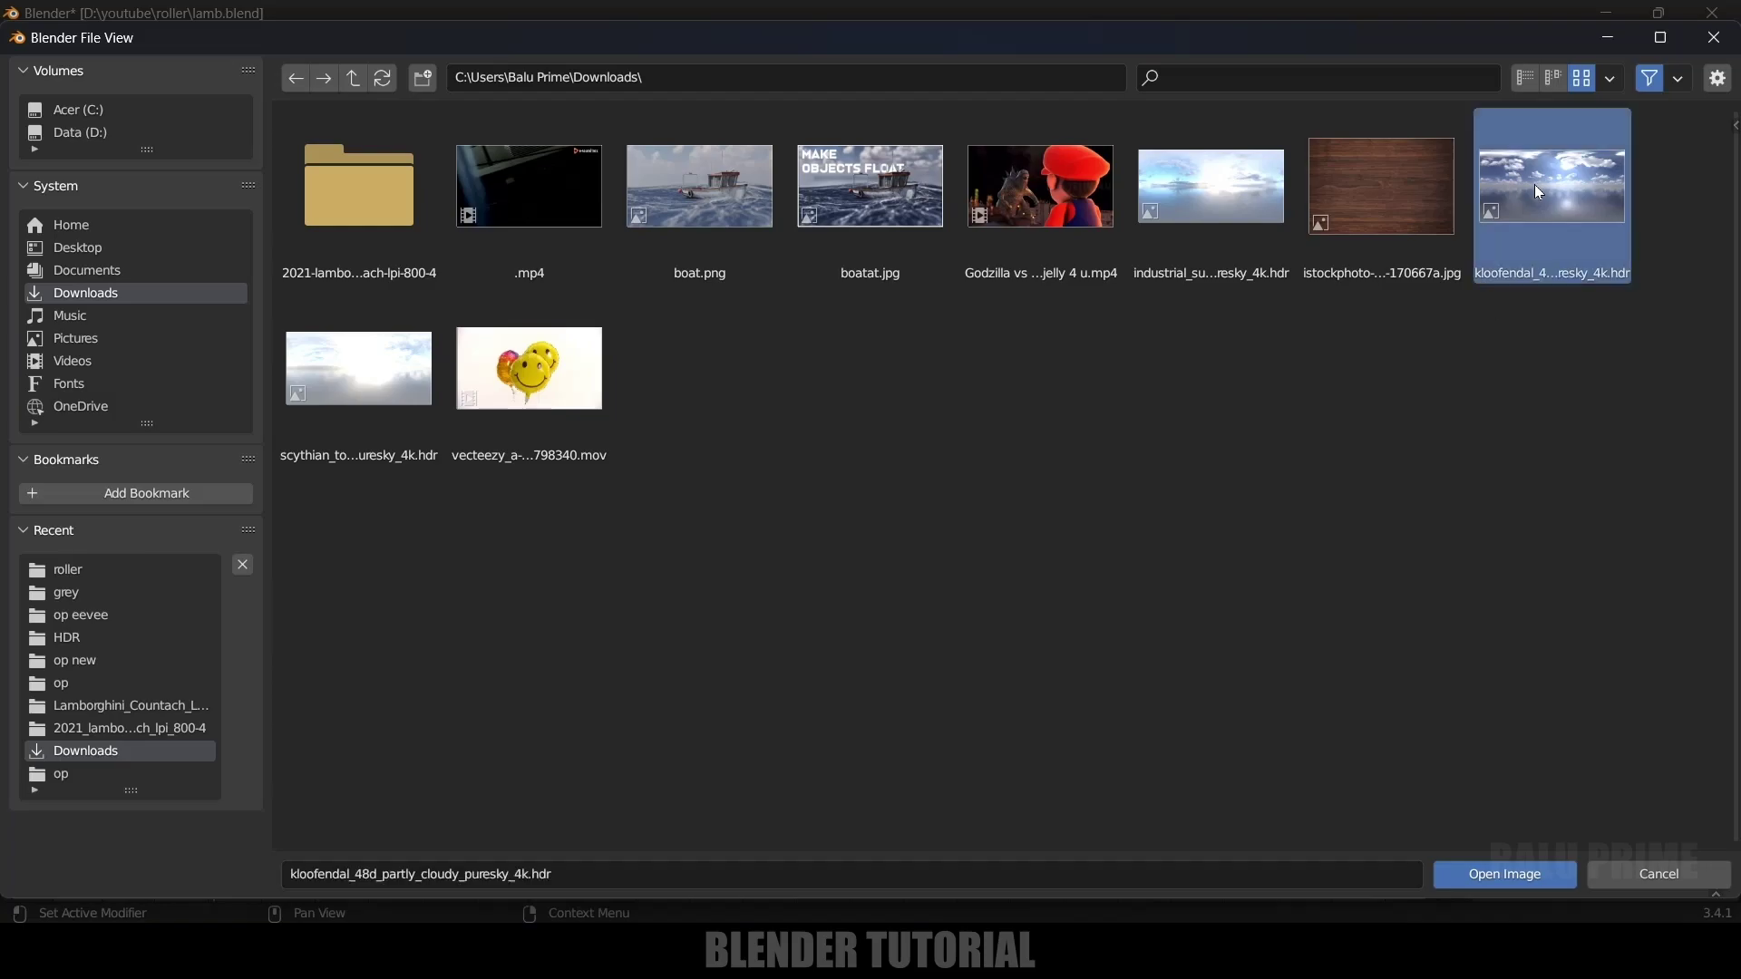
pyautogui.click(1487, 874)
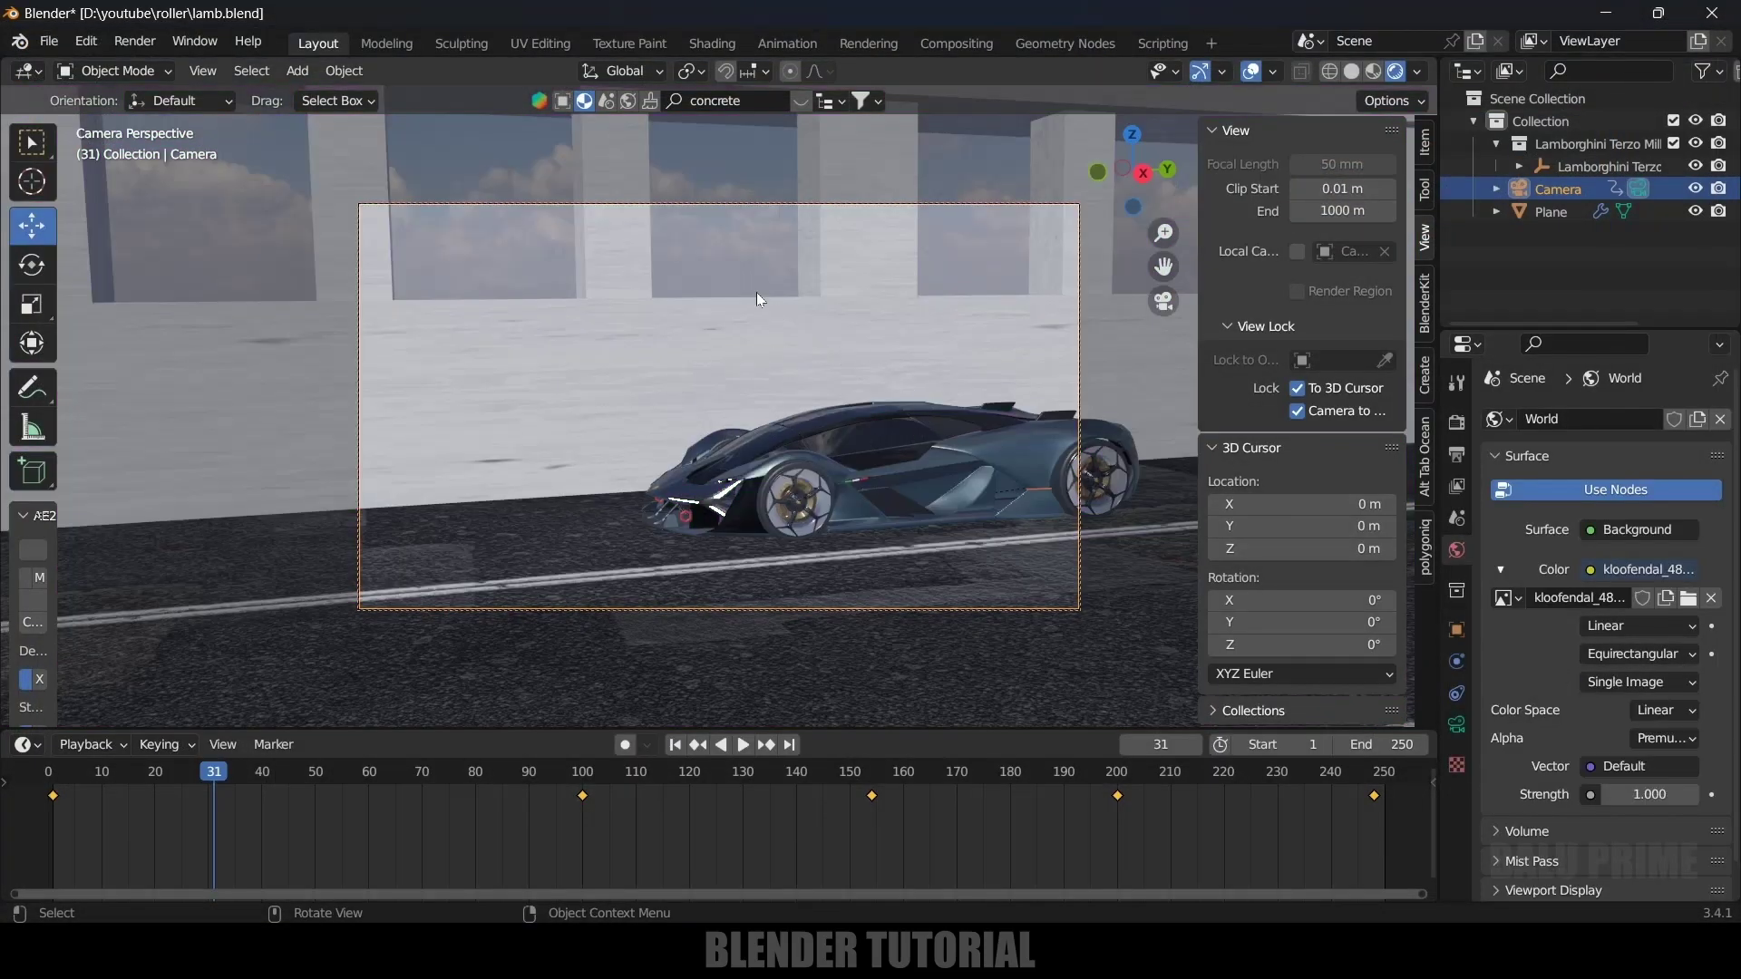
# Enable Ambient Occlusion in the Eevee render settings and set its distance to 5 m
pyautogui.click(1456, 424)
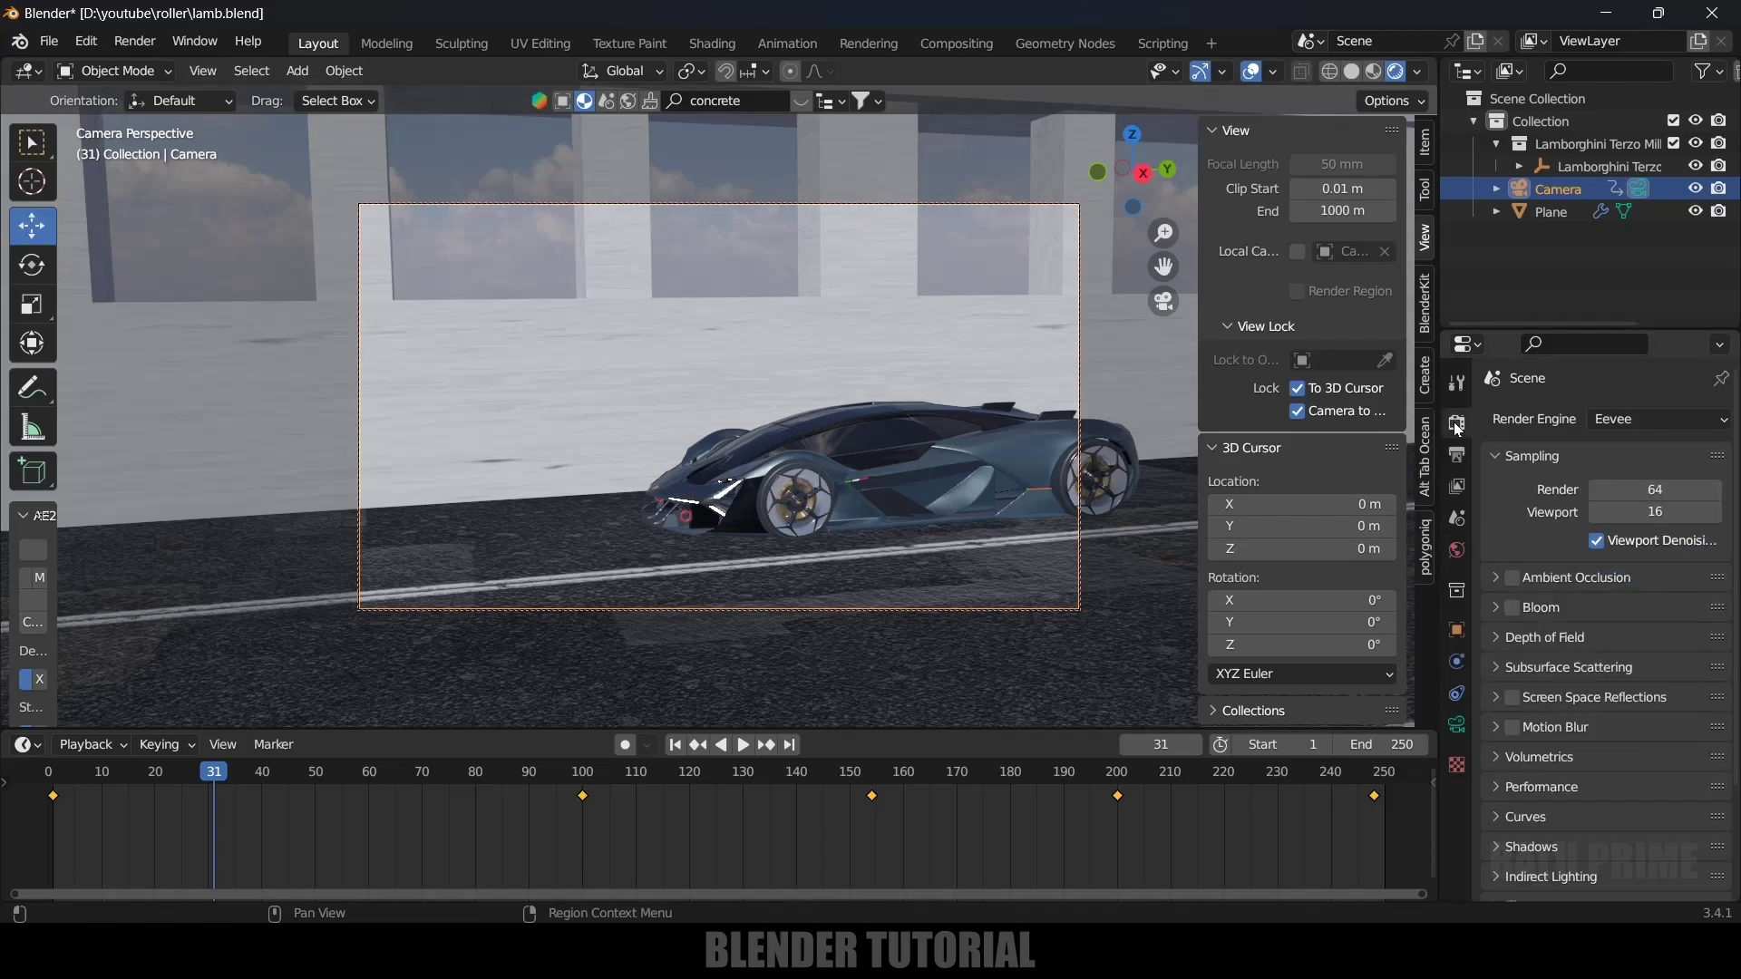
pyautogui.click(1512, 579)
pyautogui.click(1569, 577)
pyautogui.click(1623, 611)
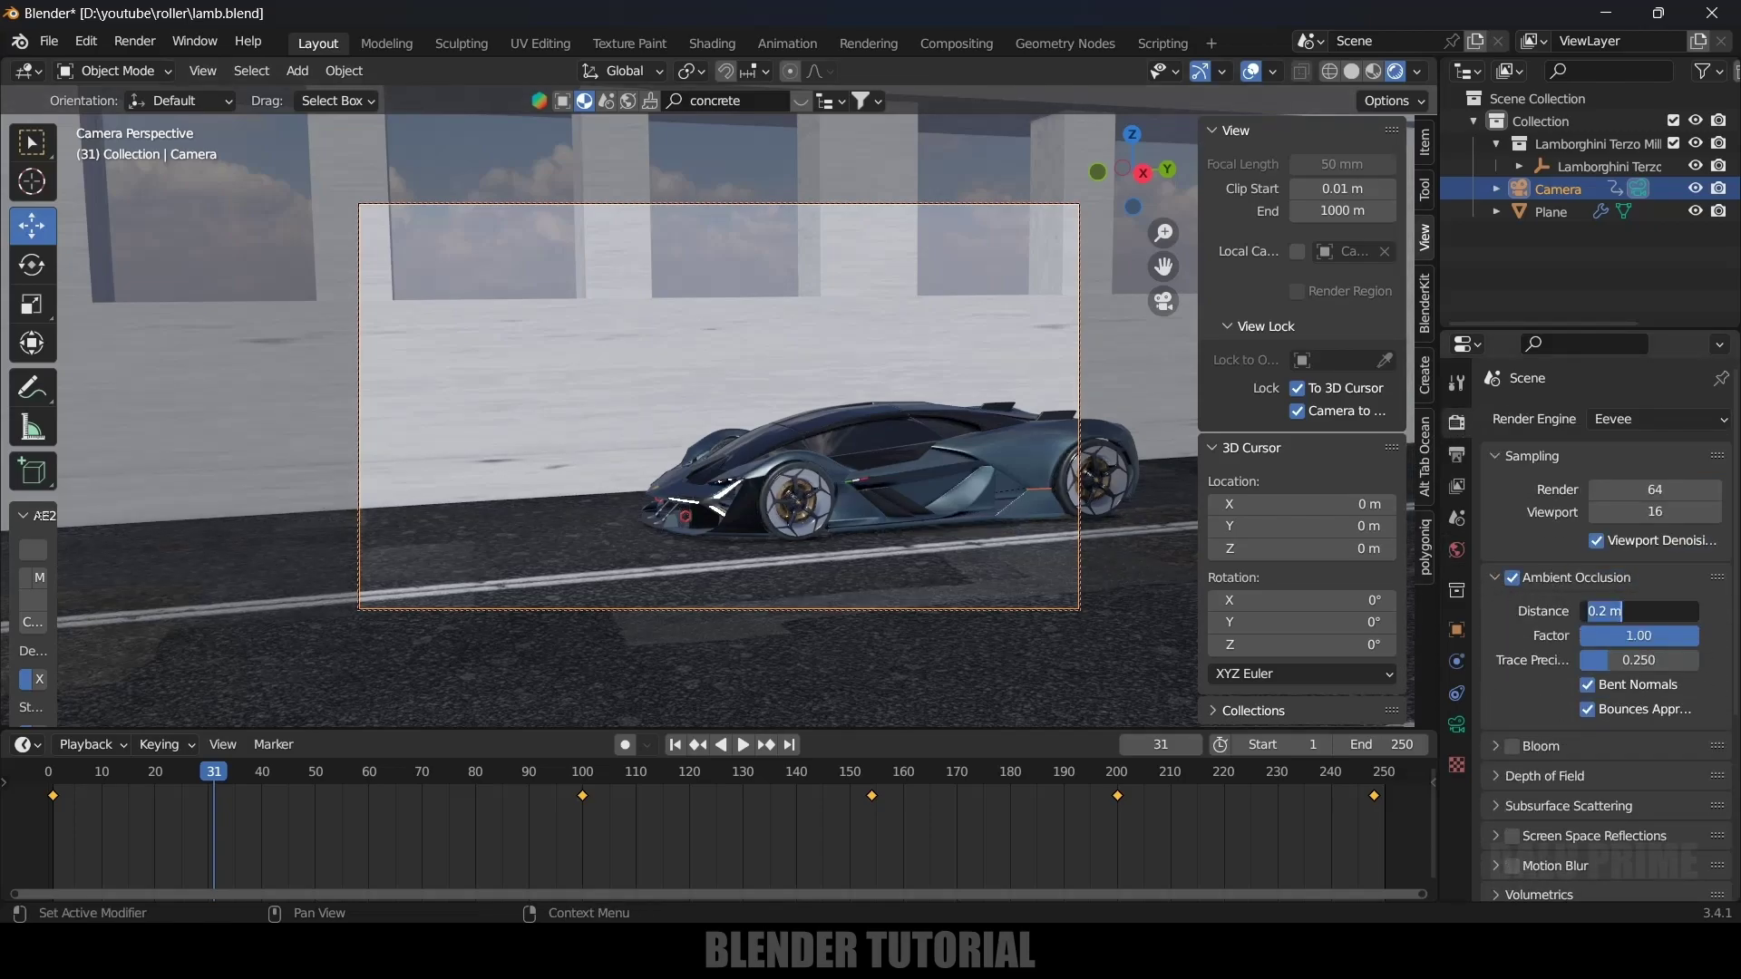
pyautogui.write('5')
pyautogui.press('Return')
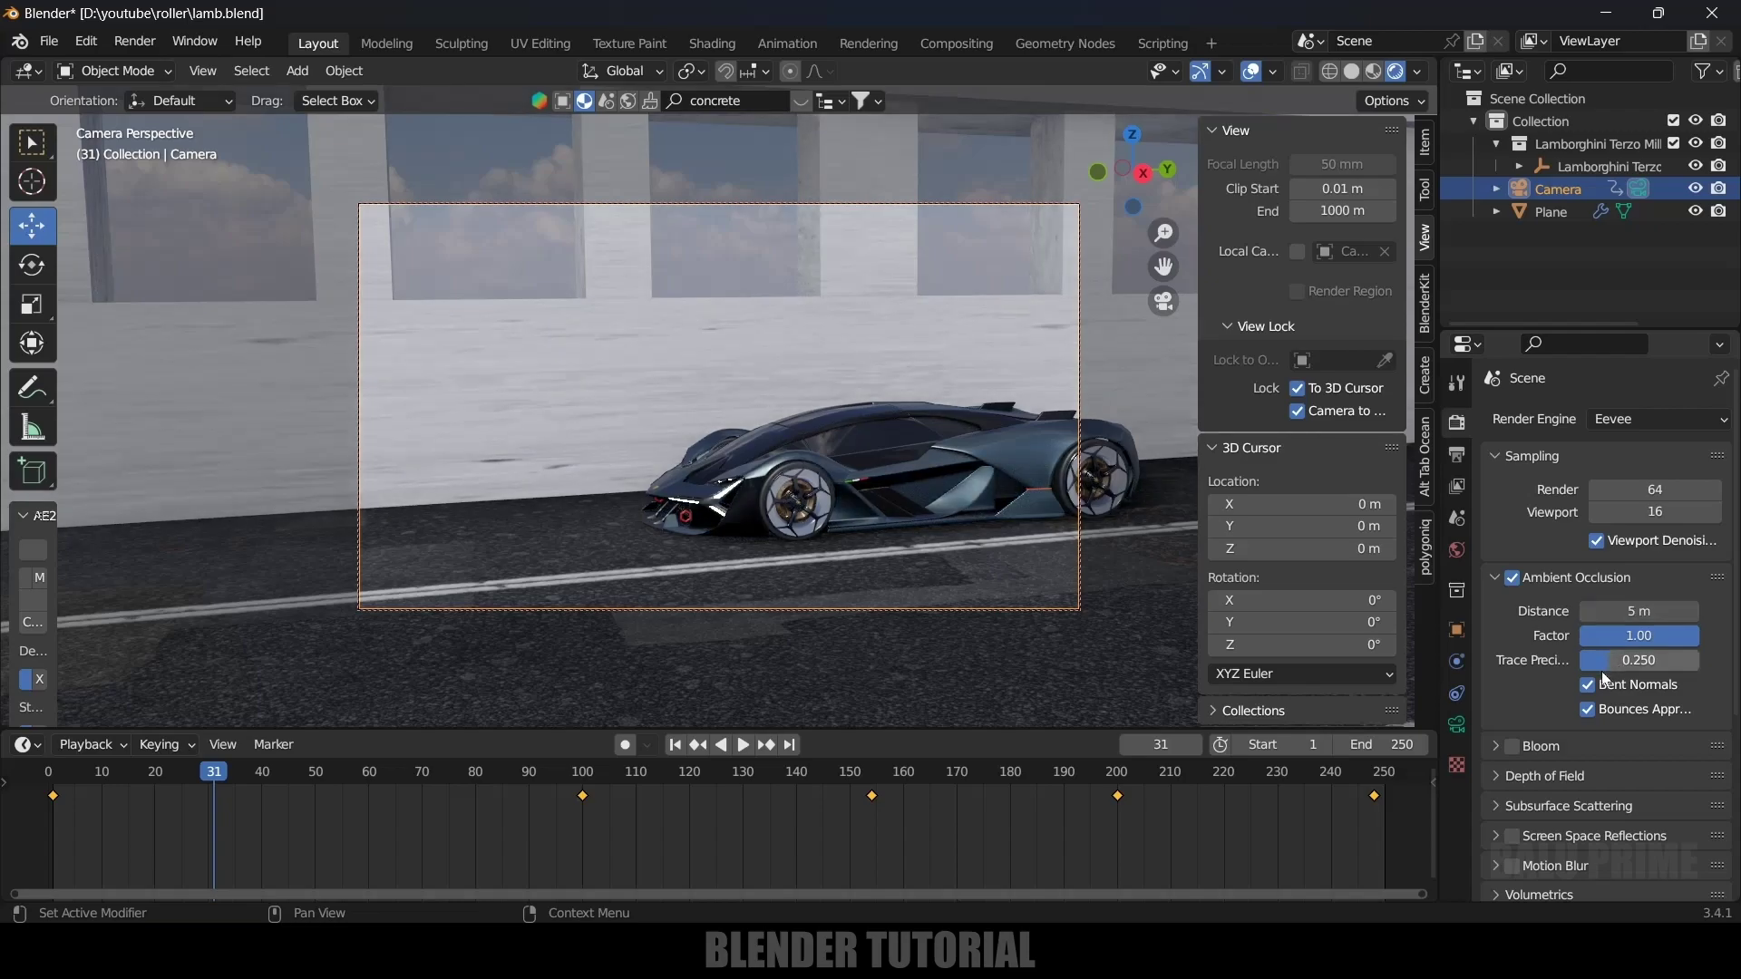
# Enable Screen Space Reflections for the Eevee render and expand its settings
pyautogui.scroll(-4, 1585, 749)
pyautogui.click(1512, 691)
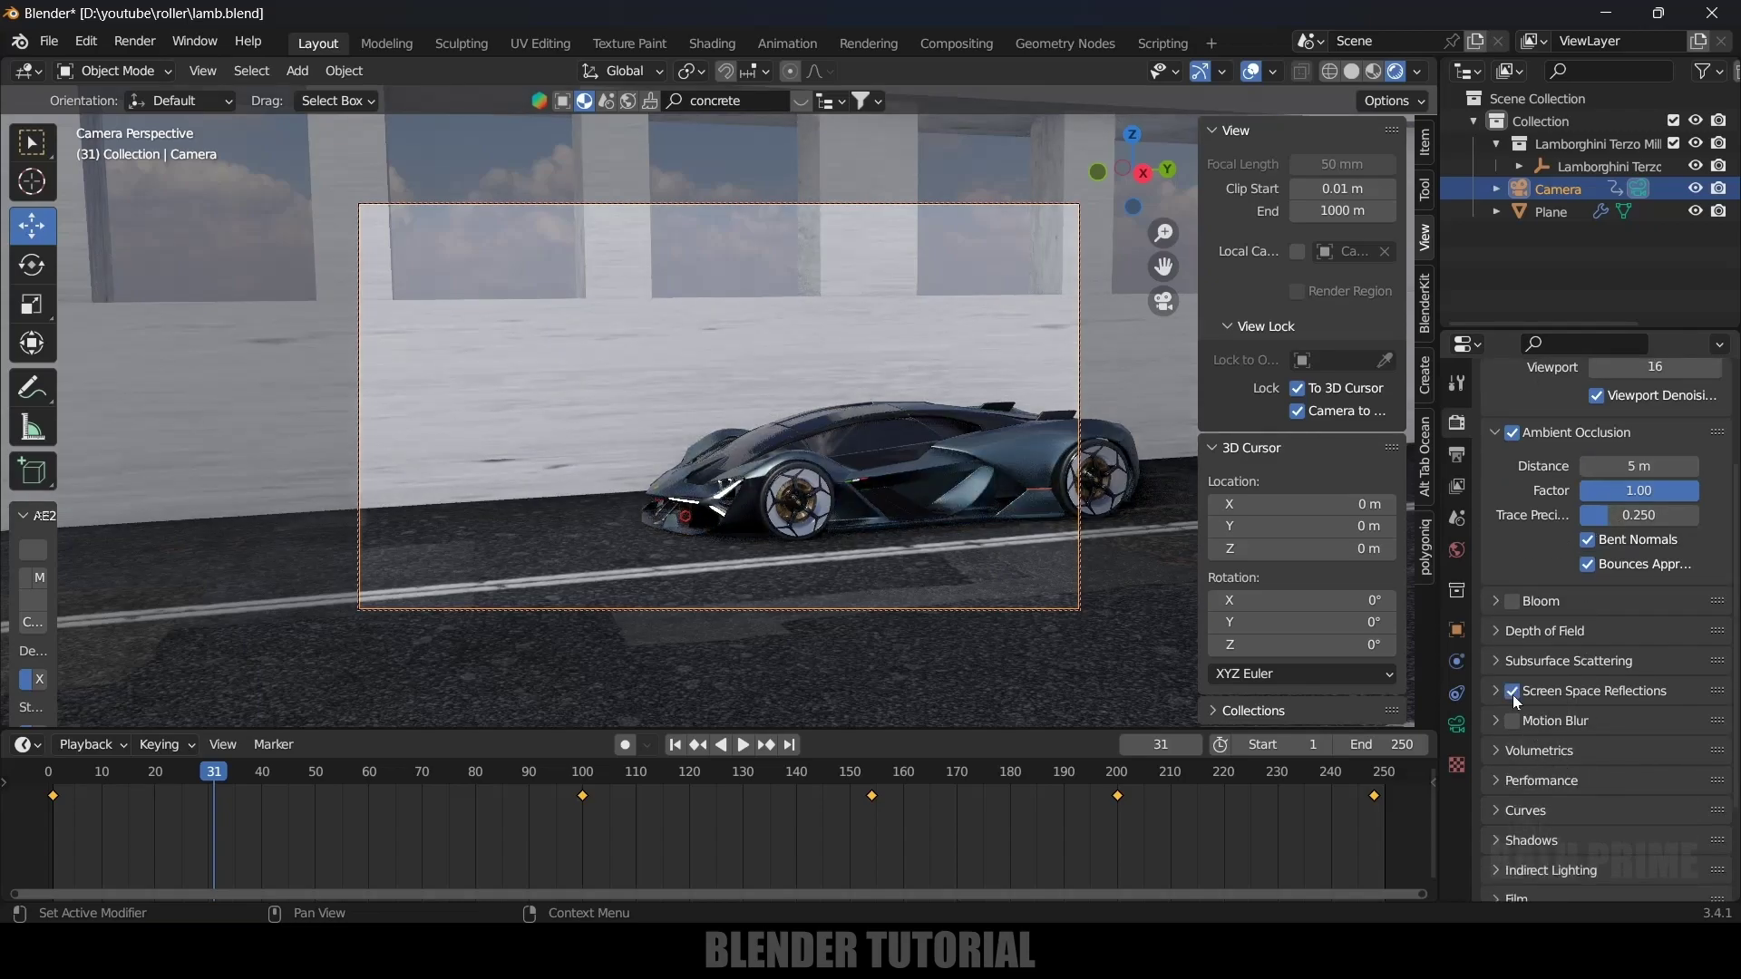
pyautogui.click(1498, 689)
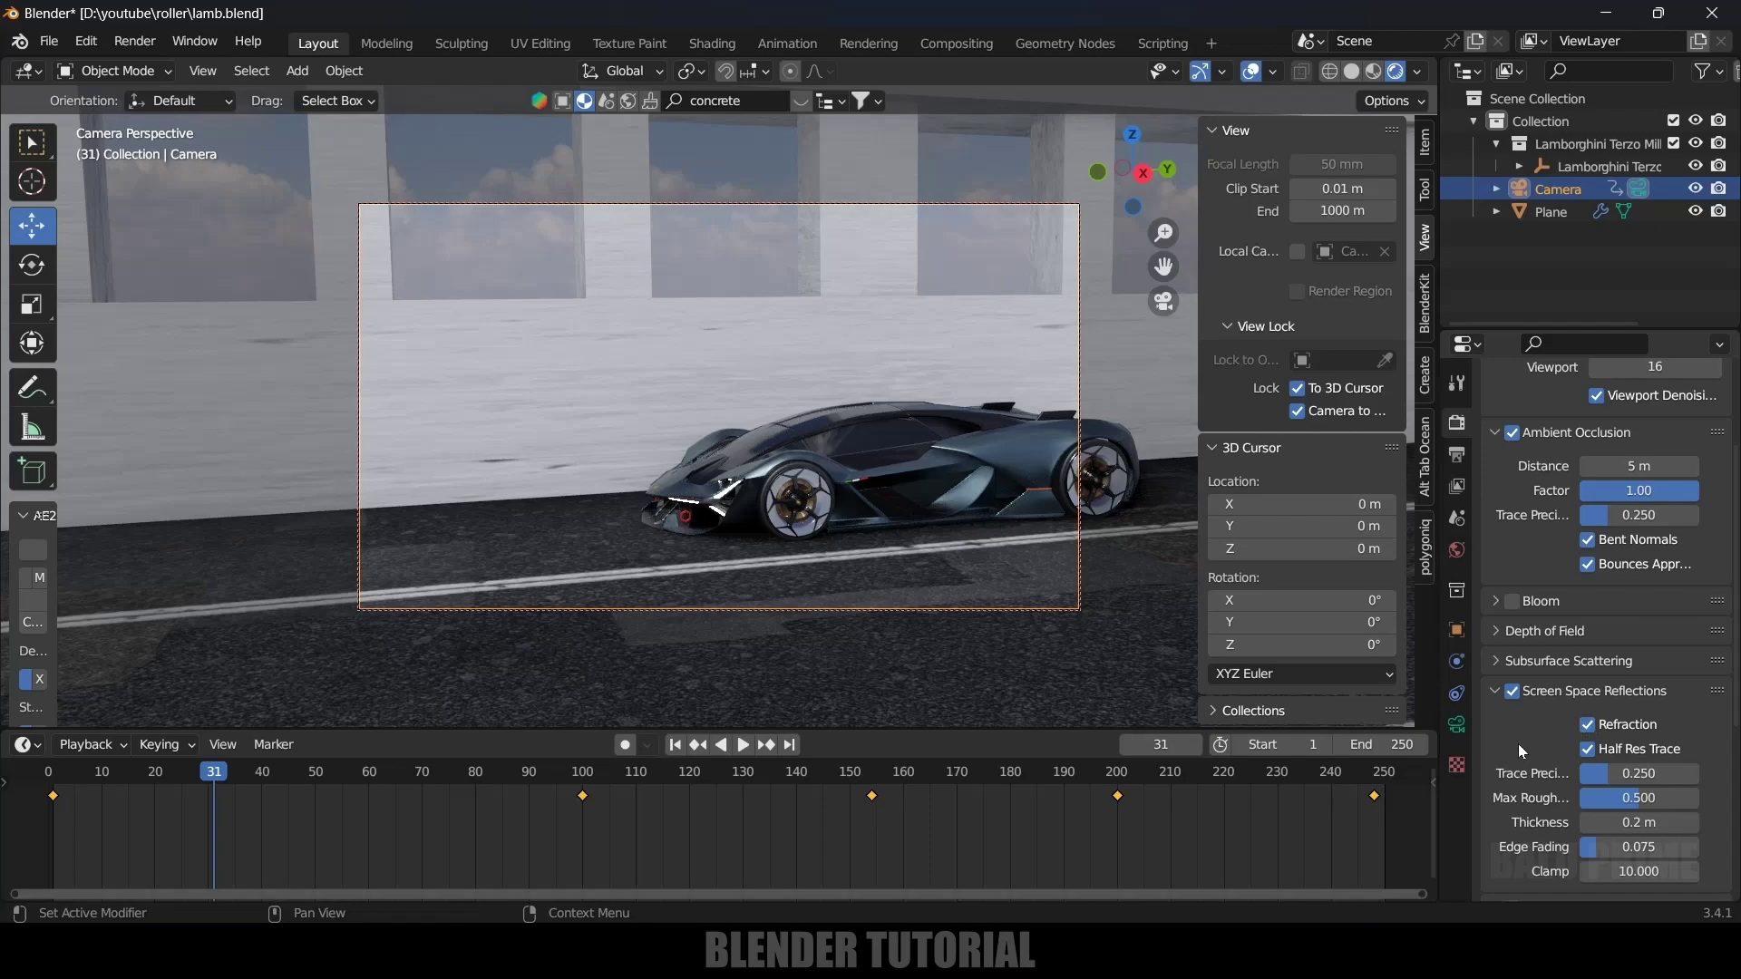
# Try a transparent film background for the render and turn it back off
pyautogui.scroll(-8, 1518, 744)
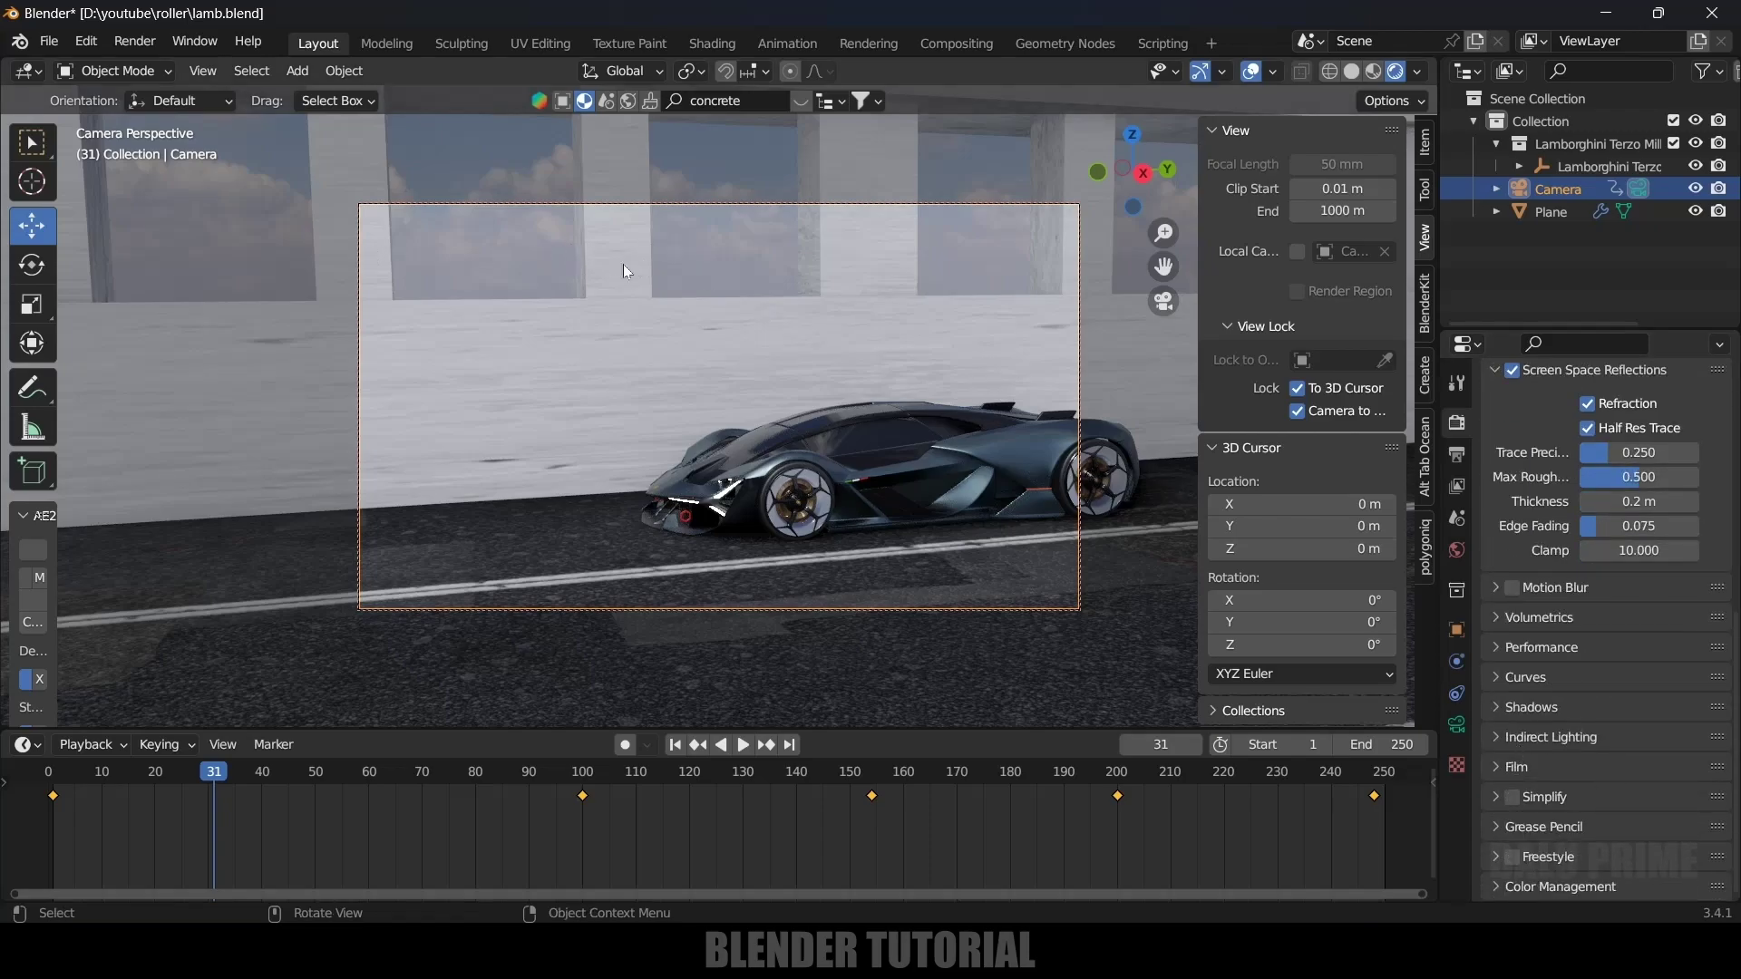
pyautogui.click(1495, 770)
pyautogui.scroll(-2, 1505, 771)
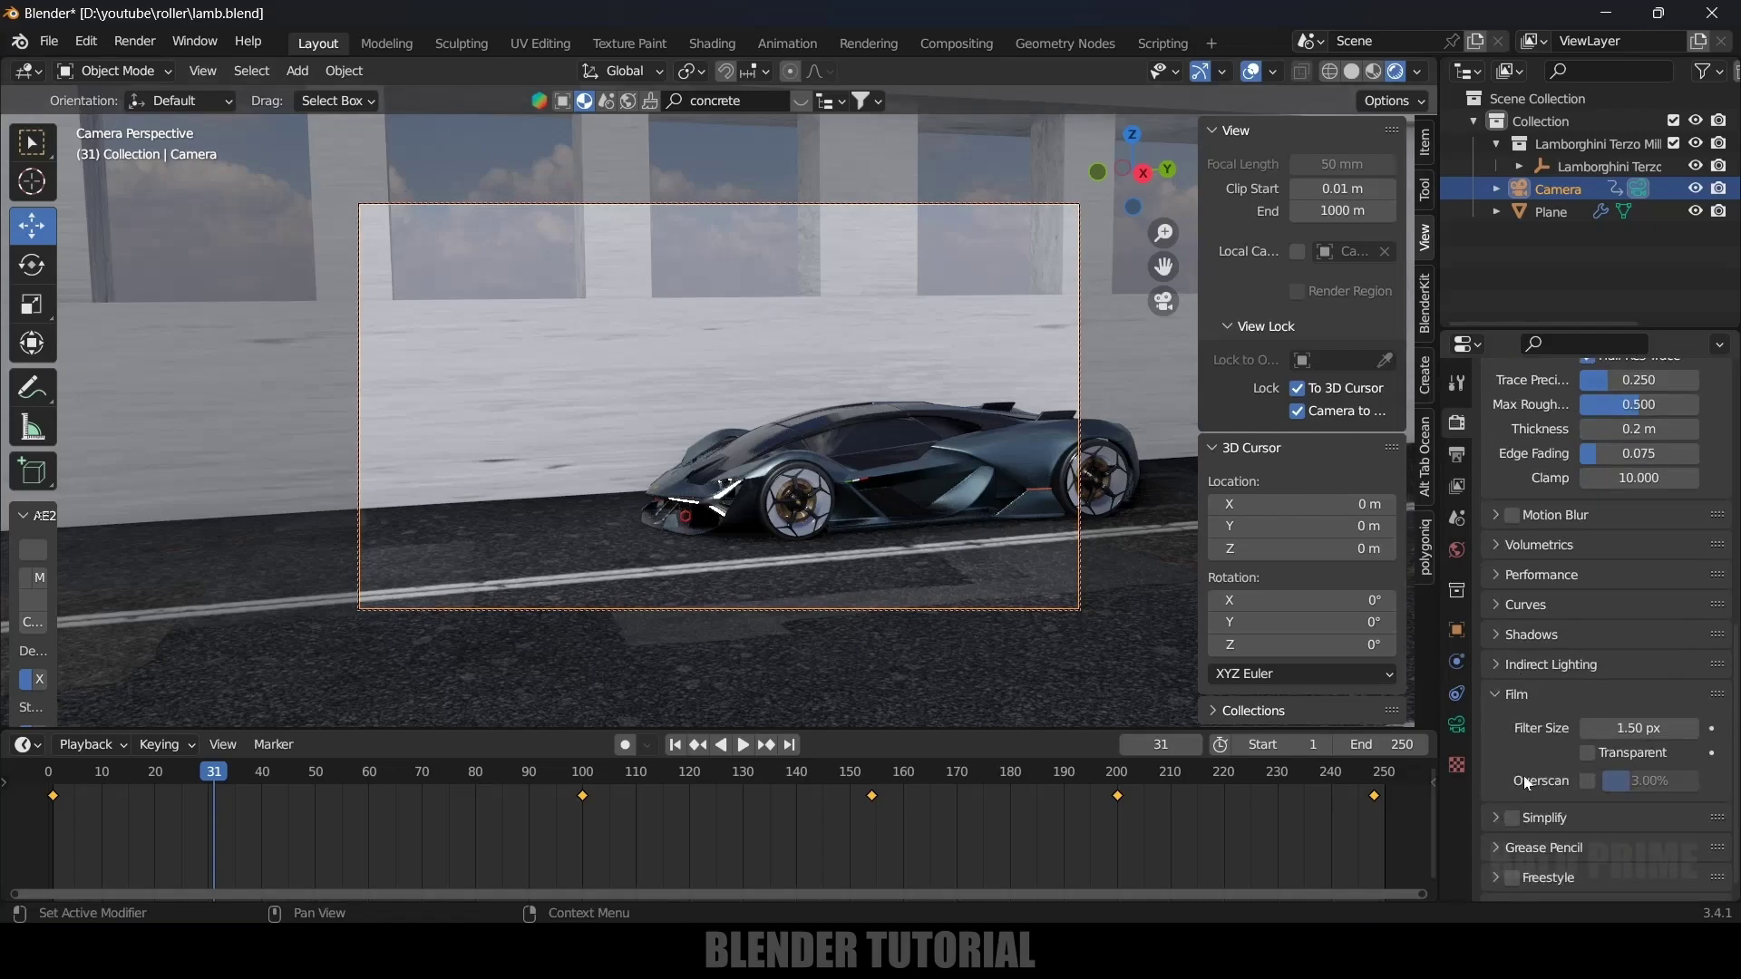
pyautogui.click(1588, 753)
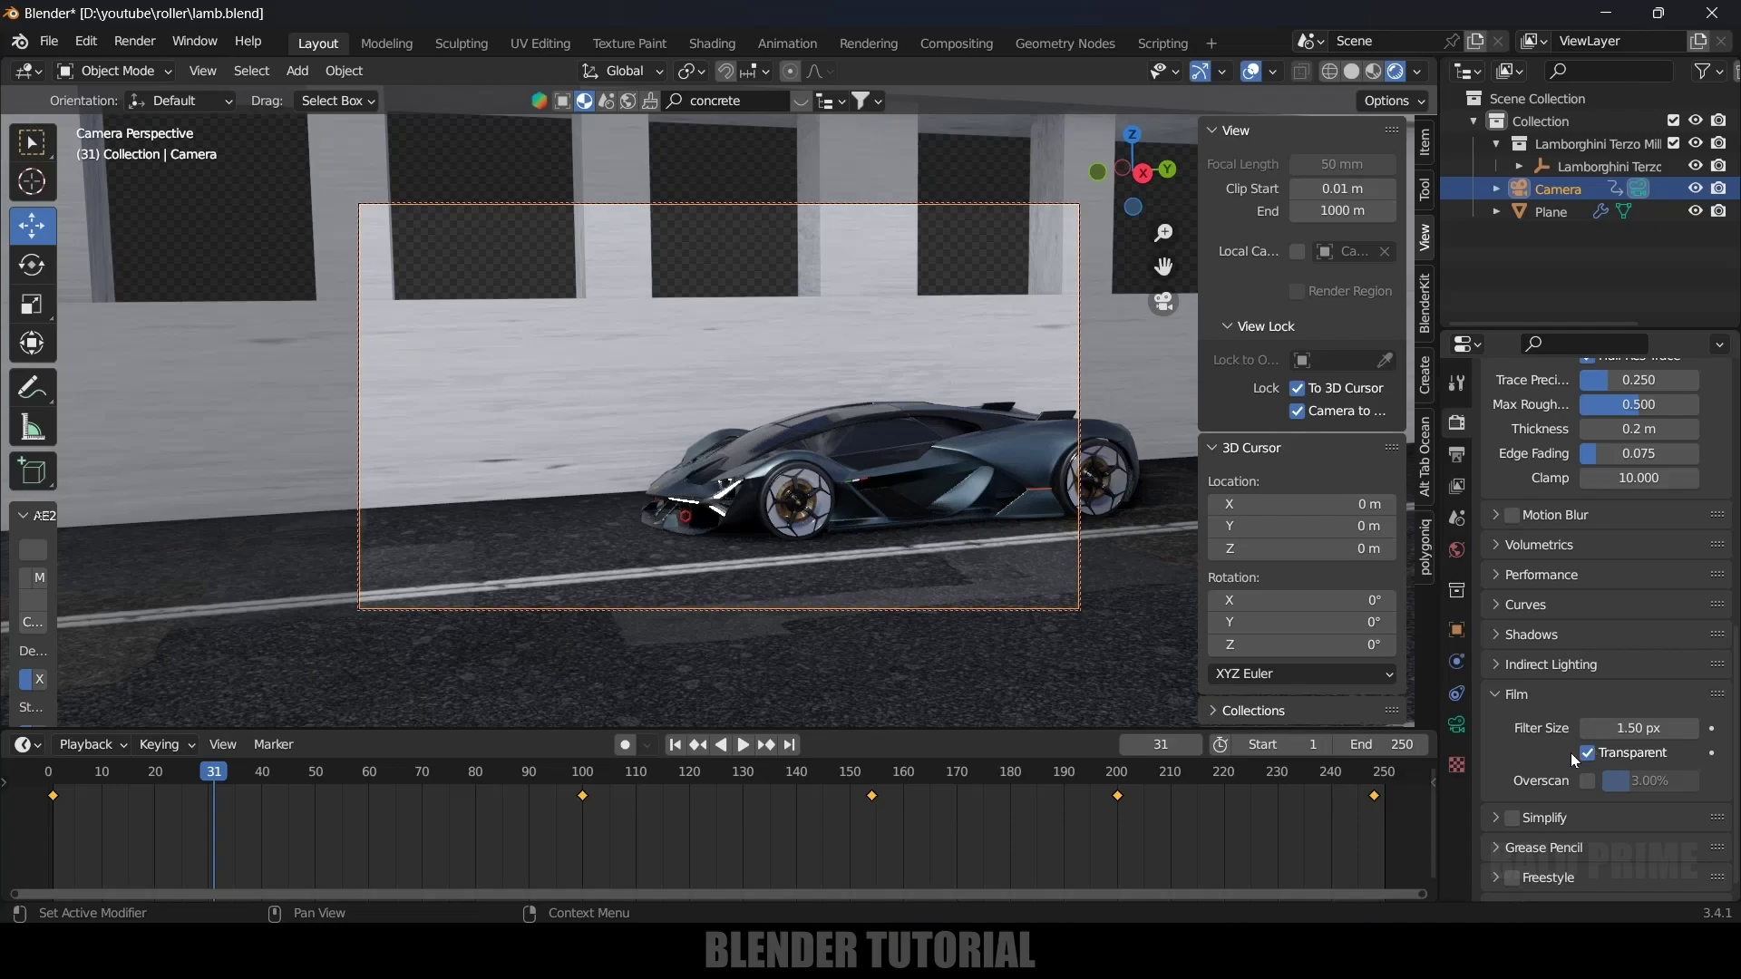
pyautogui.click(1587, 754)
pyautogui.scroll(5, 1611, 763)
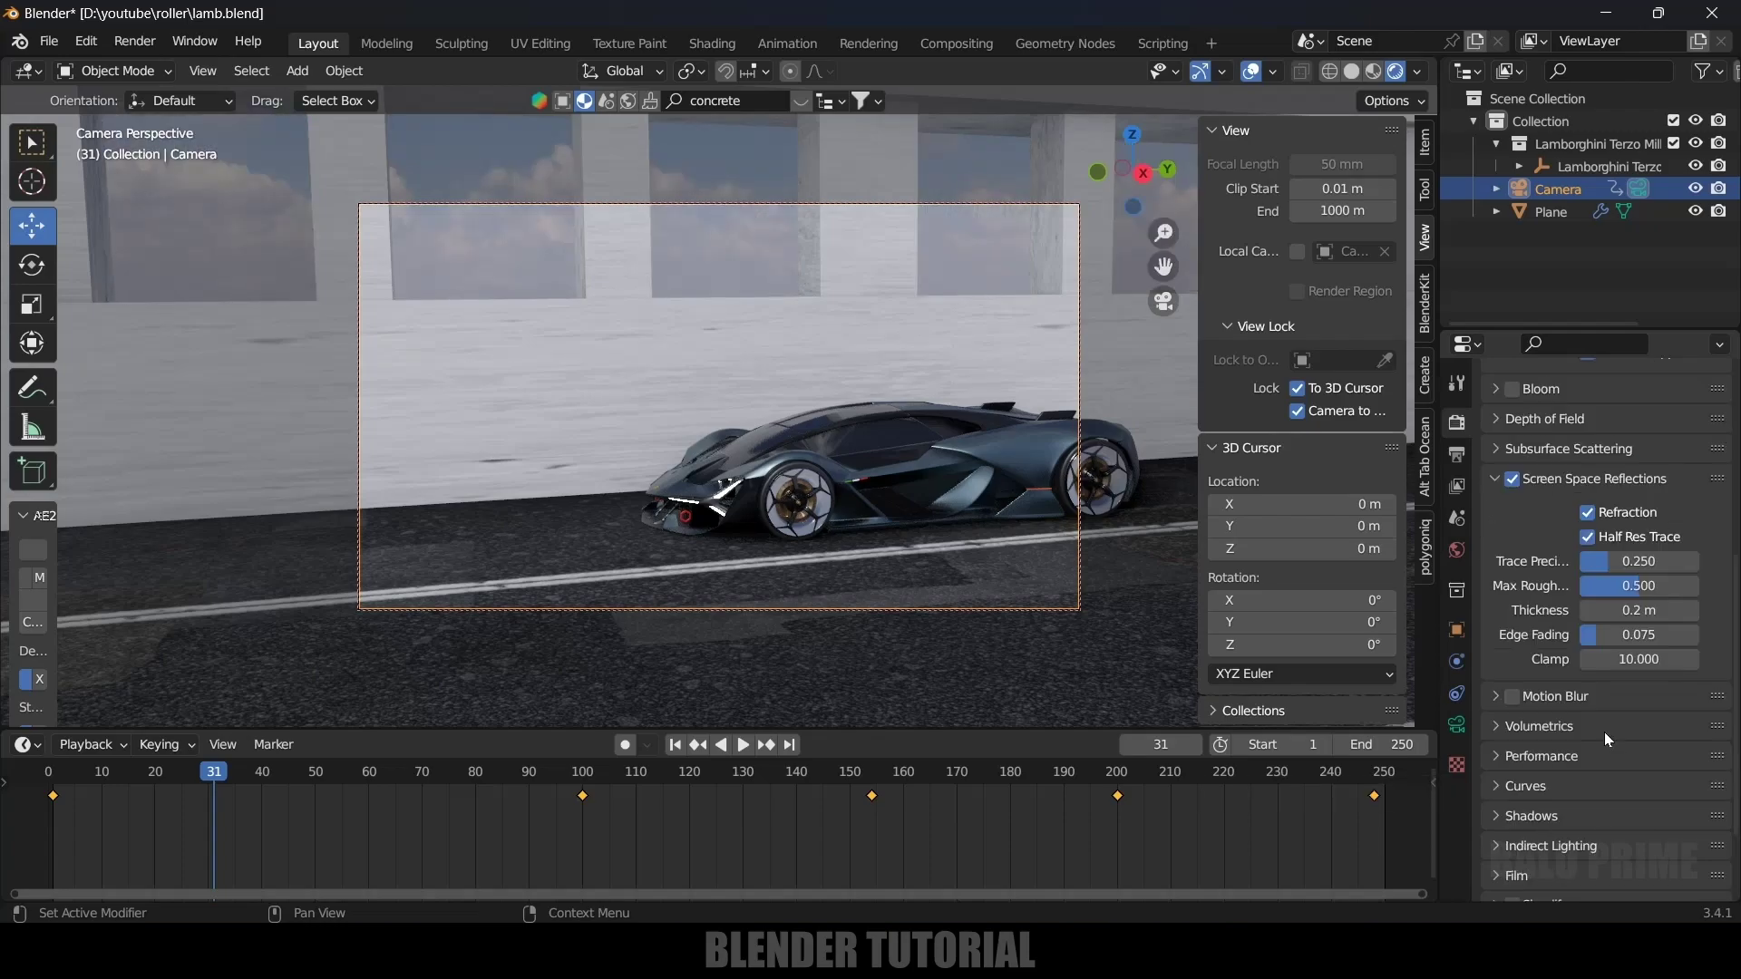
# Enable Render Region and Crop to Render Region in the output format, and set the frame rate to 30 fps
pyautogui.click(1457, 454)
pyautogui.scroll(5, 1541, 462)
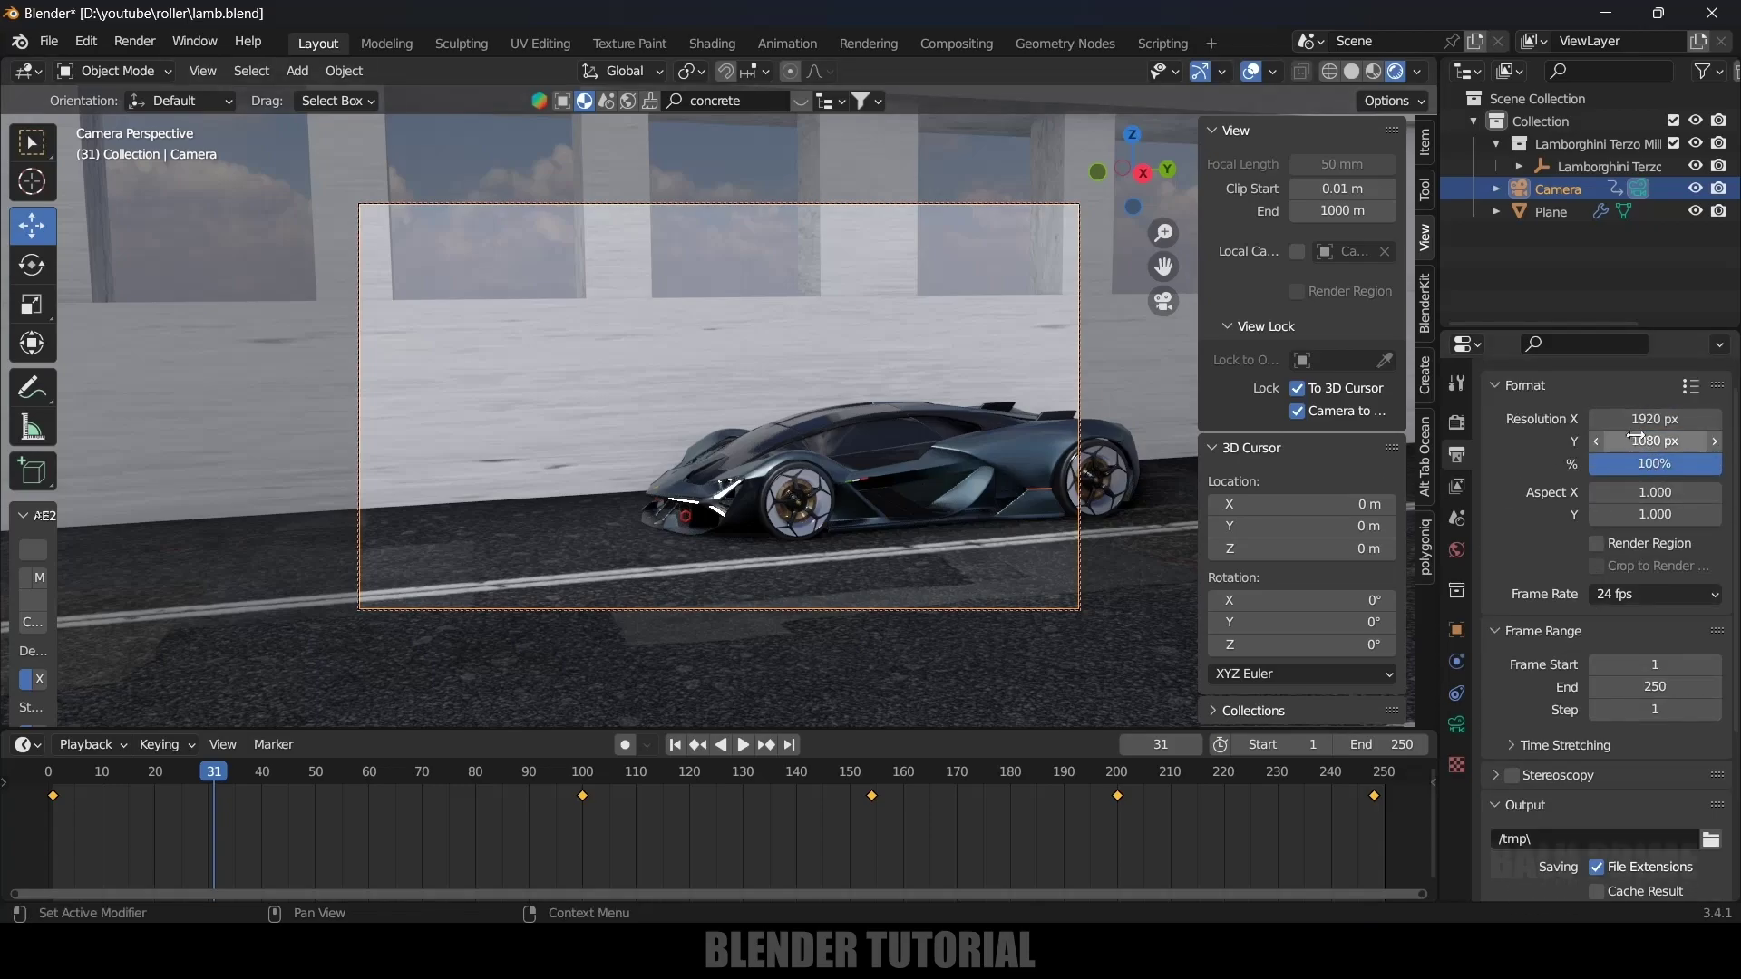
pyautogui.click(1598, 543)
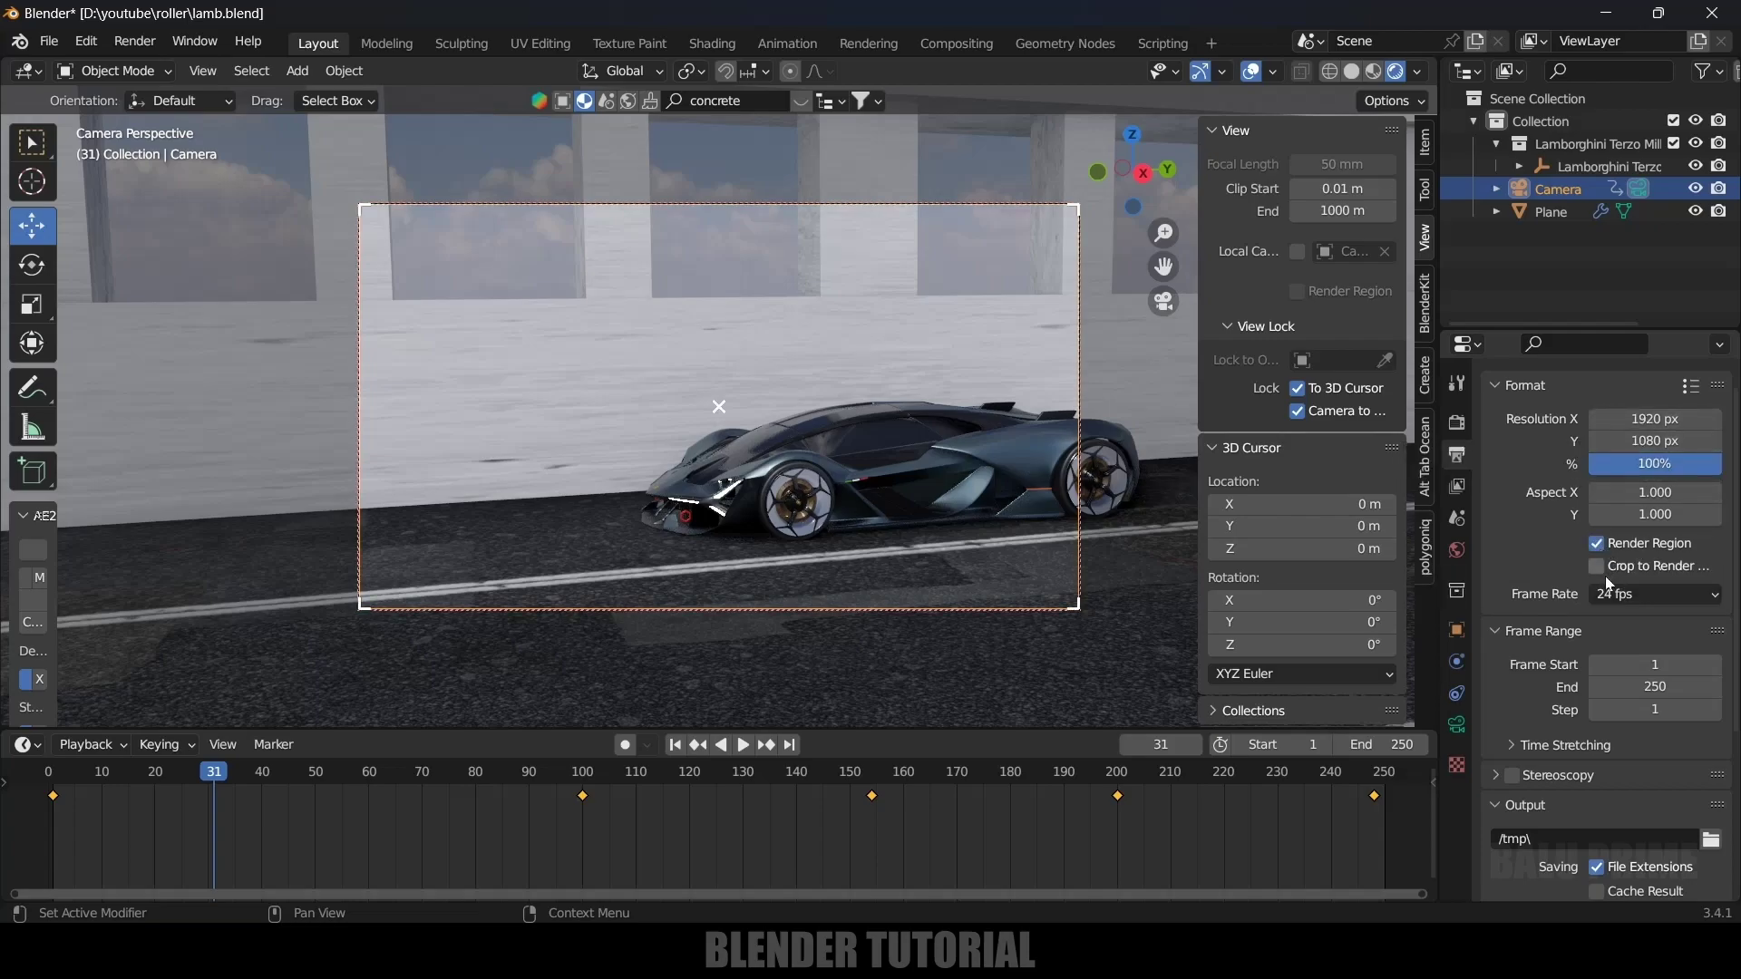
pyautogui.click(1598, 567)
pyautogui.click(1654, 591)
pyautogui.click(1652, 712)
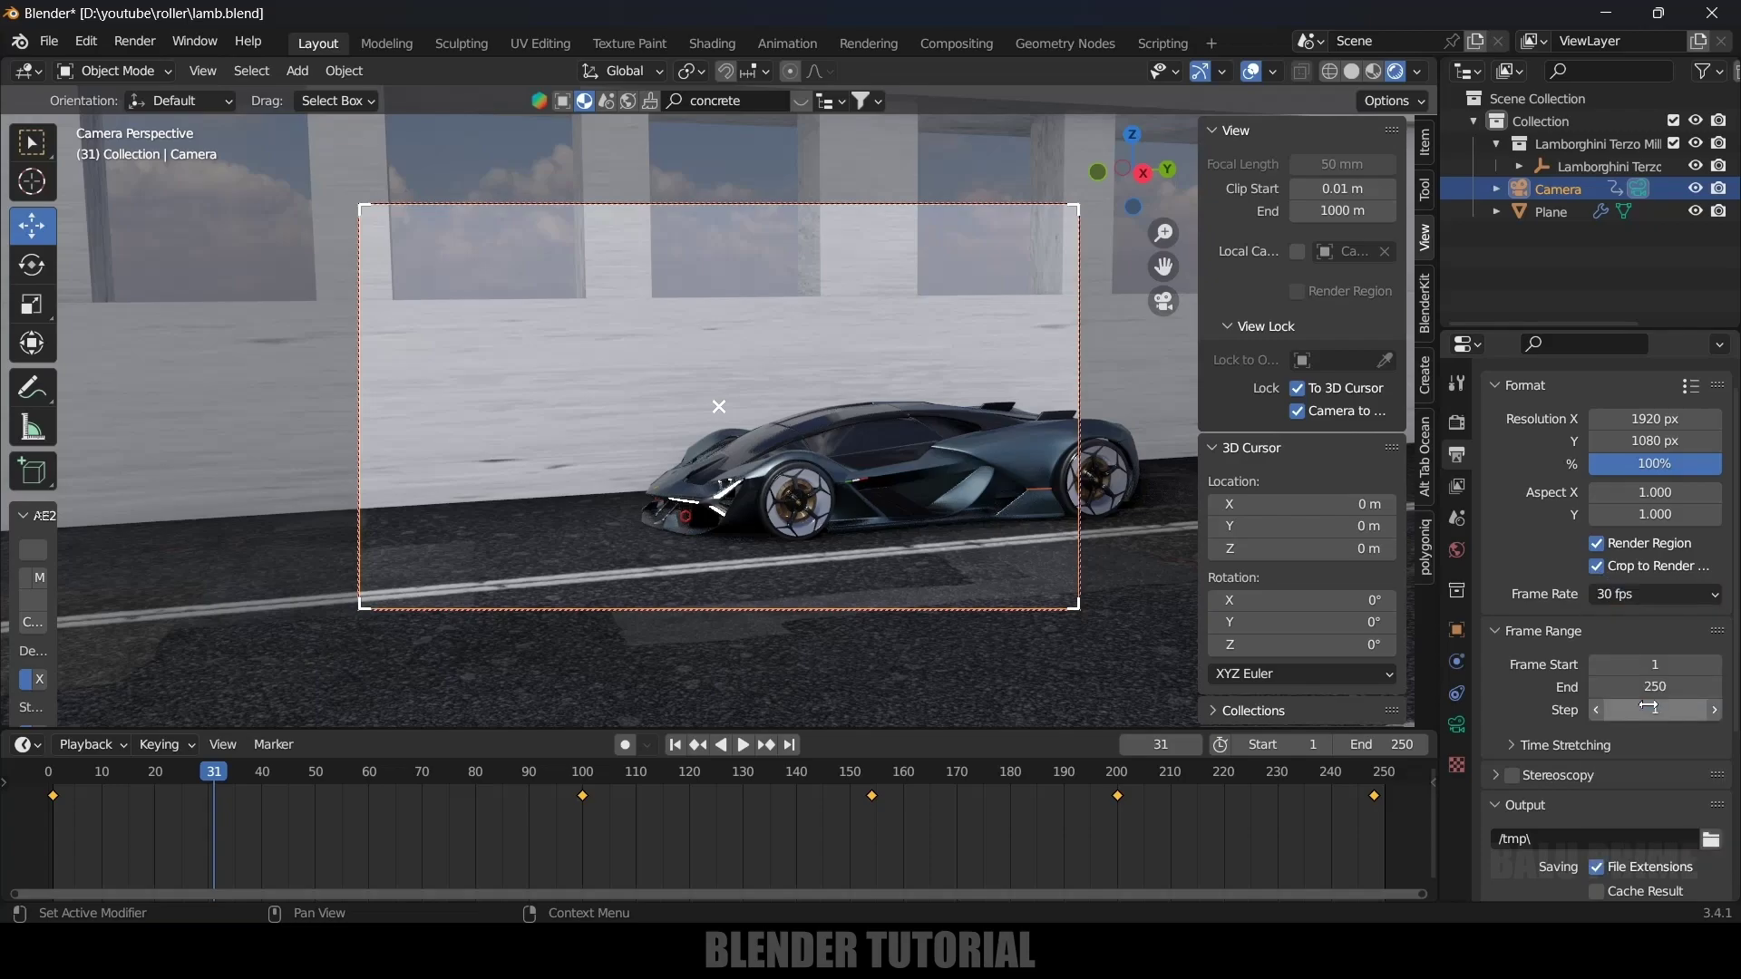
# Set the output folder to D:\youtube\new car\ and the file format to JPEG with RGB color
pyautogui.scroll(-4, 1559, 652)
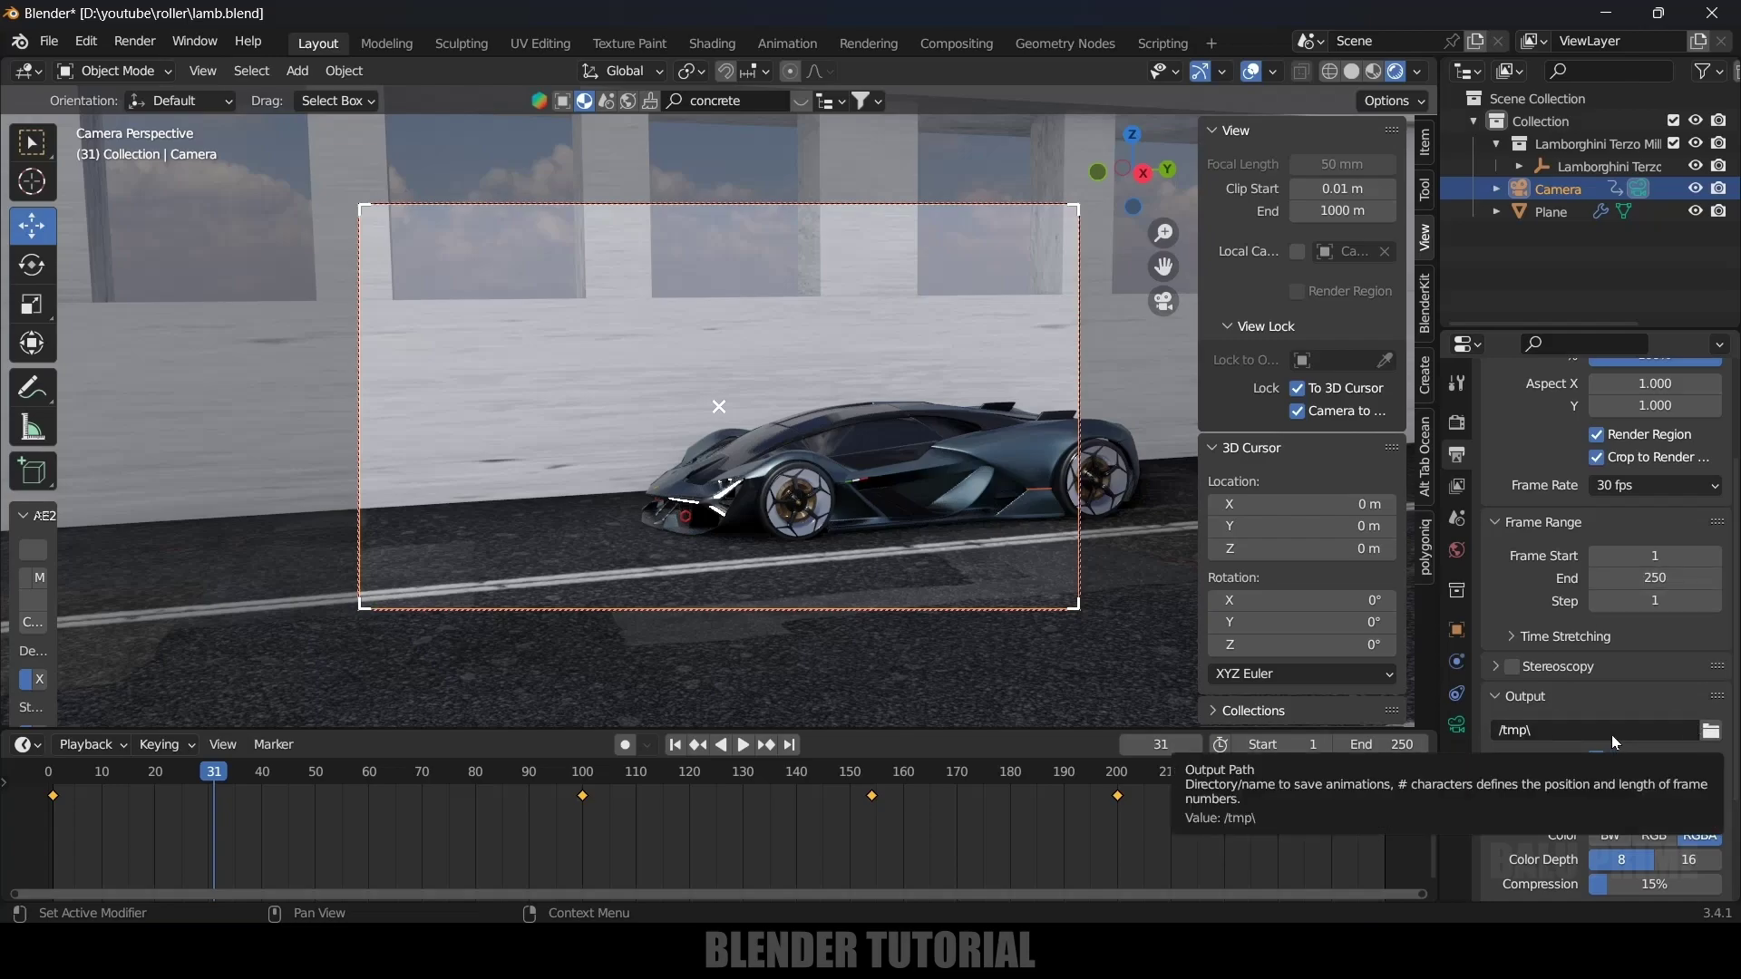
pyautogui.click(1711, 730)
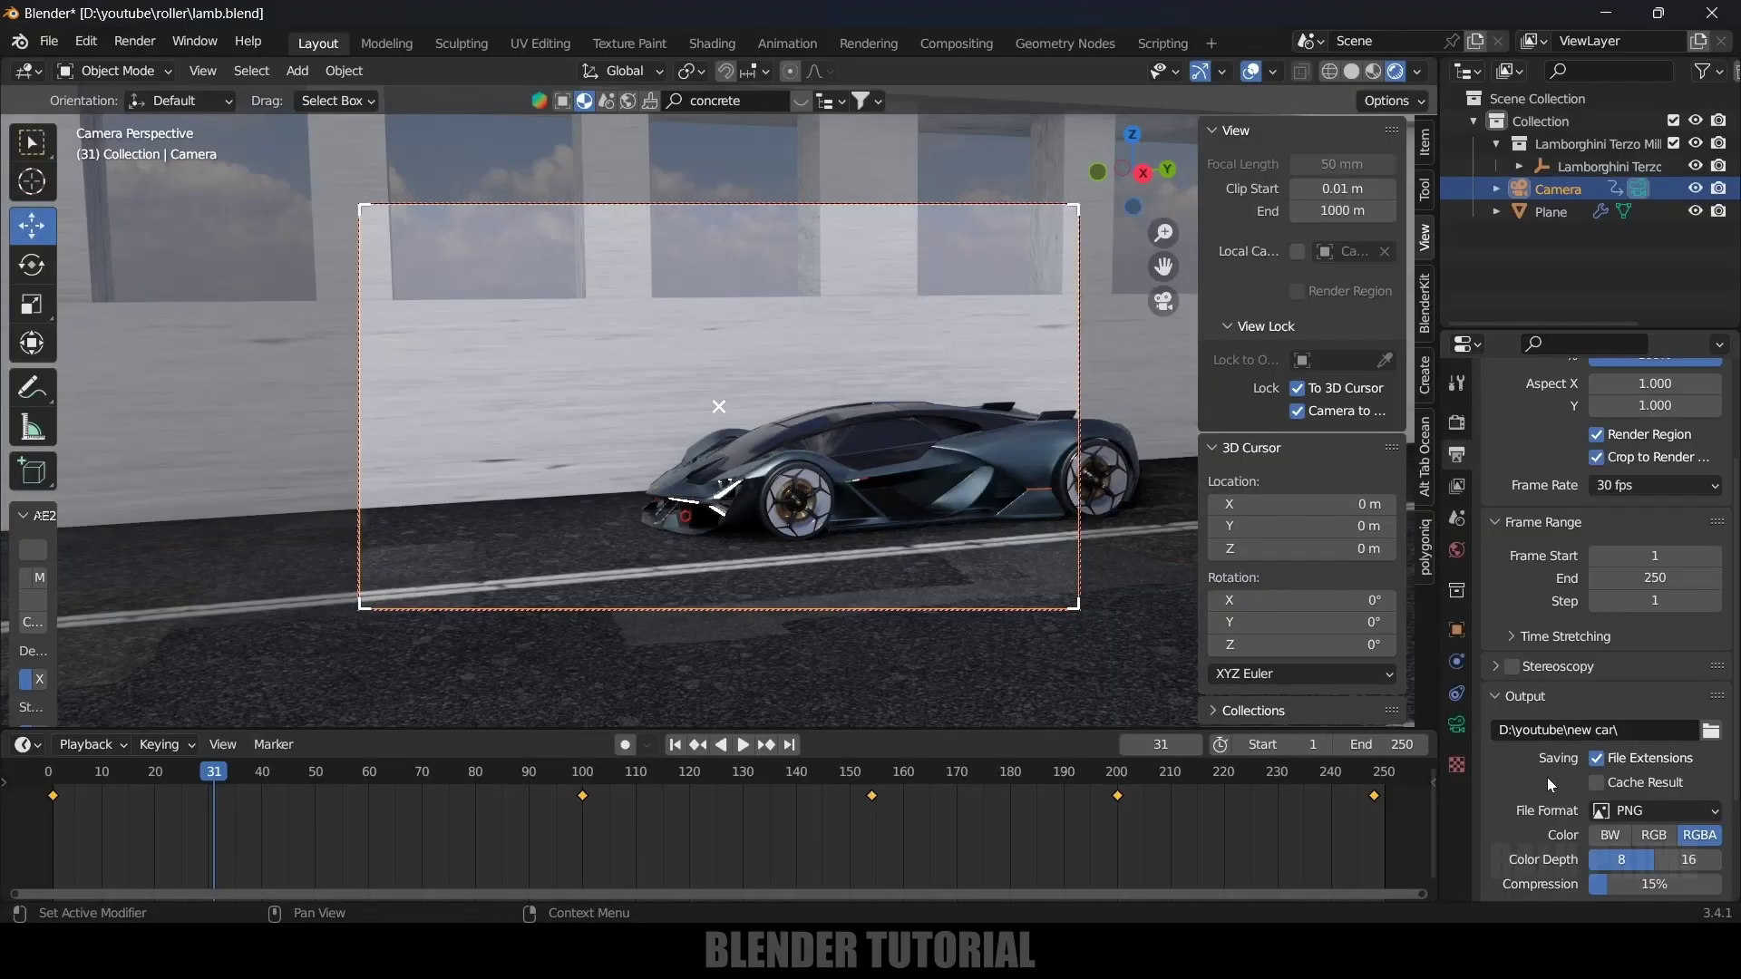
pyautogui.scroll(-1, 1565, 780)
pyautogui.click(1654, 800)
pyautogui.scroll(-1, 1654, 789)
pyautogui.click(1661, 740)
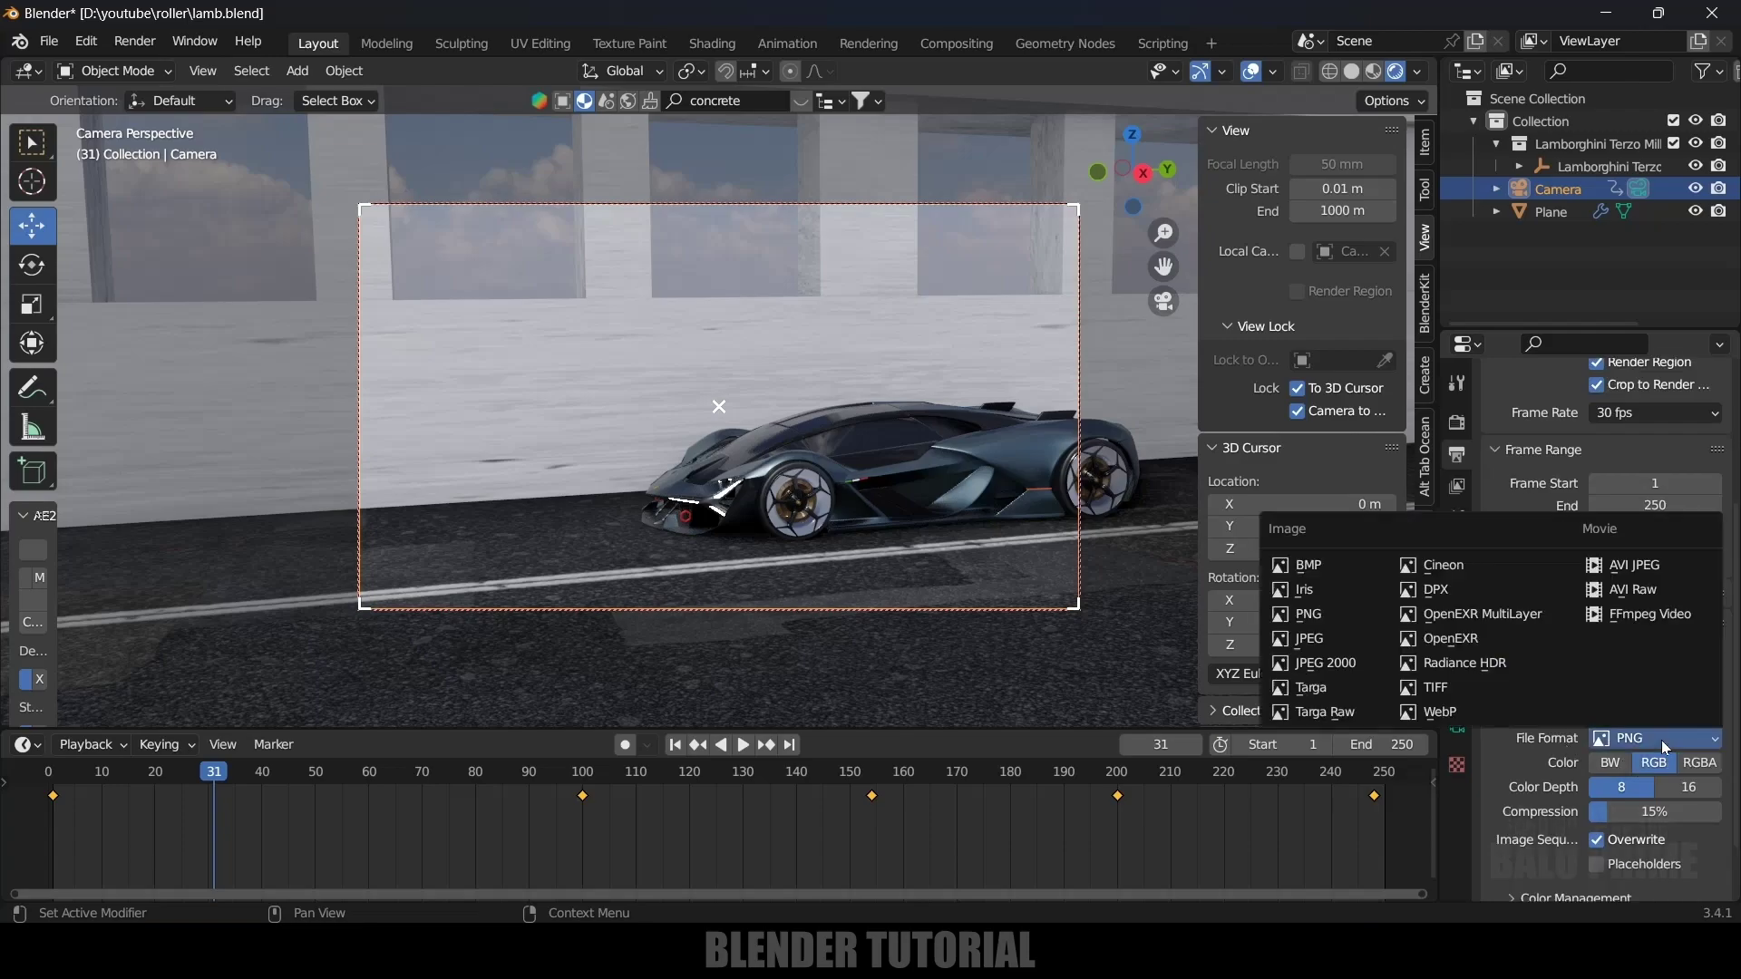
pyautogui.click(1306, 638)
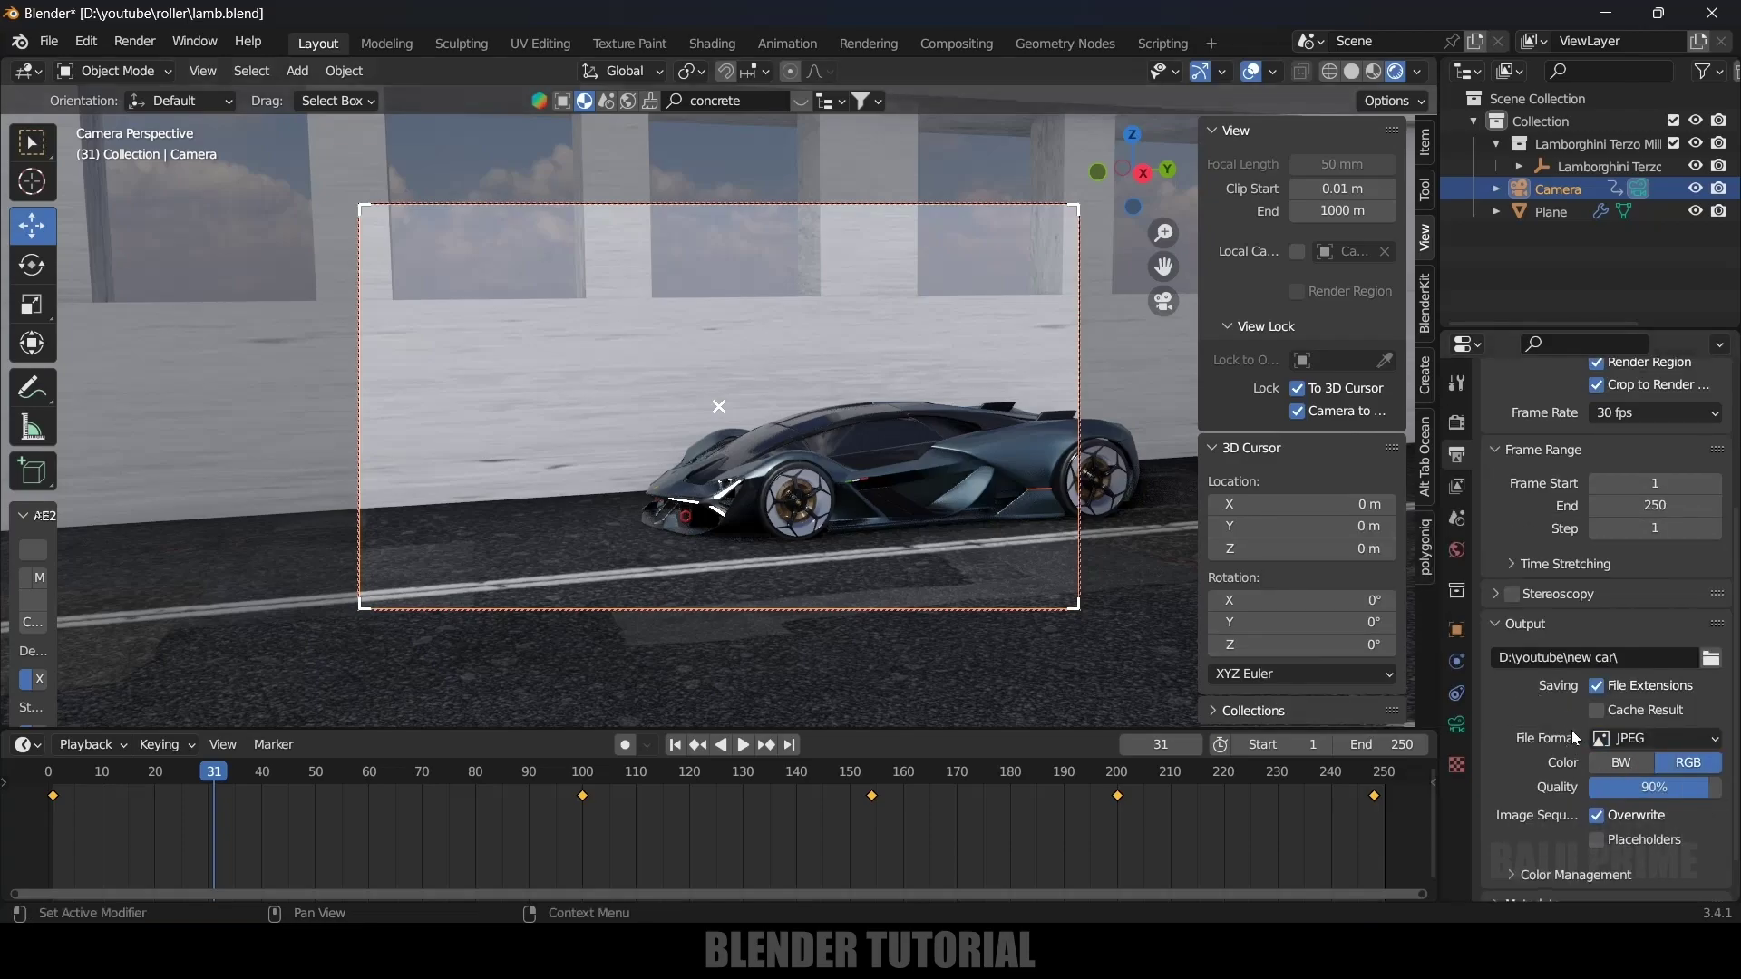
pyautogui.scroll(3, 1571, 731)
pyautogui.scroll(2, 1576, 735)
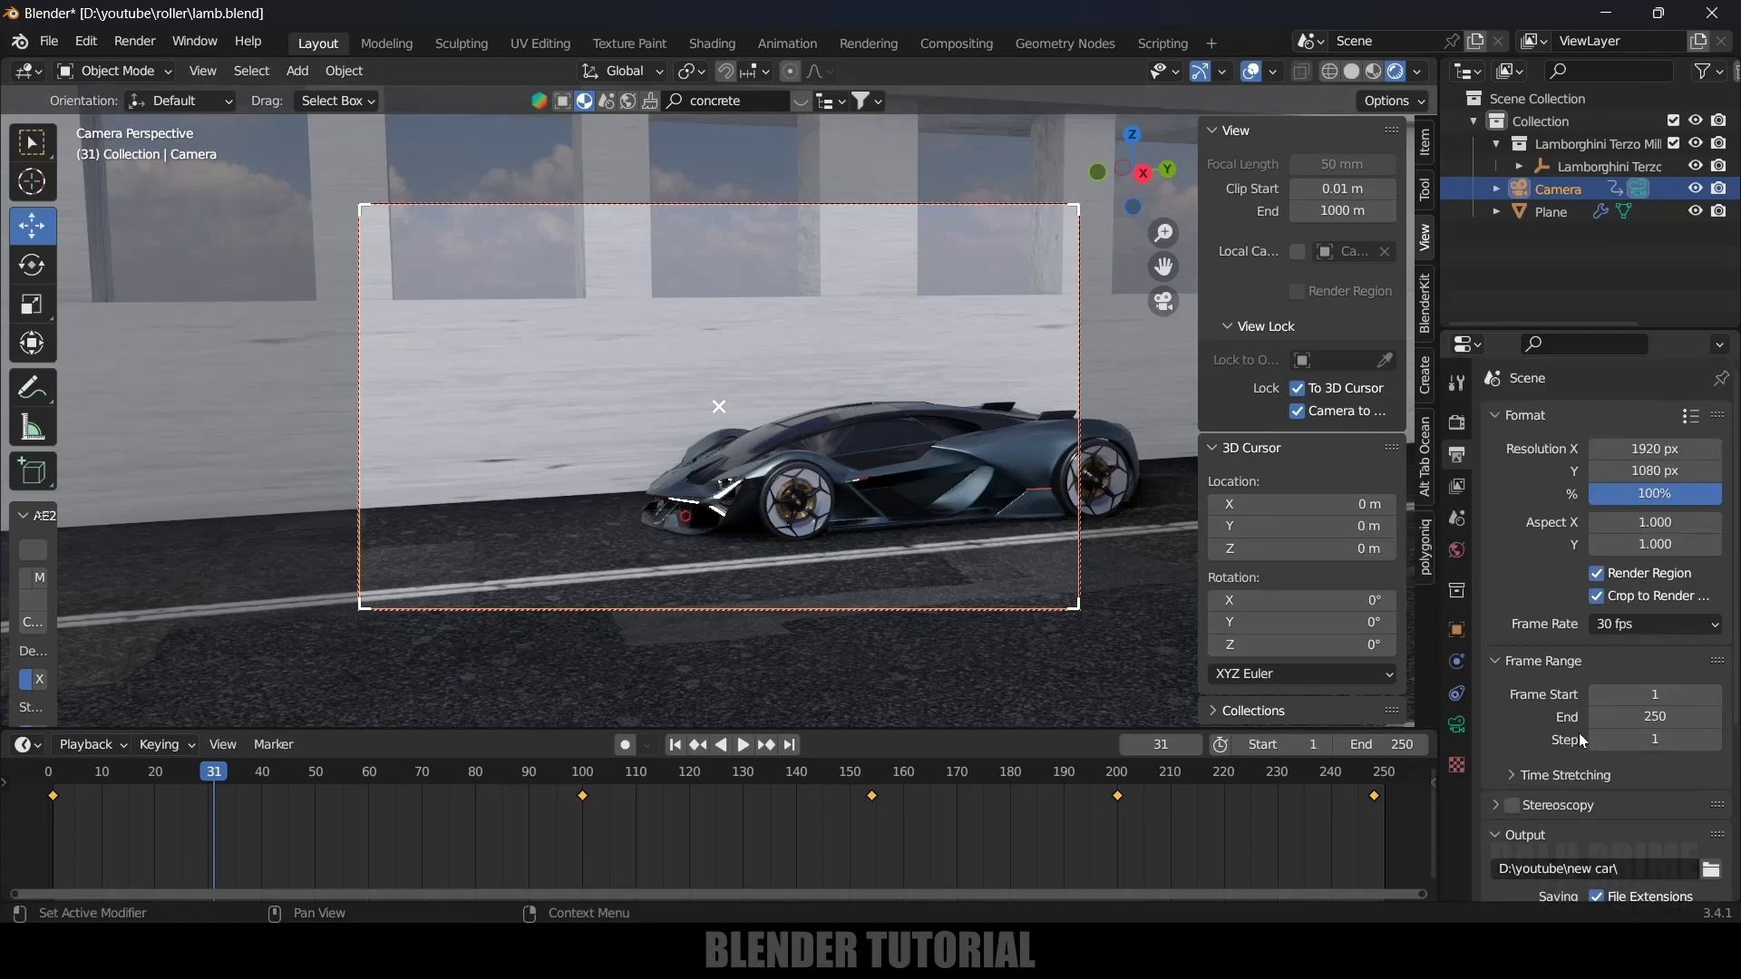
# Switch the render engine to Cycles and set the device to GPU Compute
pyautogui.click(1457, 422)
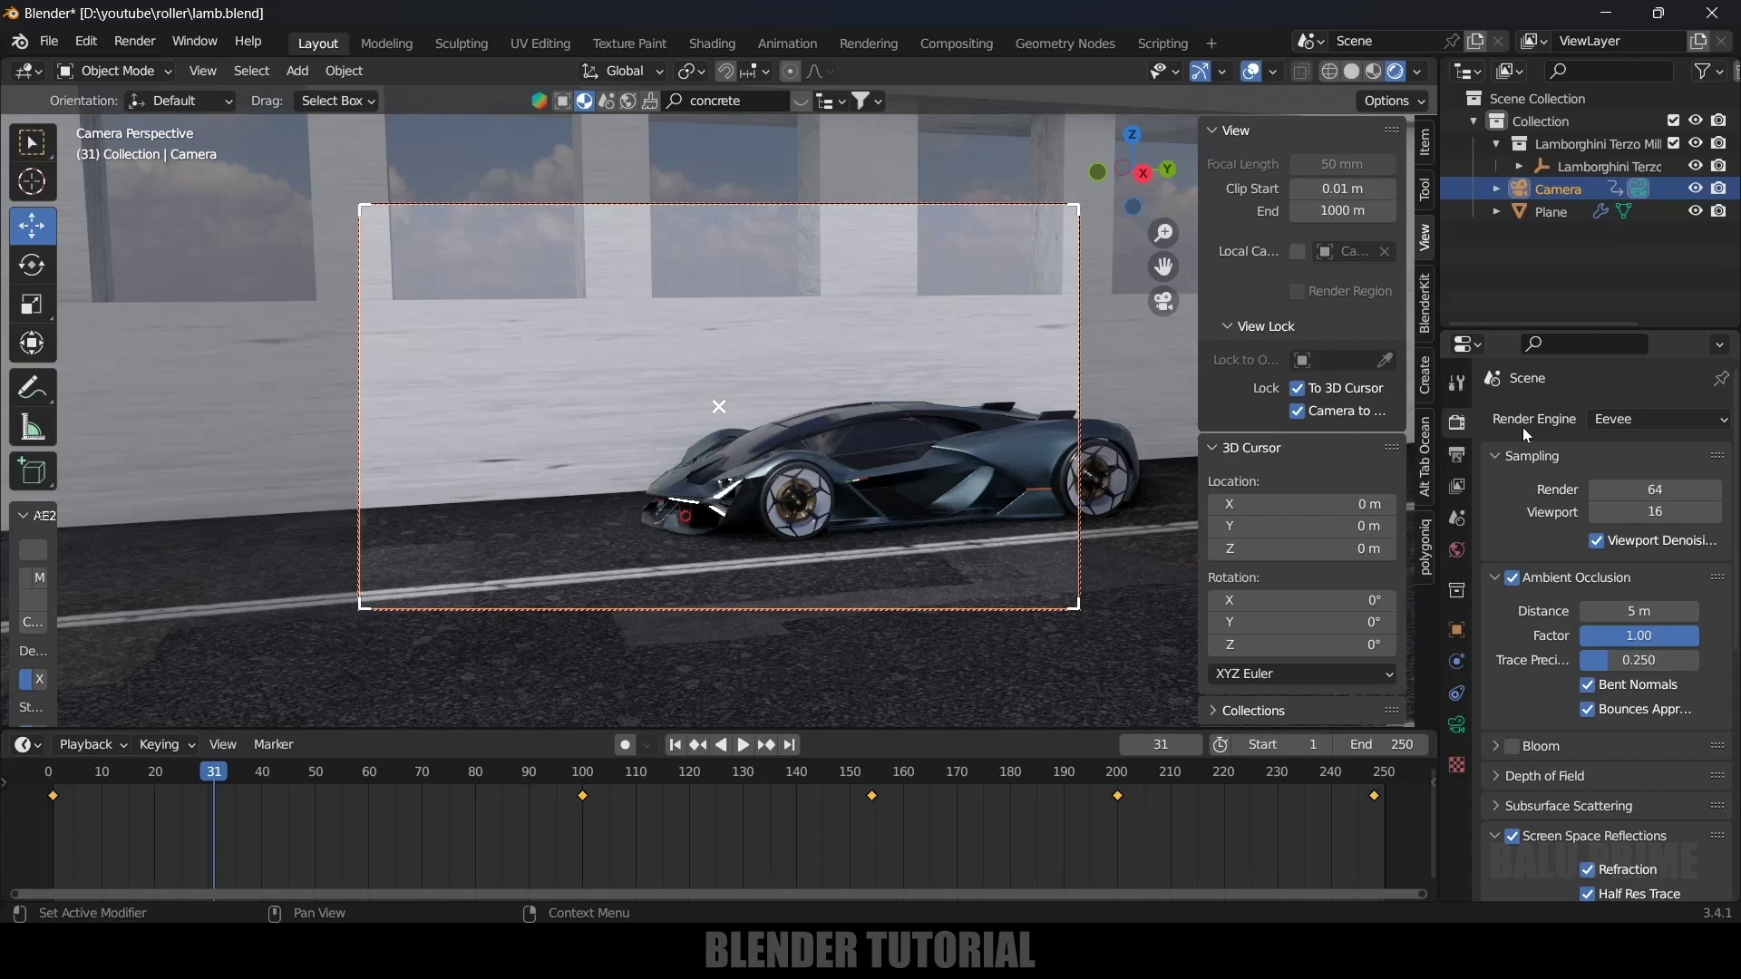
pyautogui.scroll(-8, 1532, 720)
pyautogui.scroll(8, 1534, 721)
pyautogui.click(1604, 423)
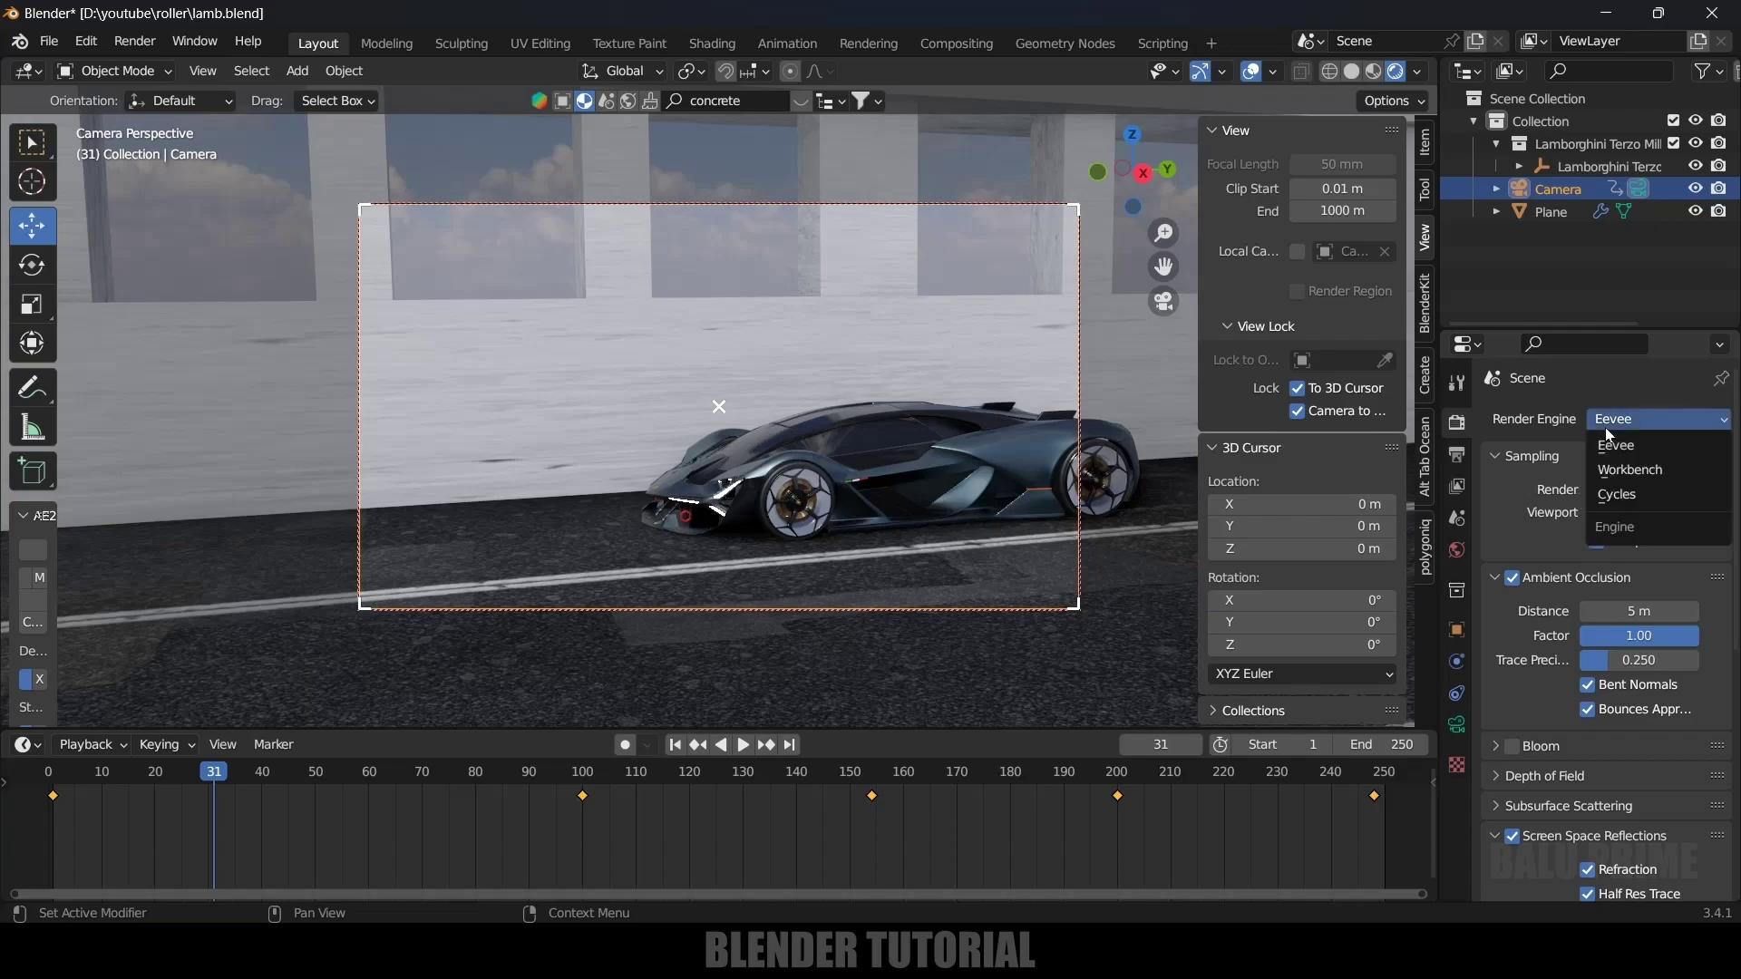
pyautogui.click(1629, 493)
pyautogui.click(1646, 477)
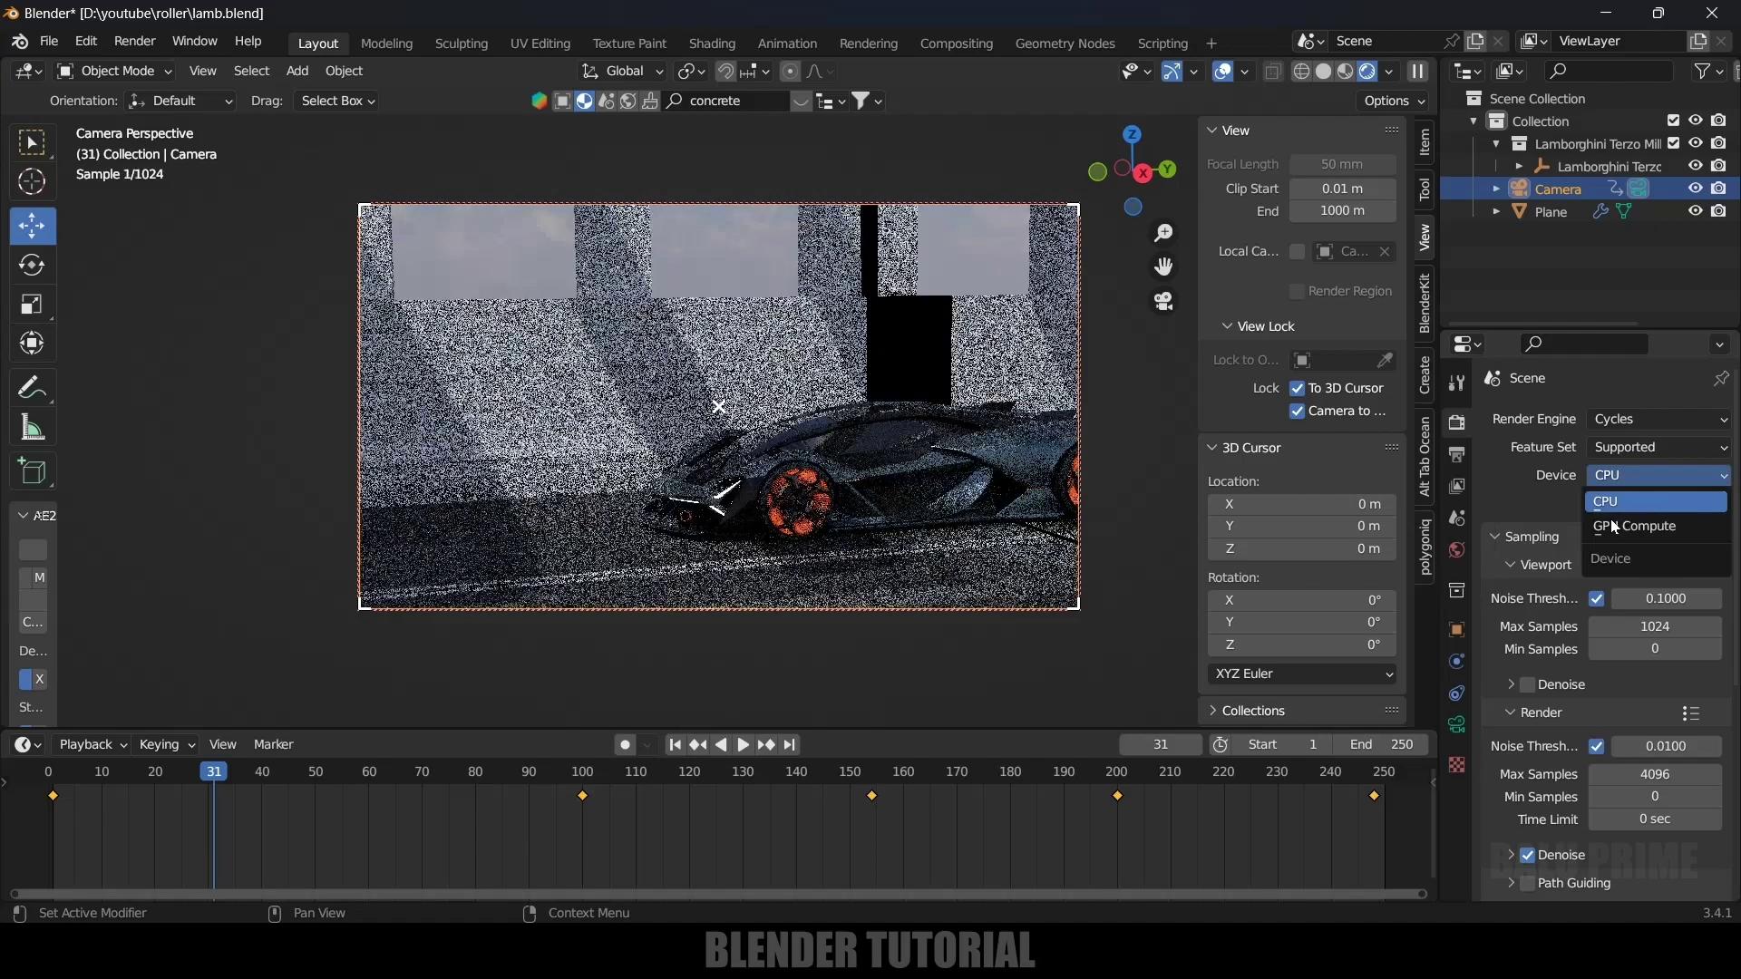
pyautogui.click(1624, 527)
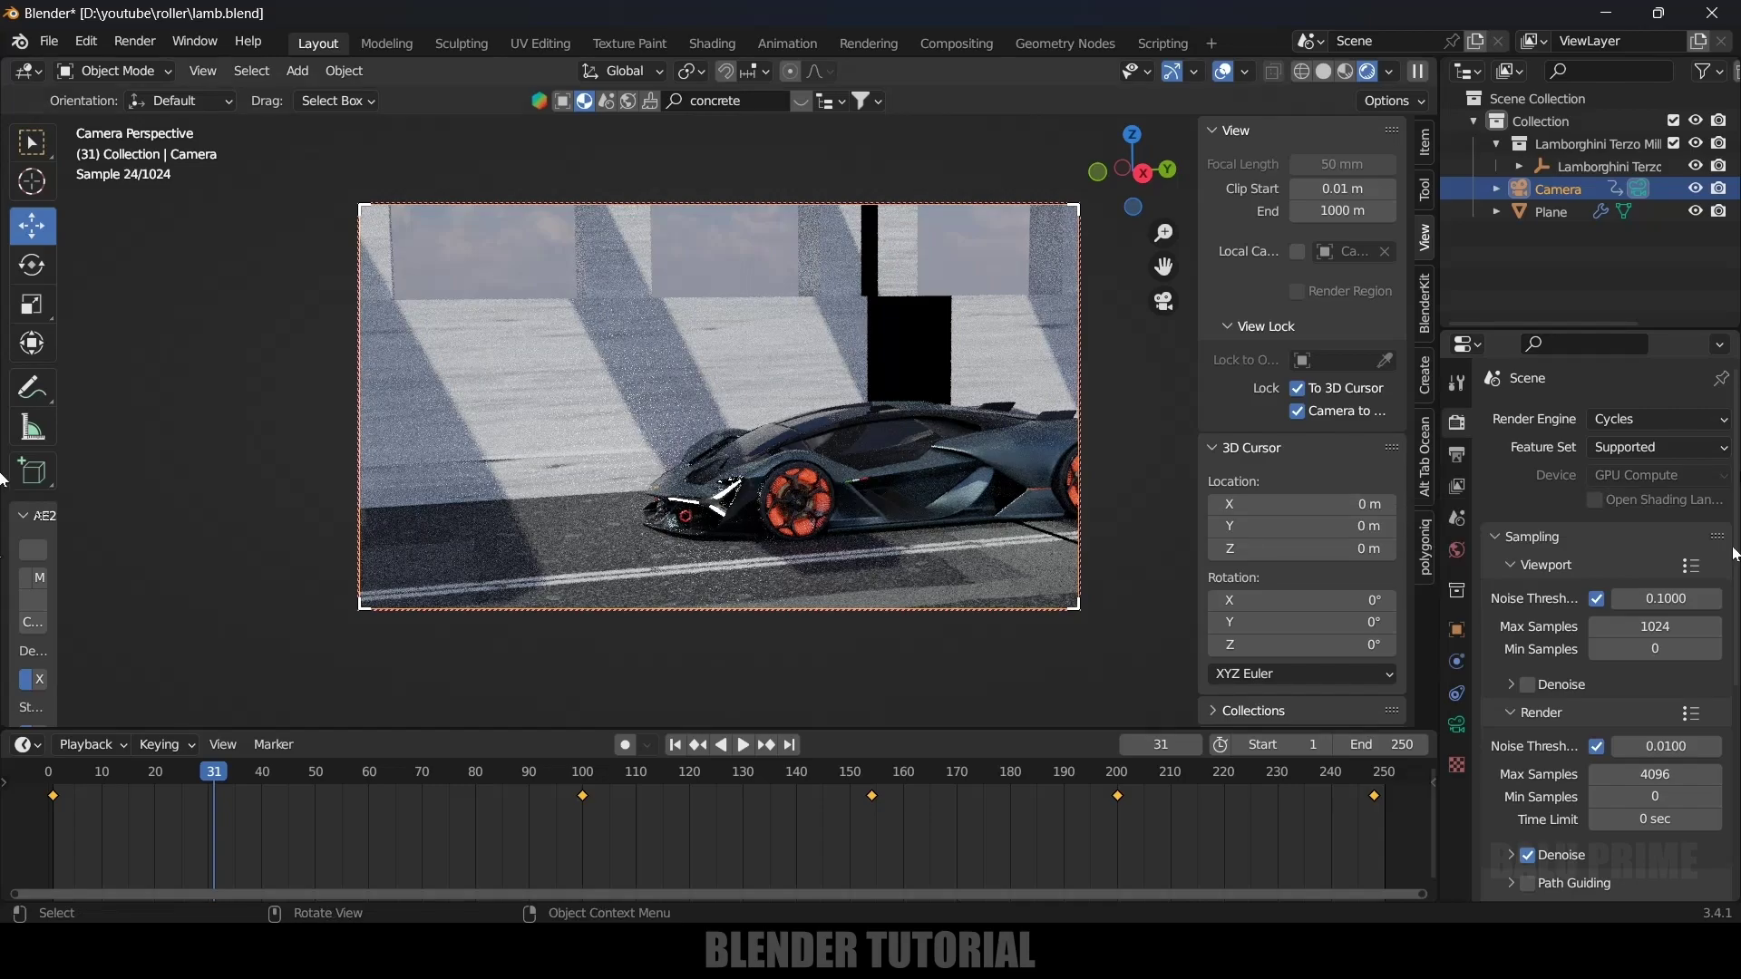
# Return the render engine to Eevee to compare the look, and reselect Cycles
pyautogui.click(1619, 422)
pyautogui.click(1620, 434)
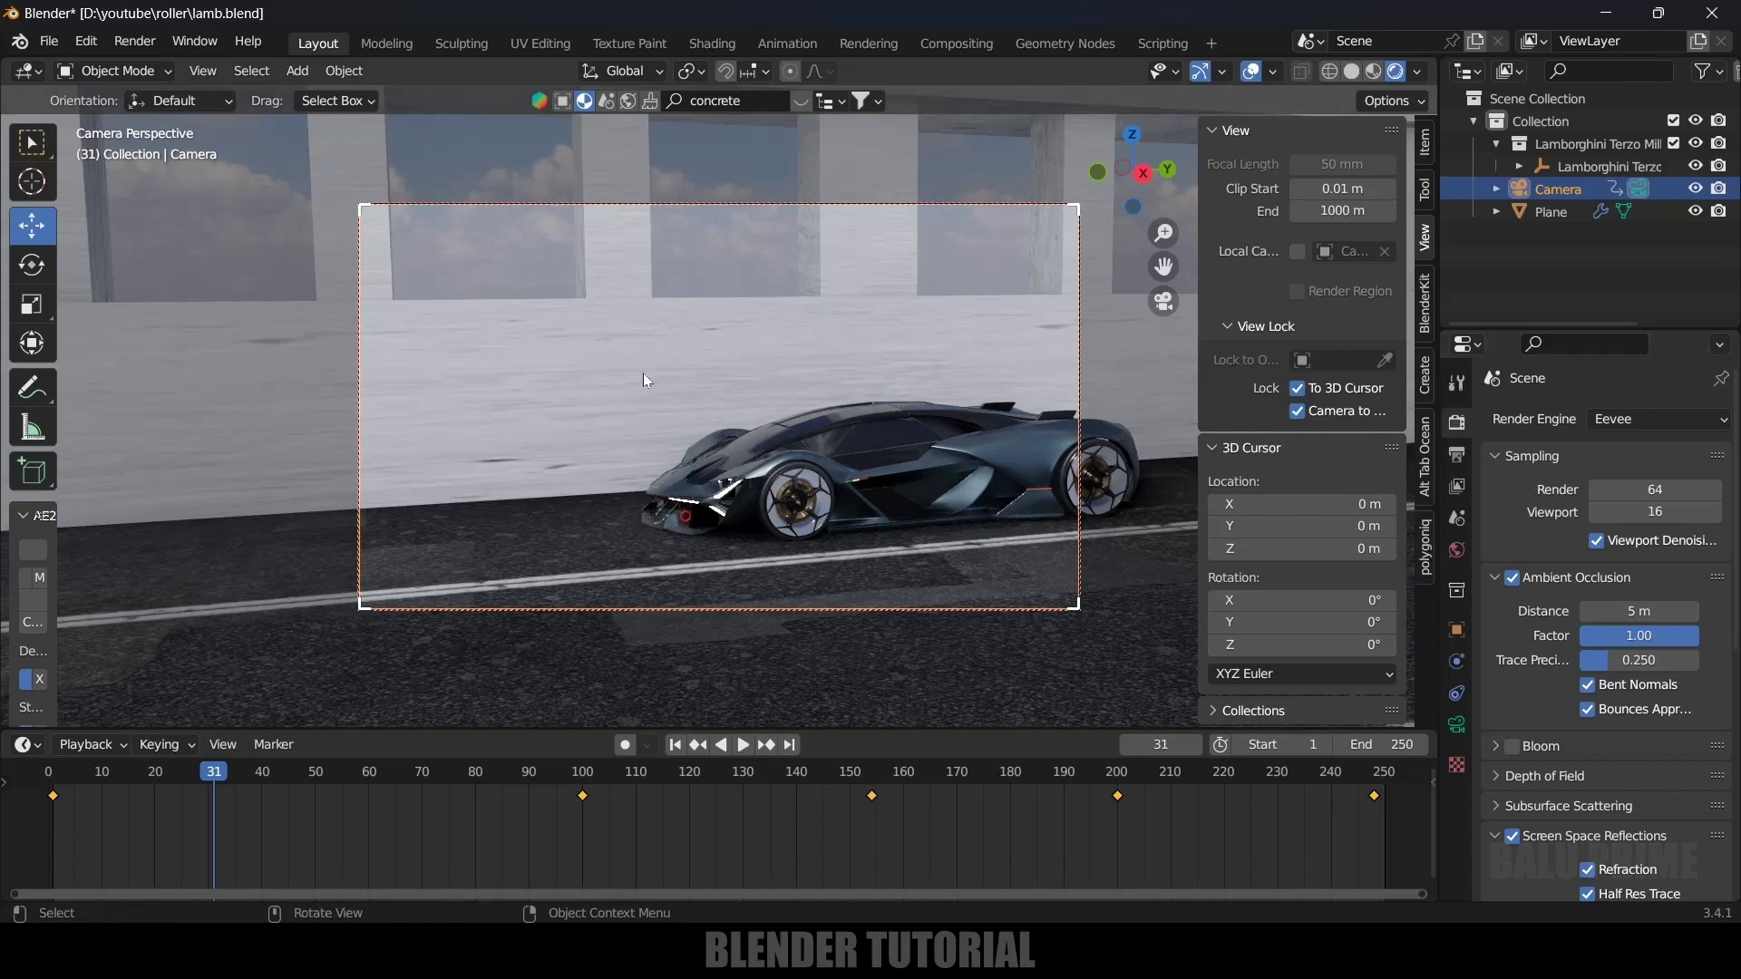
pyautogui.click(1630, 420)
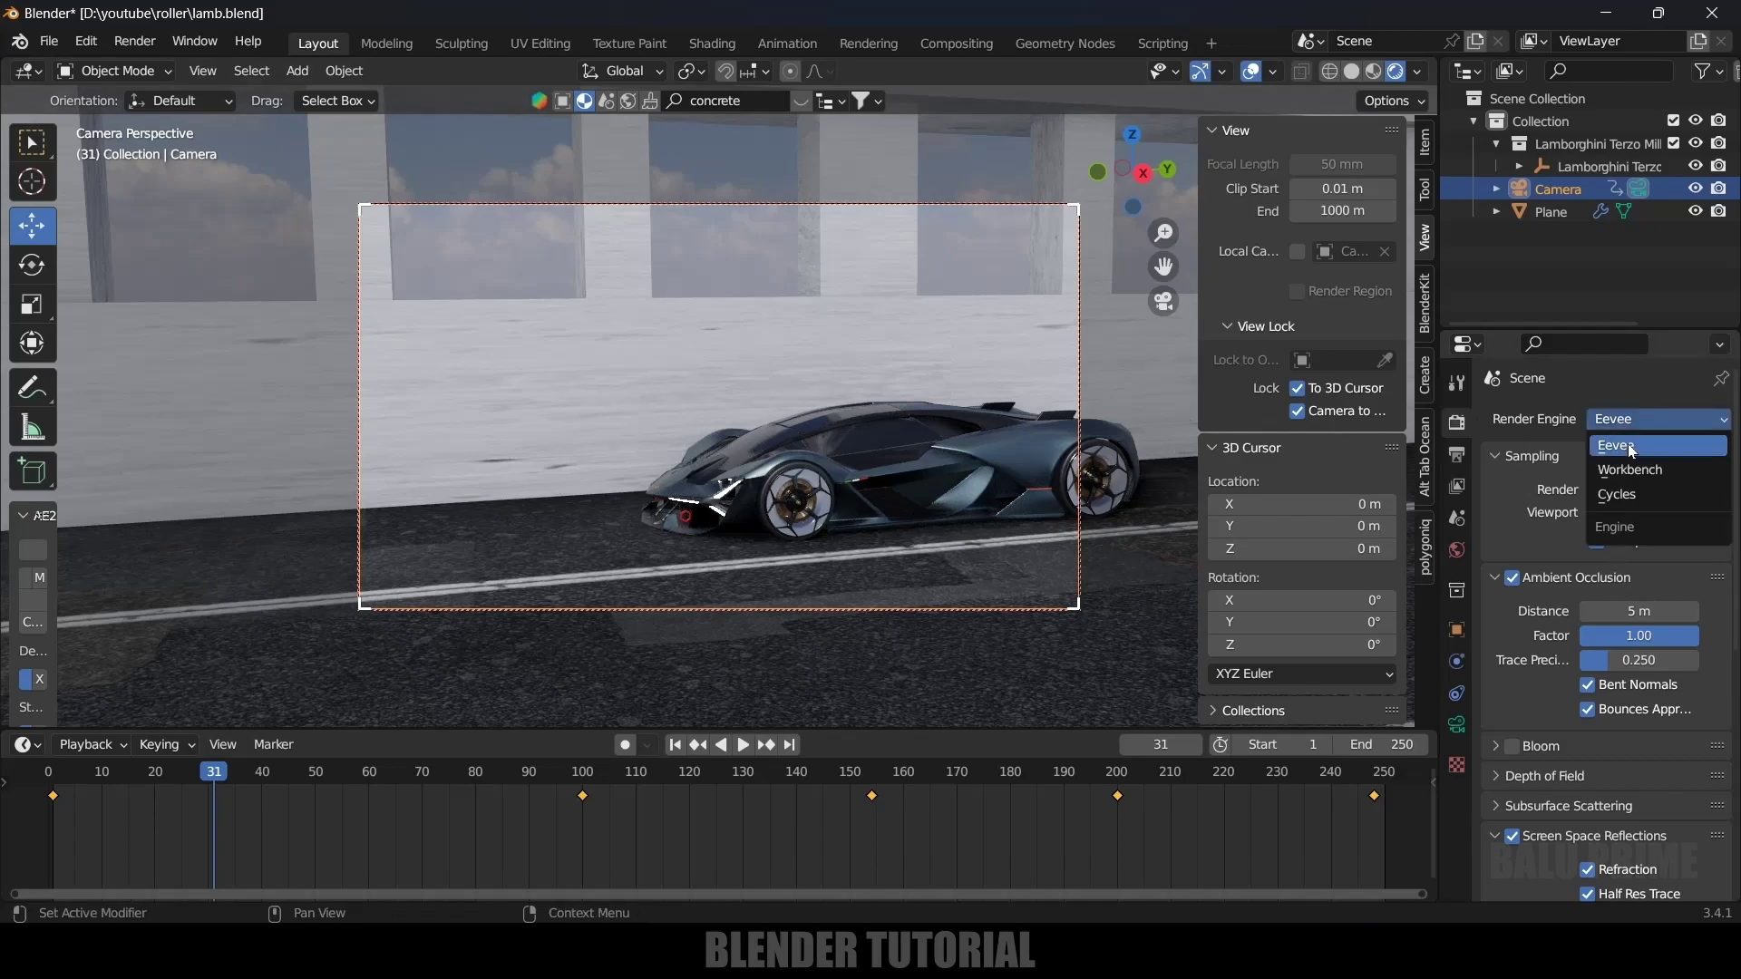
pyautogui.click(1620, 492)
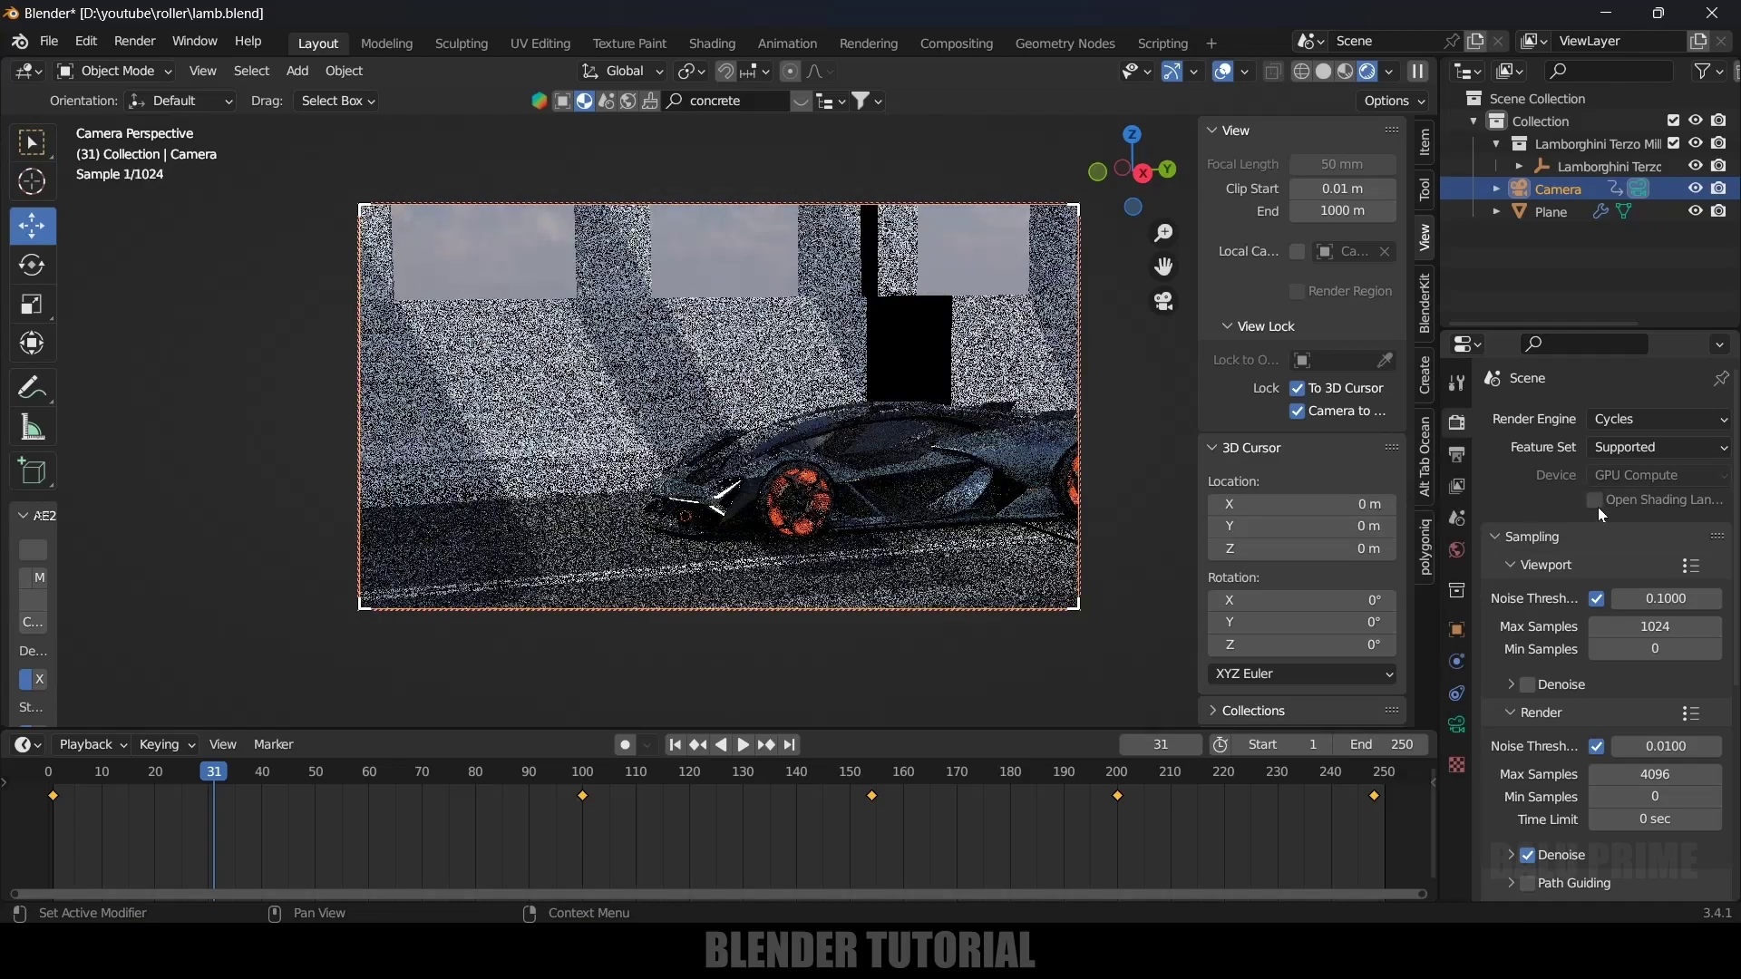
# Set the Cycles render max samples to 32 and enable Motion Blur
pyautogui.scroll(-4, 1548, 635)
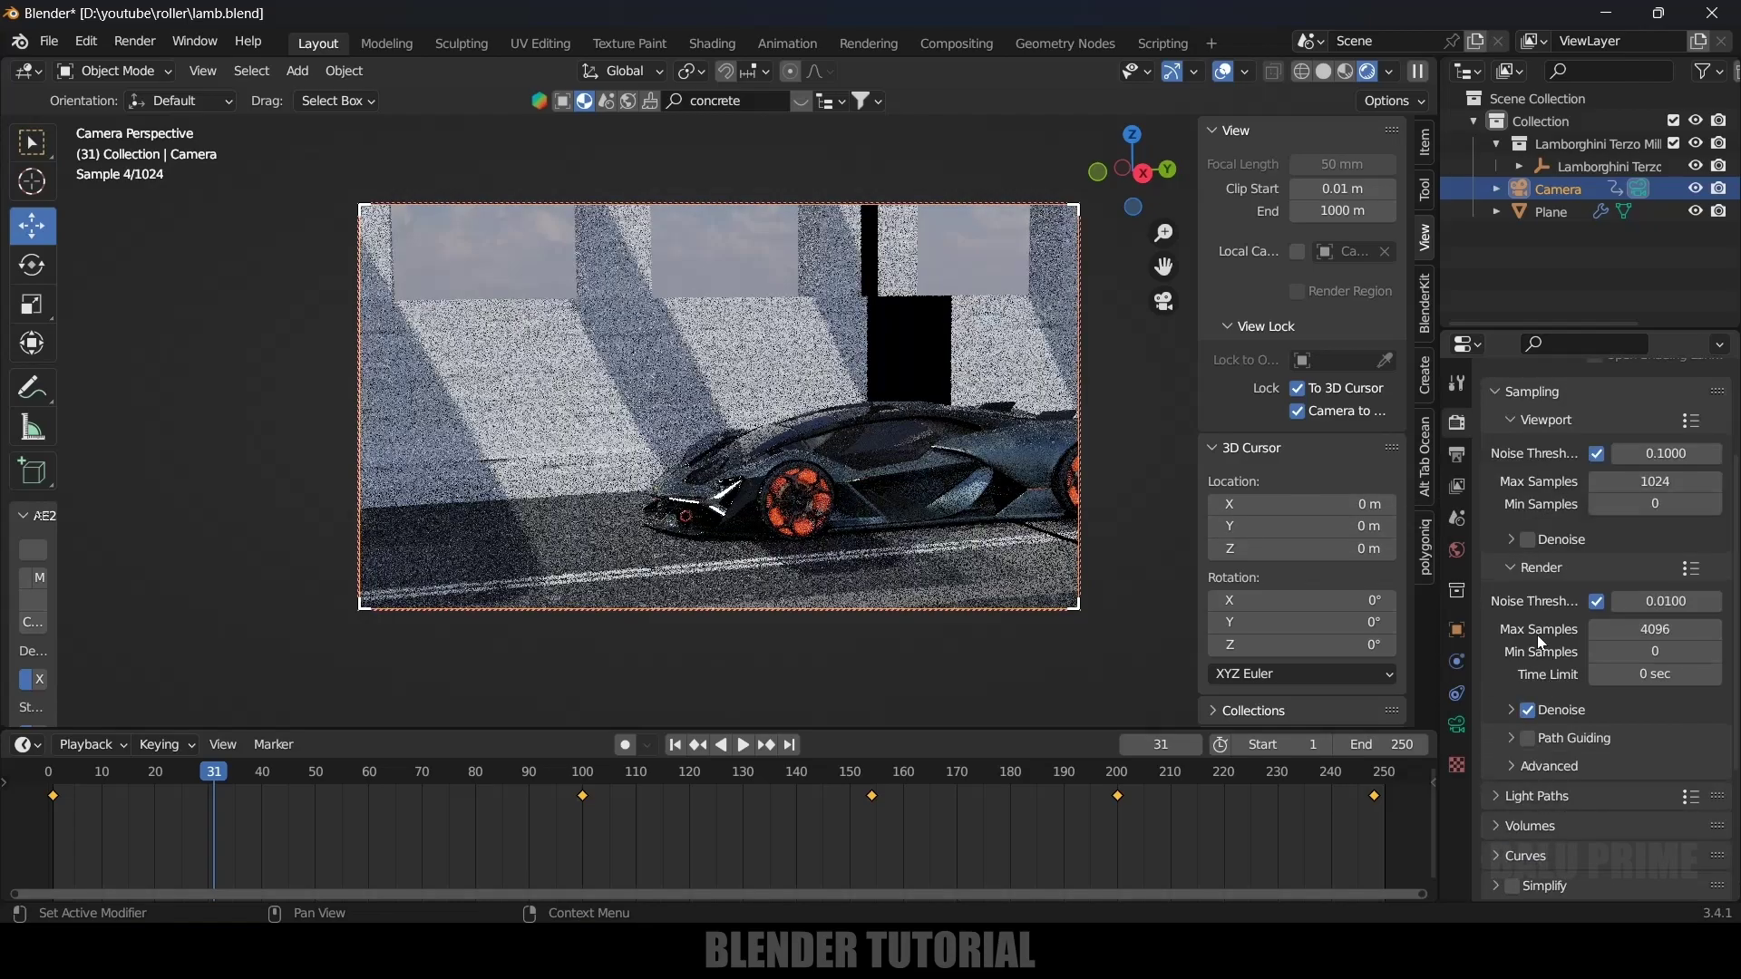
pyautogui.click(1662, 629)
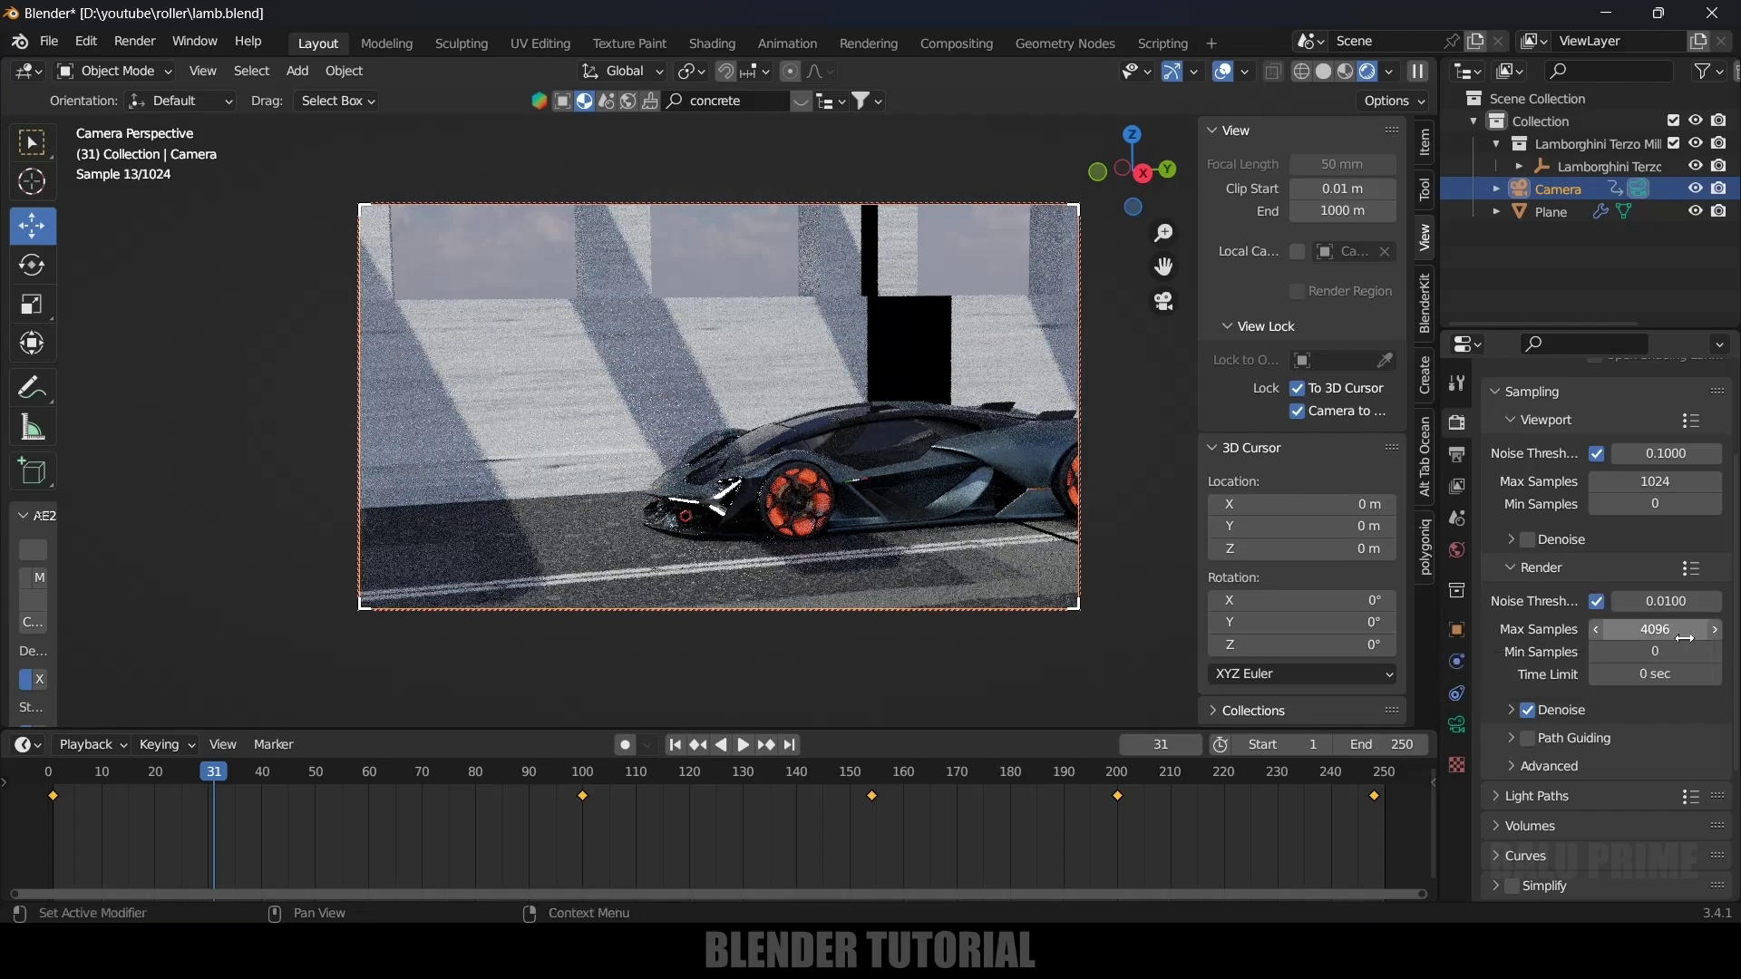
pyautogui.write('32')
pyautogui.press('Return')
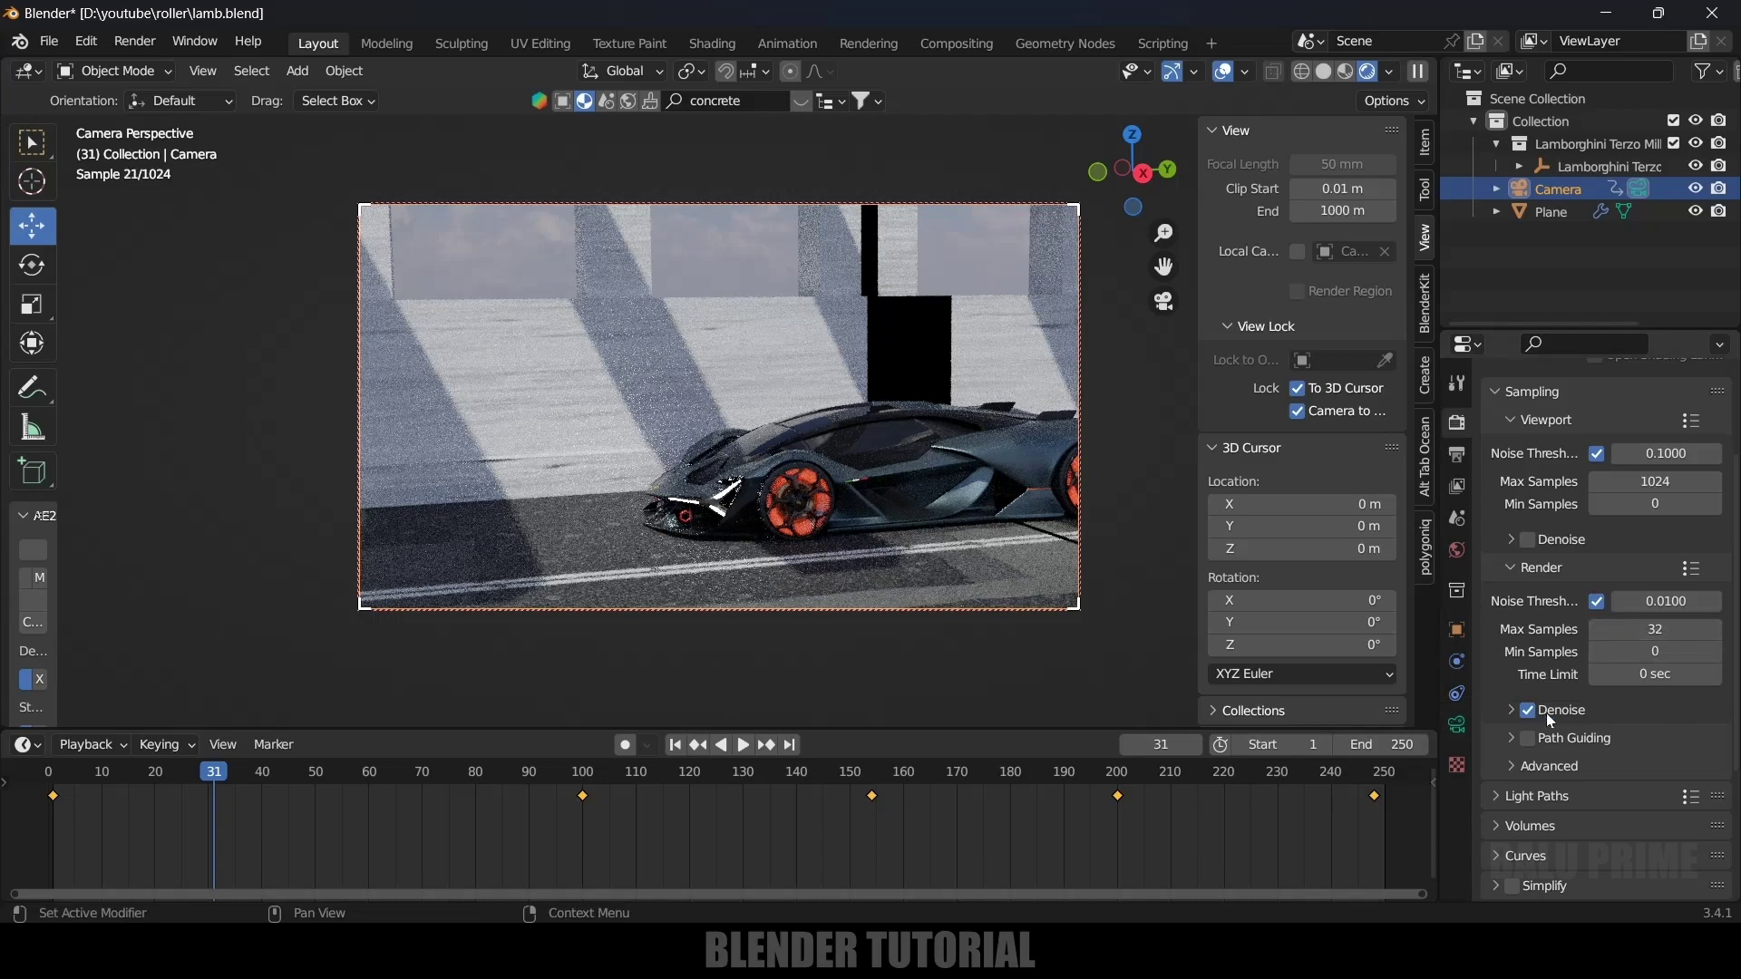
pyautogui.scroll(-5, 1533, 715)
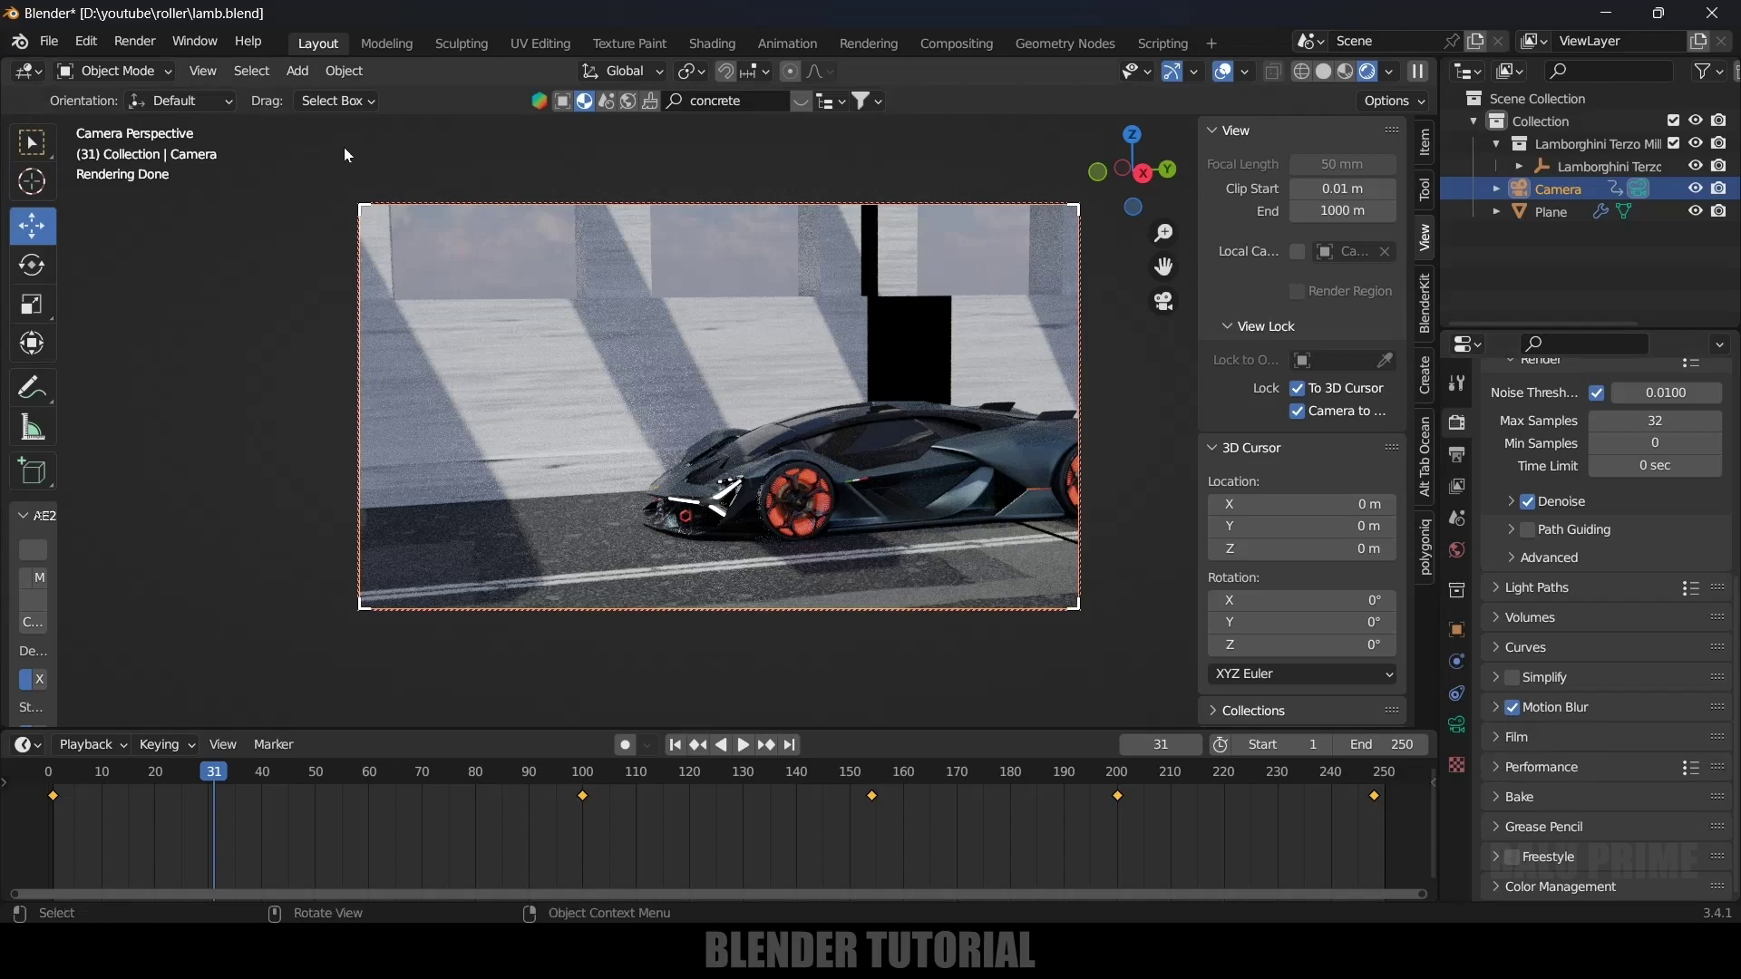
# Start rendering the full animation
pyautogui.click(136, 43)
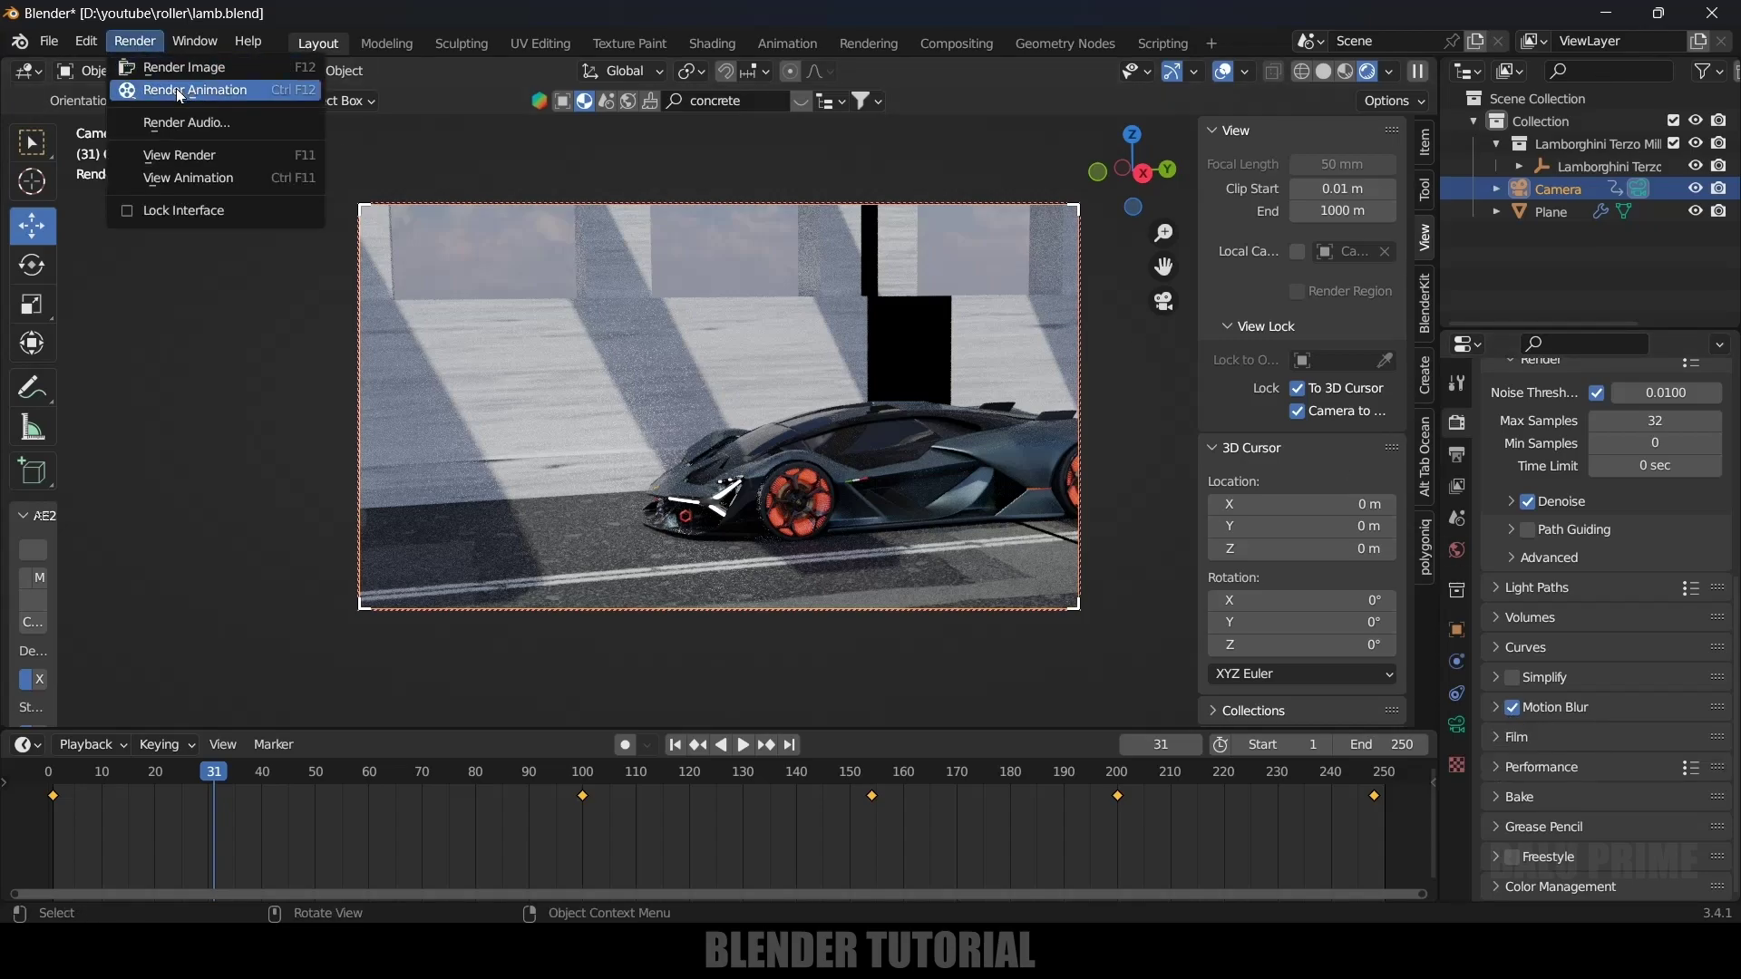